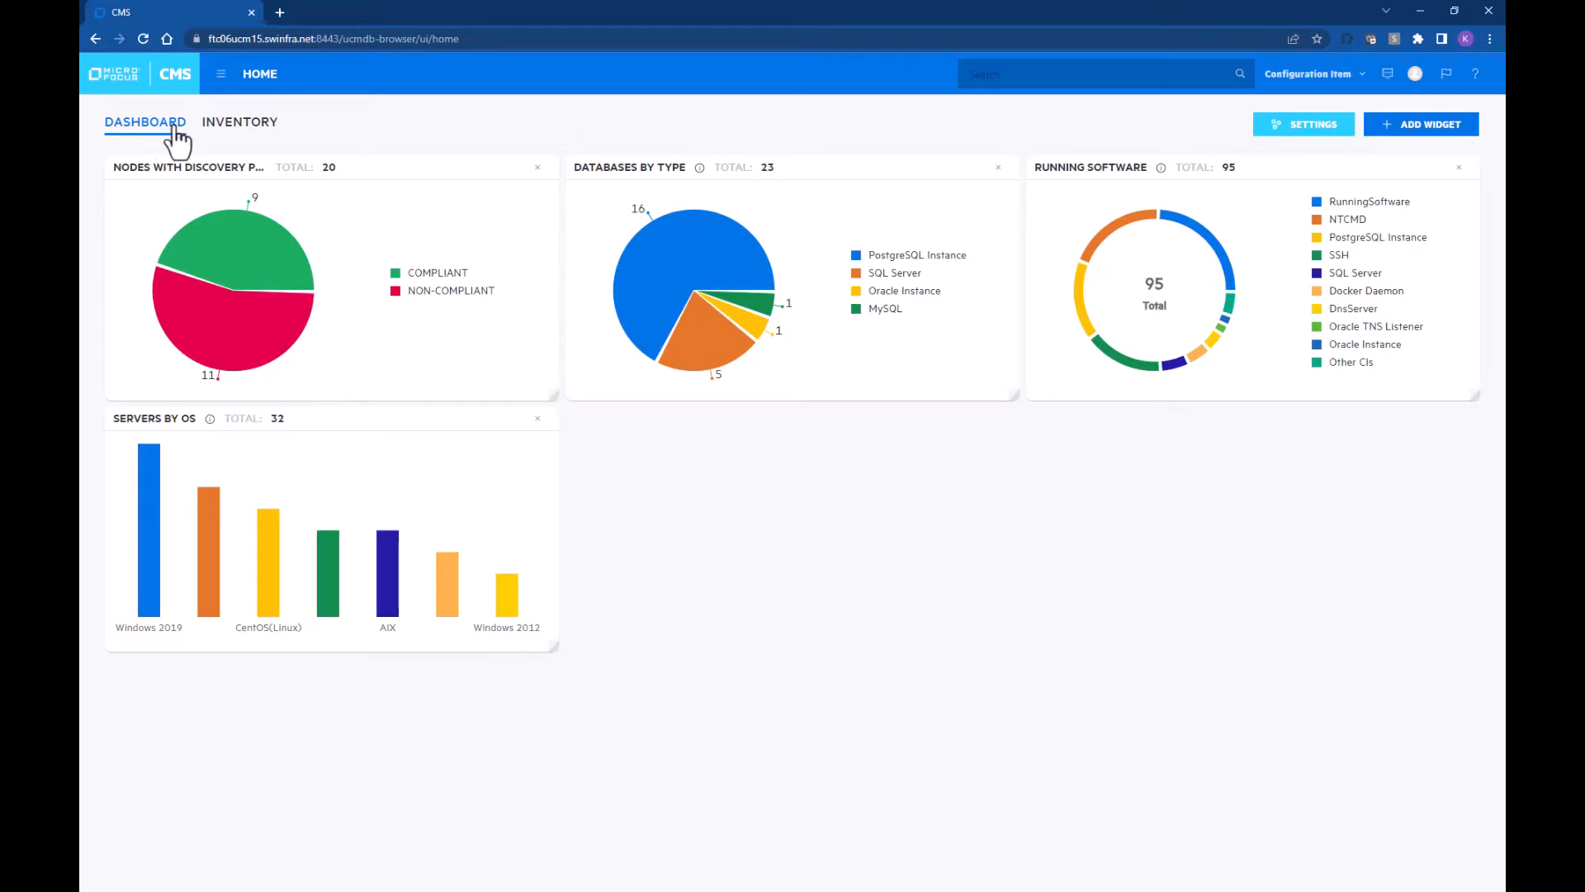
# Step: In Resource Manager's View folder, bring up the actions menu for the Windows nodes view
pyautogui.click(219, 75)
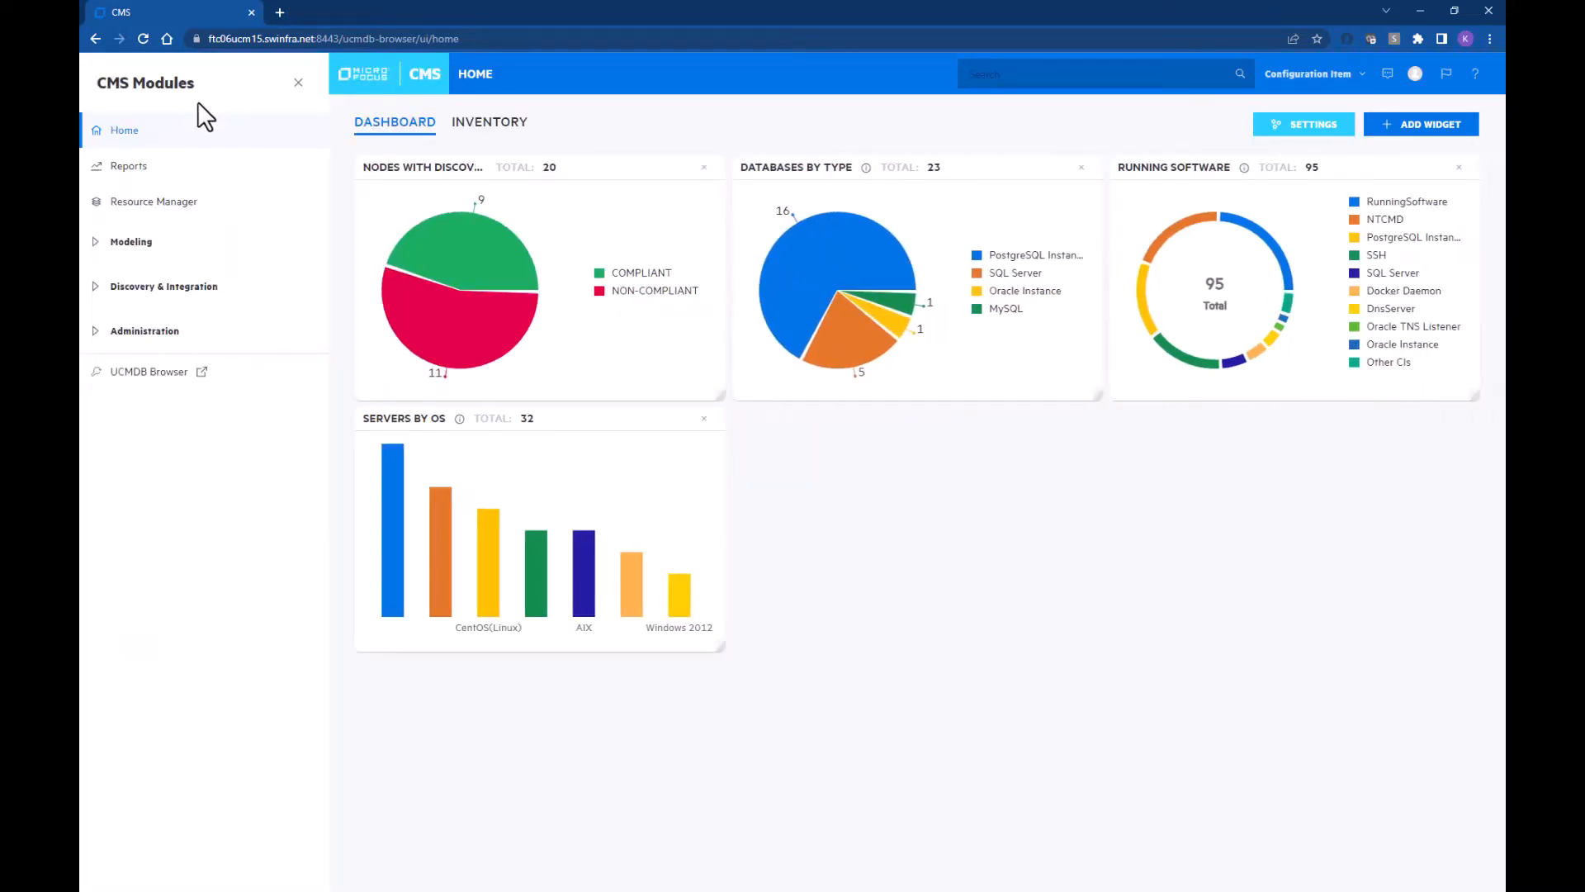
pyautogui.click(165, 205)
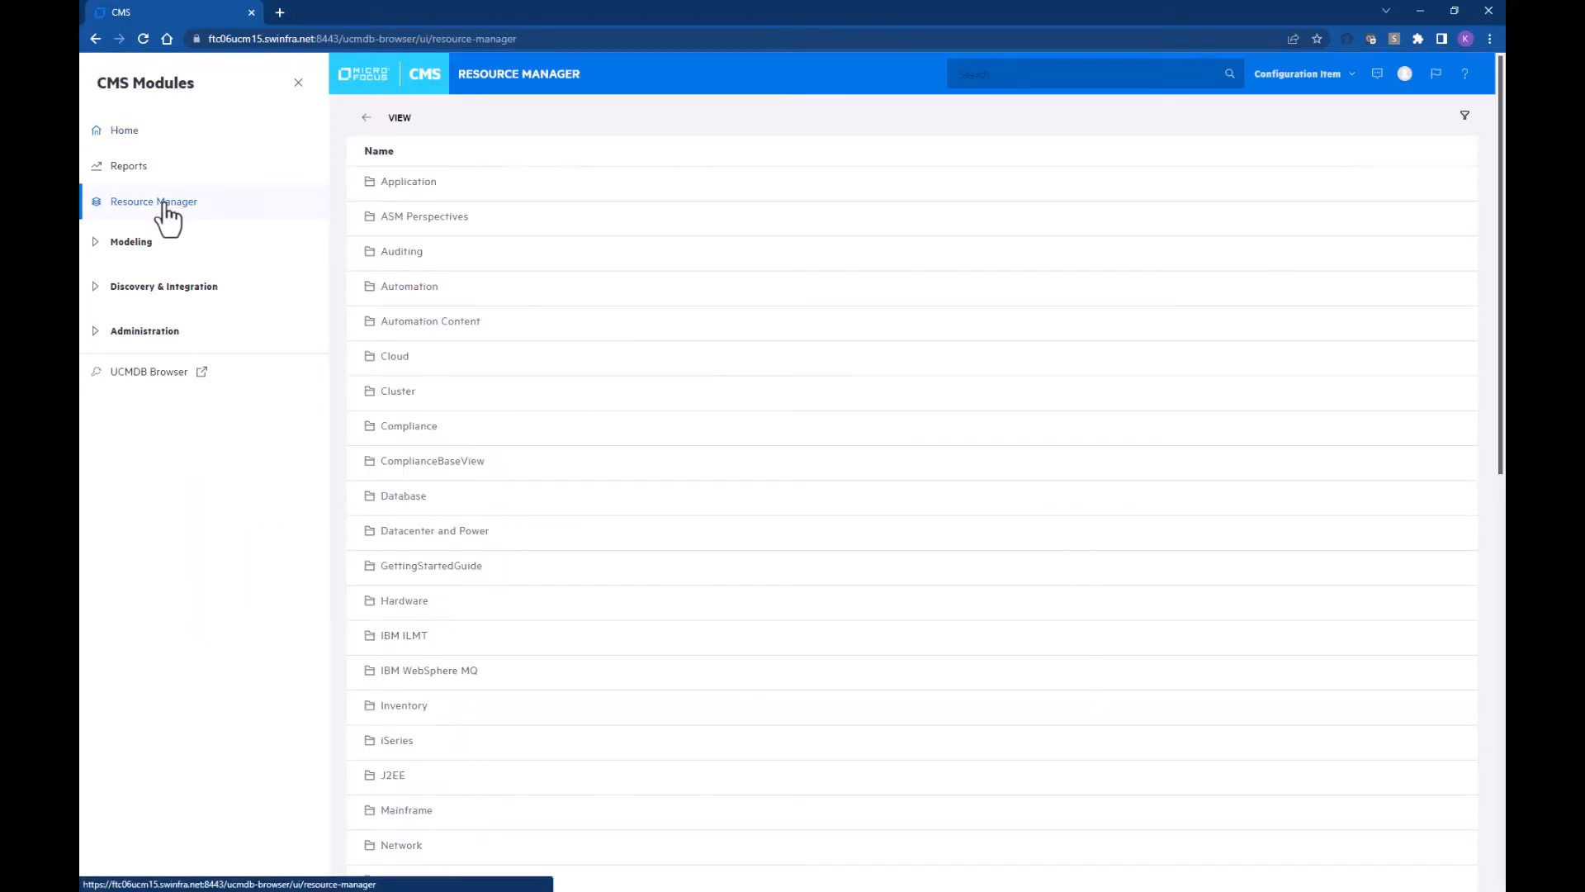
pyautogui.click(366, 117)
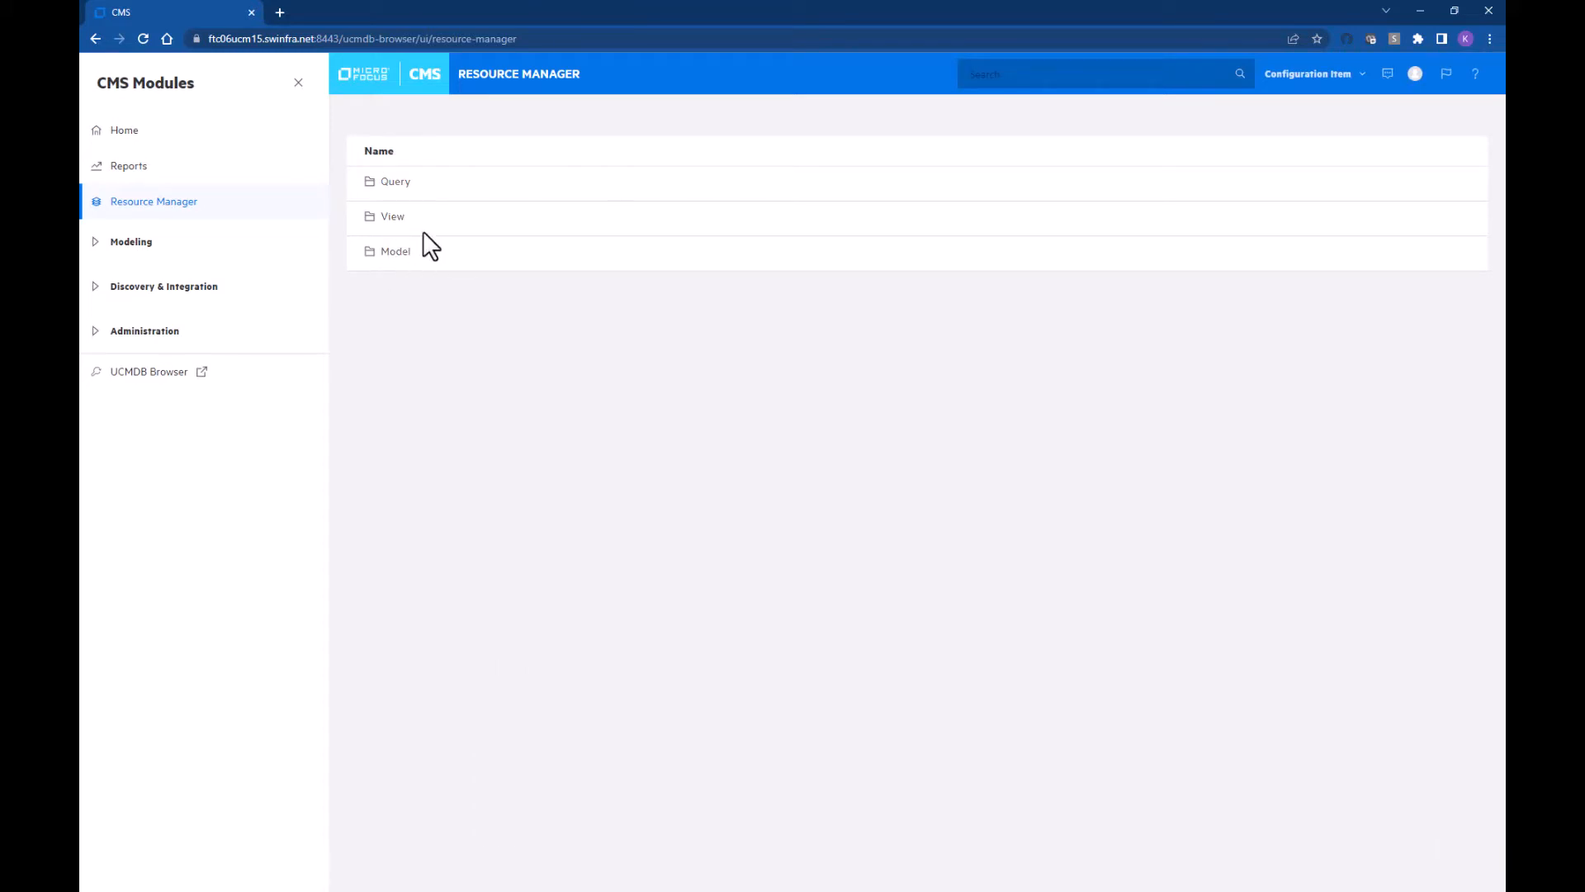
pyautogui.click(386, 218)
pyautogui.scroll(-15, 467, 382)
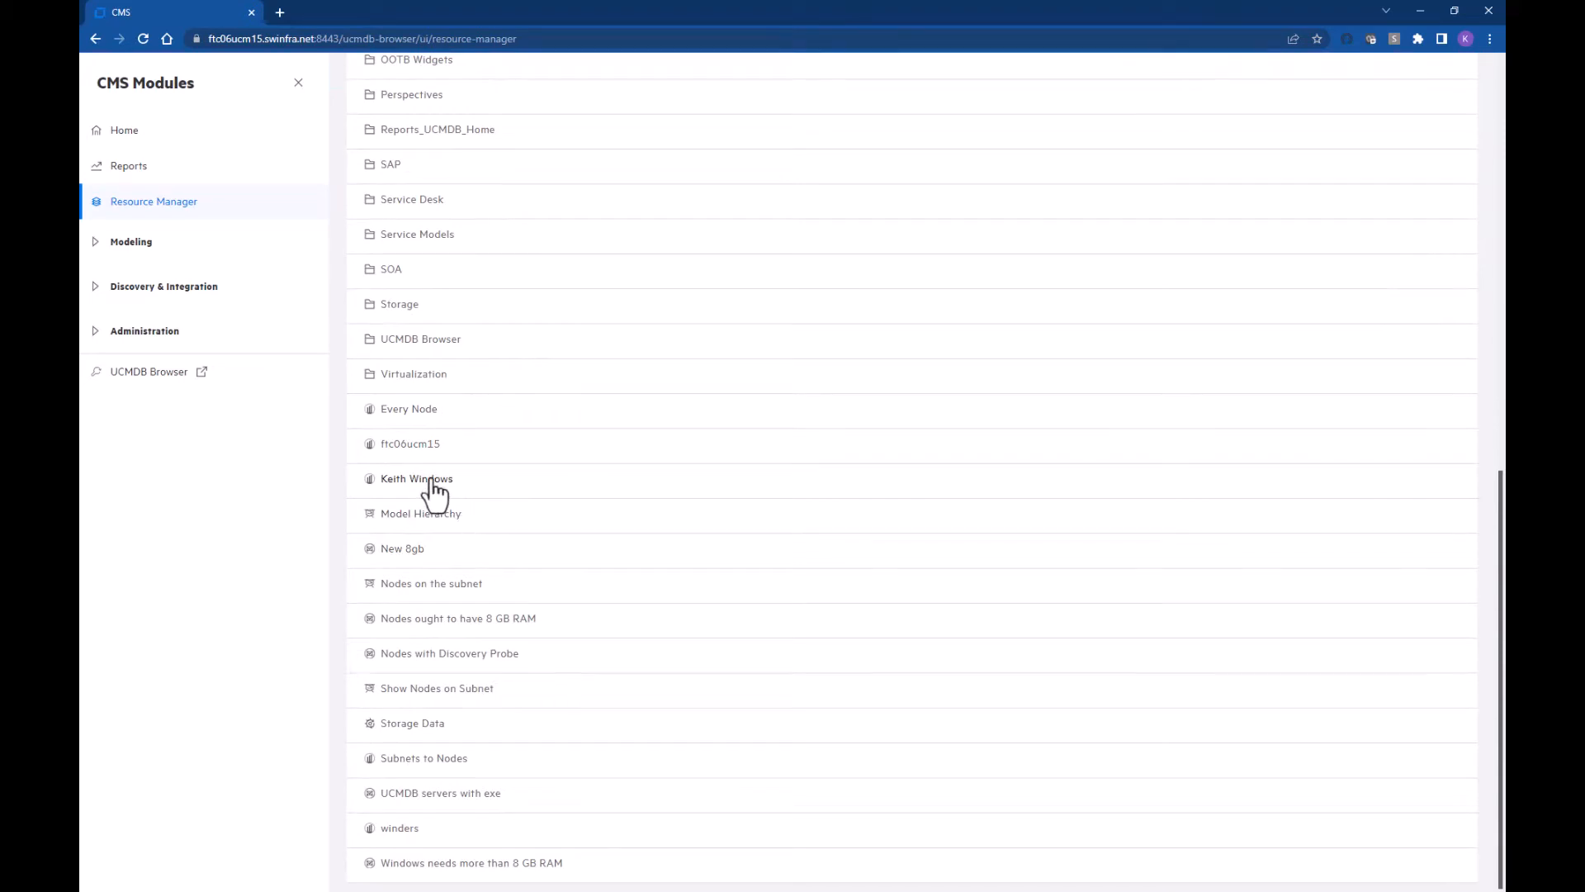
pyautogui.click(475, 480)
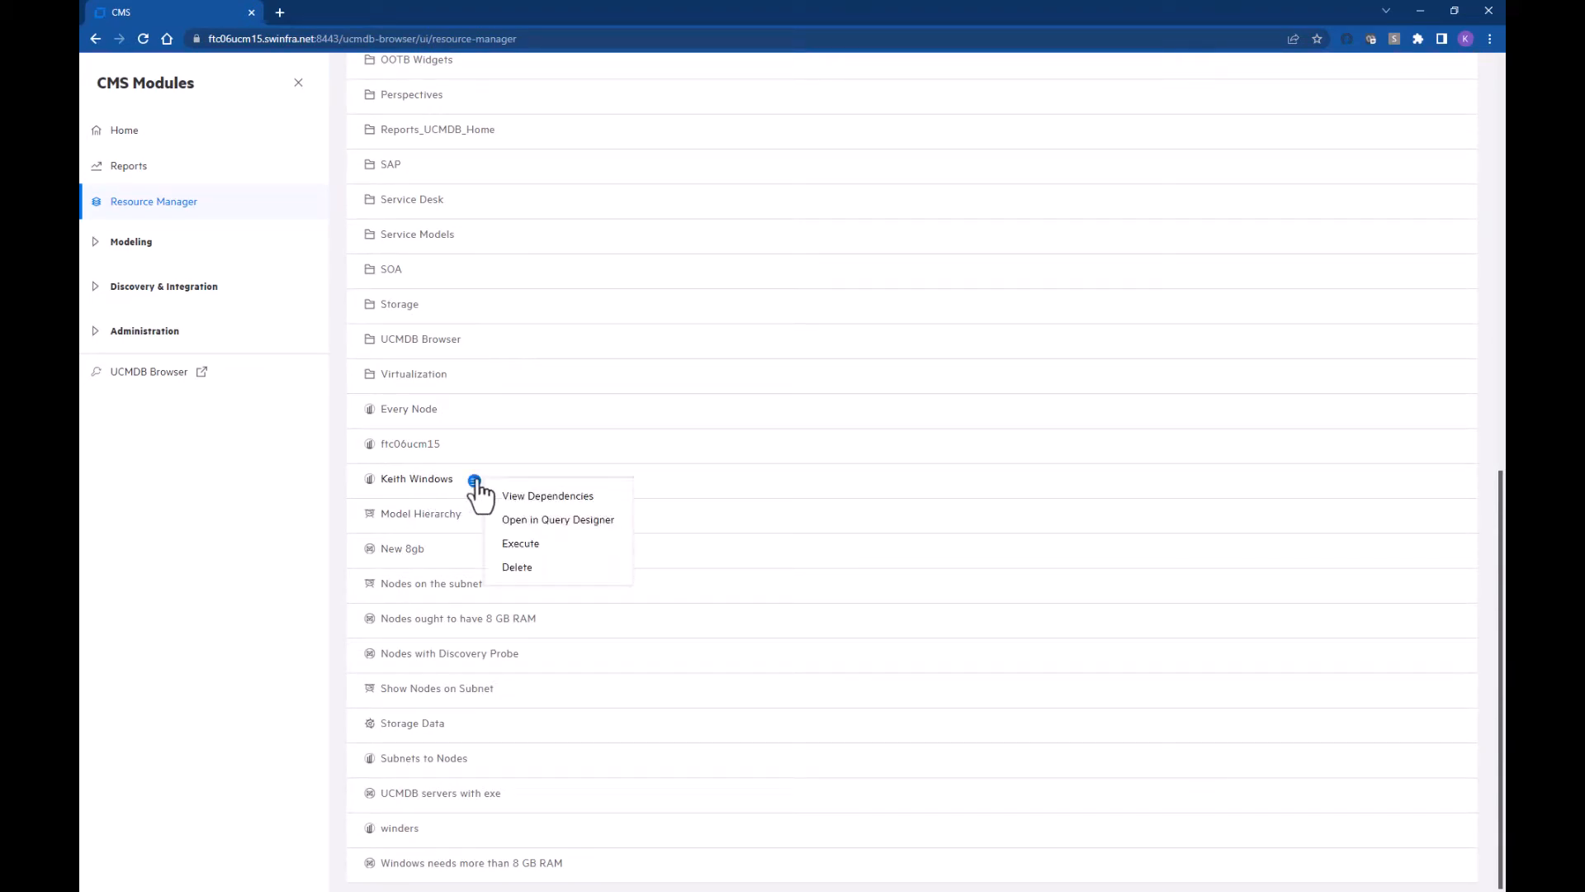
# Step: Open the Windows view in Query Designer and apply the 'Nodes need more than 8 GB RAM' policy
pyautogui.click(520, 522)
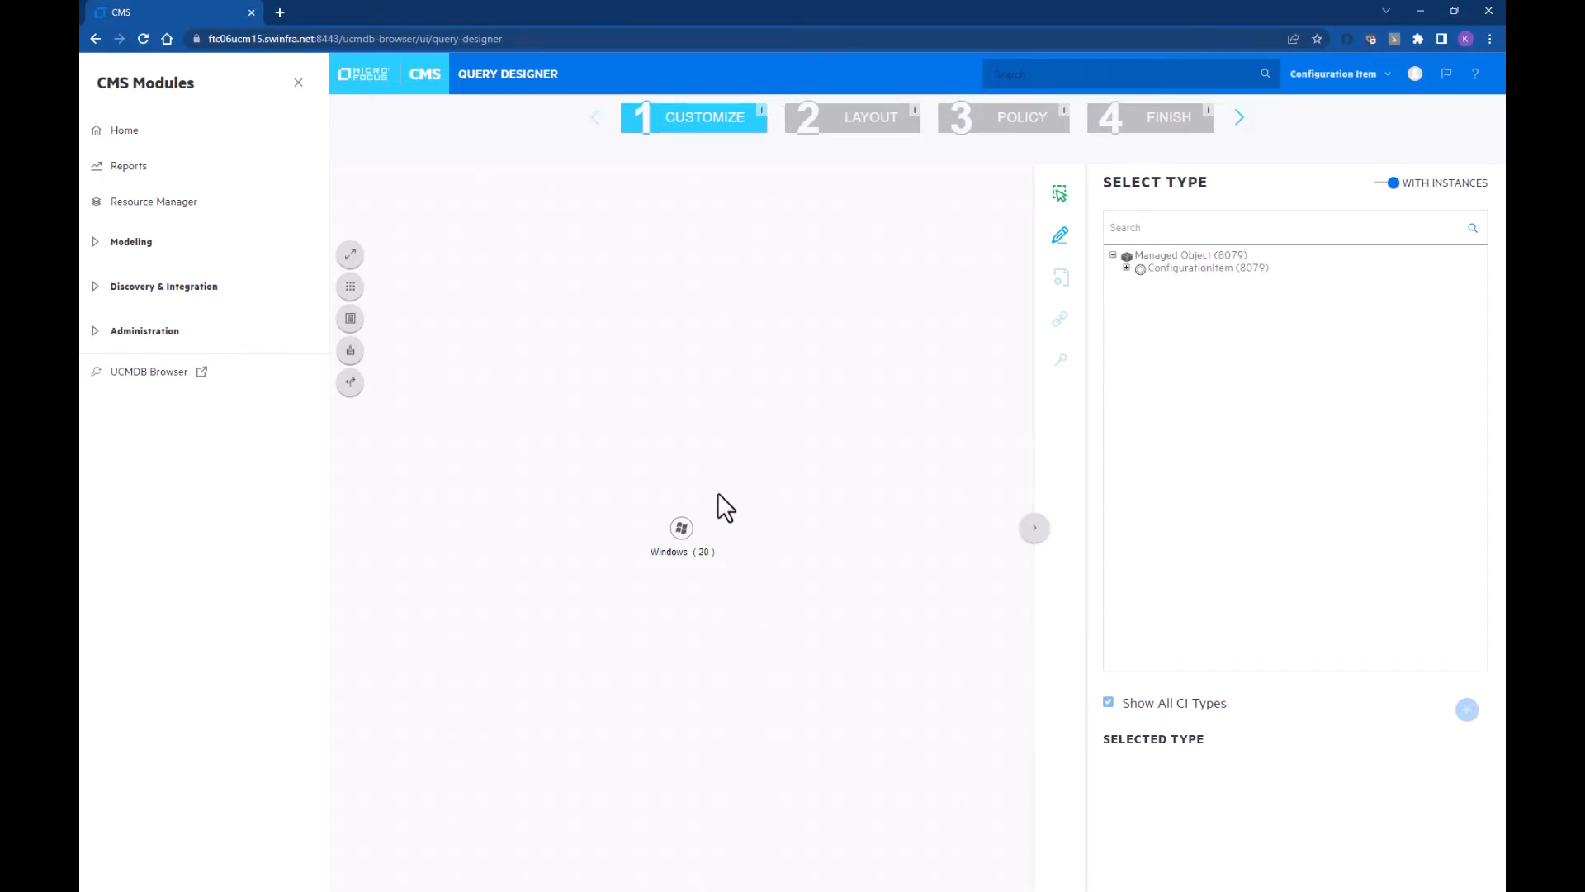
pyautogui.click(1240, 117)
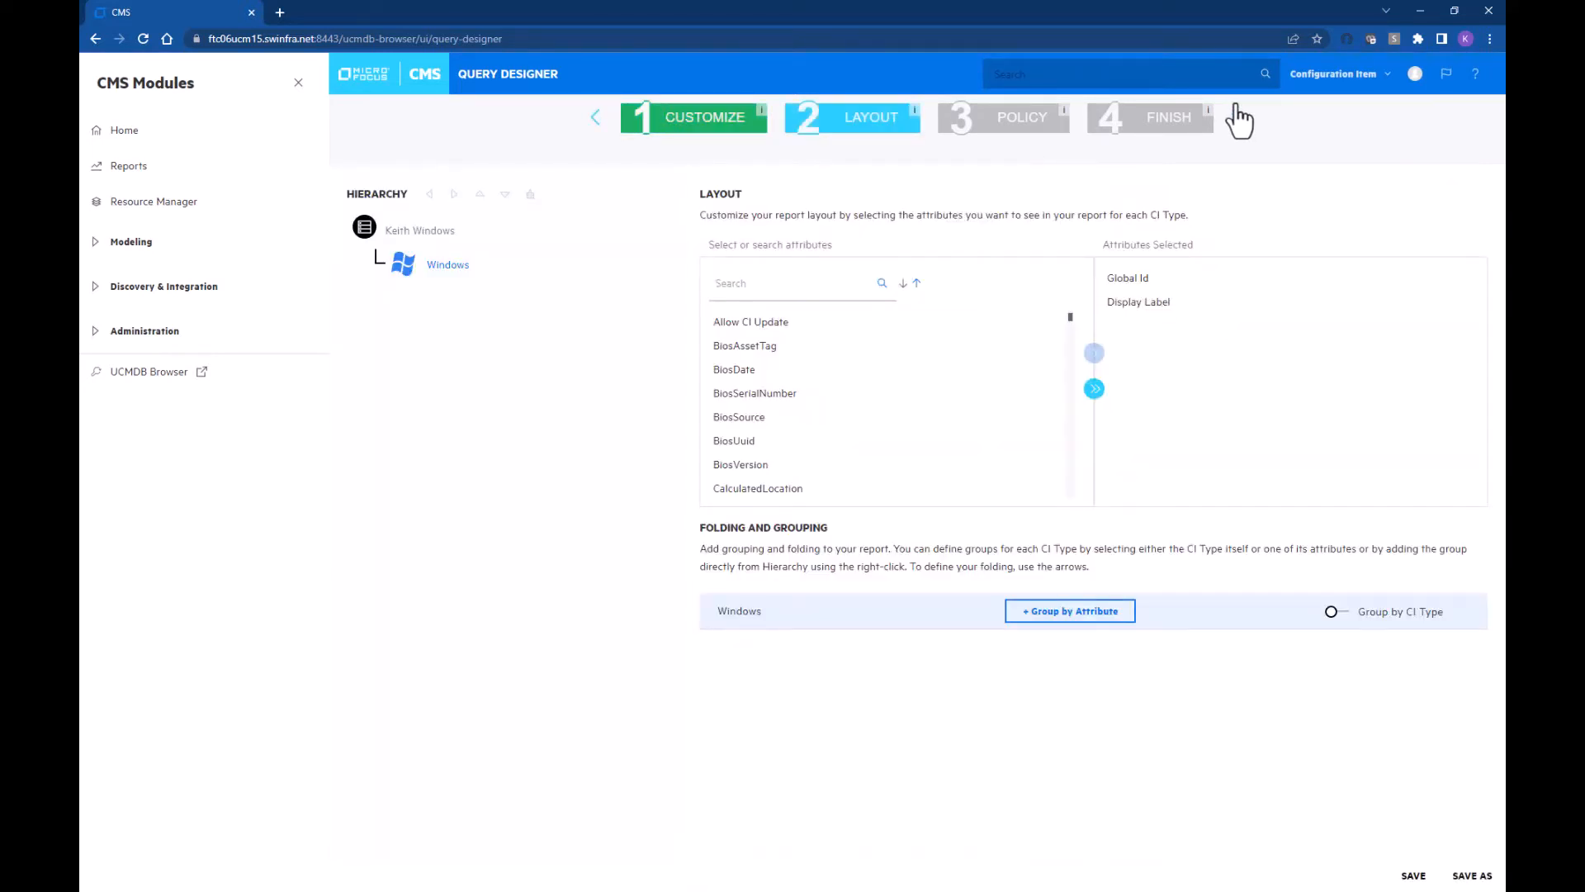
pyautogui.click(1239, 118)
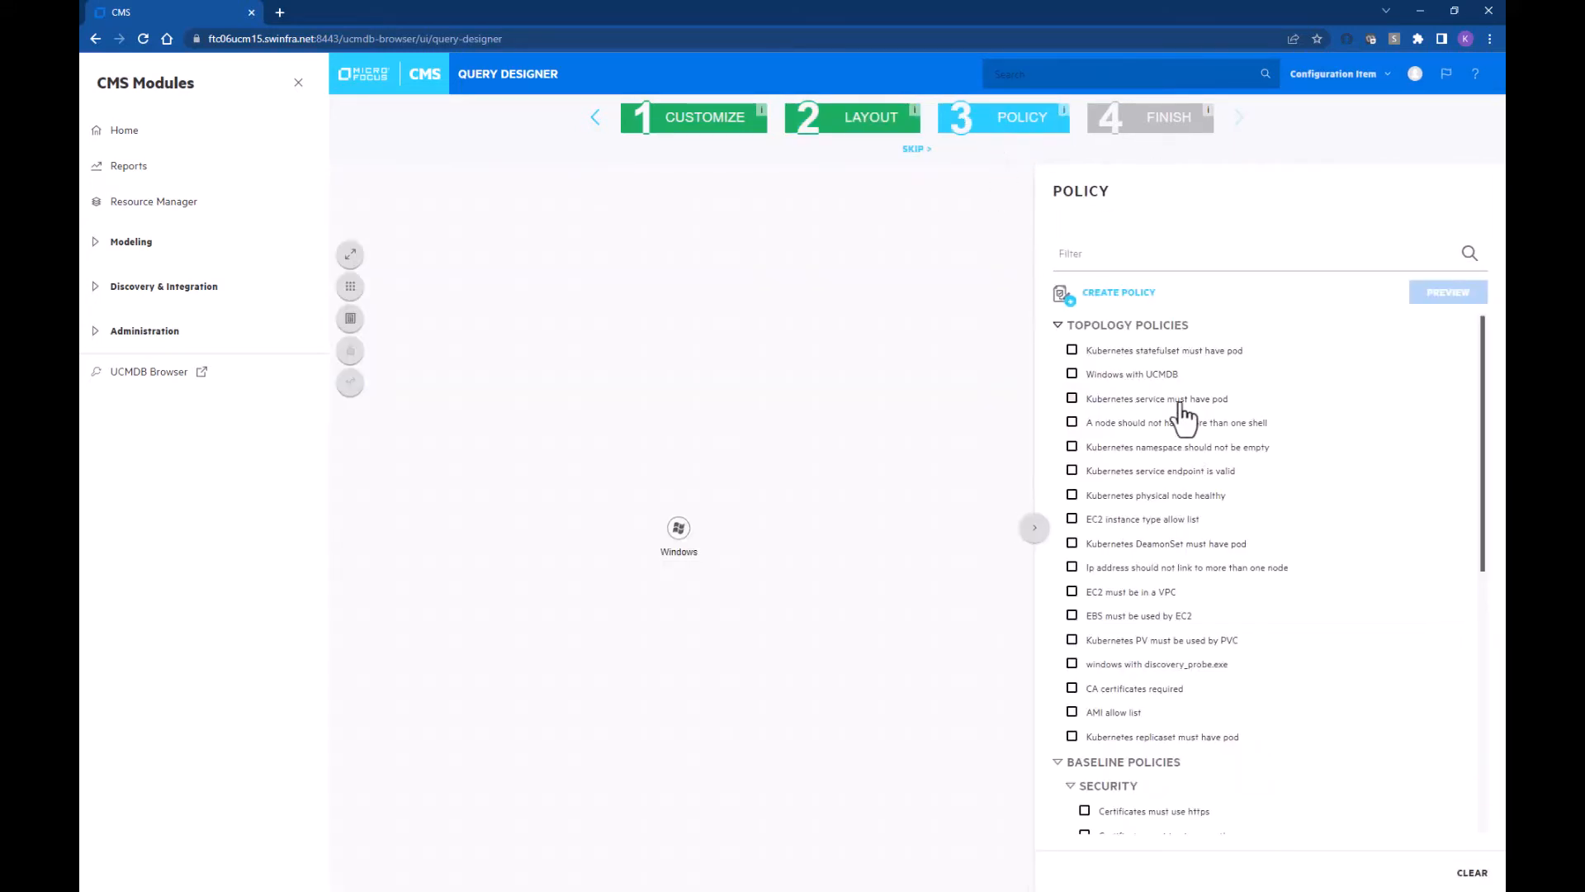
pyautogui.scroll(-7, 1097, 418)
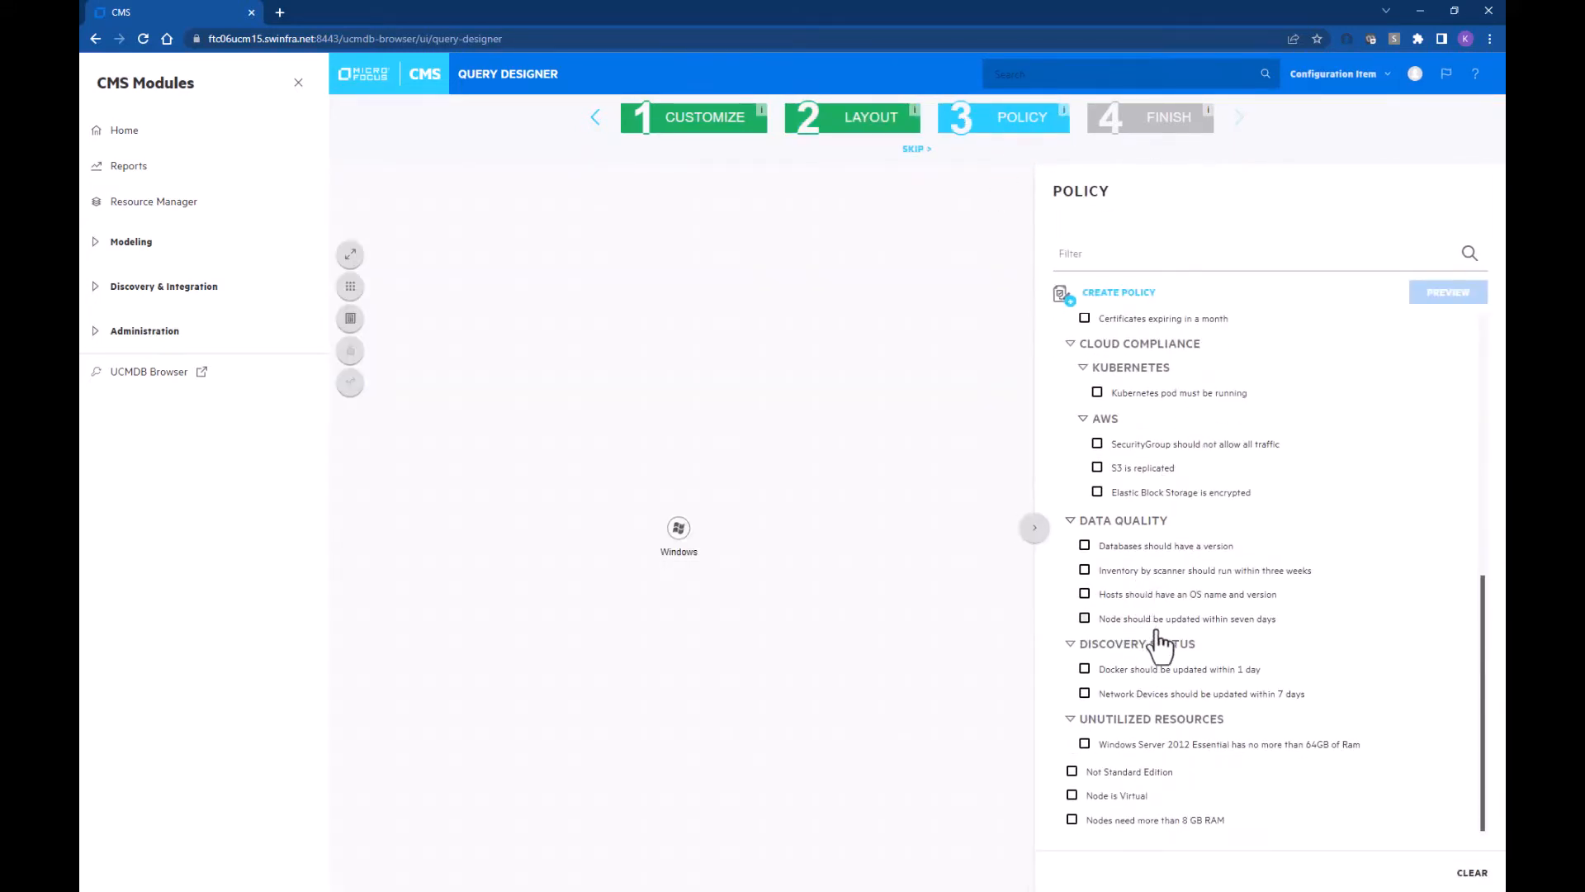
pyautogui.click(1071, 819)
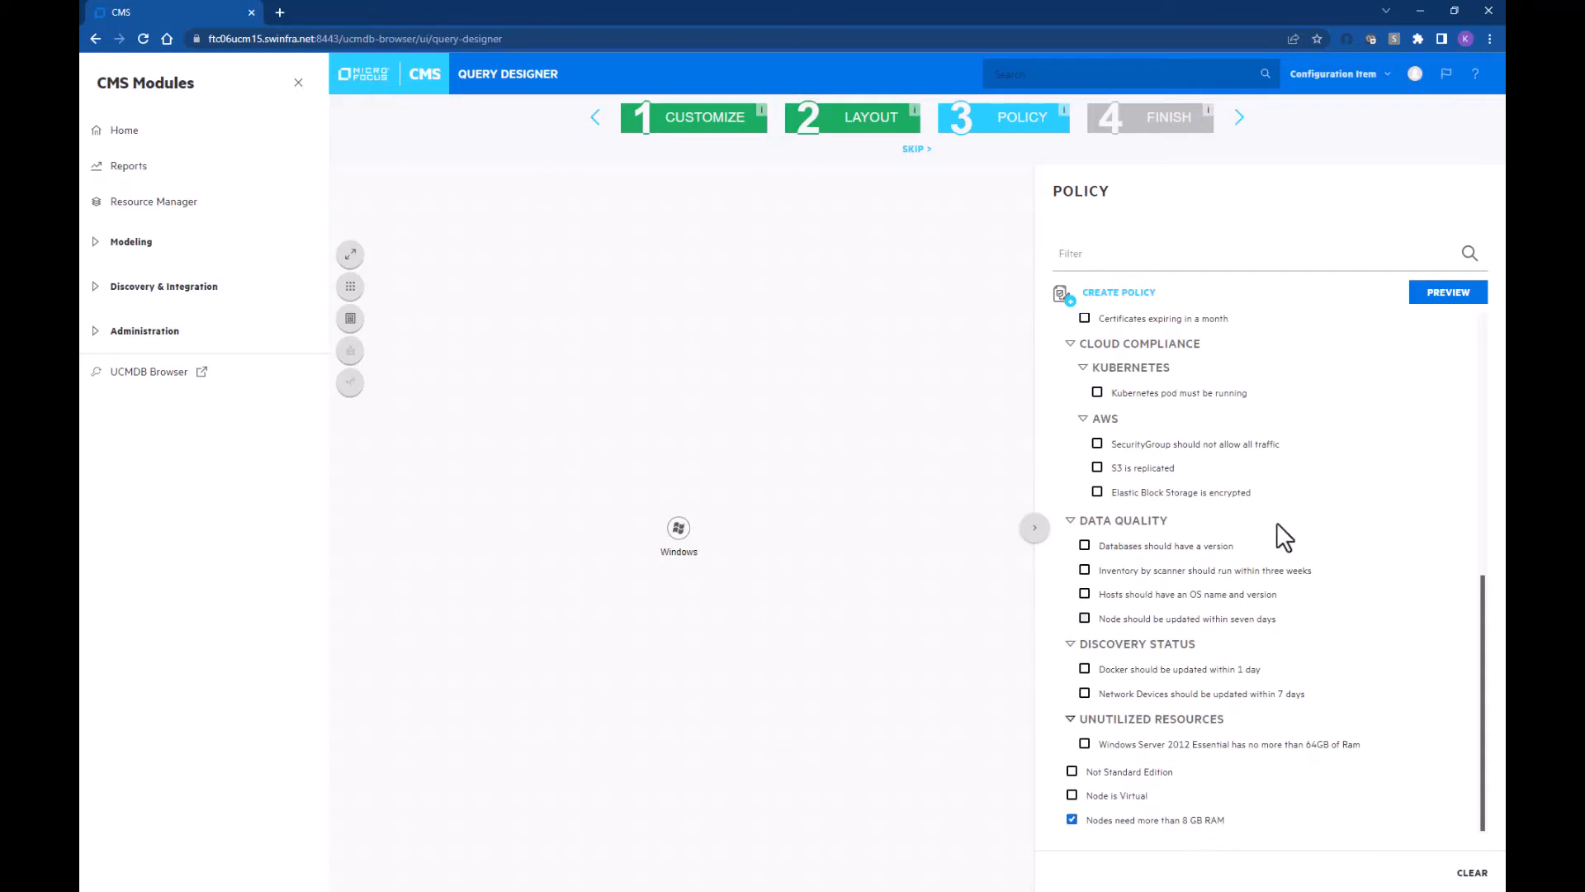
pyautogui.click(1240, 121)
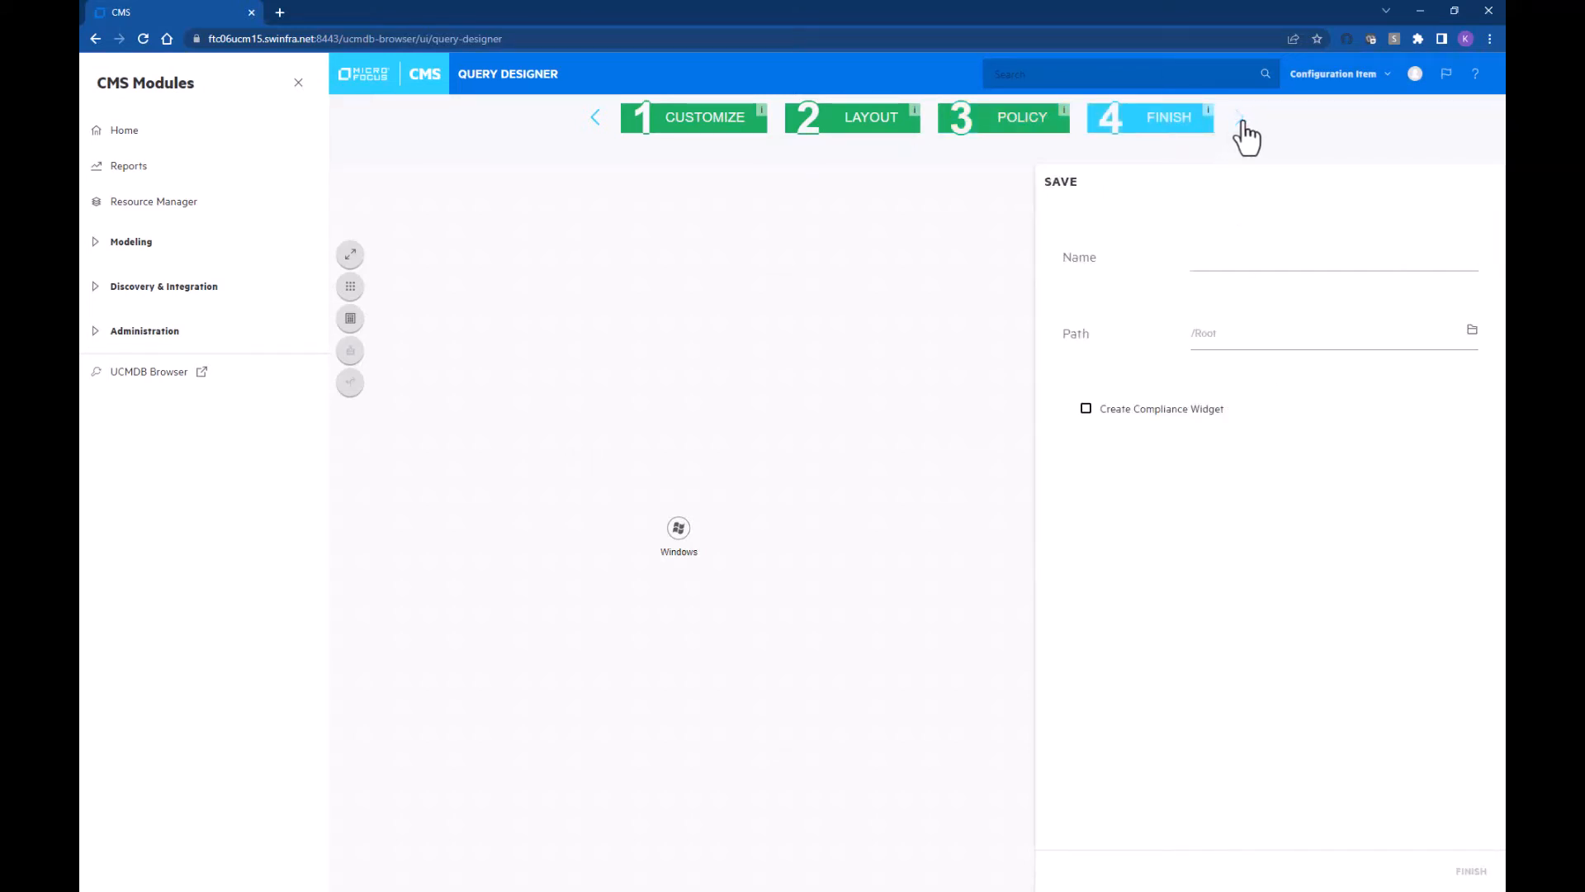
# Step: Save the report under the name 'Windows with more than 8 GB RAM'
pyautogui.click(1203, 256)
pyautogui.write('Windows with more than 8 GB RAM')
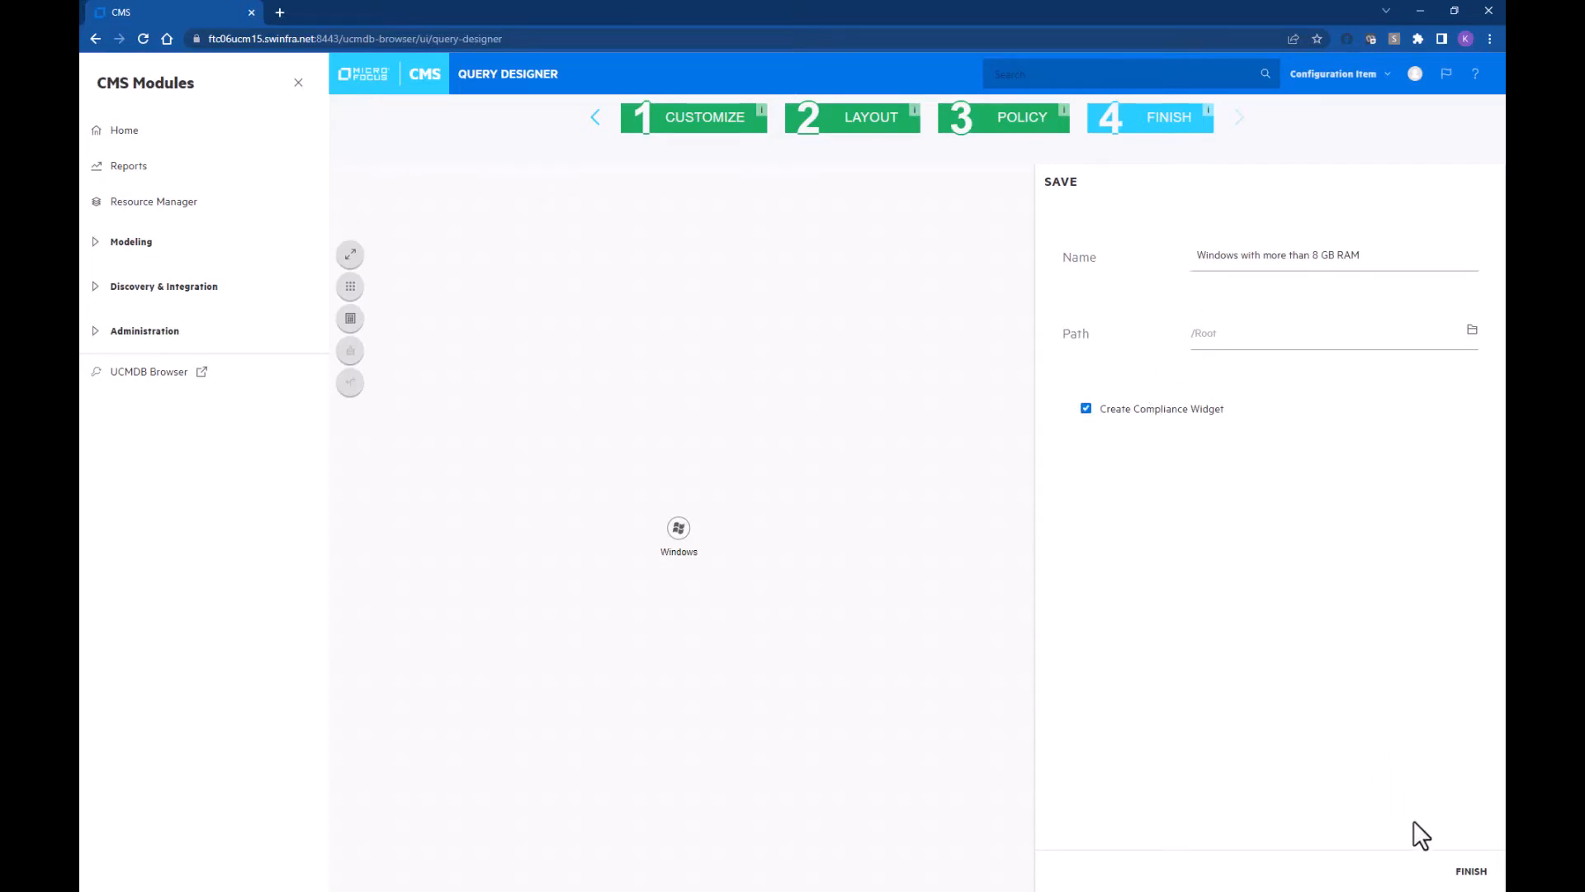
pyautogui.click(1471, 871)
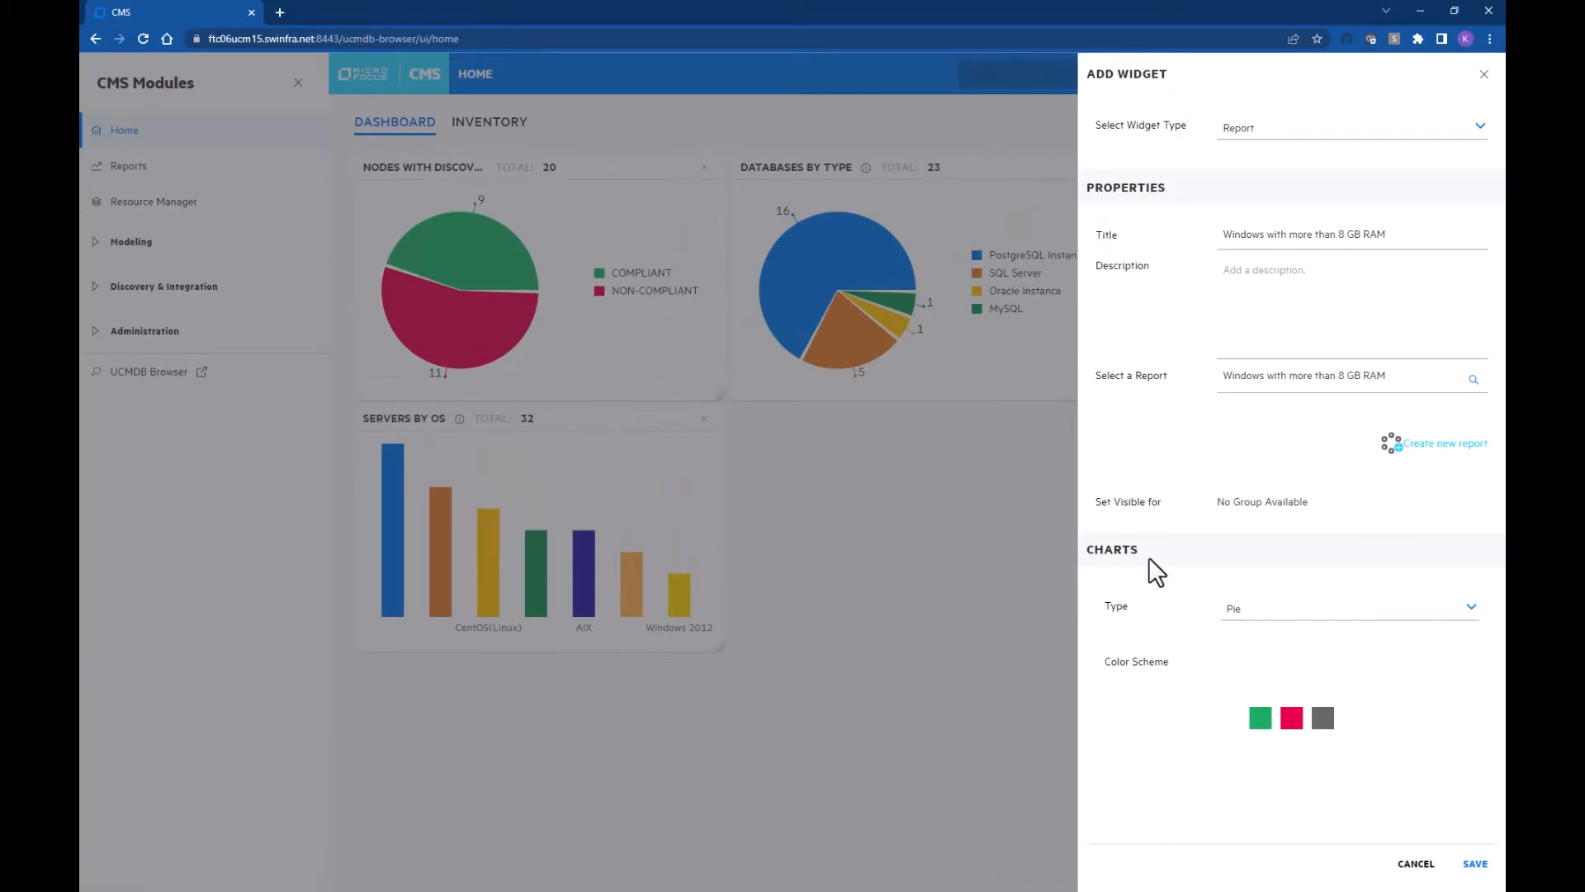
# Step: Save the dashboard widget with description 'This is all my windows servers with more than 8 GB of RAM'
pyautogui.click(1287, 285)
pyautogui.write('This is all my windows servers with more than 8 GB of RAM')
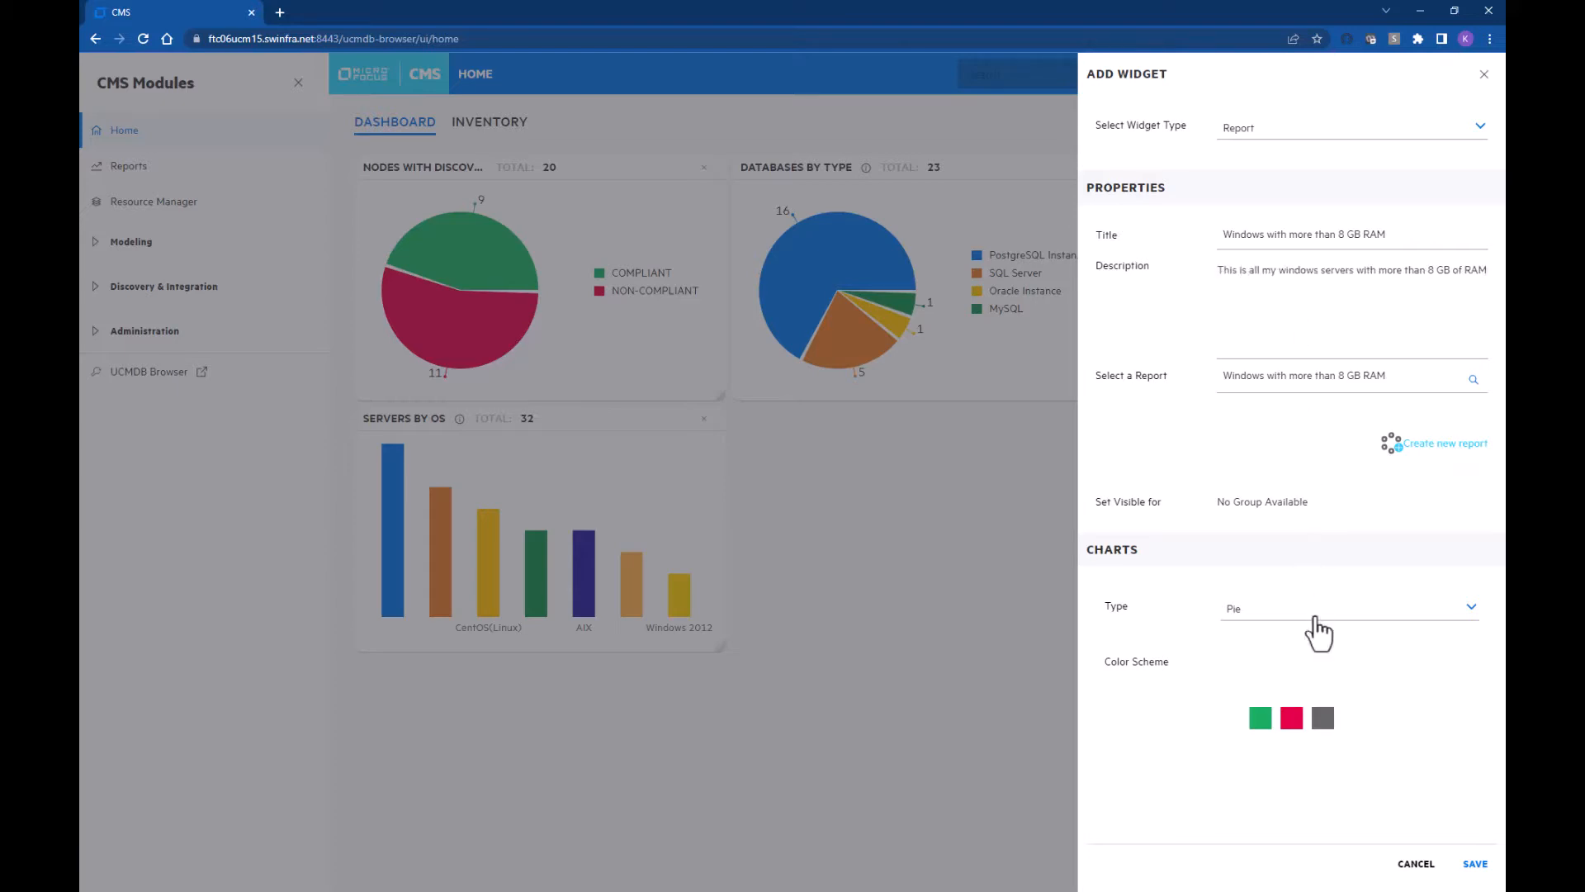
pyautogui.click(1474, 863)
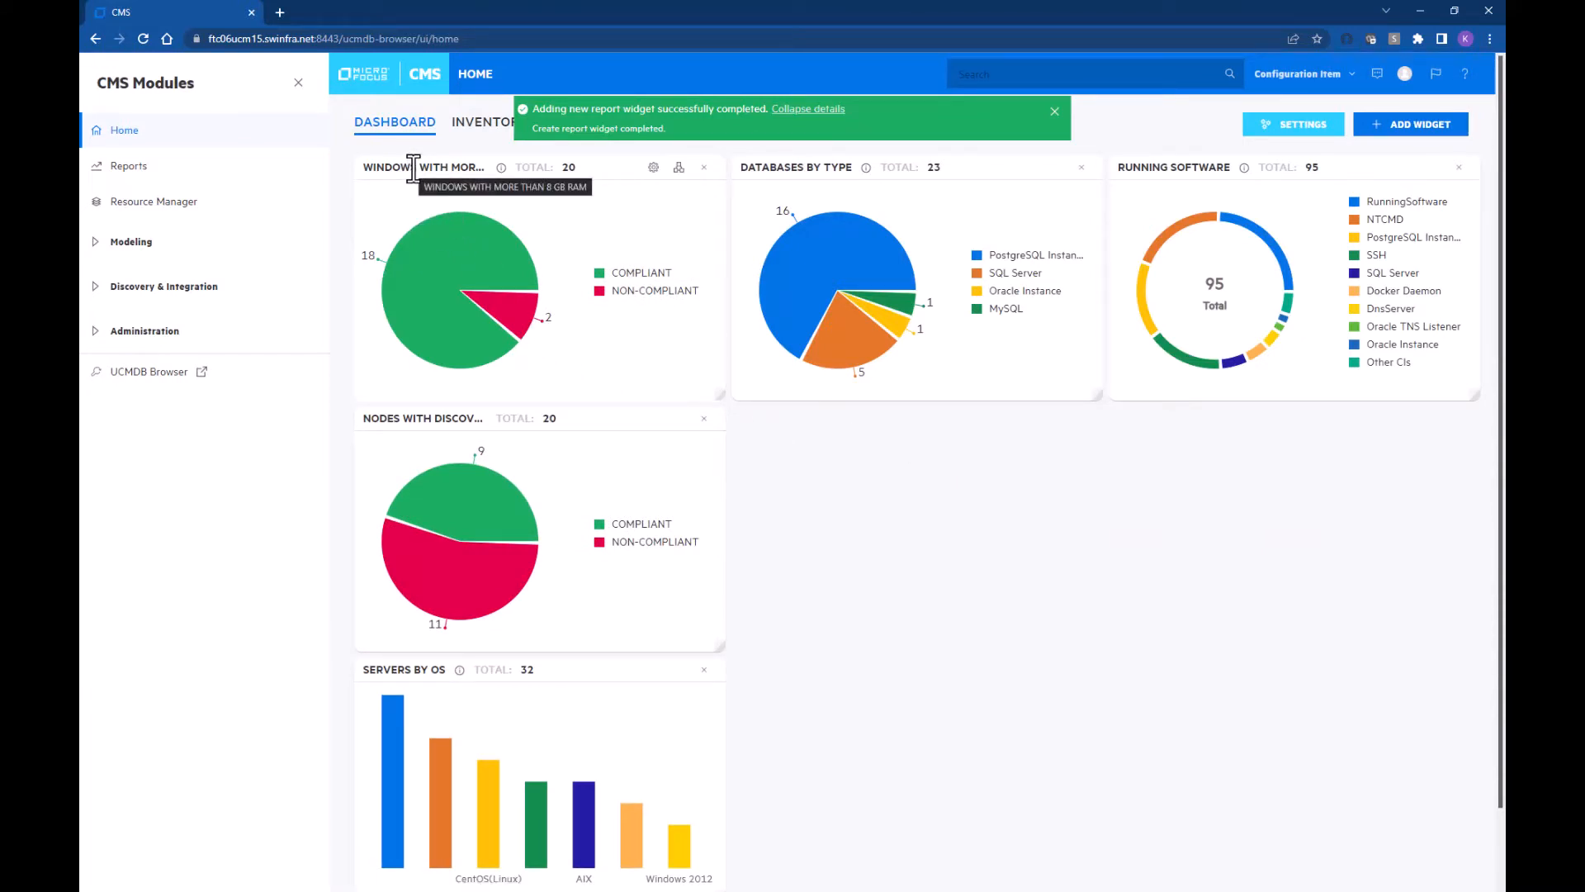
# Step: Show the description of the new 'Windows with more than 8 GB RAM' widget
pyautogui.moveTo(500, 167)
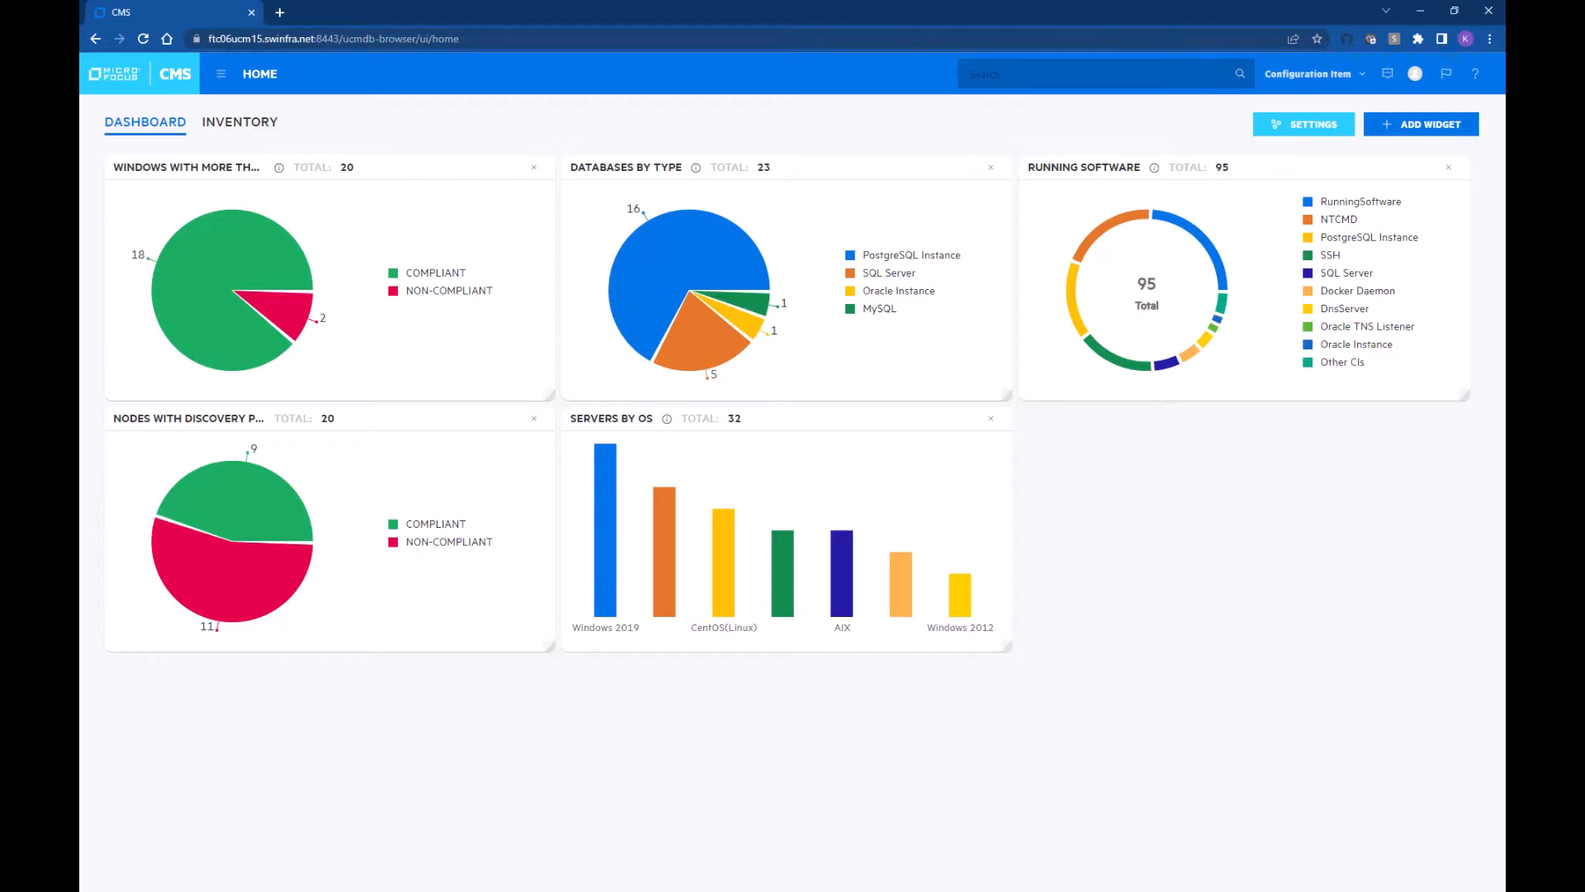
# Step: Execute the Windows nodes view from Resource Manager's View folder to show its server map
pyautogui.click(221, 74)
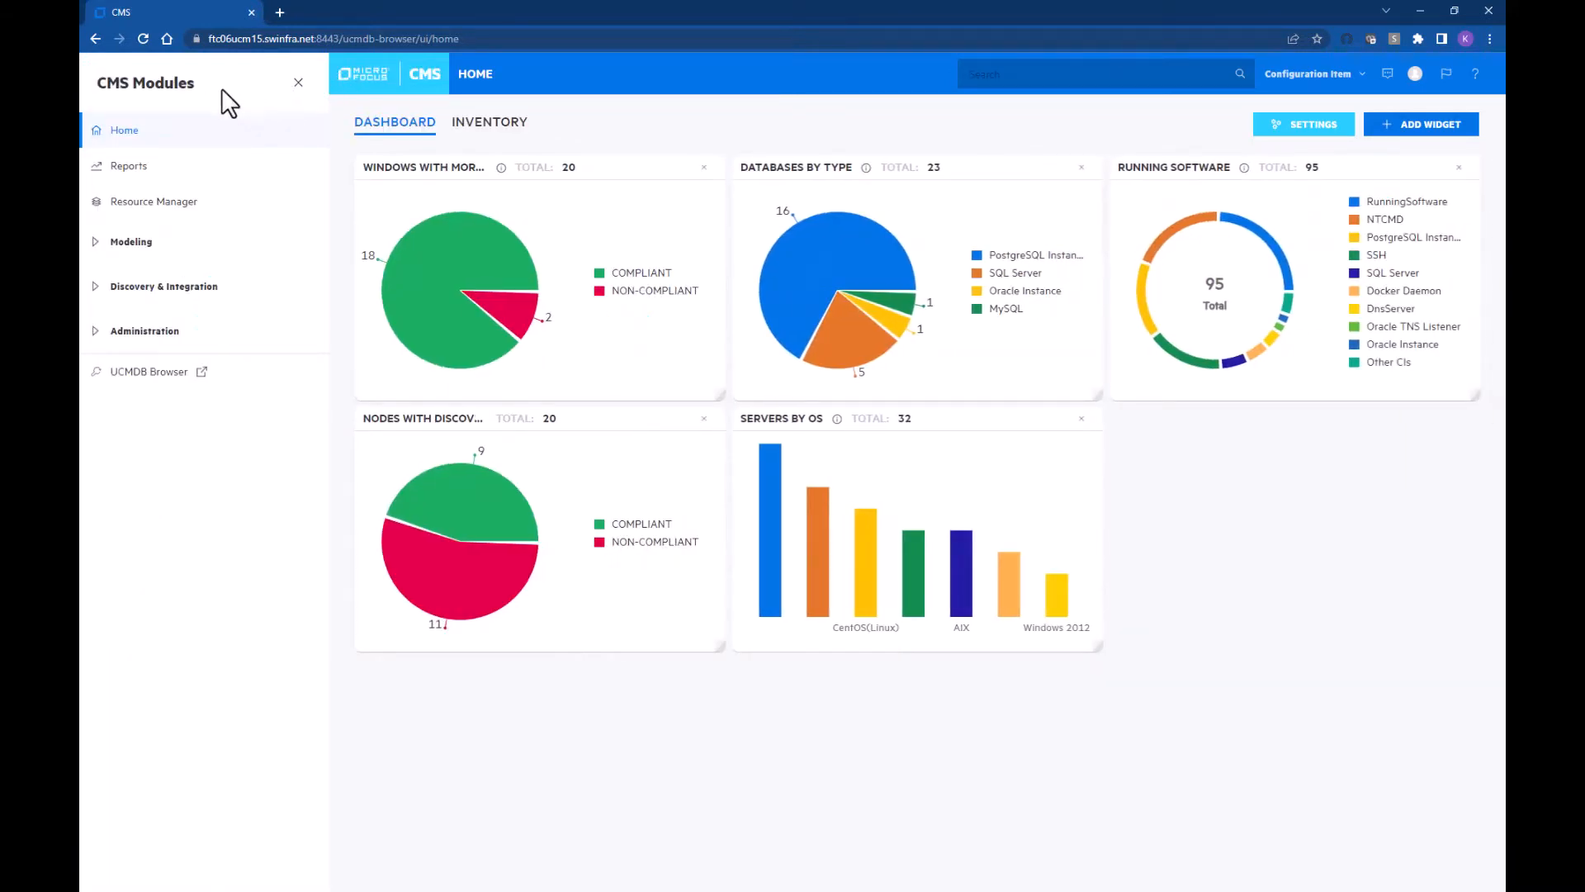
pyautogui.click(137, 206)
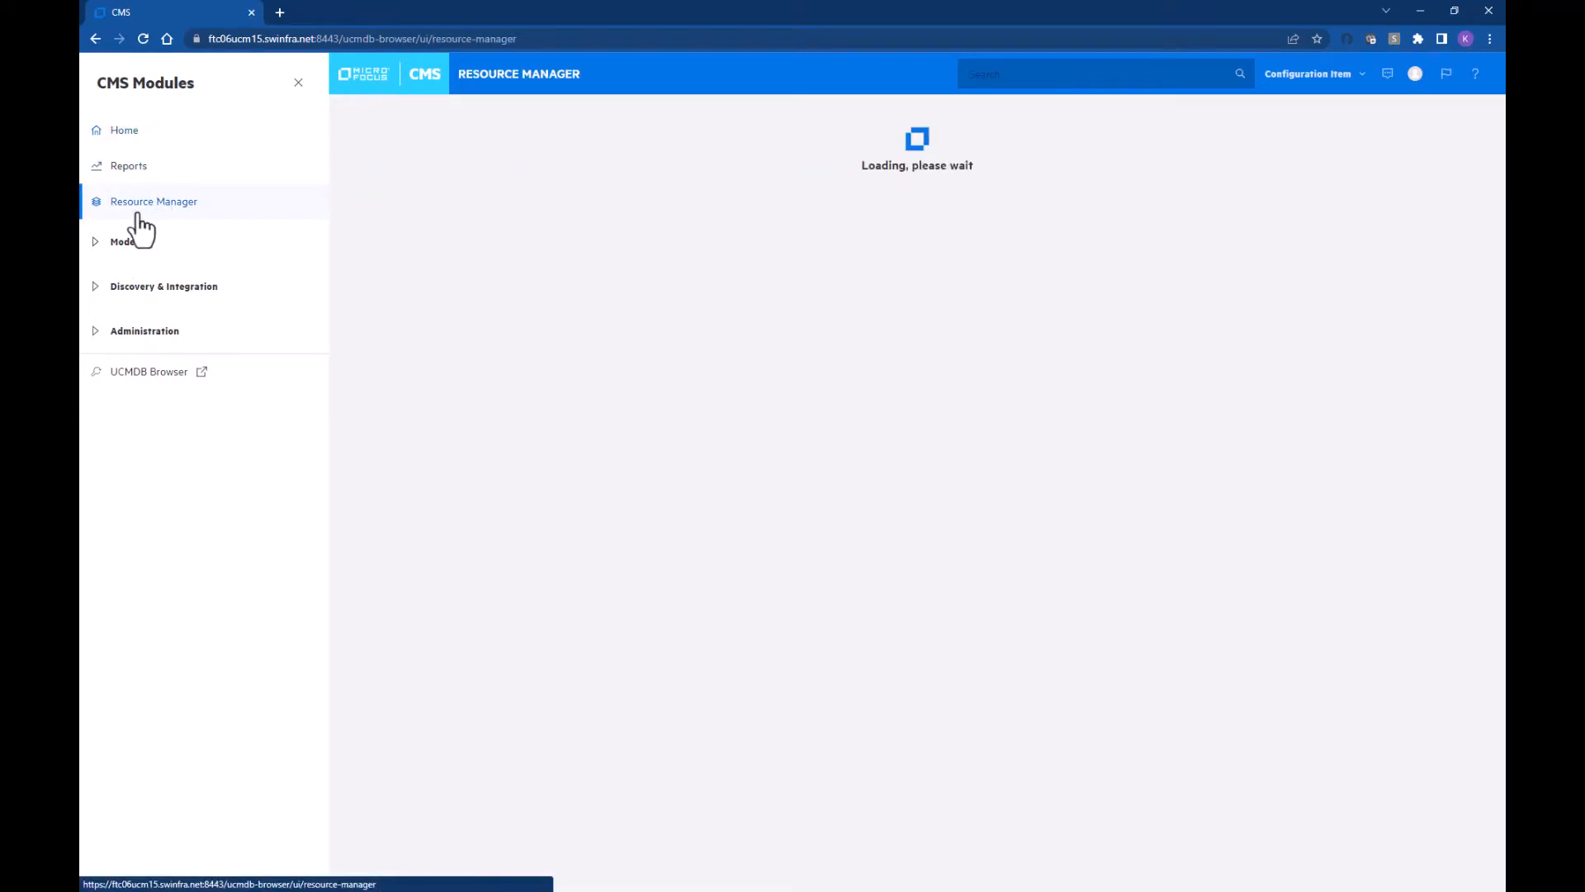
pyautogui.click(297, 84)
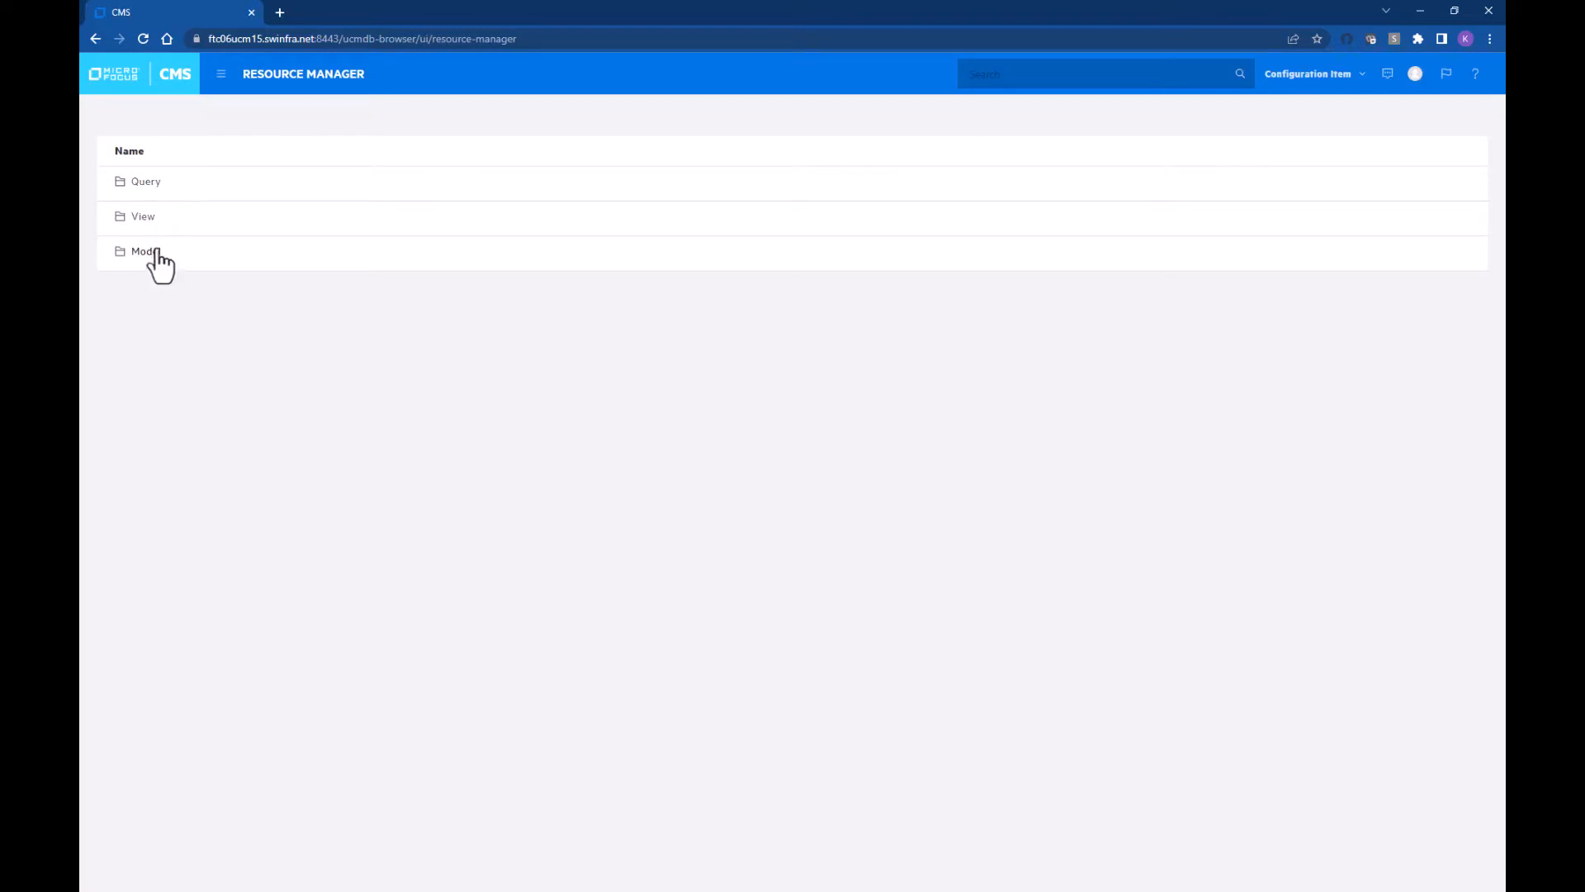
pyautogui.click(142, 218)
pyautogui.scroll(-10, 223, 339)
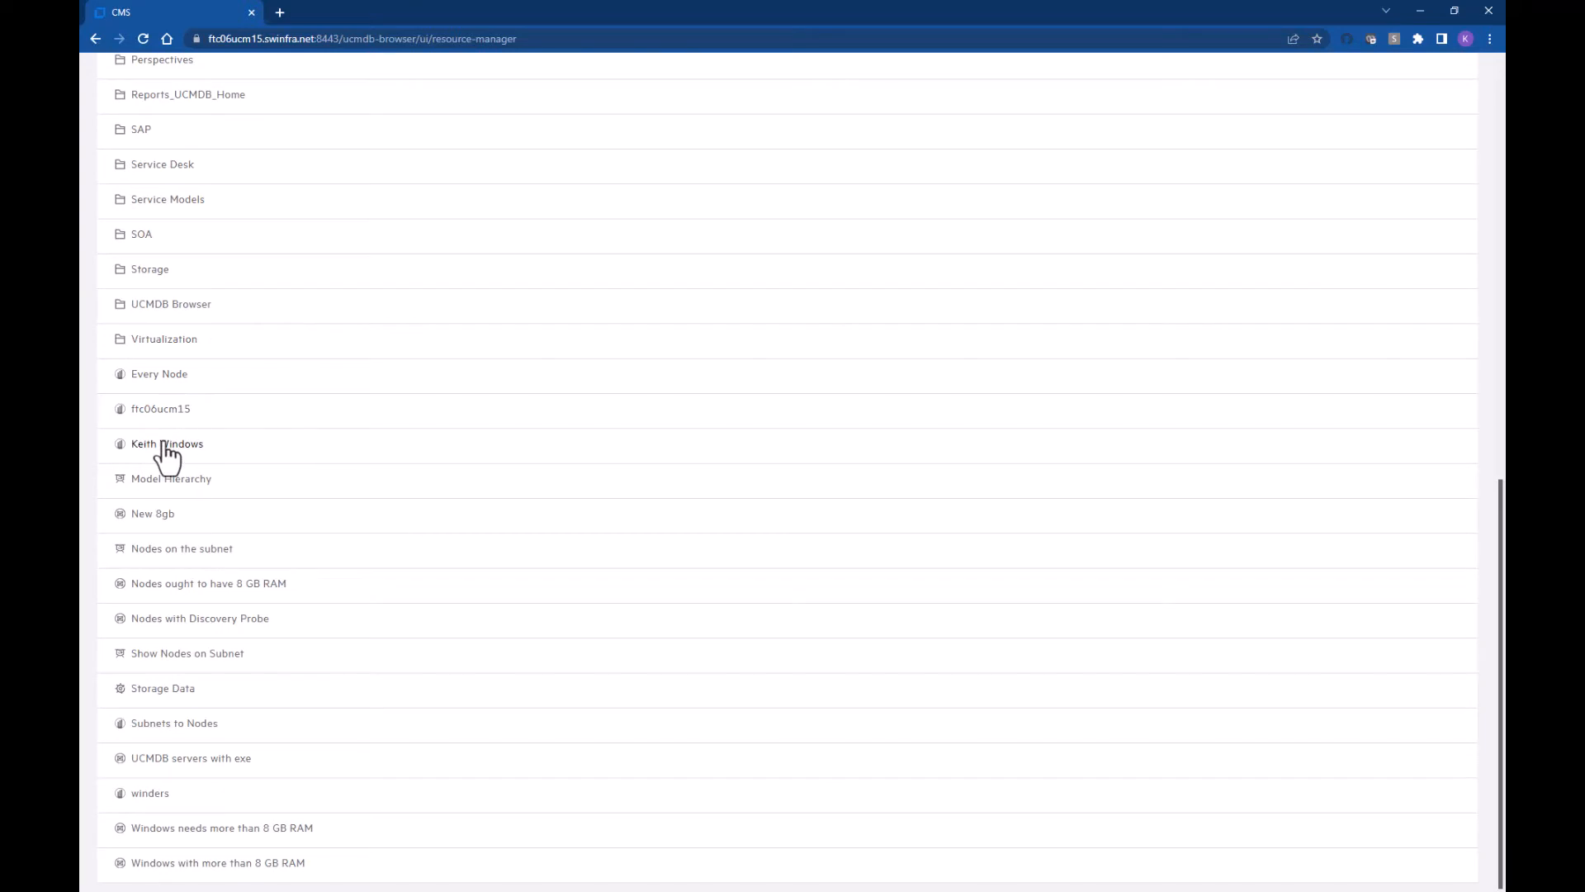
pyautogui.moveTo(165, 443)
pyautogui.click(224, 447)
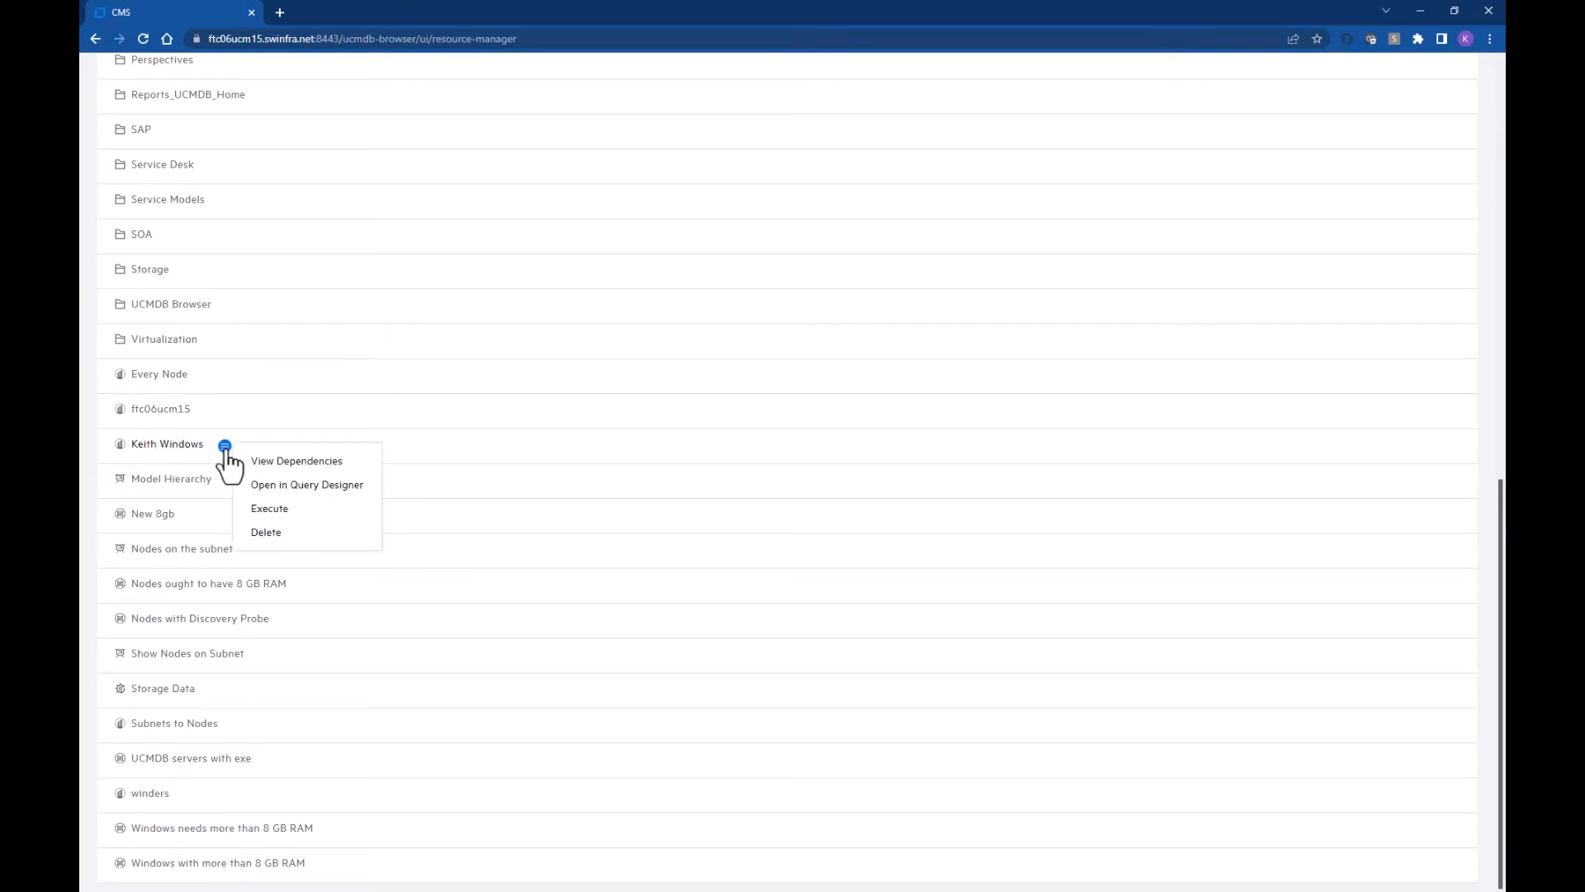
pyautogui.click(289, 510)
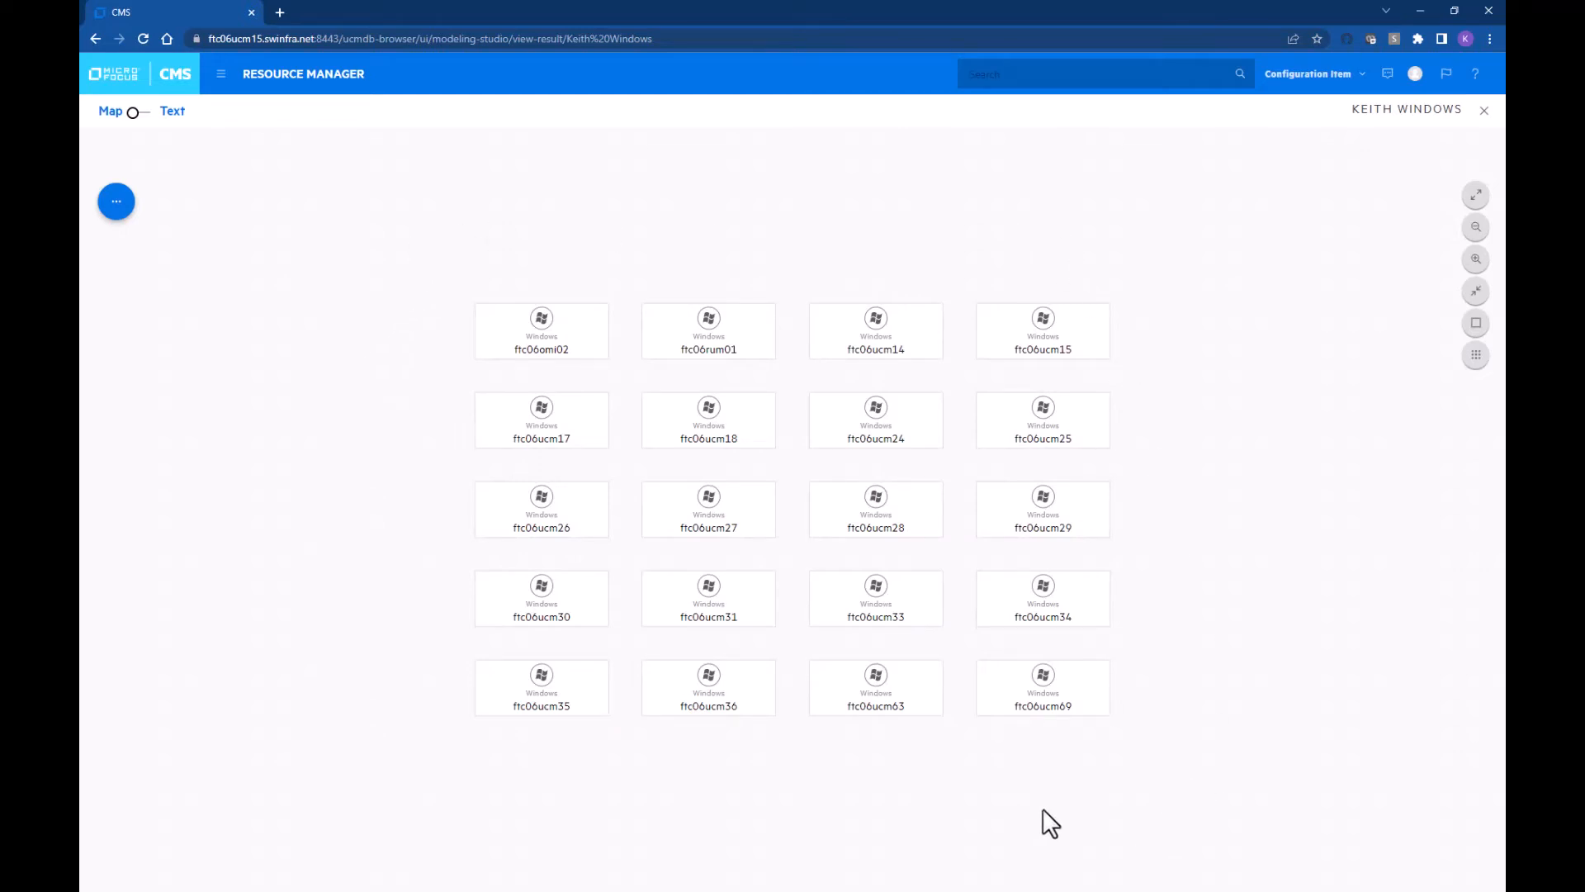
# Step: Group the map's nodes by compliance with the 'Nodes need more than 8 GB RAM' baseline policy
pyautogui.click(116, 204)
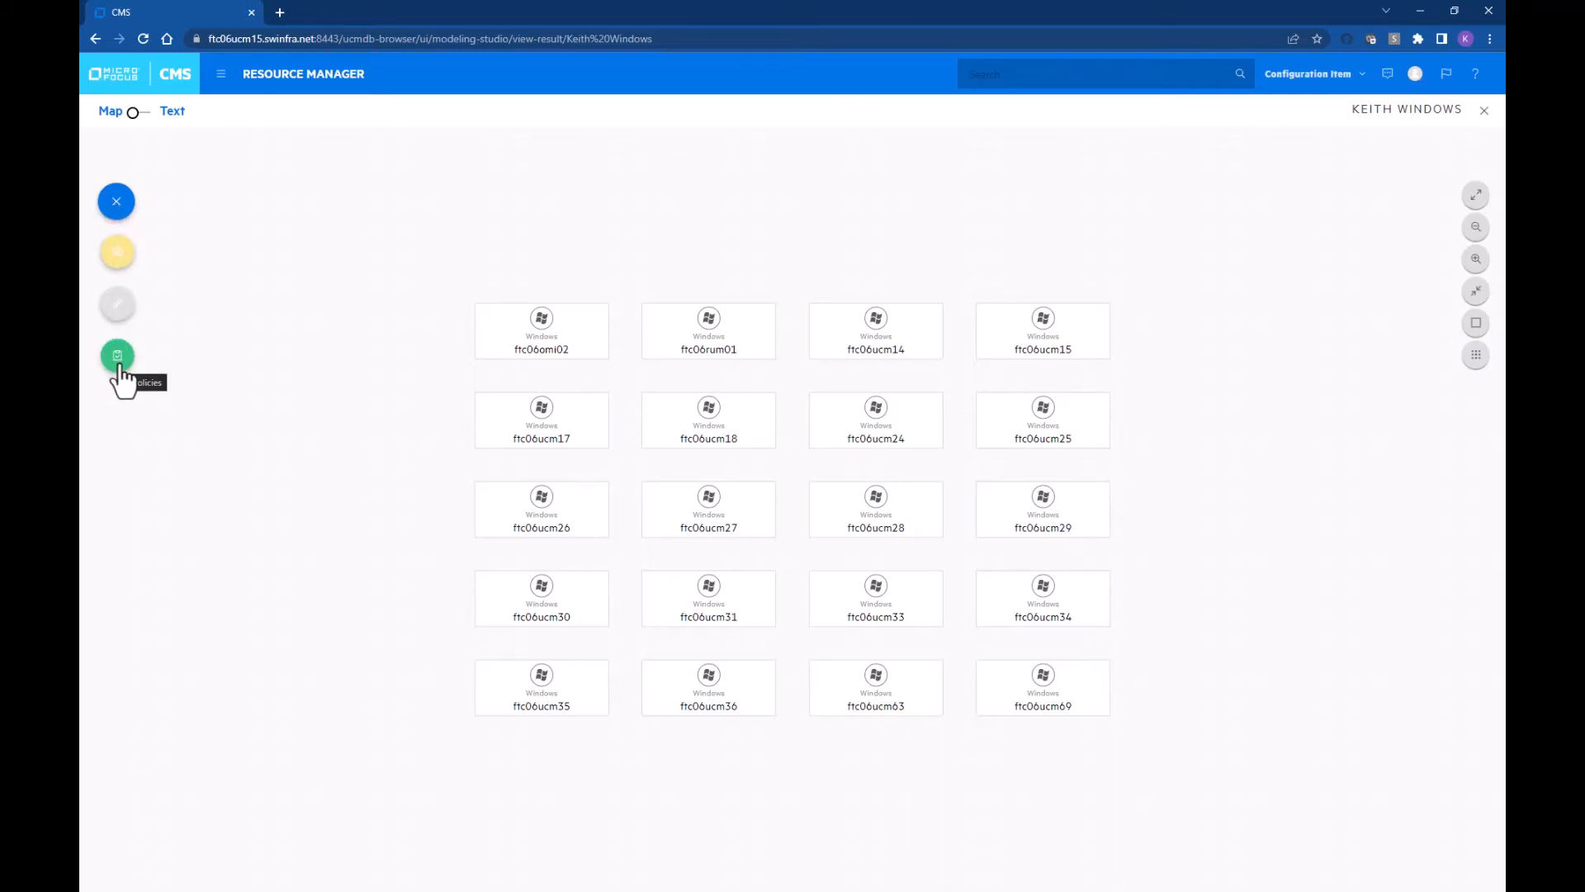
pyautogui.click(118, 359)
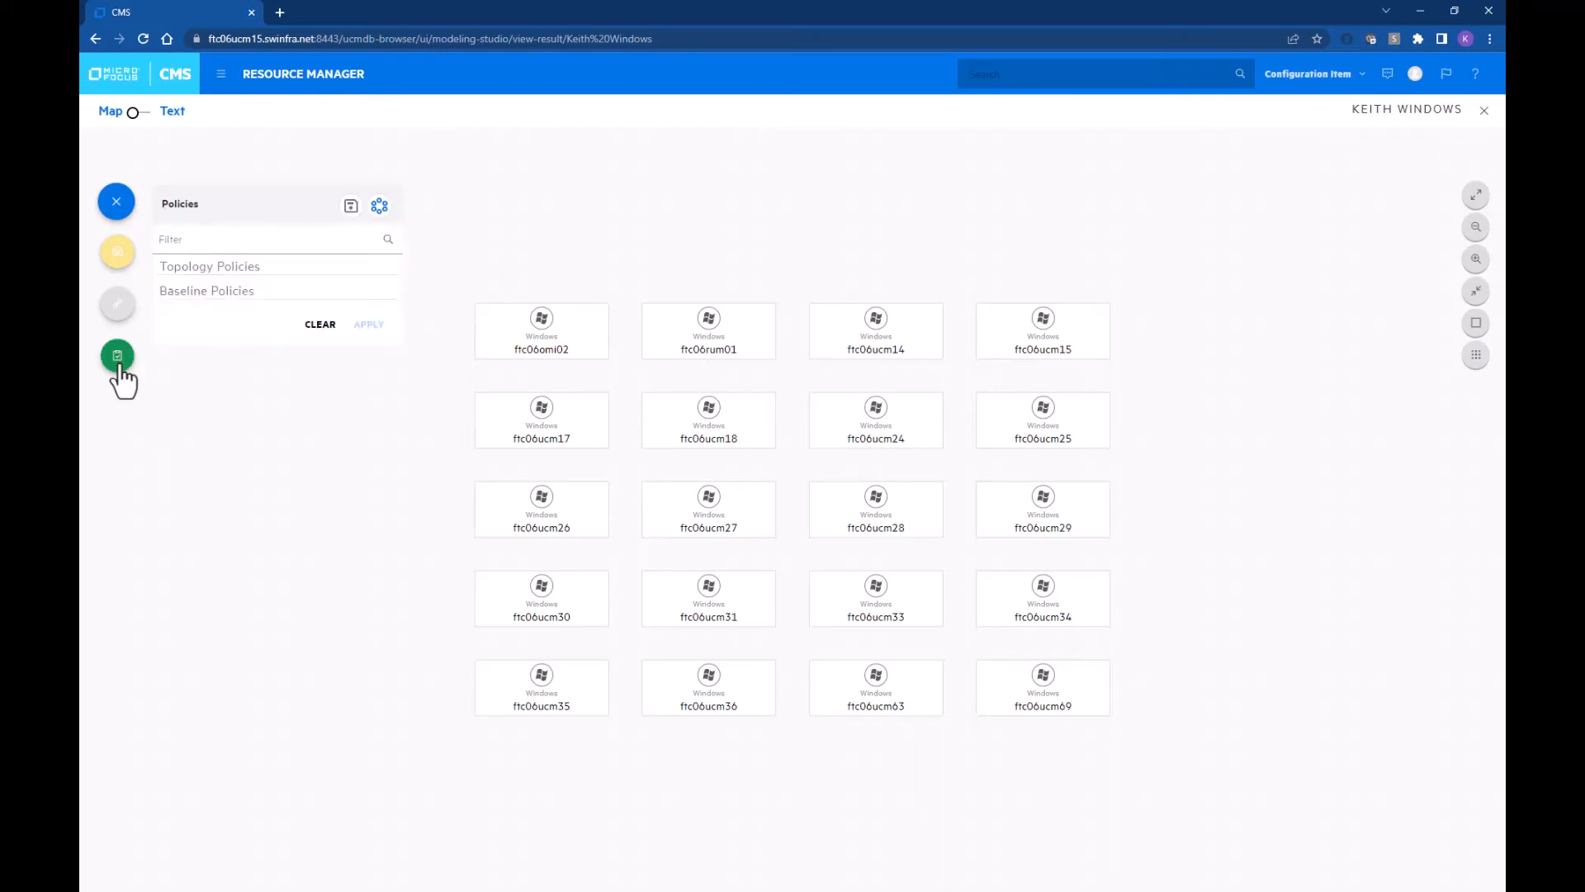
pyautogui.click(201, 296)
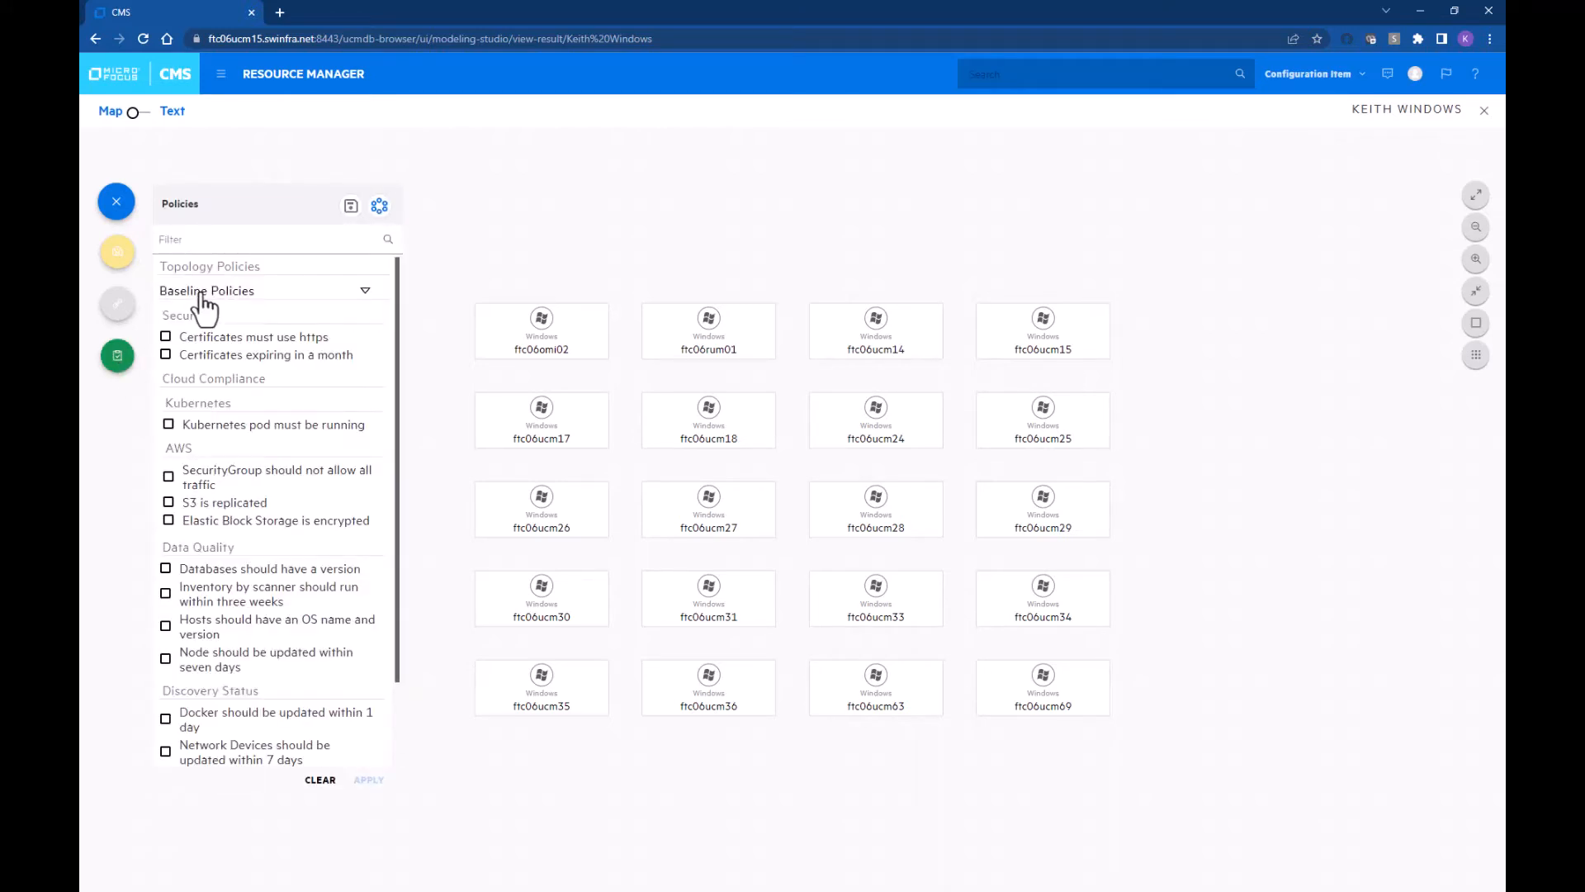
pyautogui.scroll(-2, 235, 363)
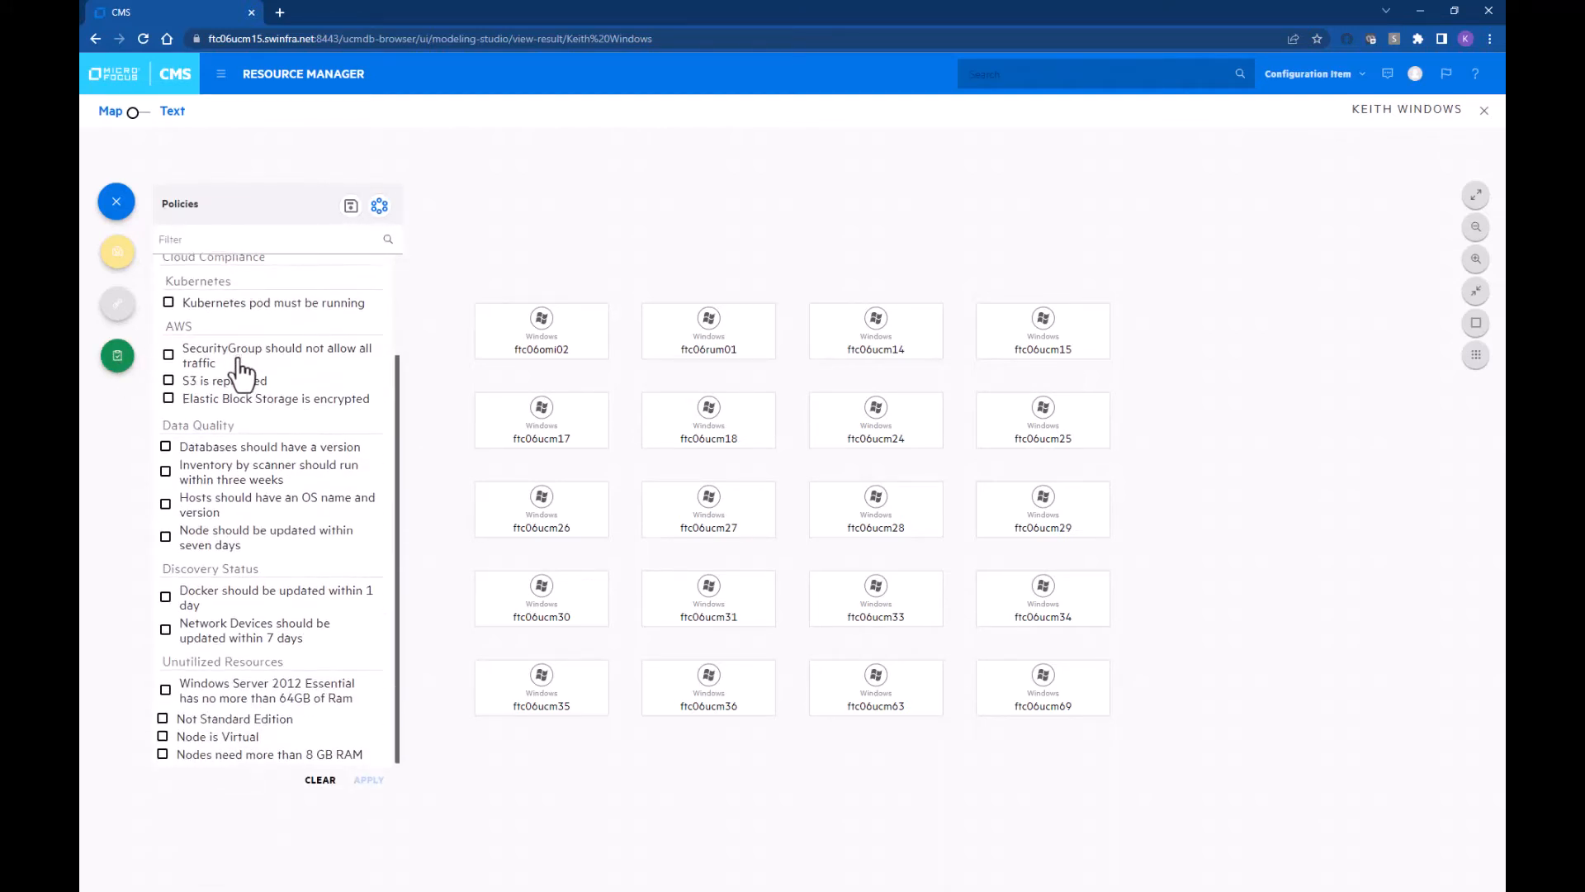
pyautogui.click(192, 754)
pyautogui.click(363, 781)
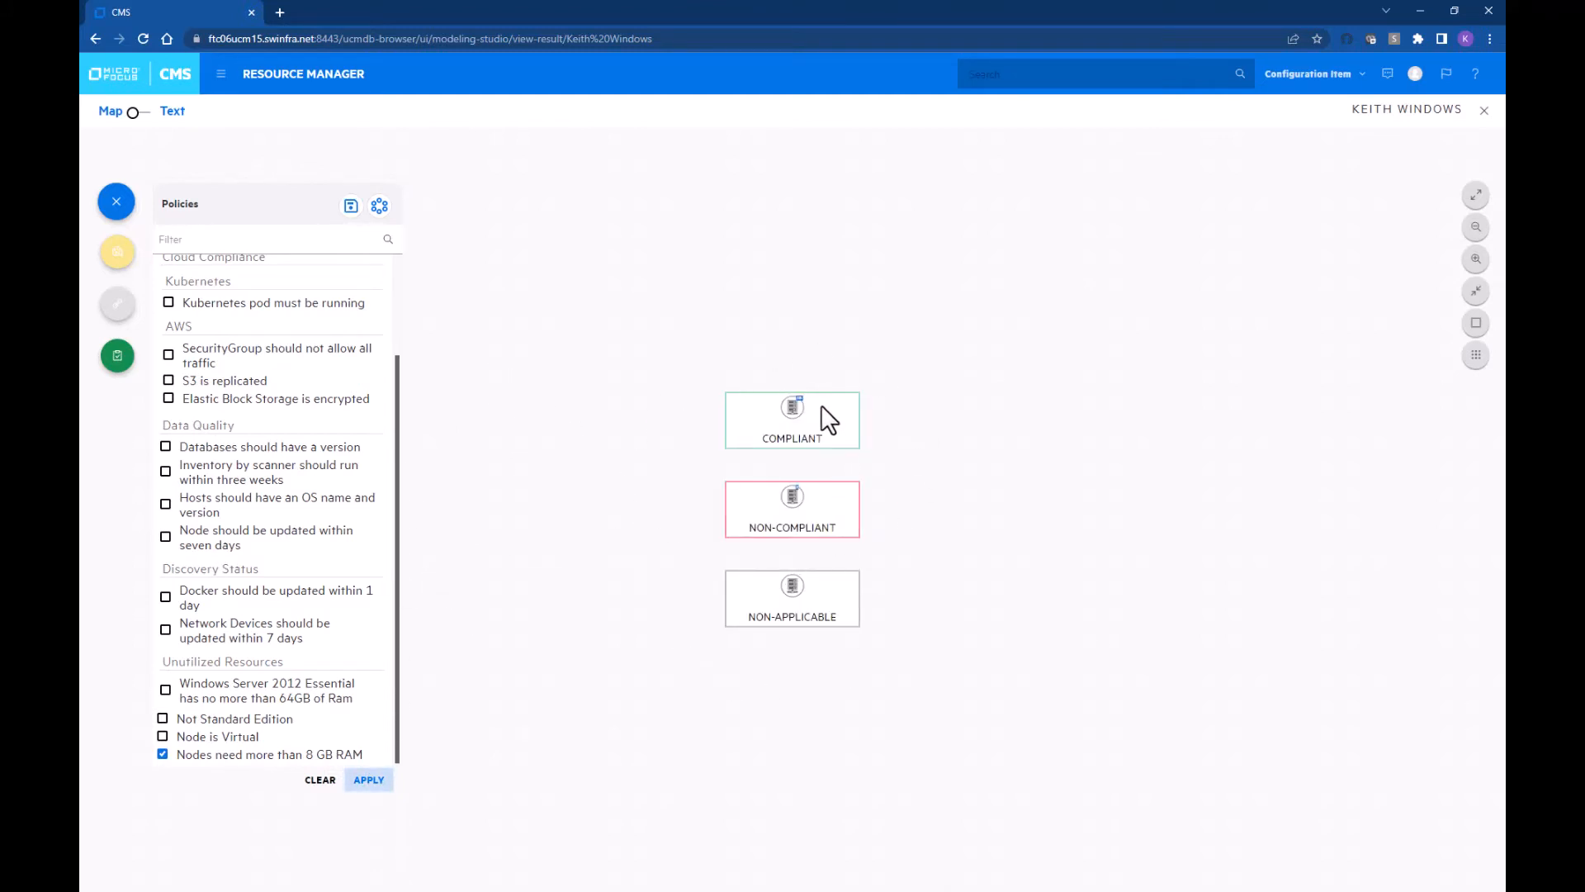
pyautogui.scroll(3, 807, 401)
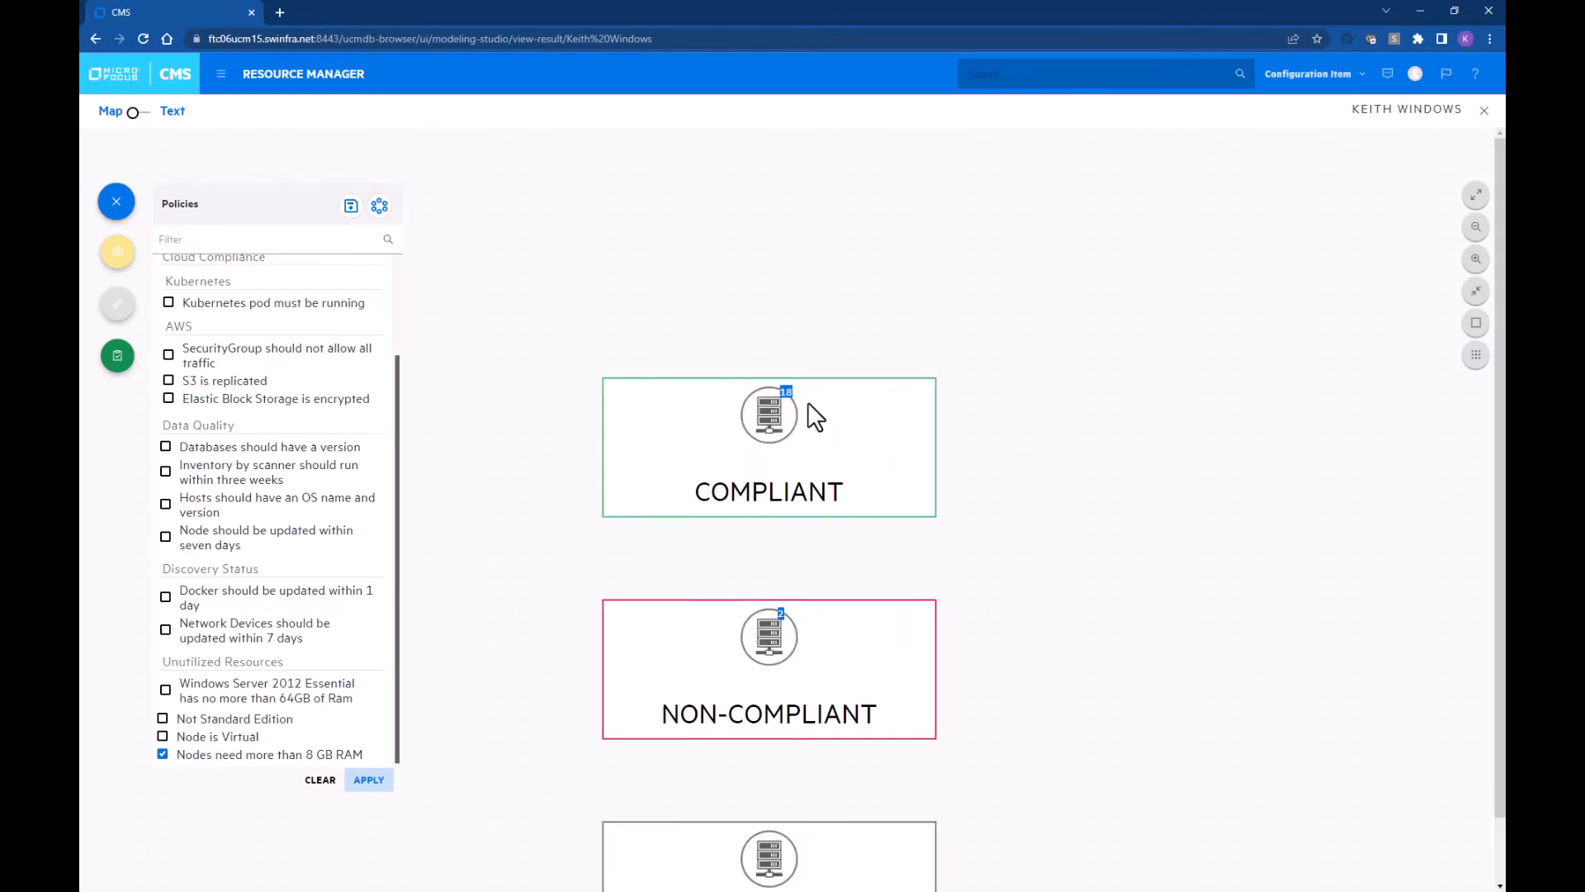
pyautogui.moveTo(1019, 537); pyautogui.dragTo(1022, 527)
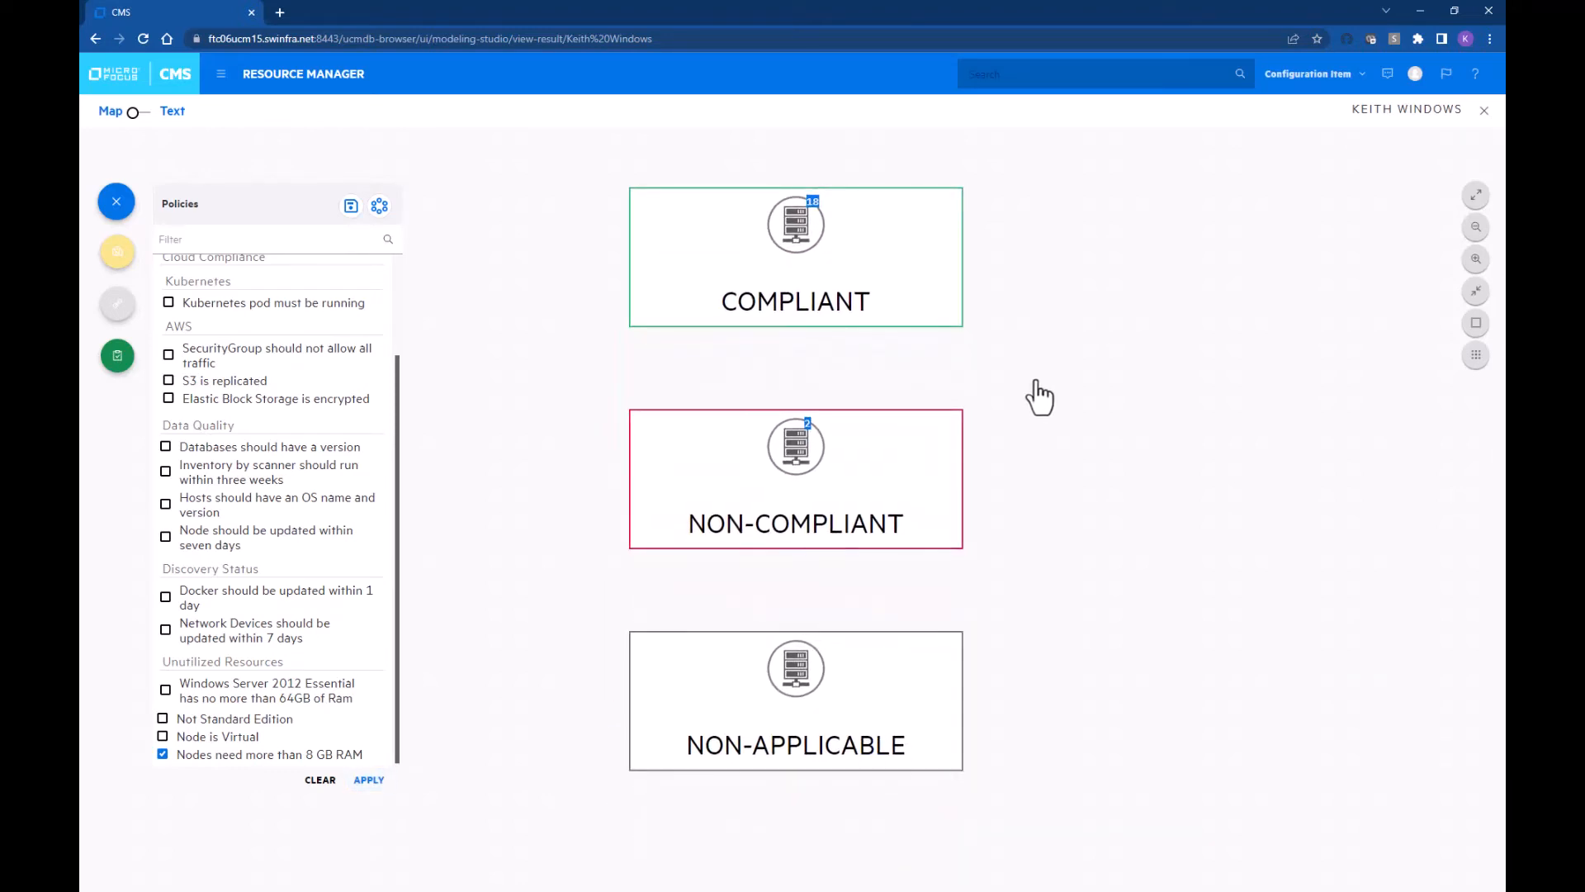
# Step: Save the compliance view as 'New 8GB RAM' and close the Policies panel
pyautogui.click(351, 208)
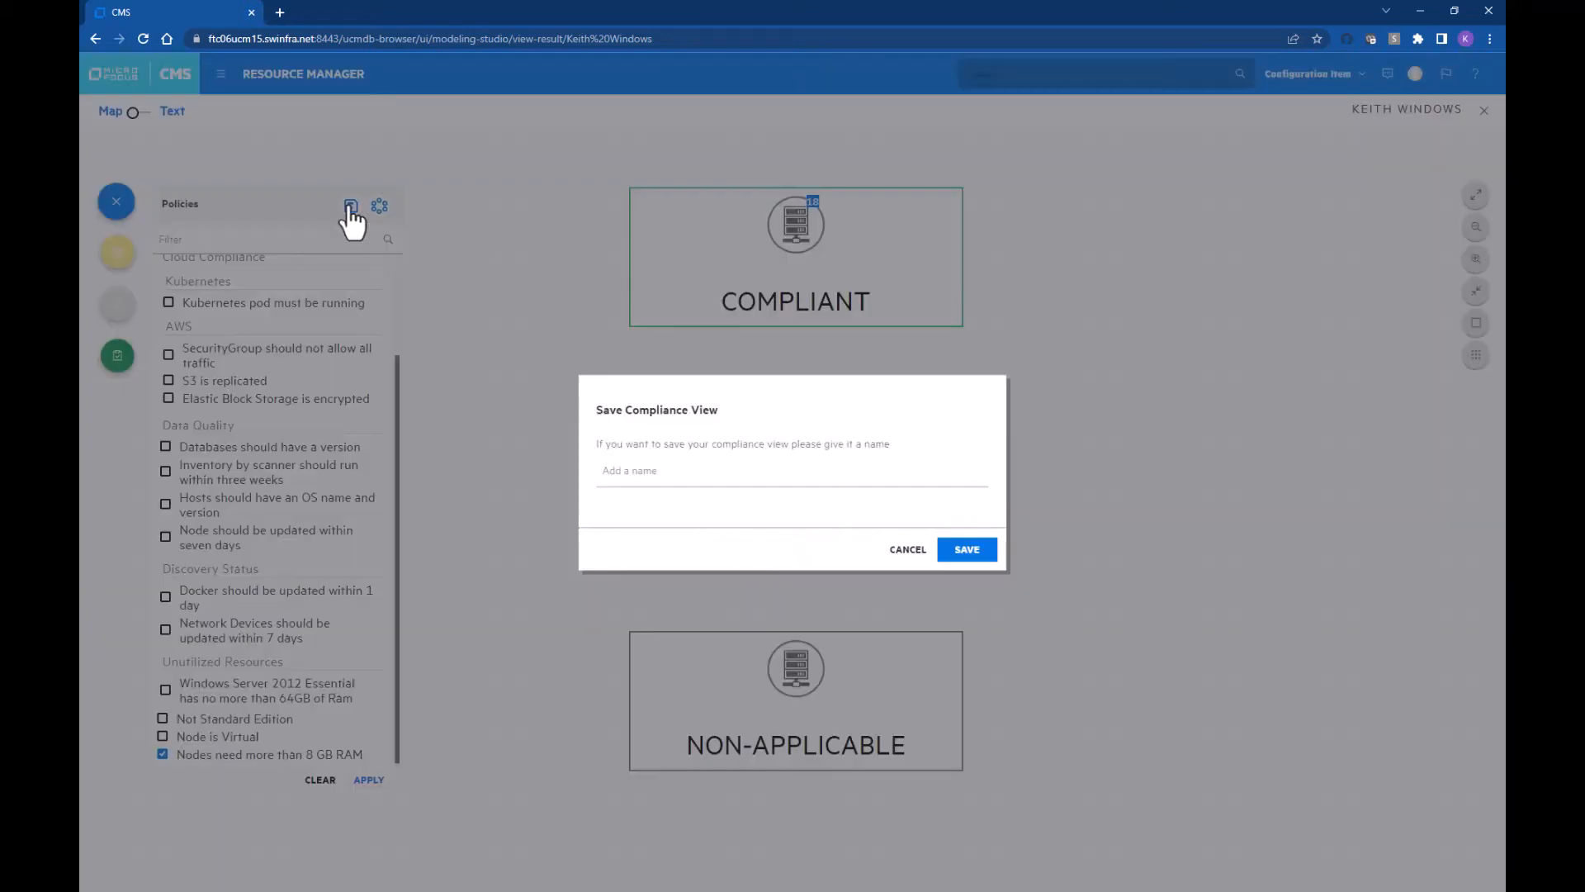
pyautogui.click(667, 467)
pyautogui.write('New 8GB RAM')
pyautogui.click(962, 551)
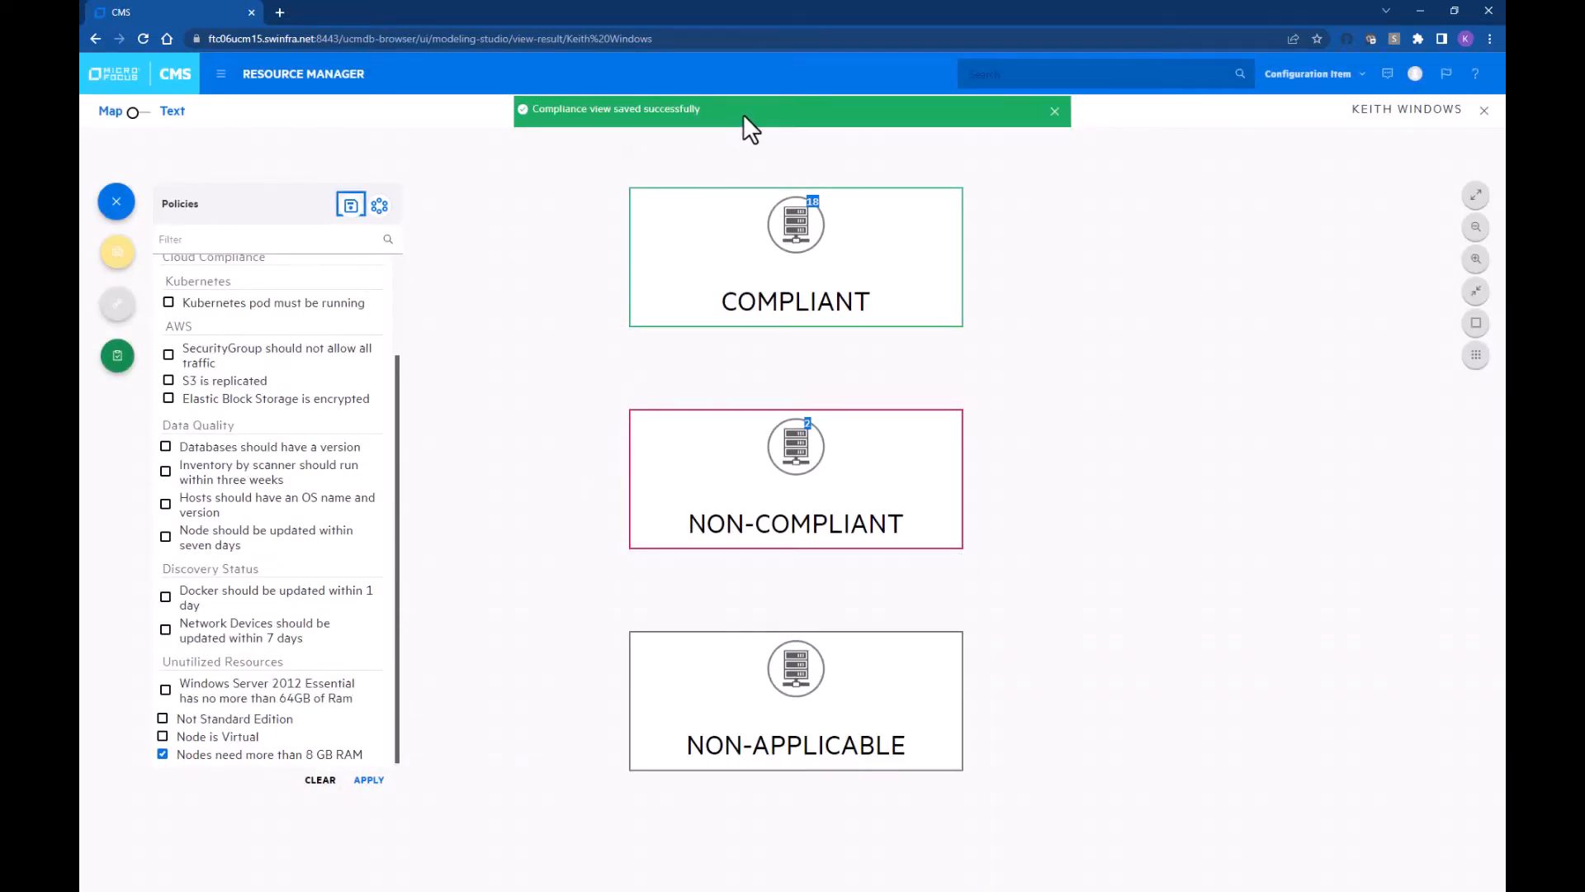
pyautogui.click(116, 203)
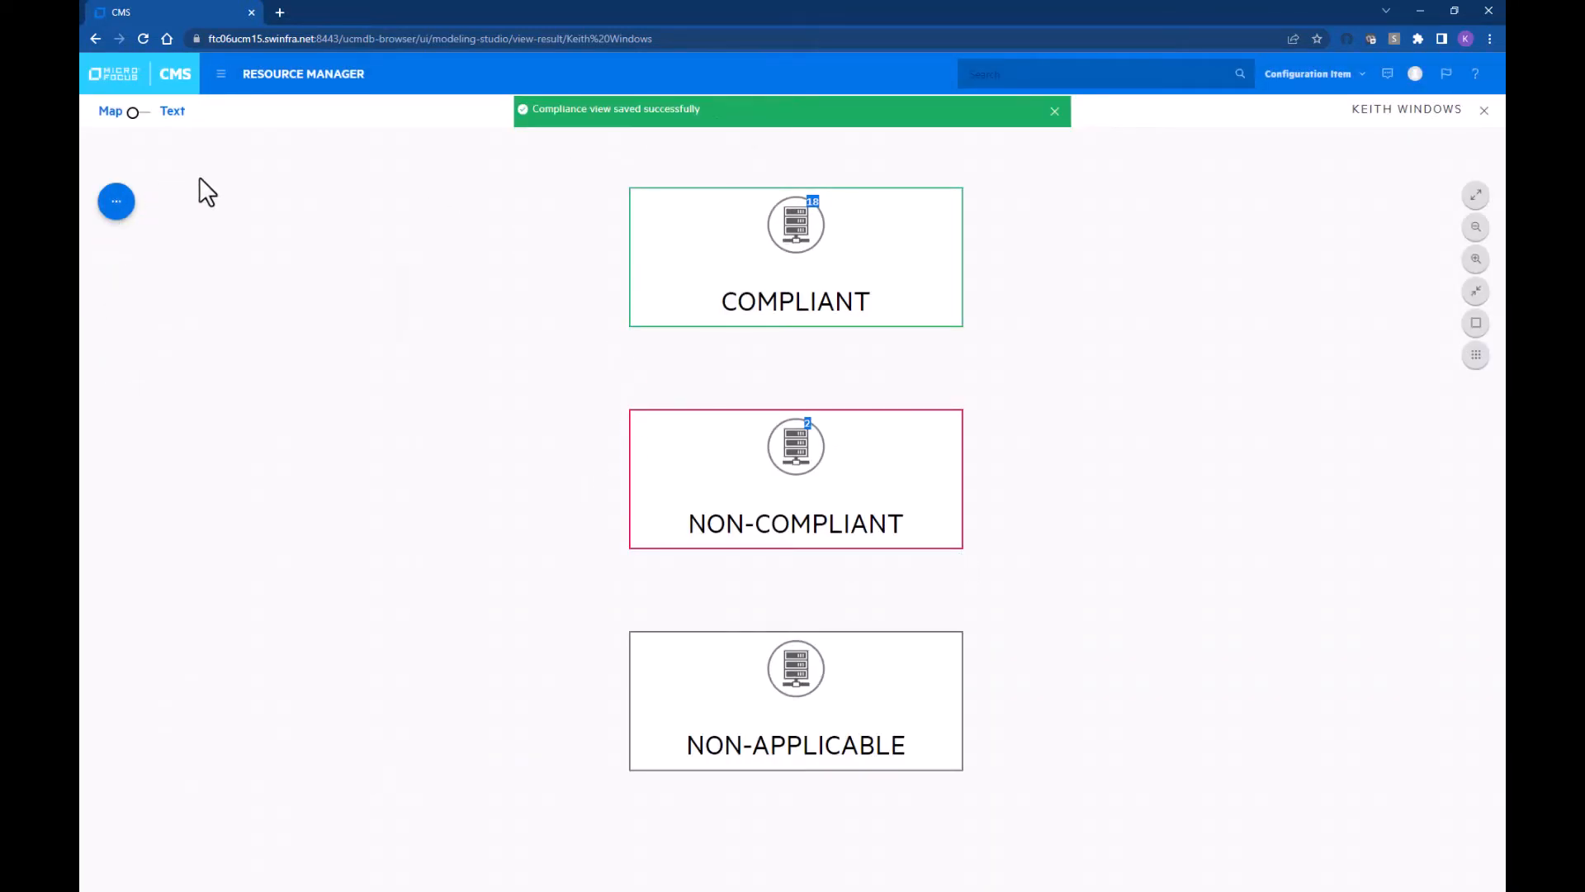
# Step: Add a home-dashboard report widget titled '8GB', description 'test', showing the 'New 8GB RAM' report
pyautogui.click(168, 79)
pyautogui.click(1391, 133)
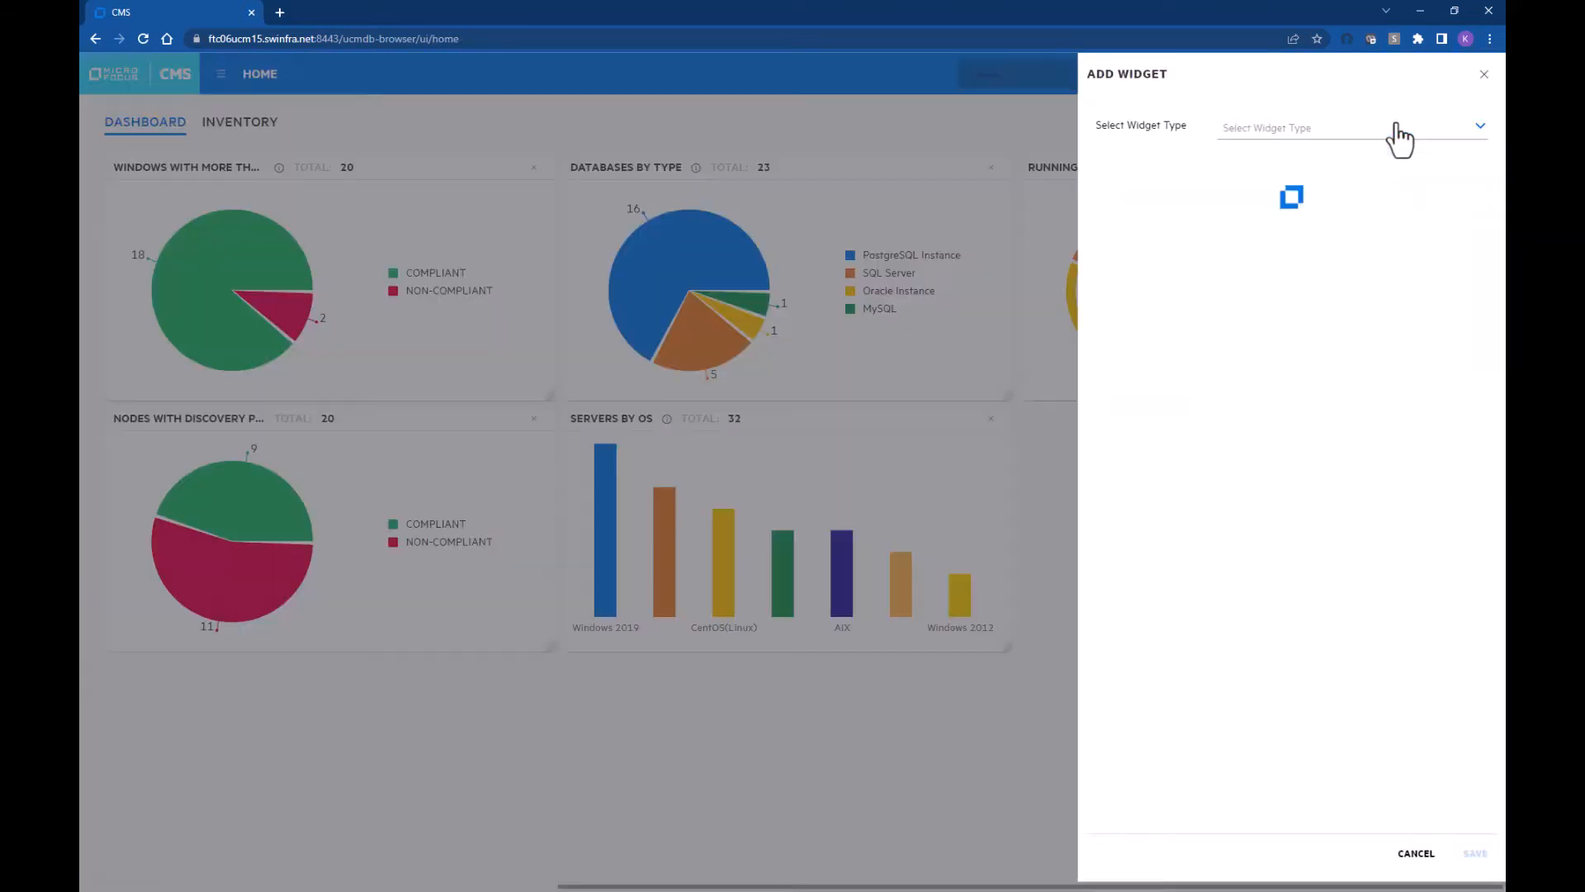
pyautogui.click(1394, 135)
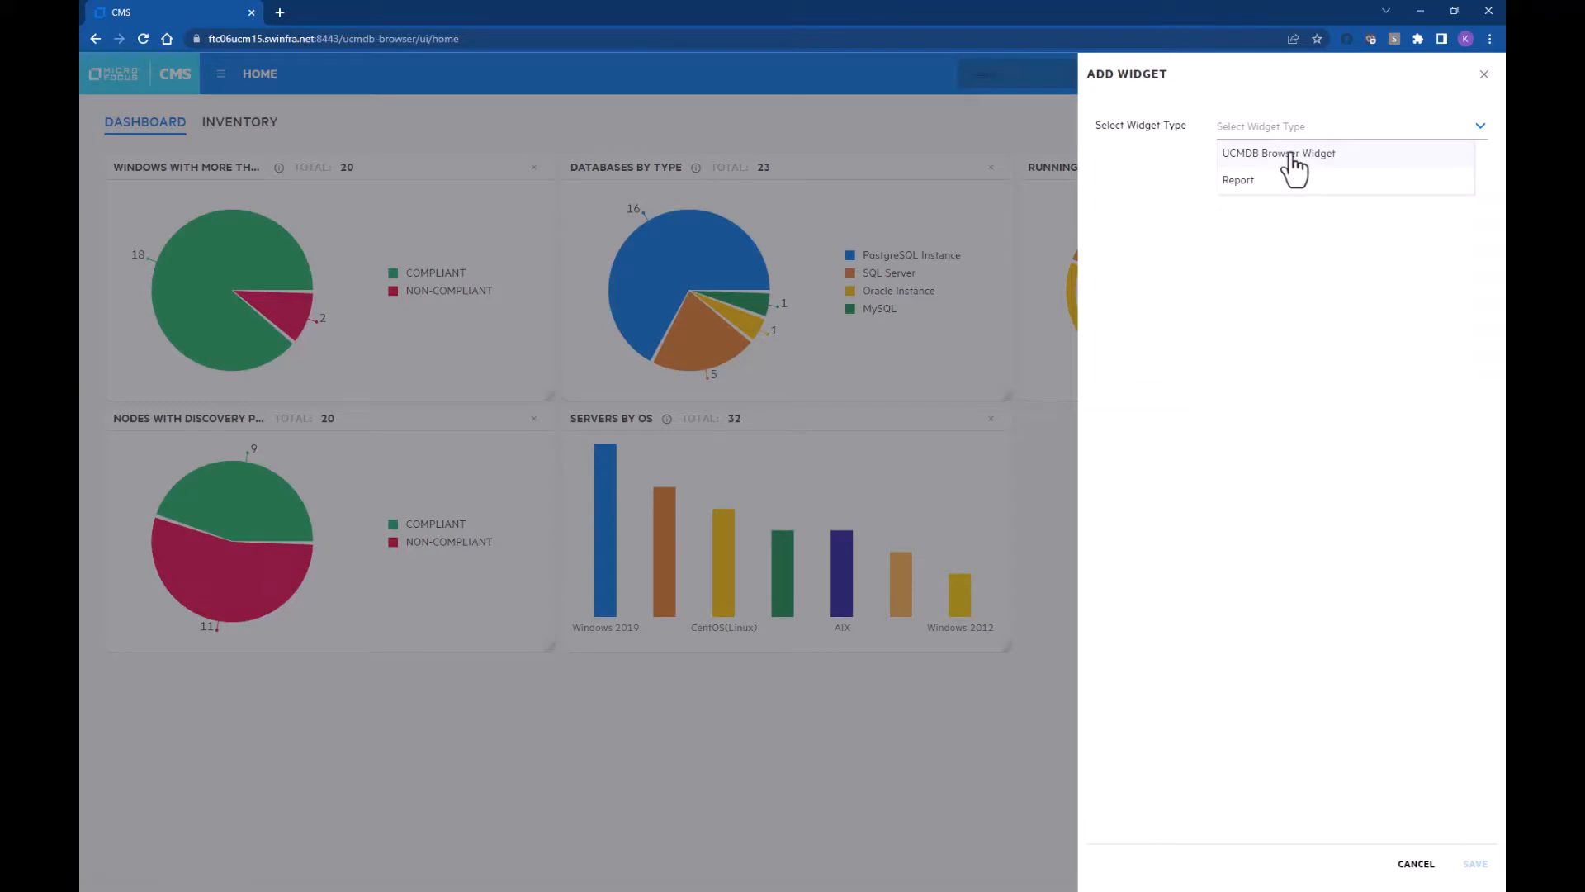
pyautogui.click(1286, 182)
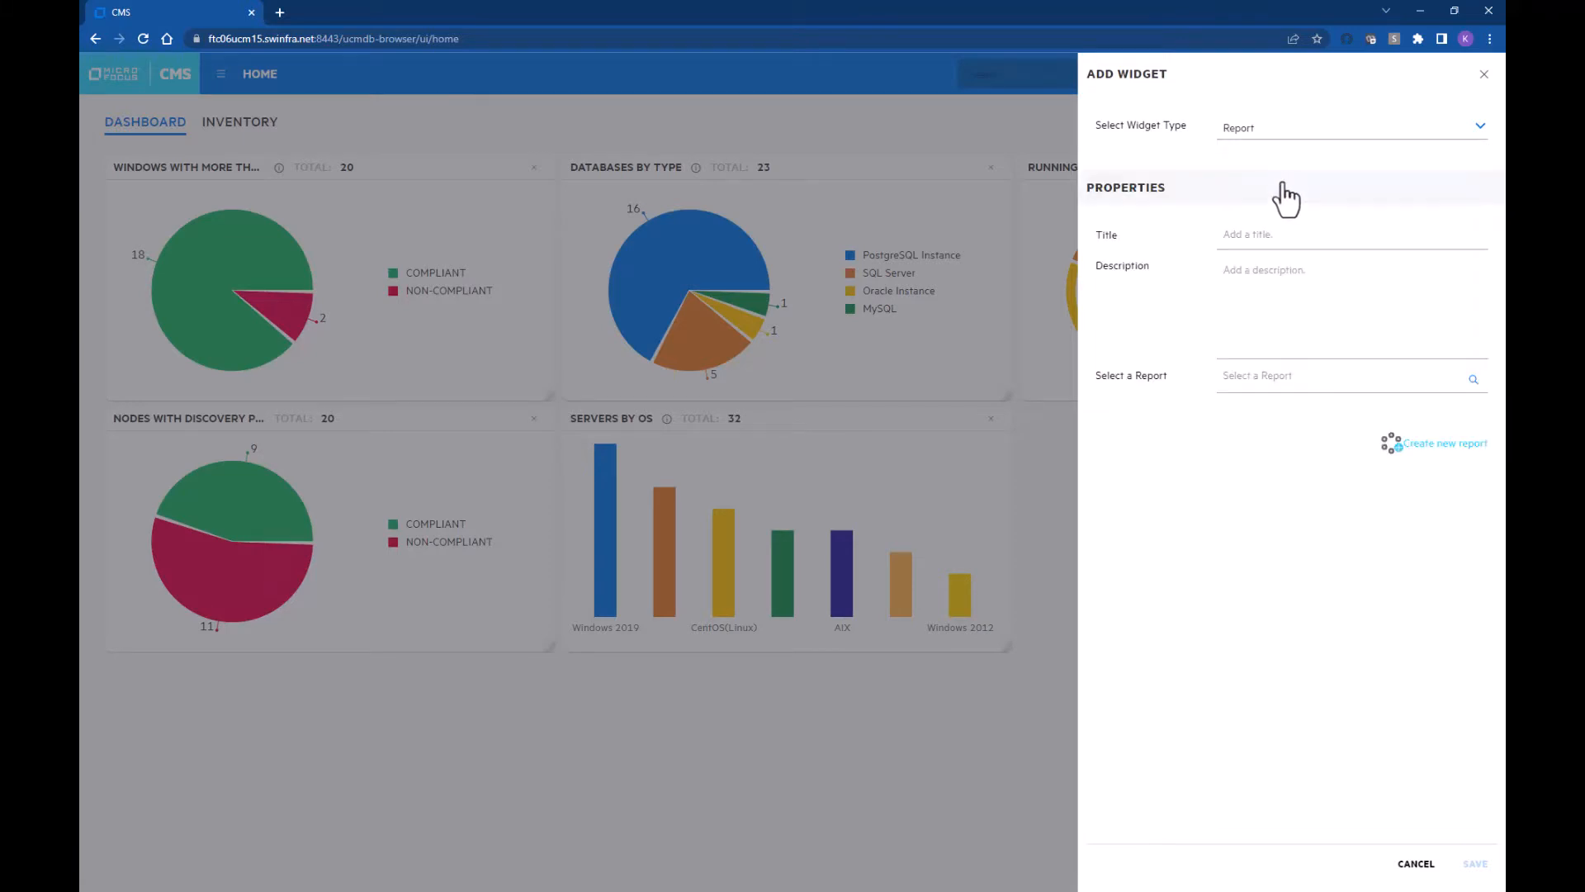
pyautogui.click(1288, 235)
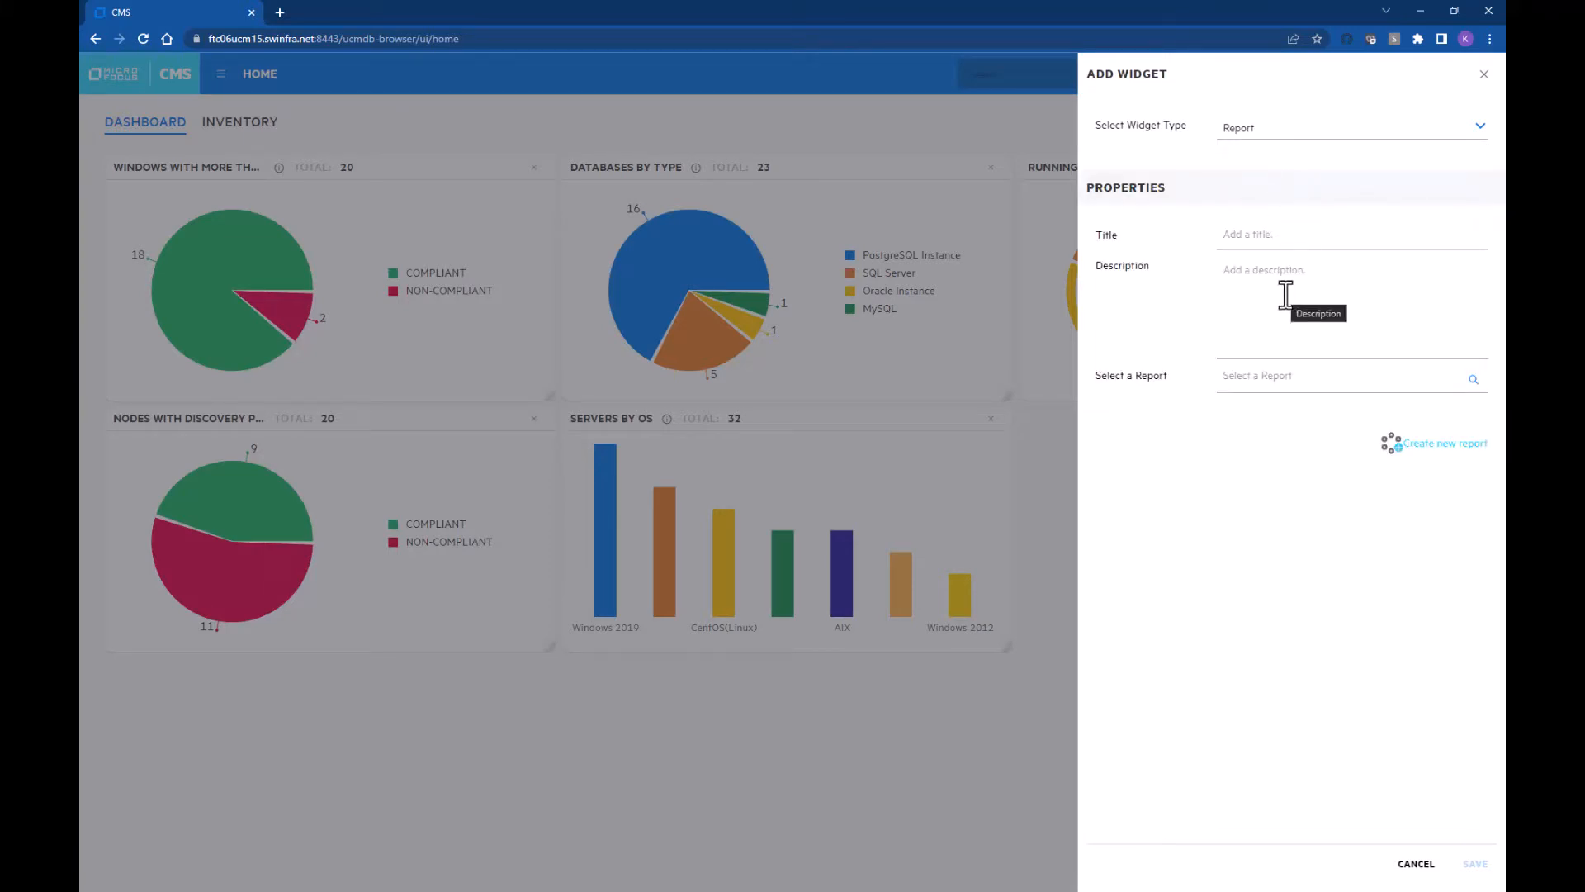
pyautogui.write('8GB')
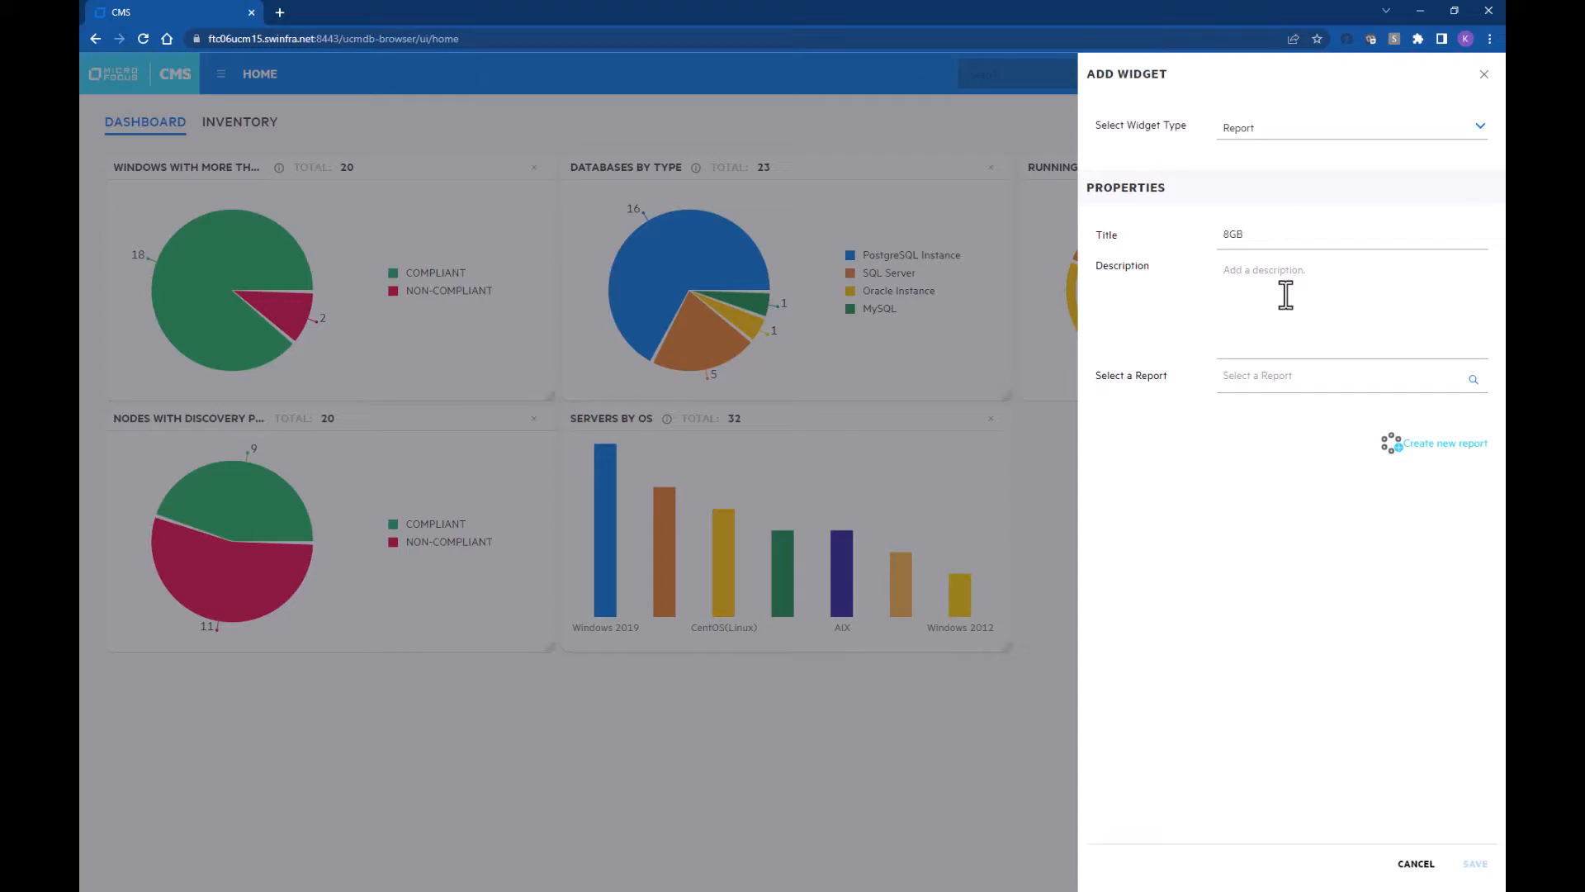
pyautogui.click(1293, 291)
pyautogui.write('test')
pyautogui.click(1316, 374)
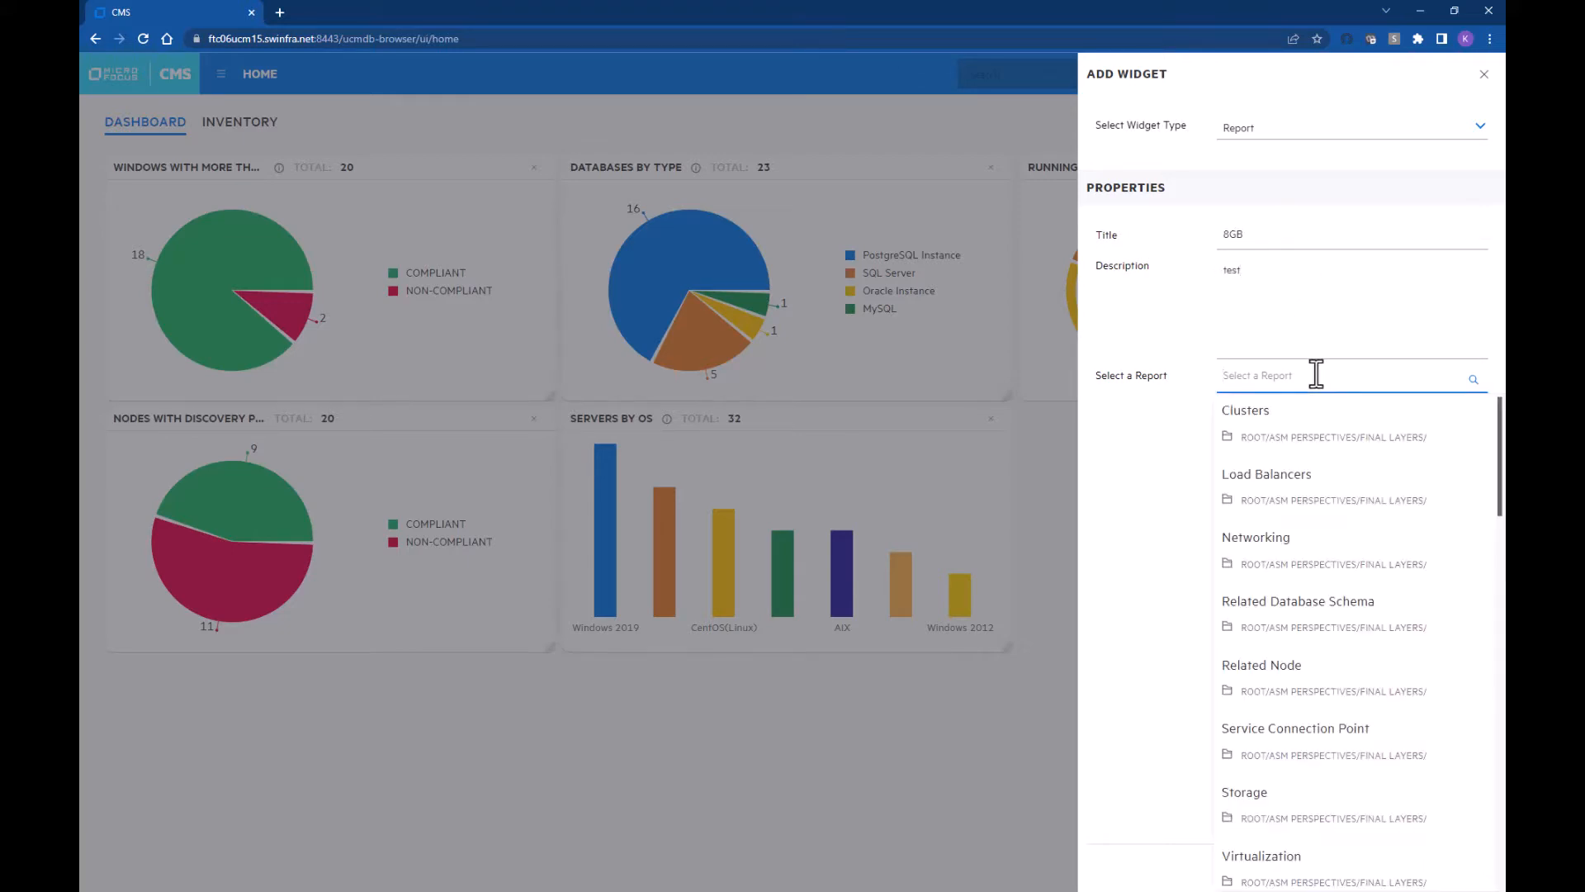
pyautogui.write('New')
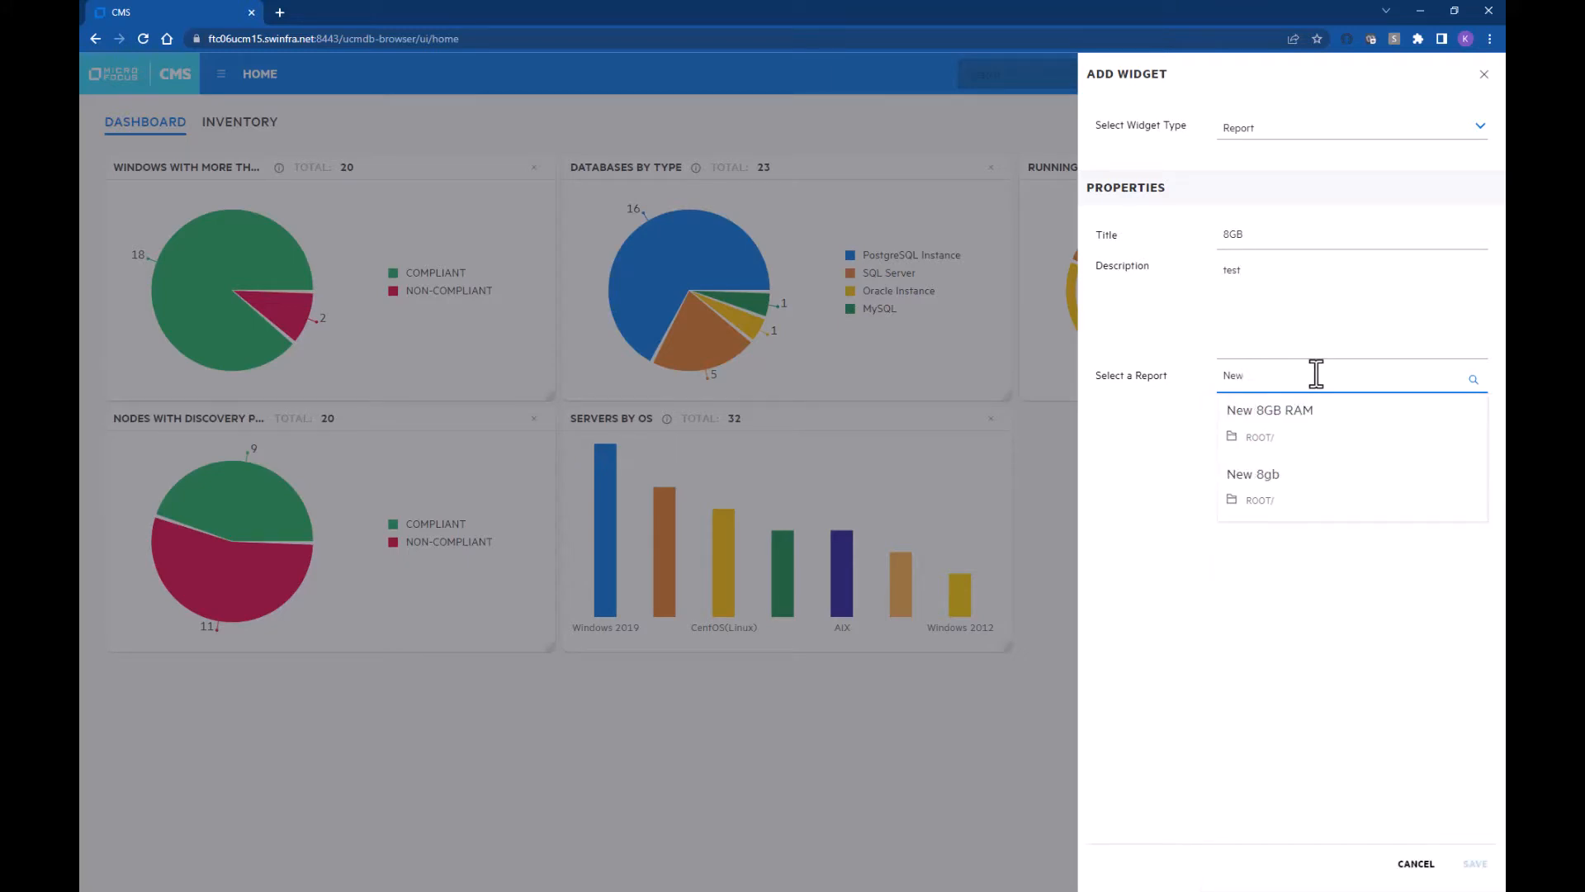
pyautogui.click(1311, 416)
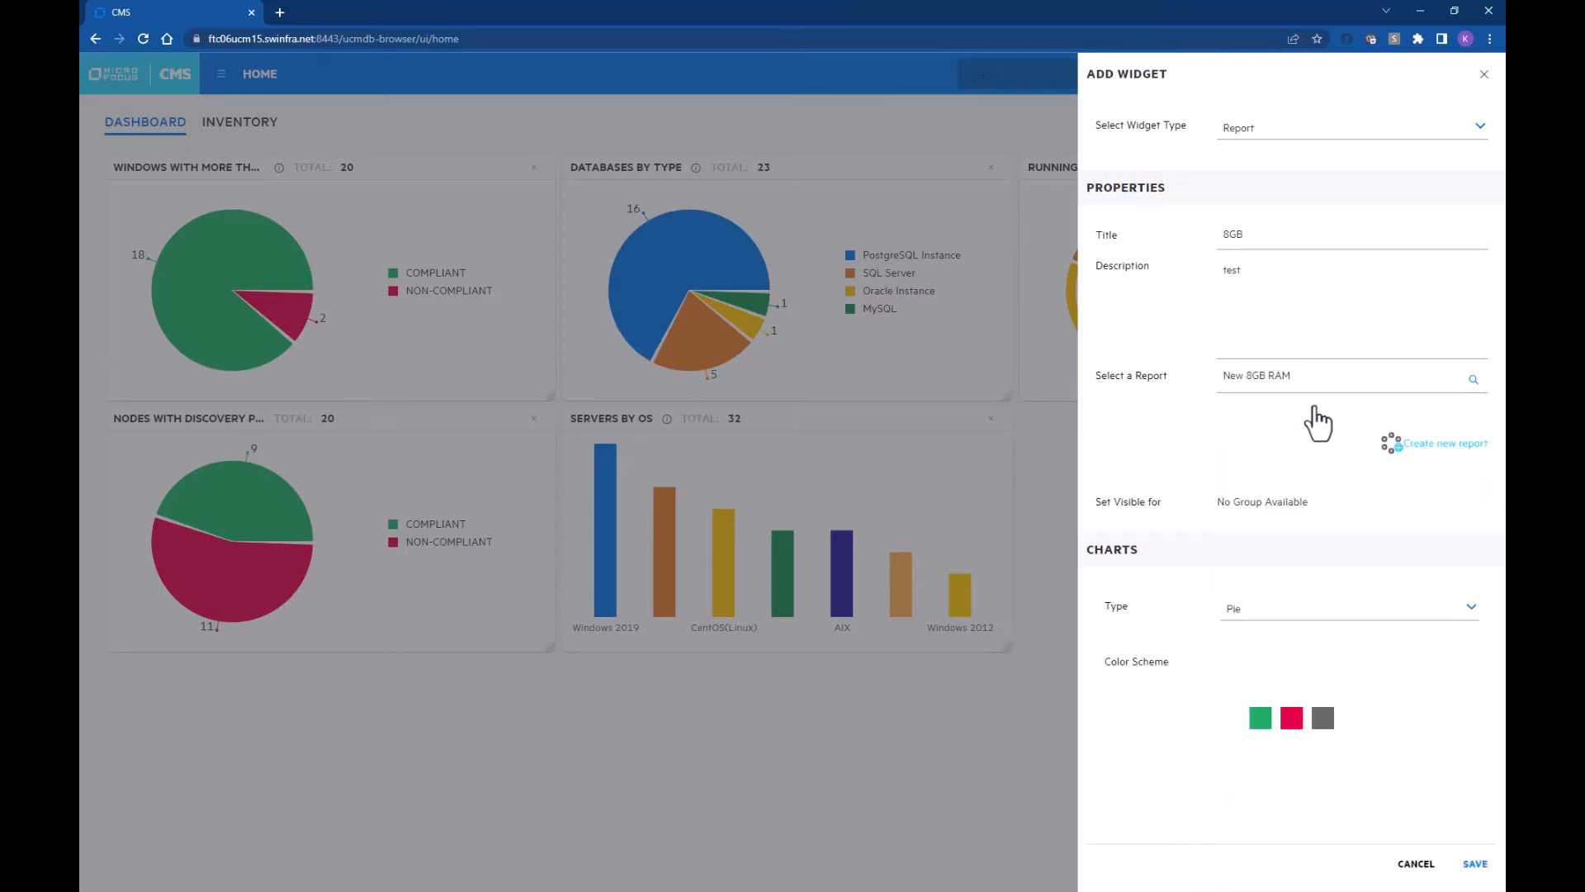
pyautogui.click(1476, 873)
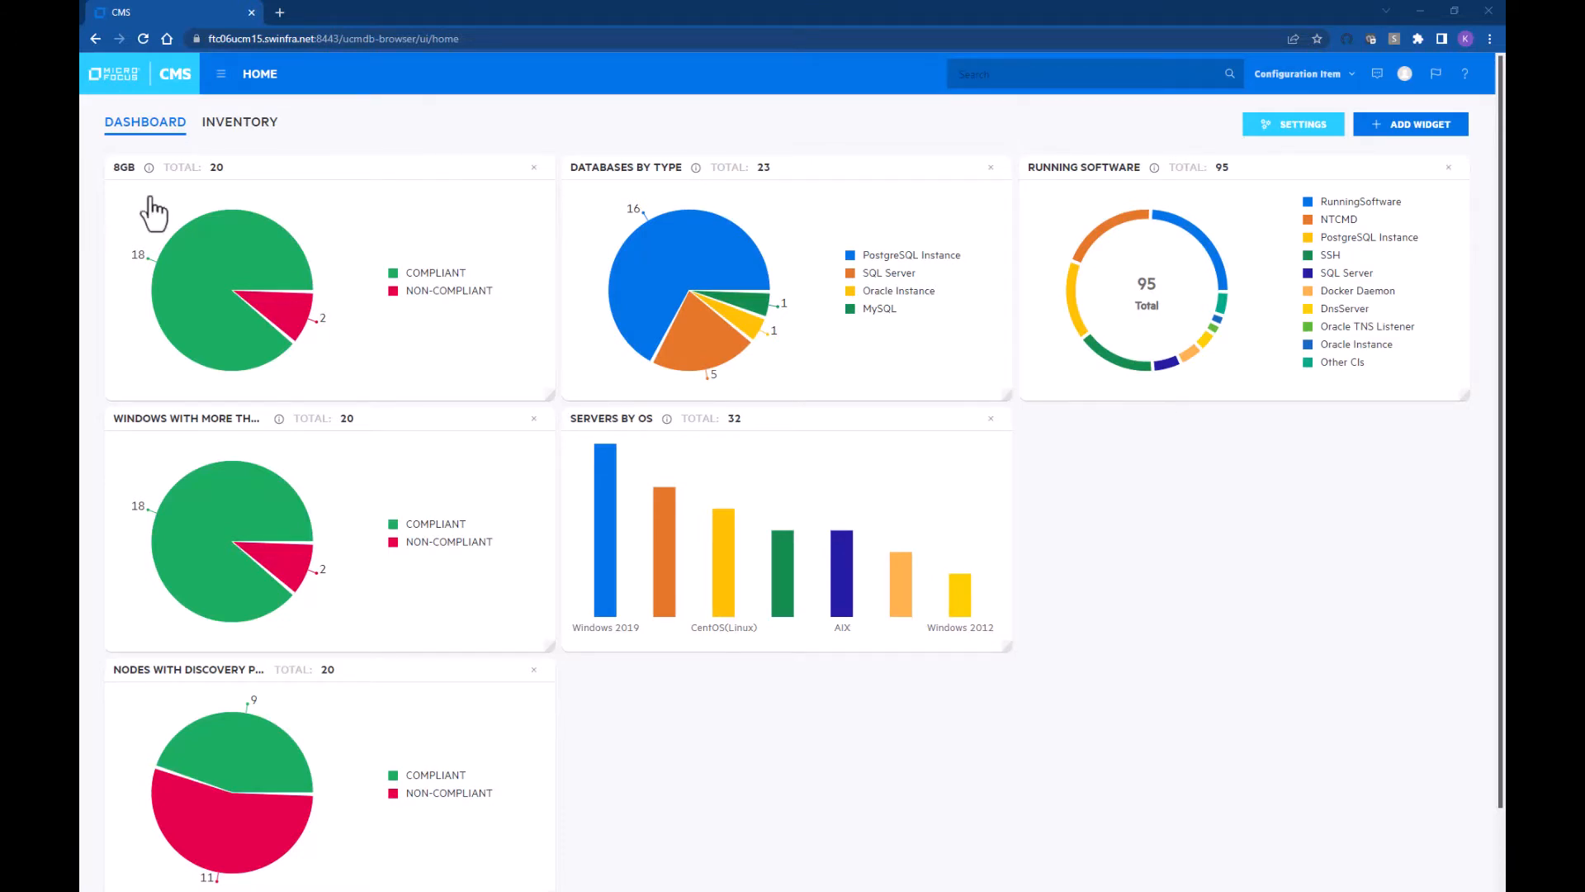
# Step: Create a new Query Designer report containing the Windows CI type
pyautogui.click(221, 76)
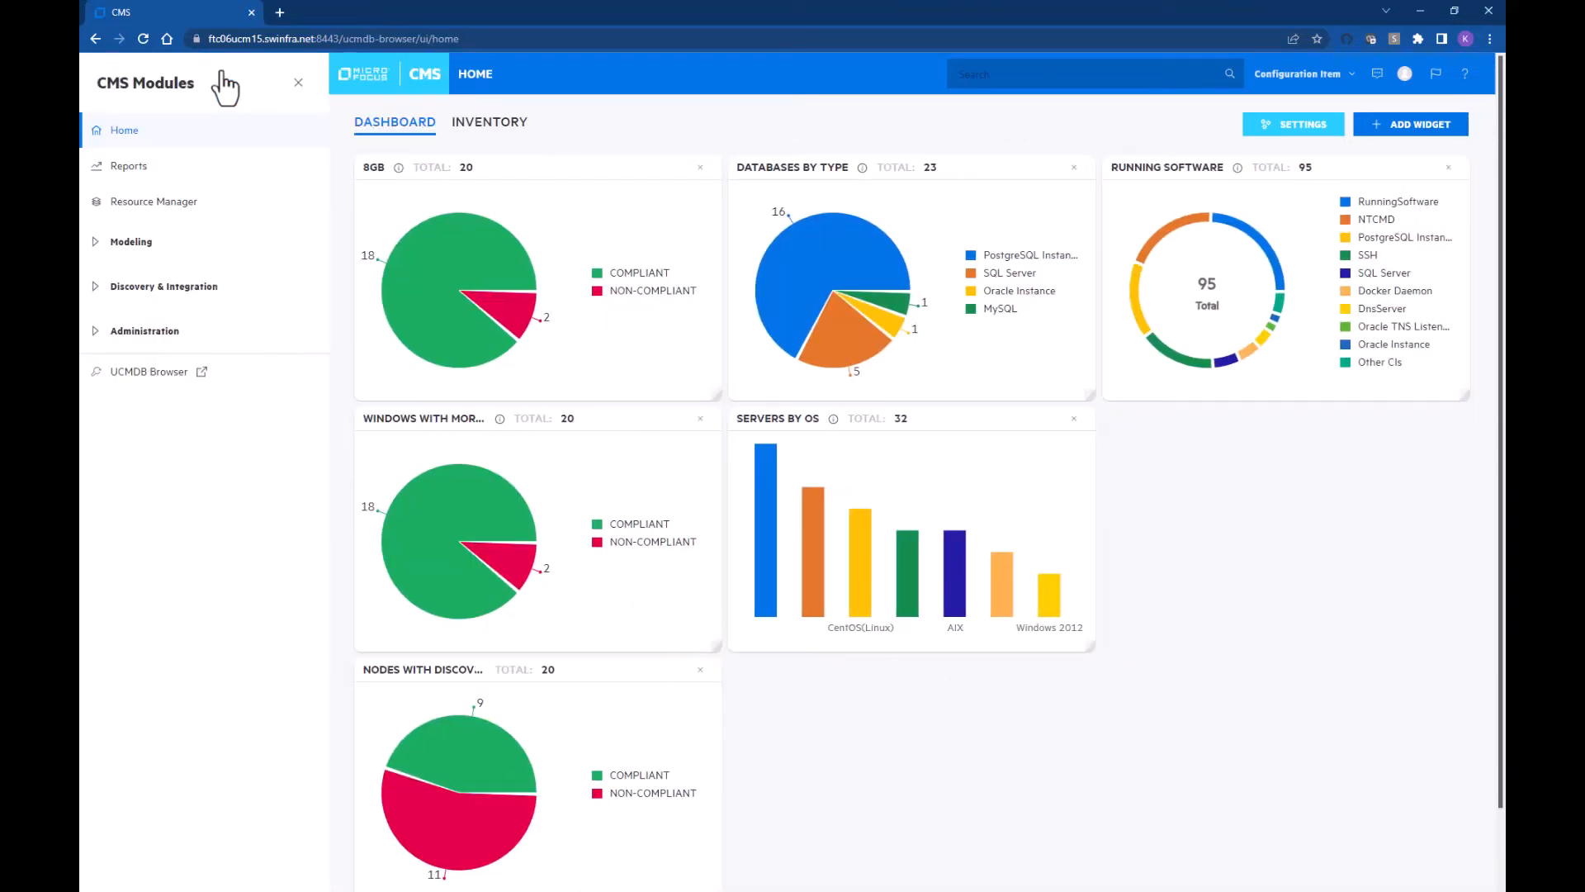
pyautogui.click(96, 241)
pyautogui.click(144, 326)
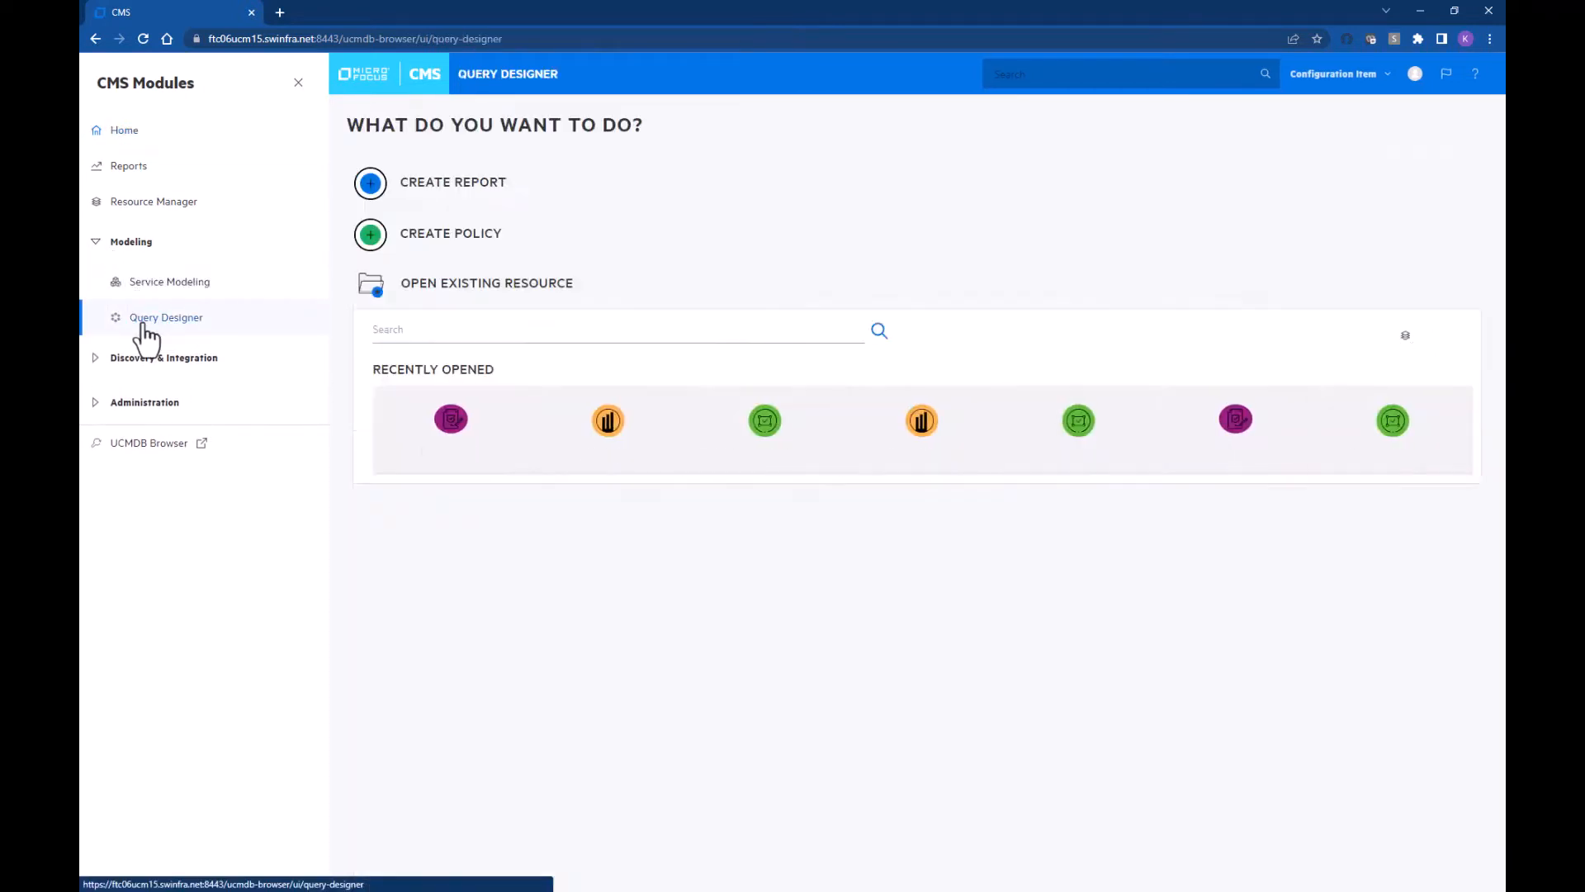
pyautogui.click(446, 187)
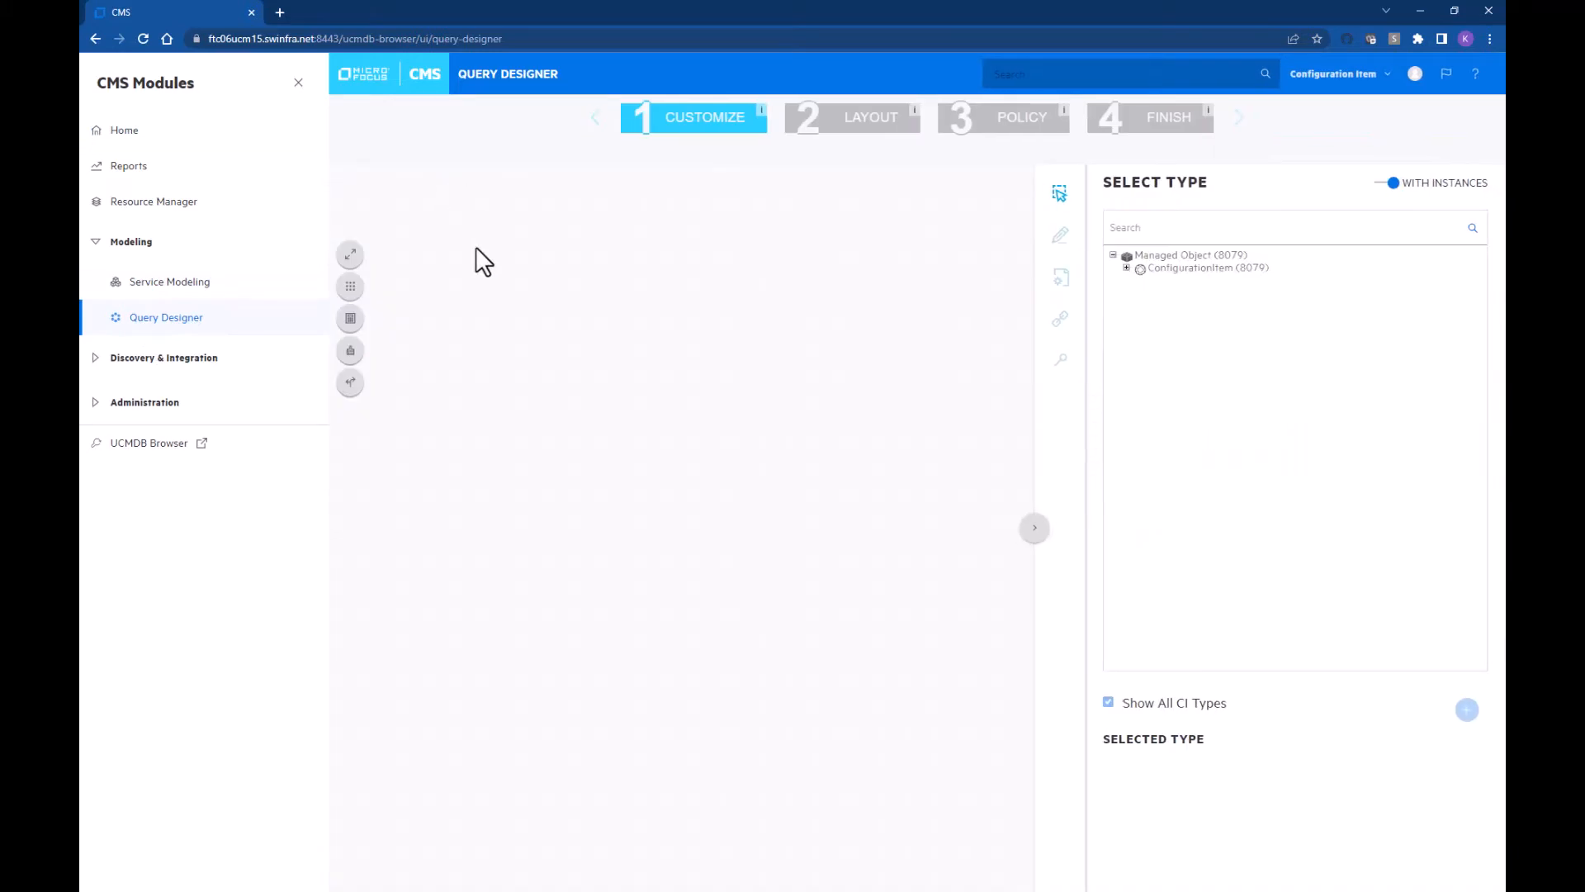
pyautogui.click(1176, 227)
pyautogui.write('windo')
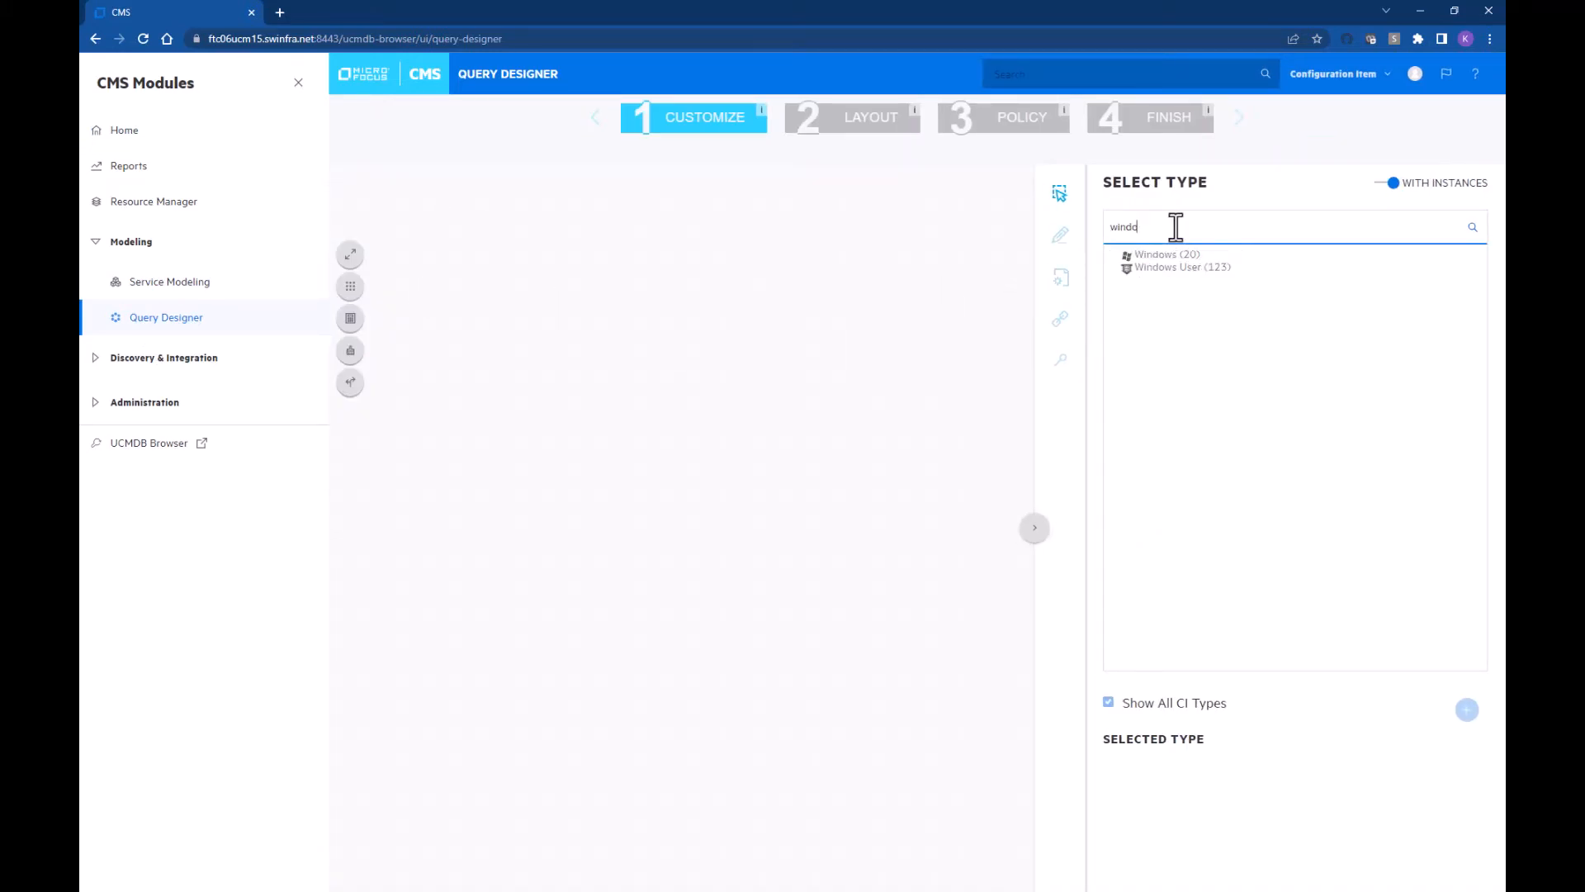
pyautogui.click(1165, 255)
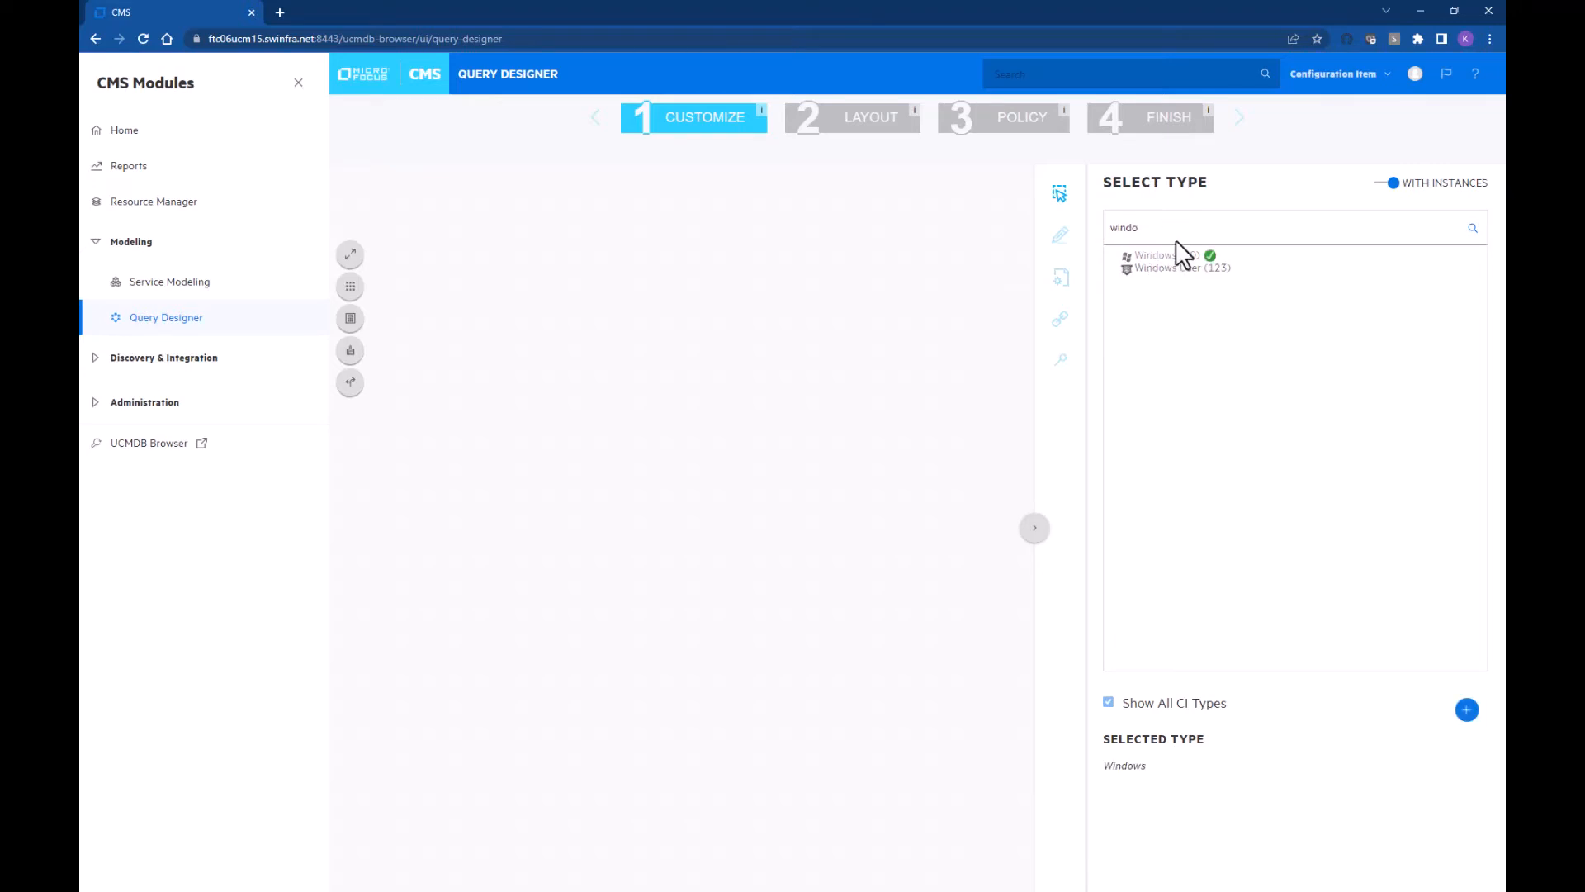
pyautogui.click(1467, 709)
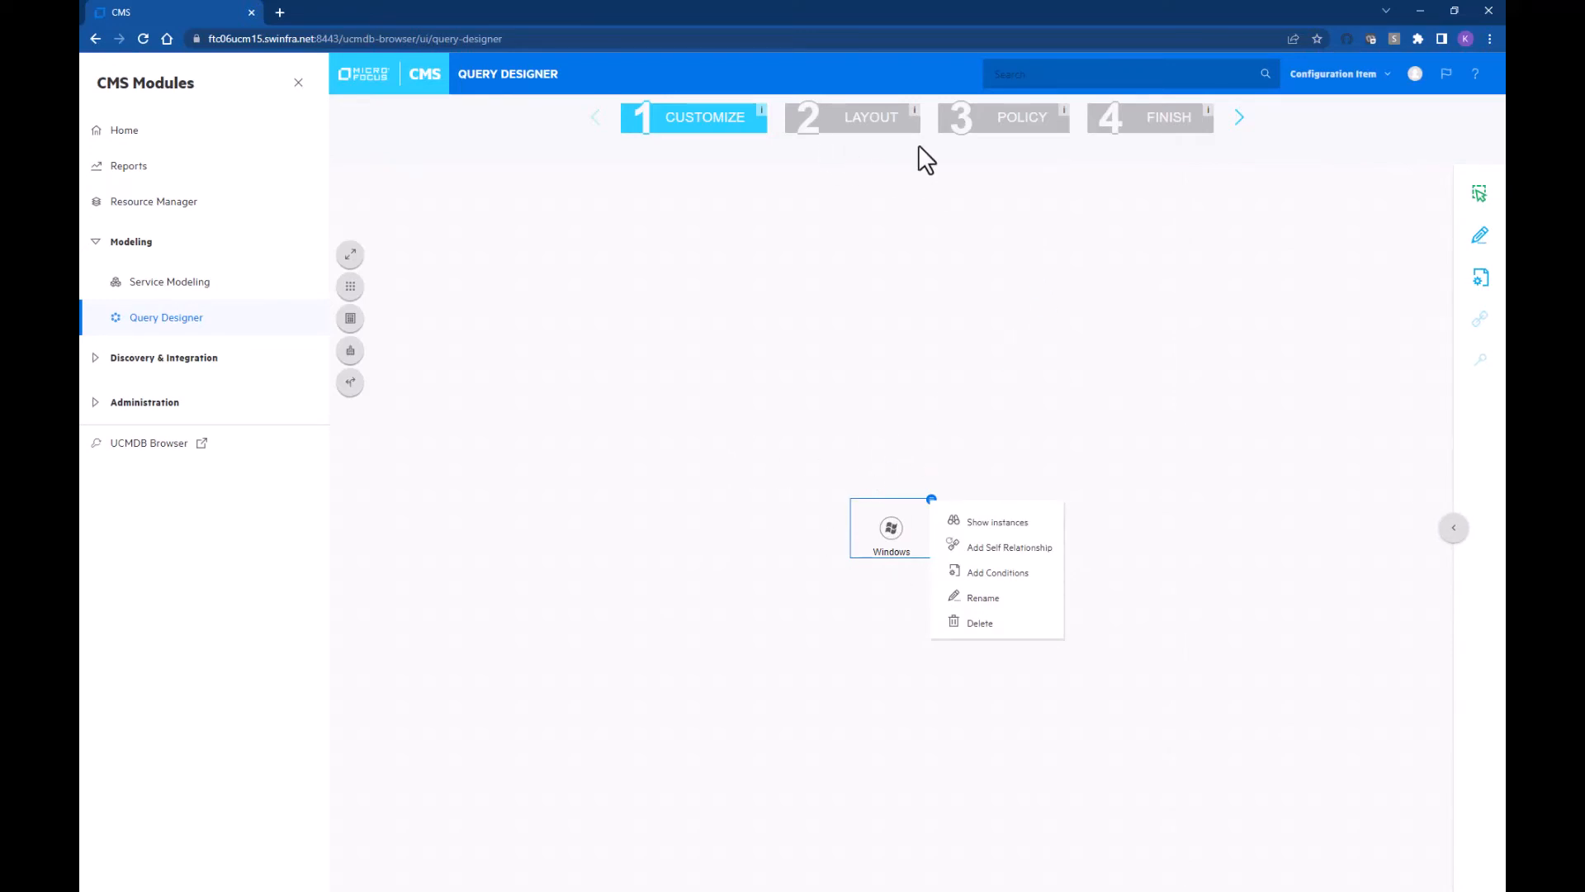
pyautogui.click(1237, 119)
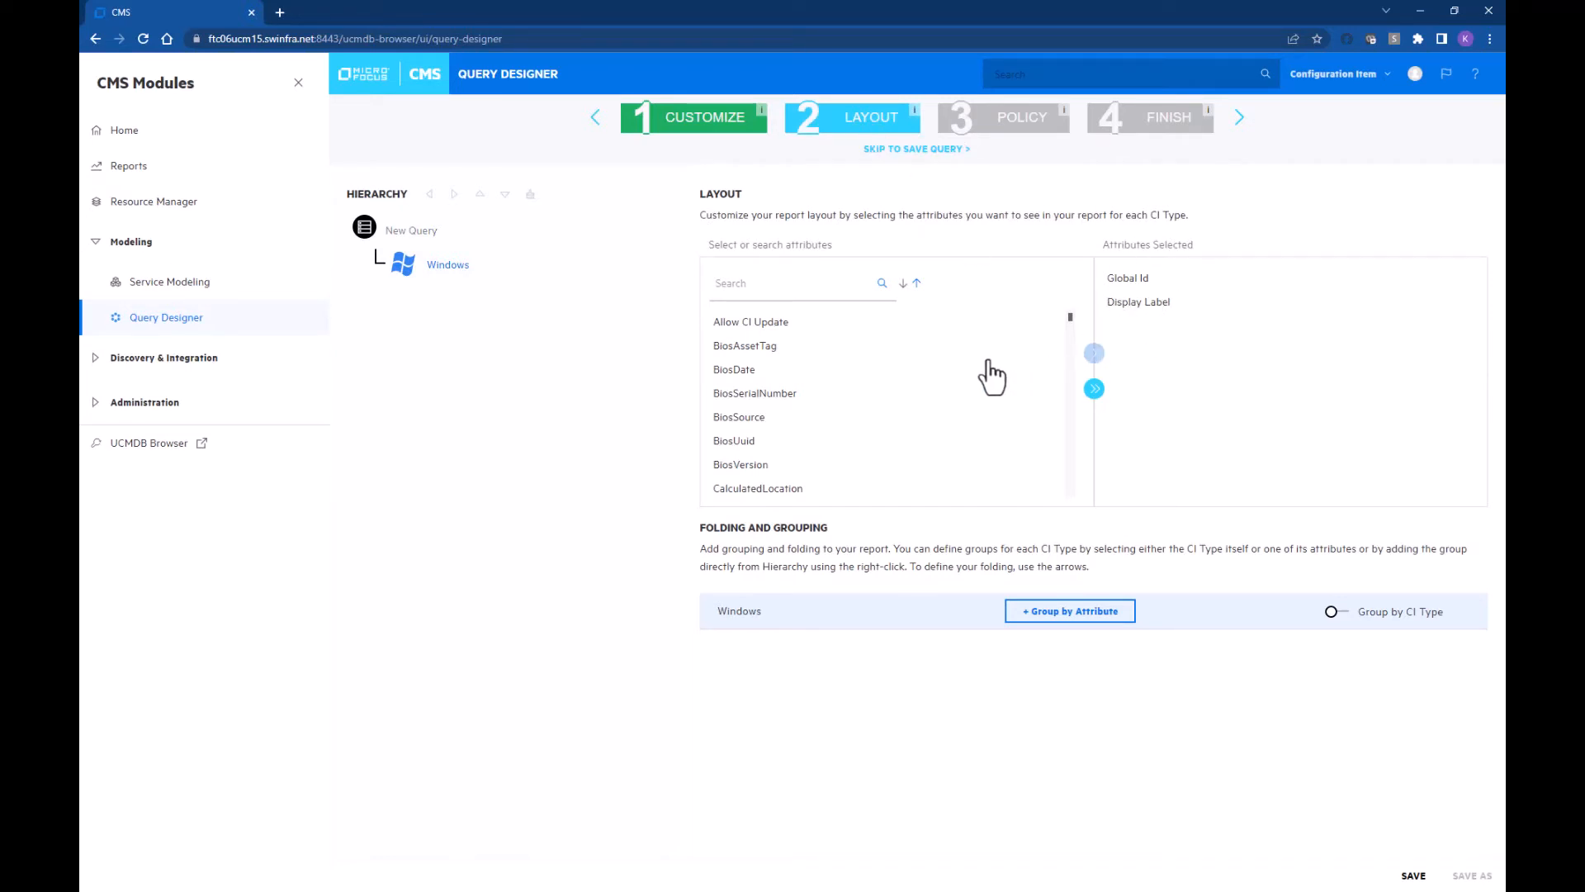
# Step: Add the MemorySize attribute to the report and group it by DiscoveredOsName
pyautogui.click(763, 285)
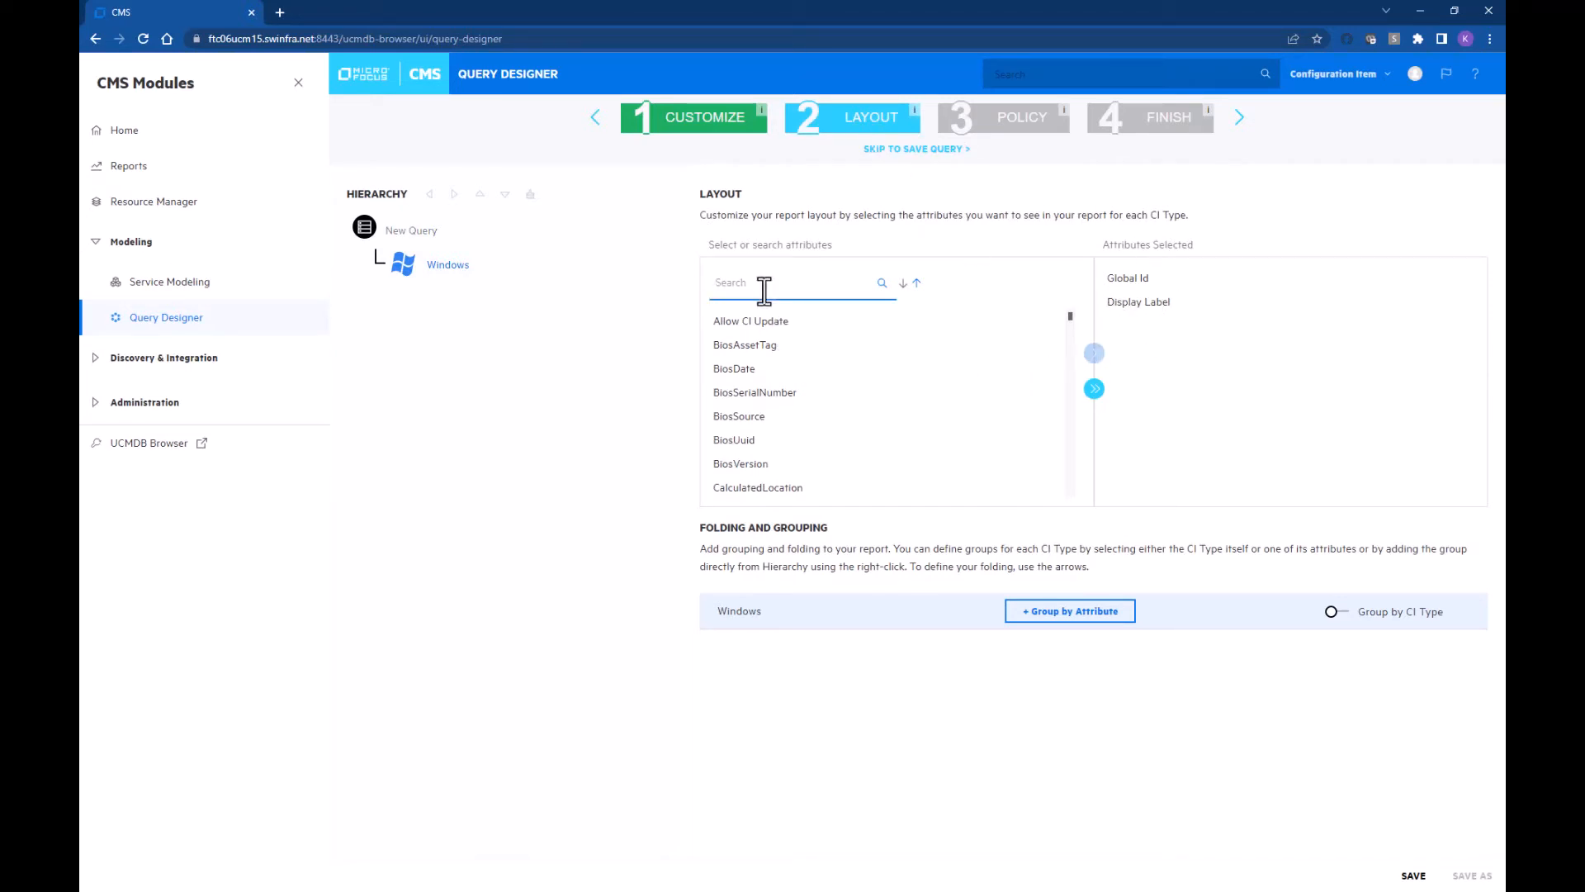
pyautogui.write('mem')
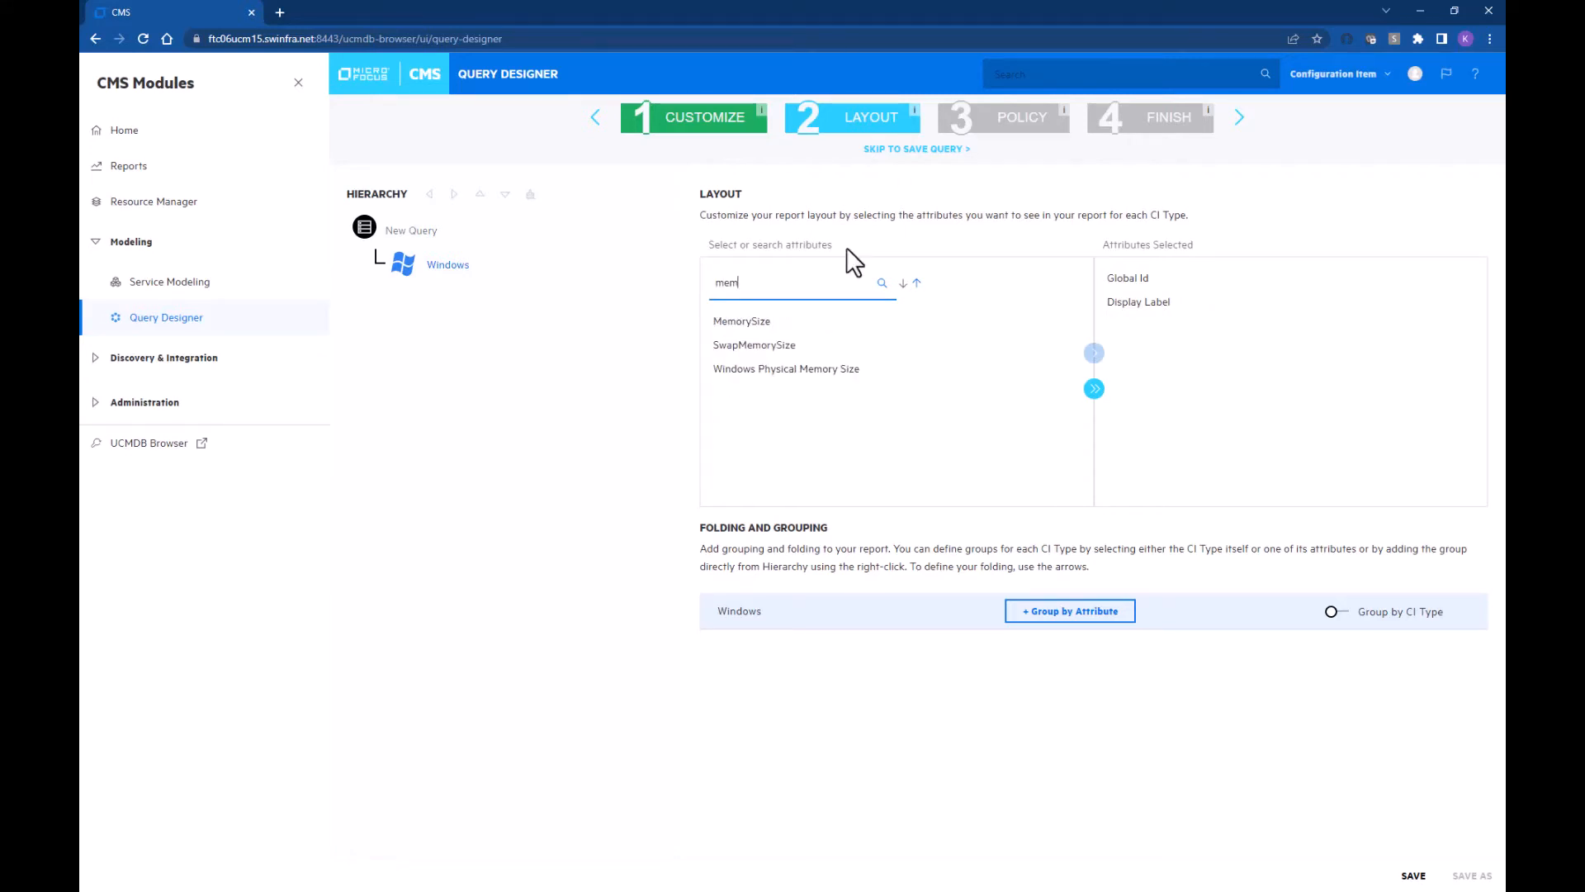
pyautogui.click(737, 323)
pyautogui.click(1094, 355)
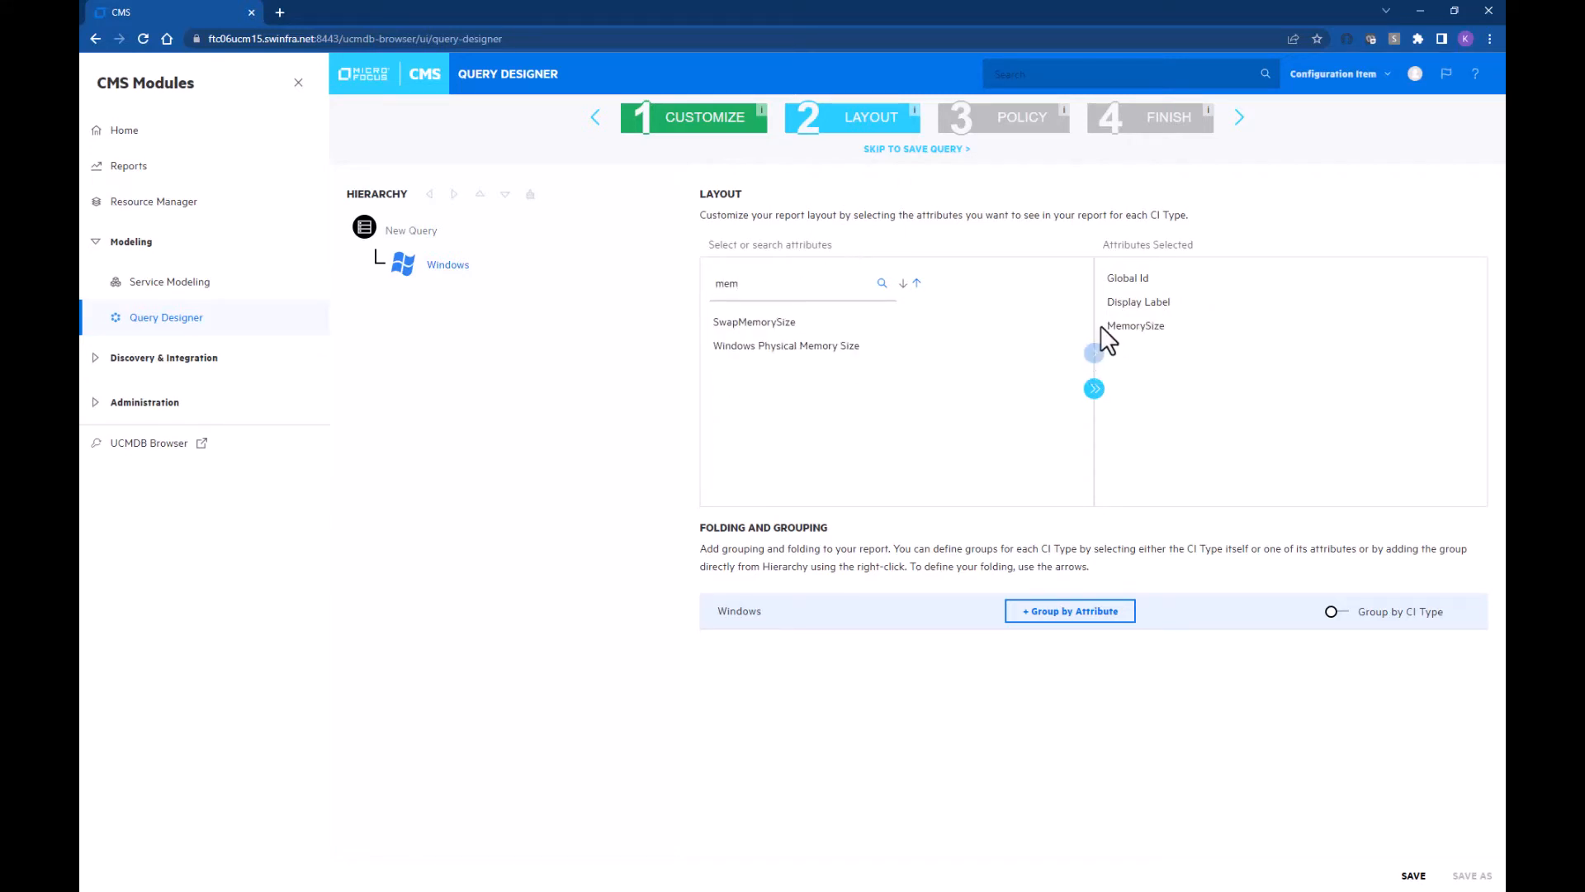
pyautogui.click(1058, 616)
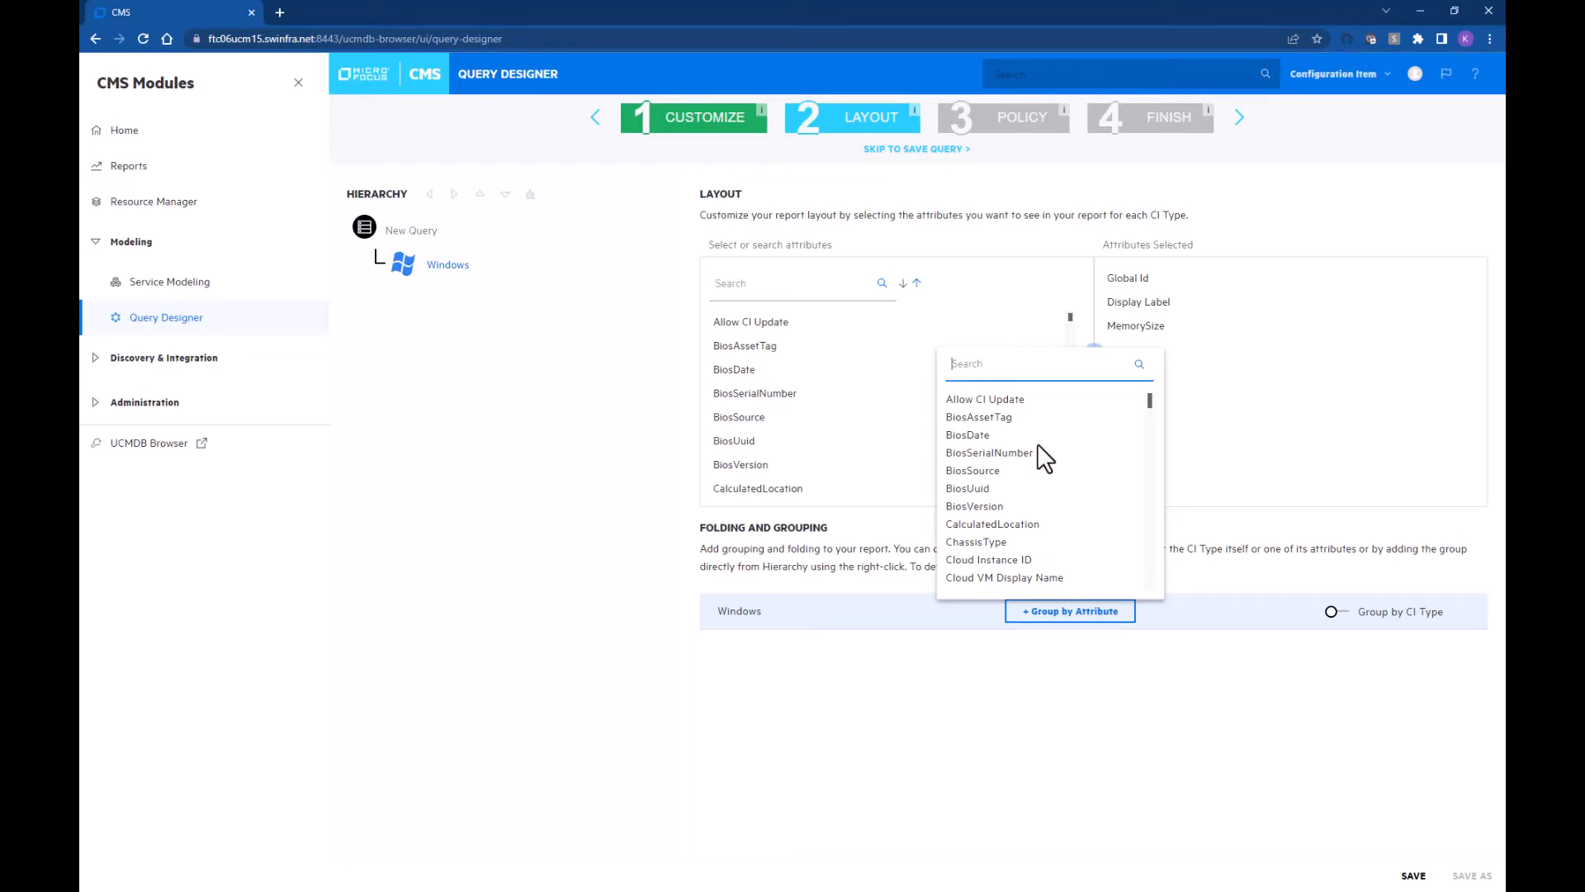
pyautogui.write('discover')
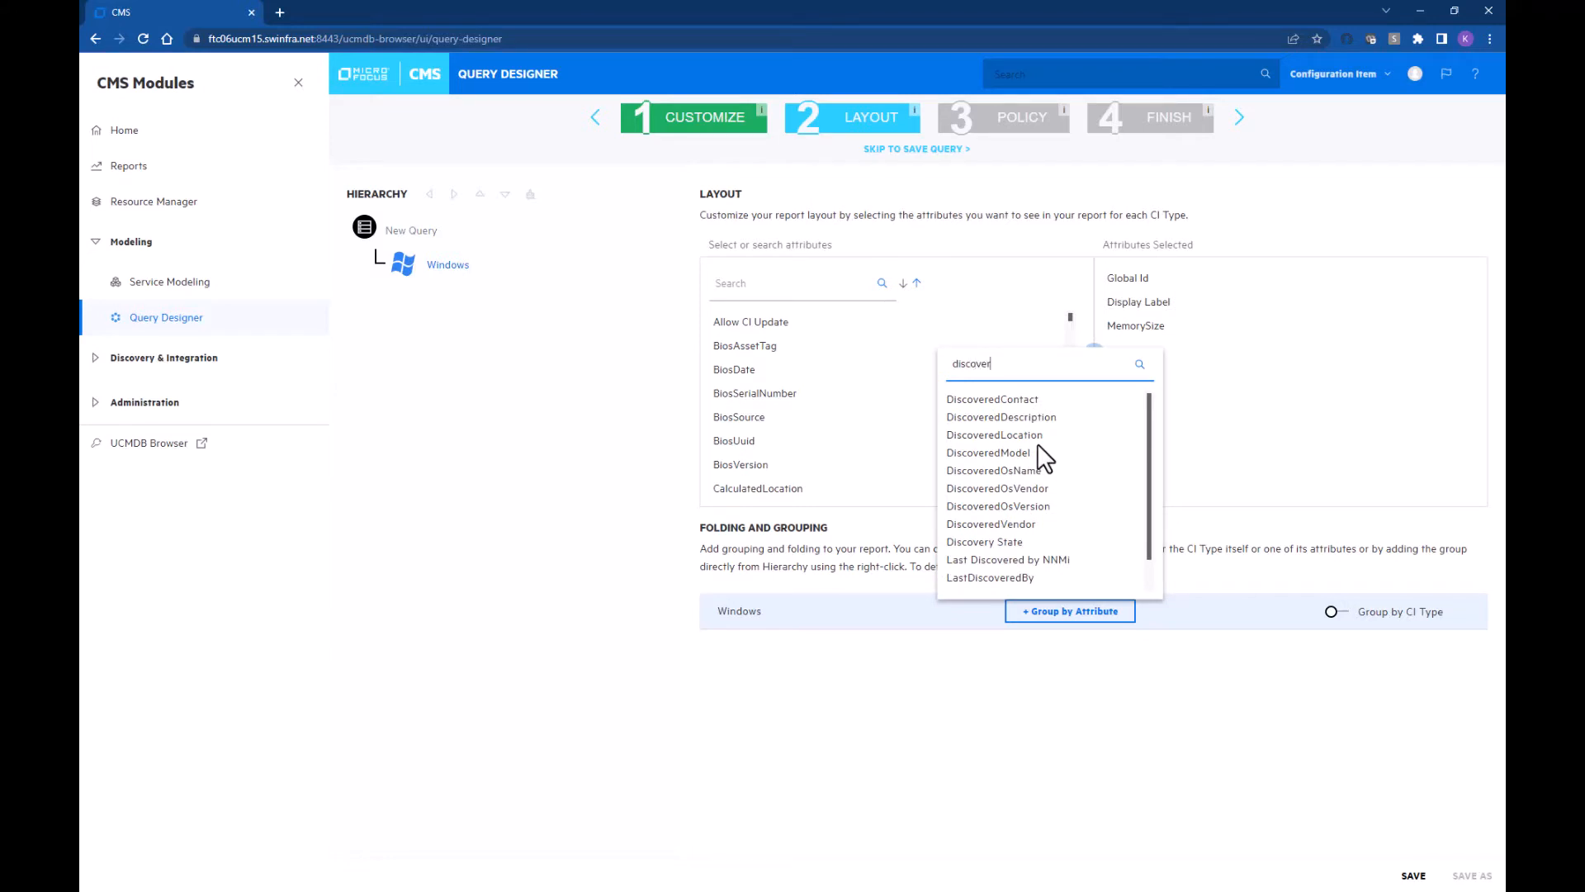
pyautogui.click(1014, 469)
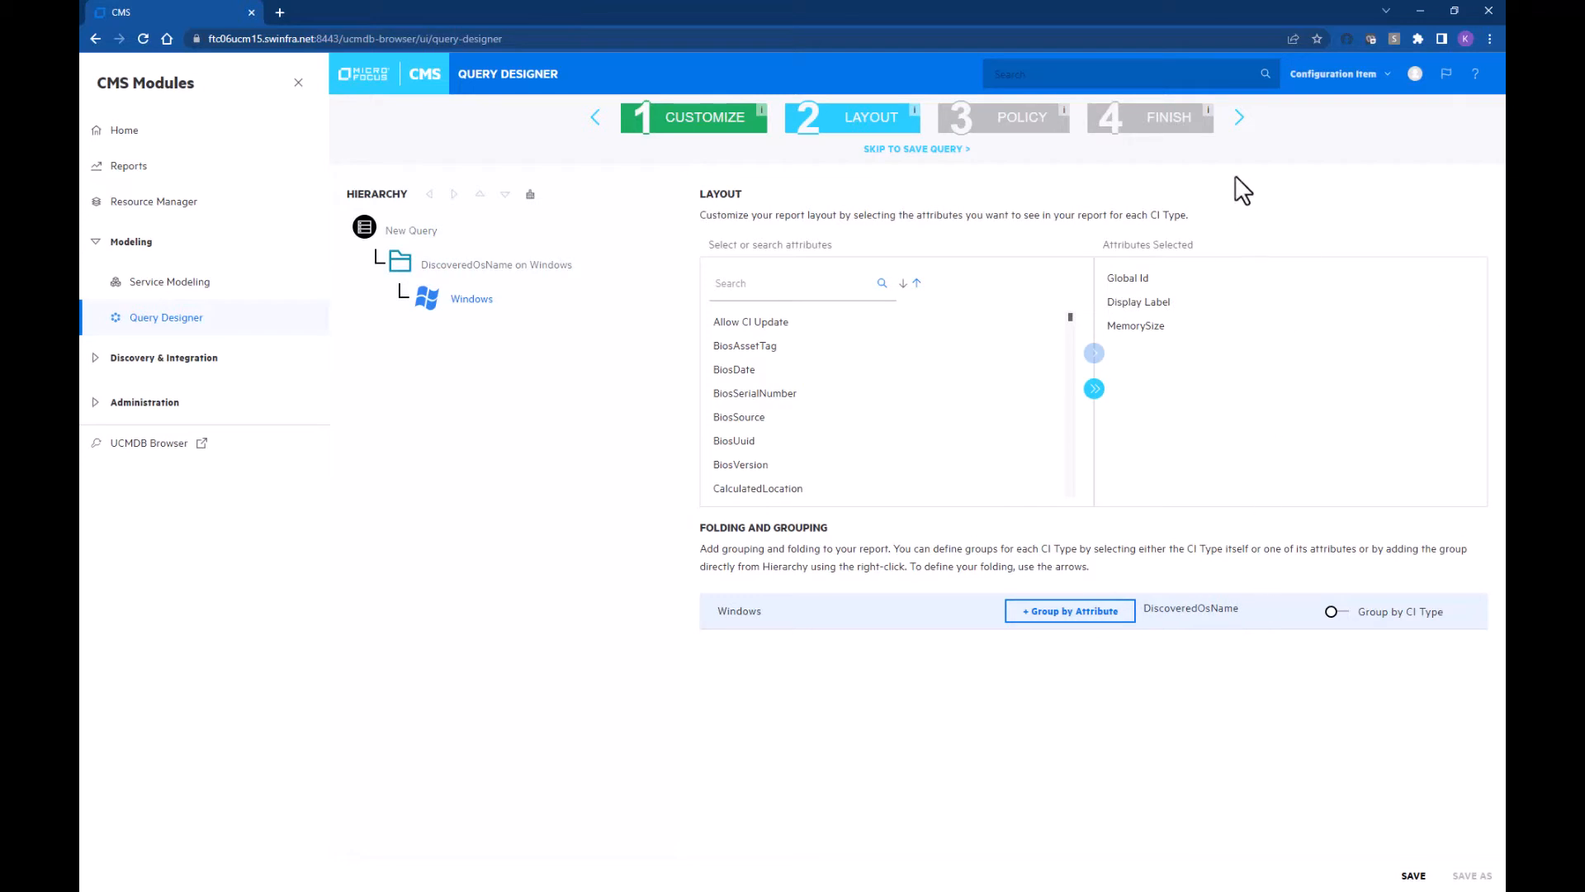
pyautogui.click(1239, 118)
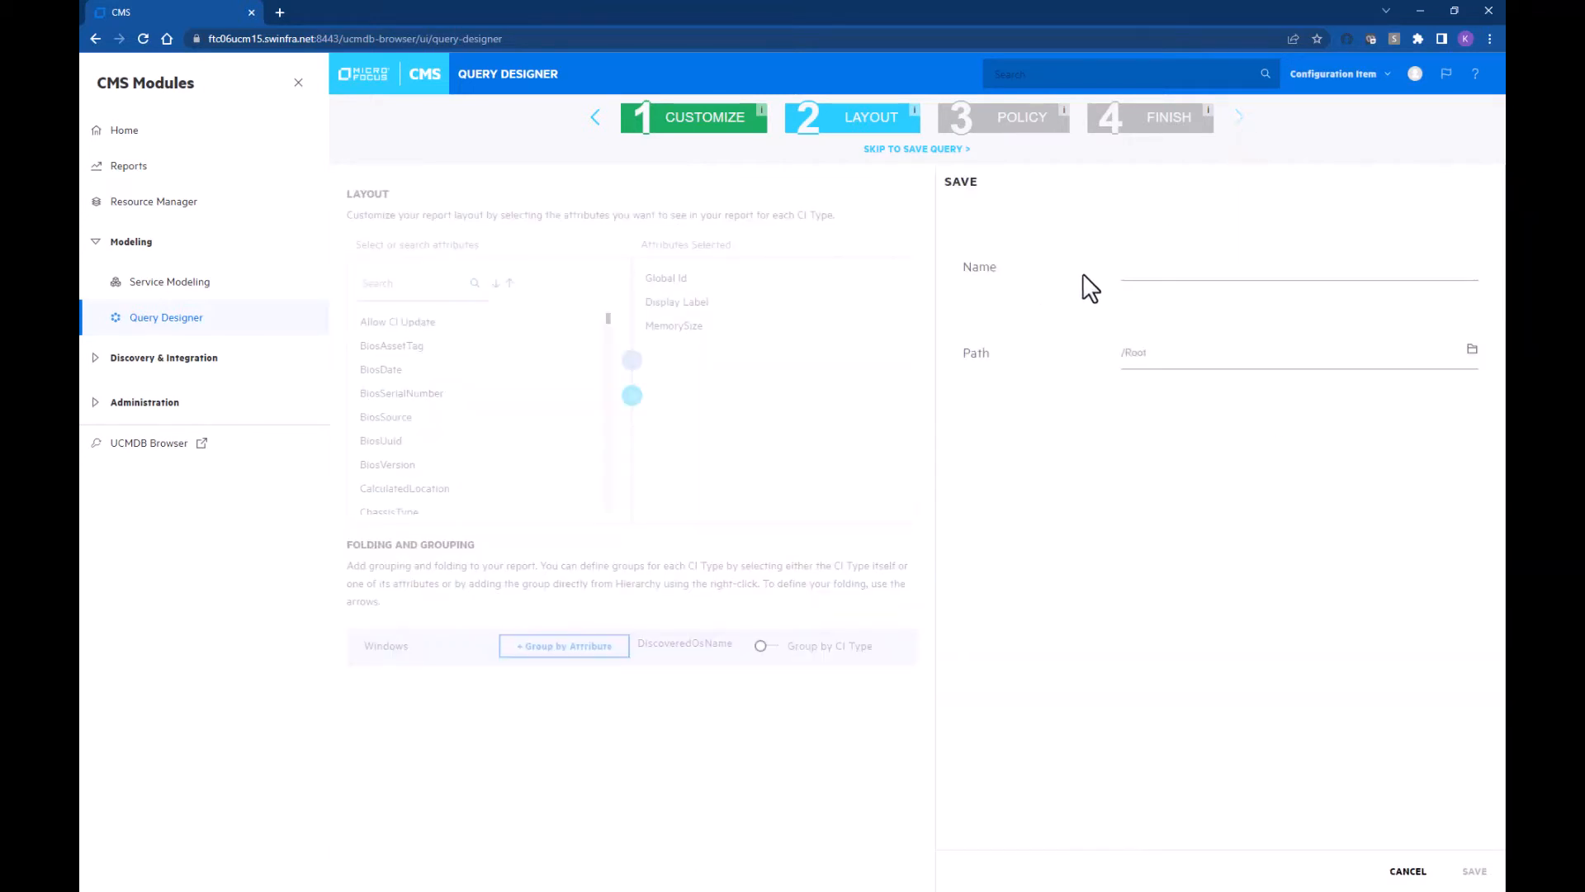
# Step: Save the query as 'Windows by DOSName' and begin creating a new policy
pyautogui.click(1132, 273)
pyautogui.write('Windows by DOSName')
pyautogui.click(1475, 871)
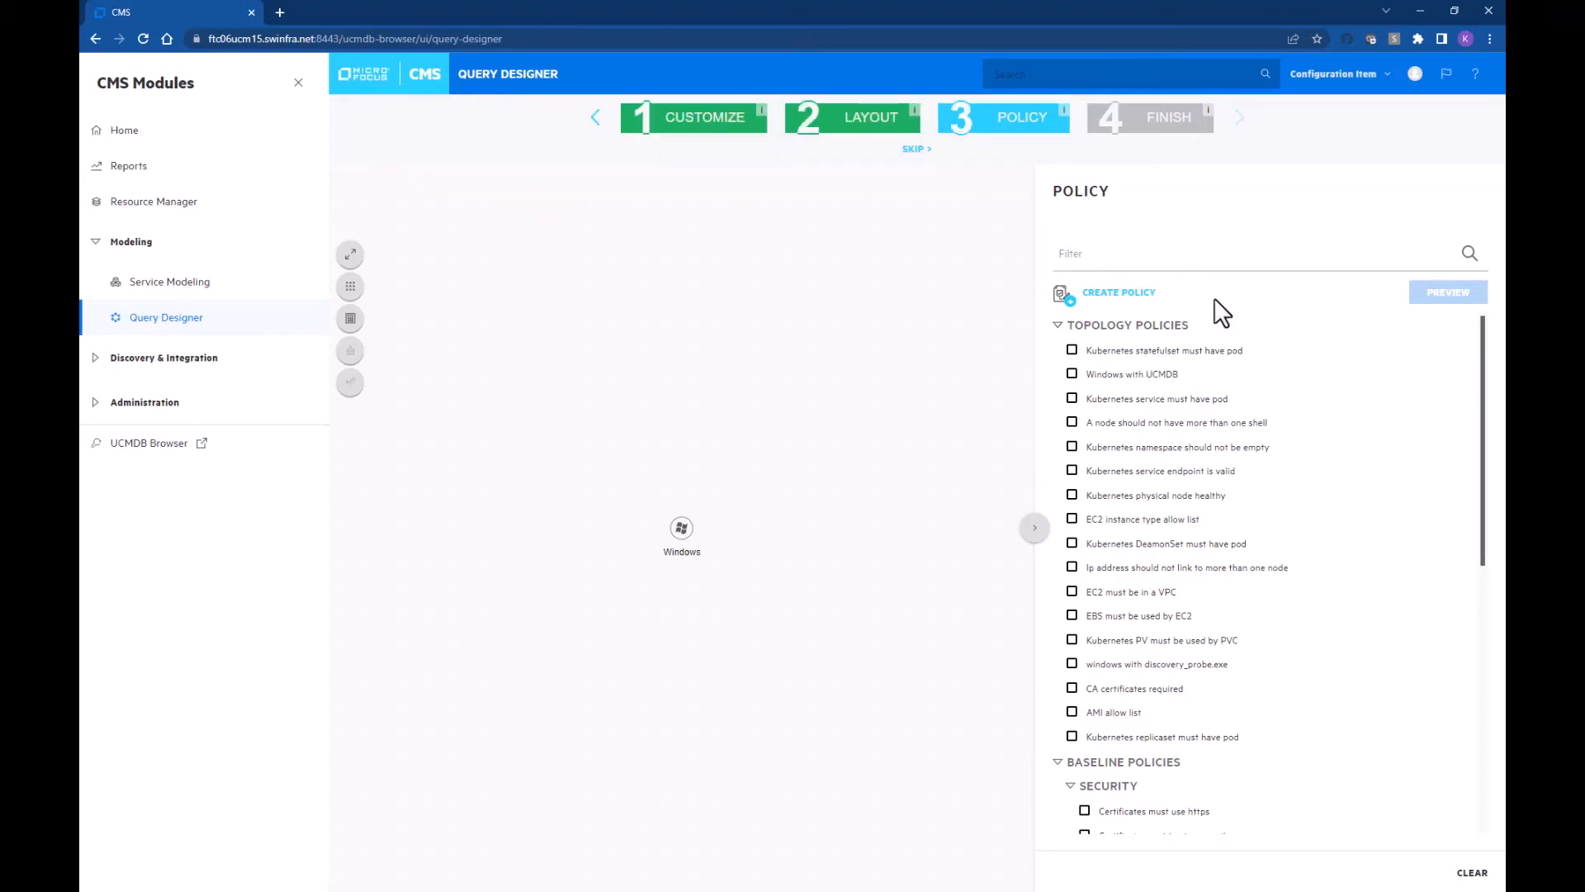
pyautogui.click(1140, 305)
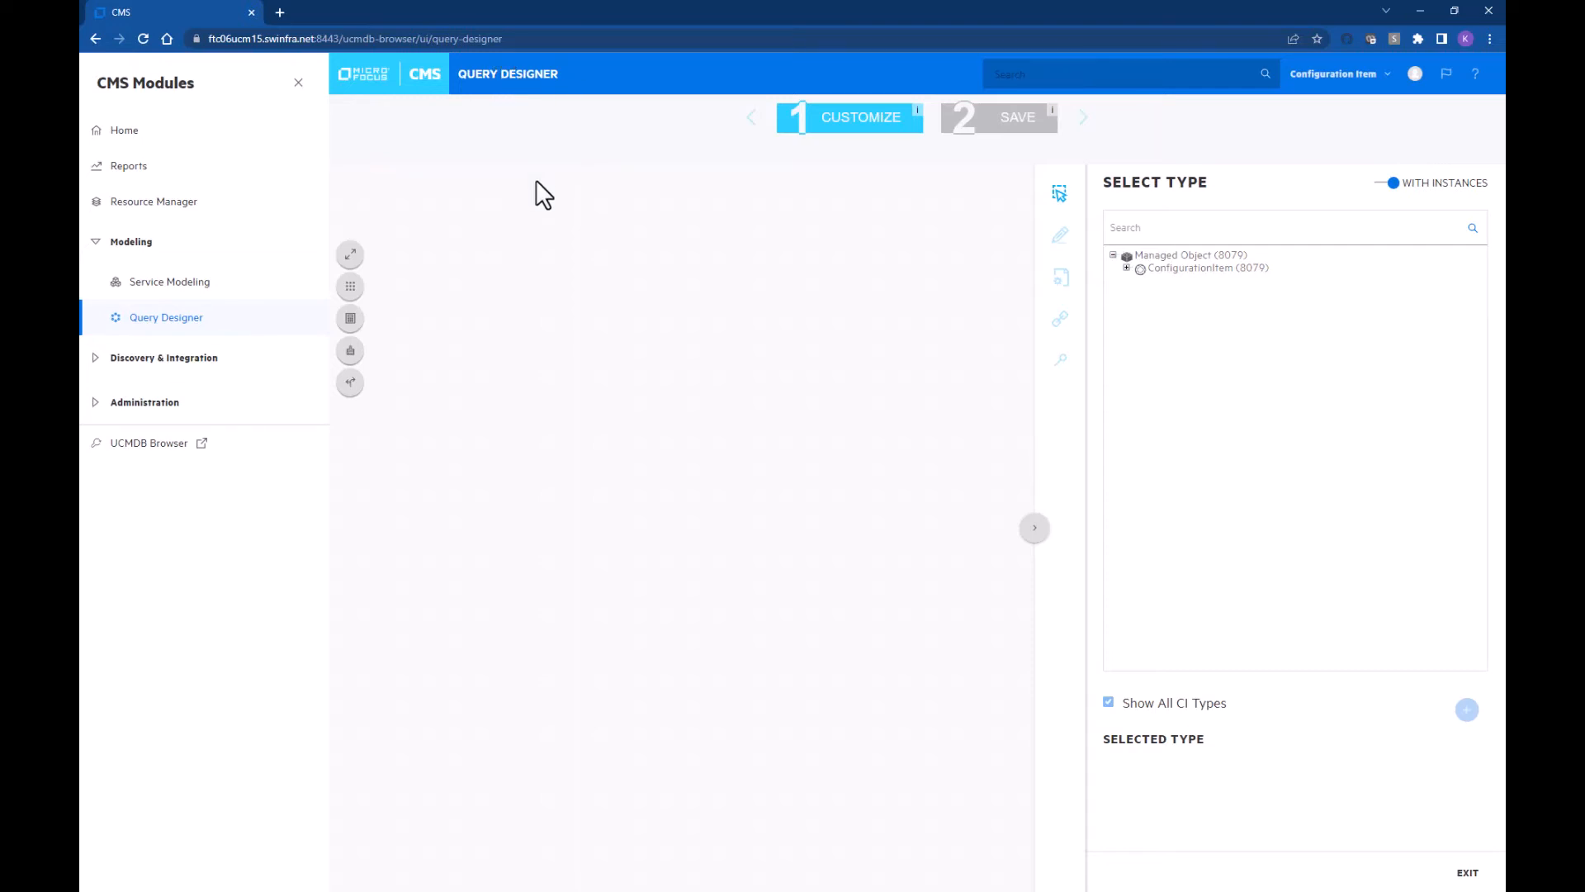
# Step: Add a Windows CI type node to the policy's query
pyautogui.click(1162, 234)
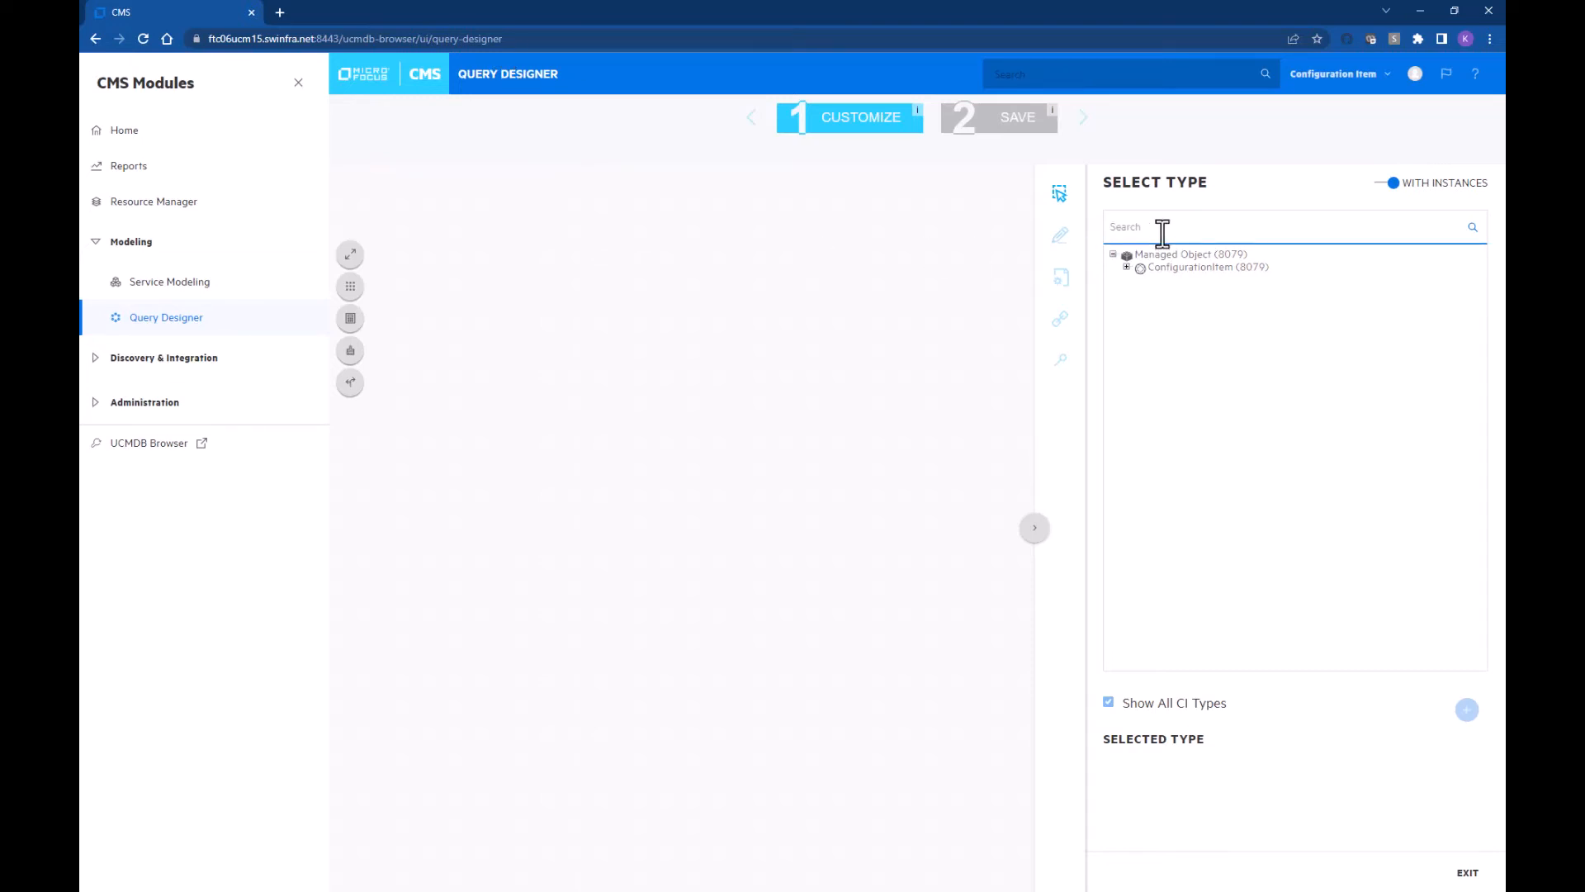
pyautogui.write('win')
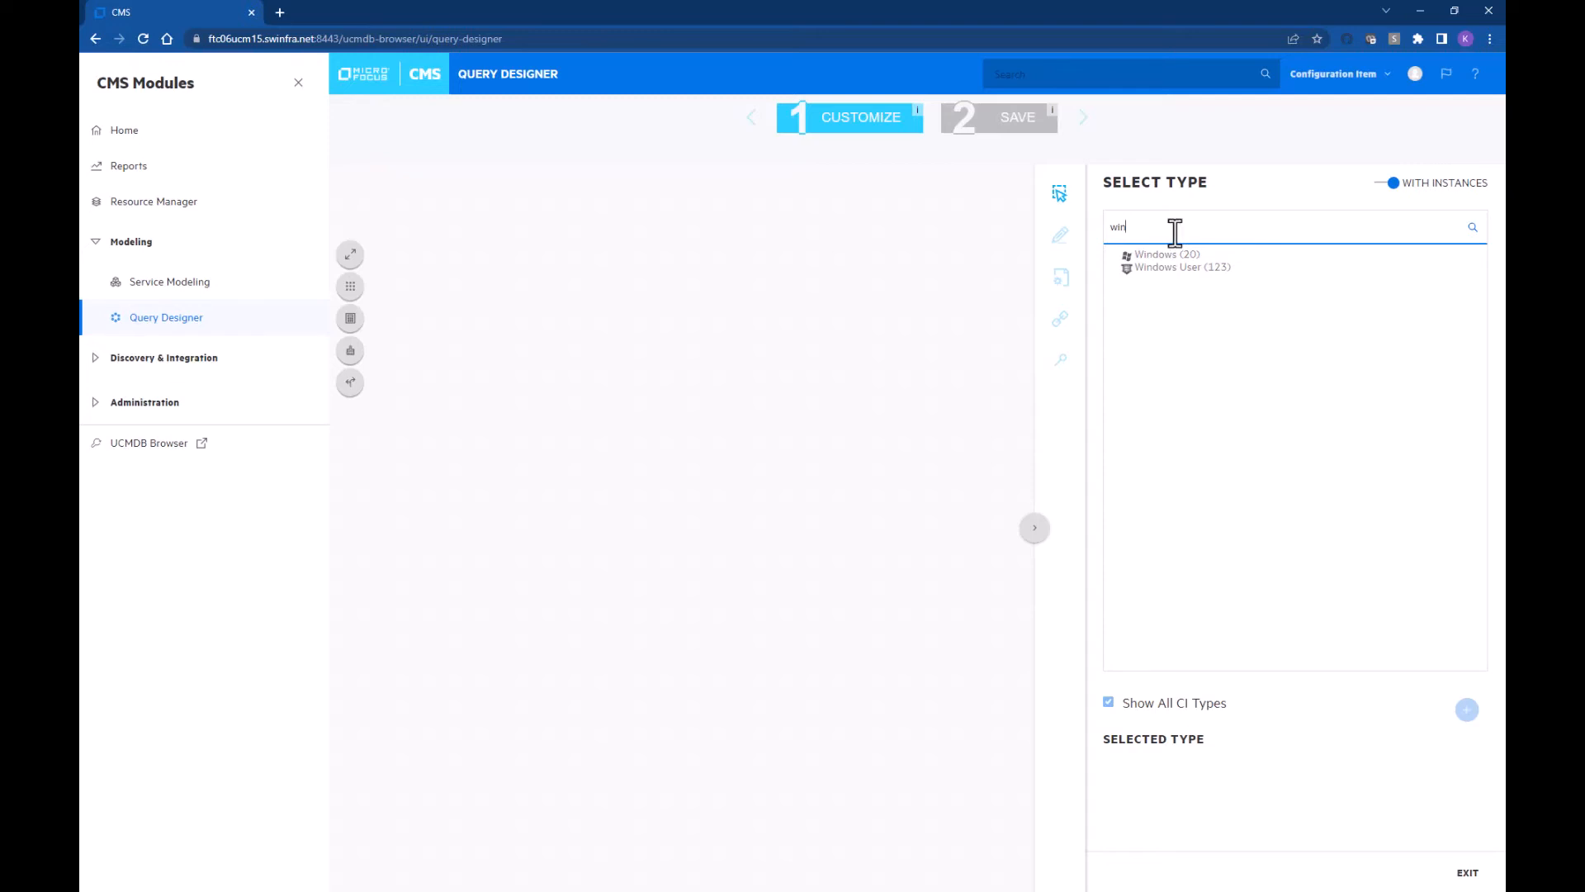
pyautogui.click(1169, 256)
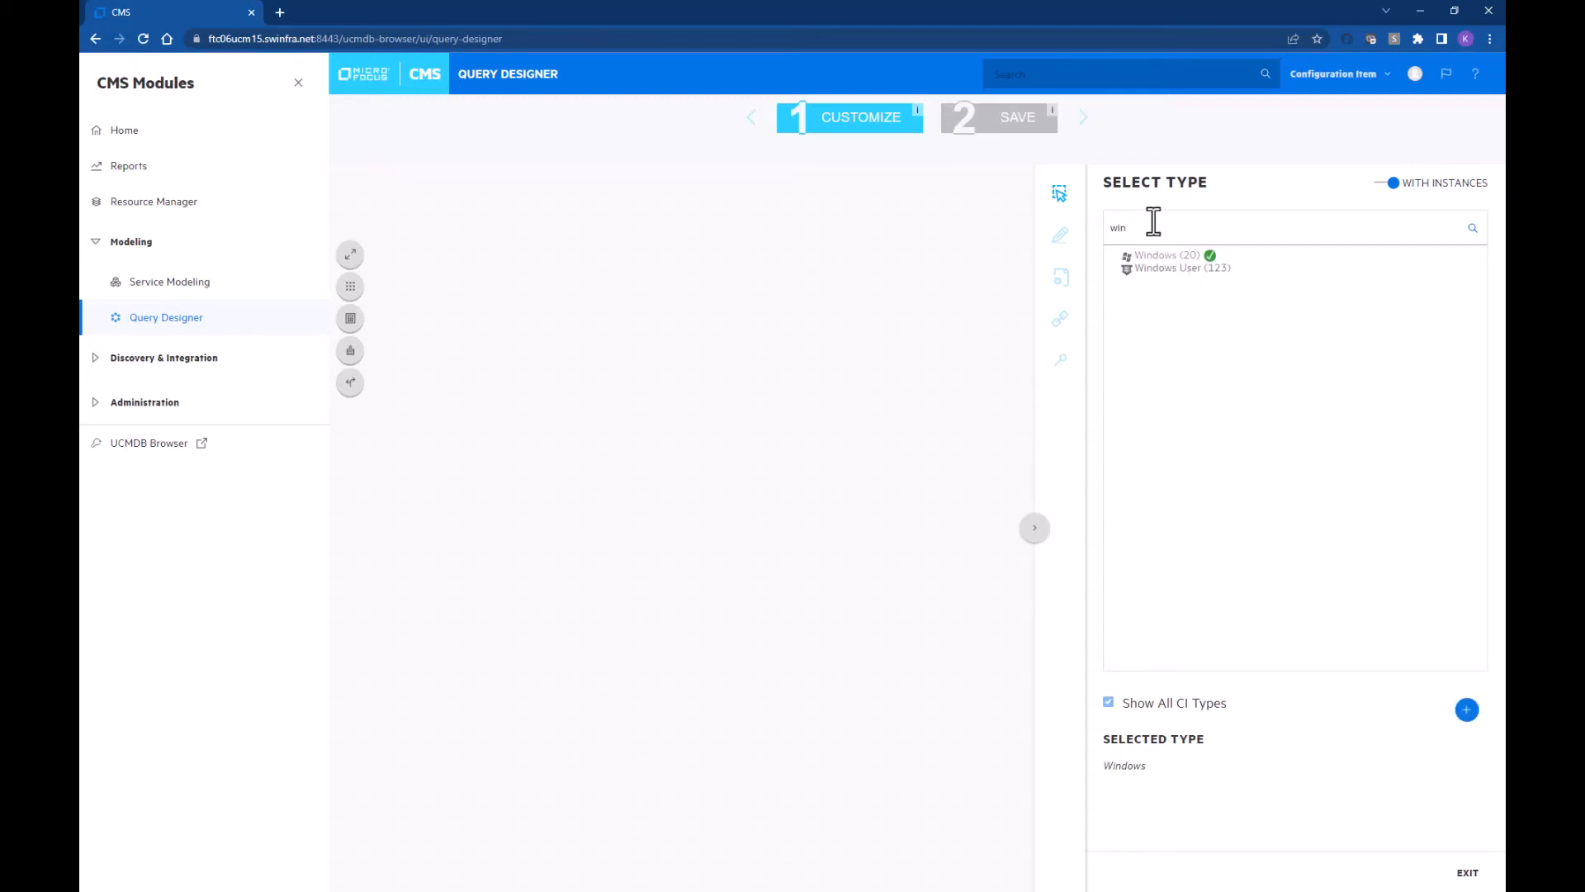
pyautogui.click(1467, 709)
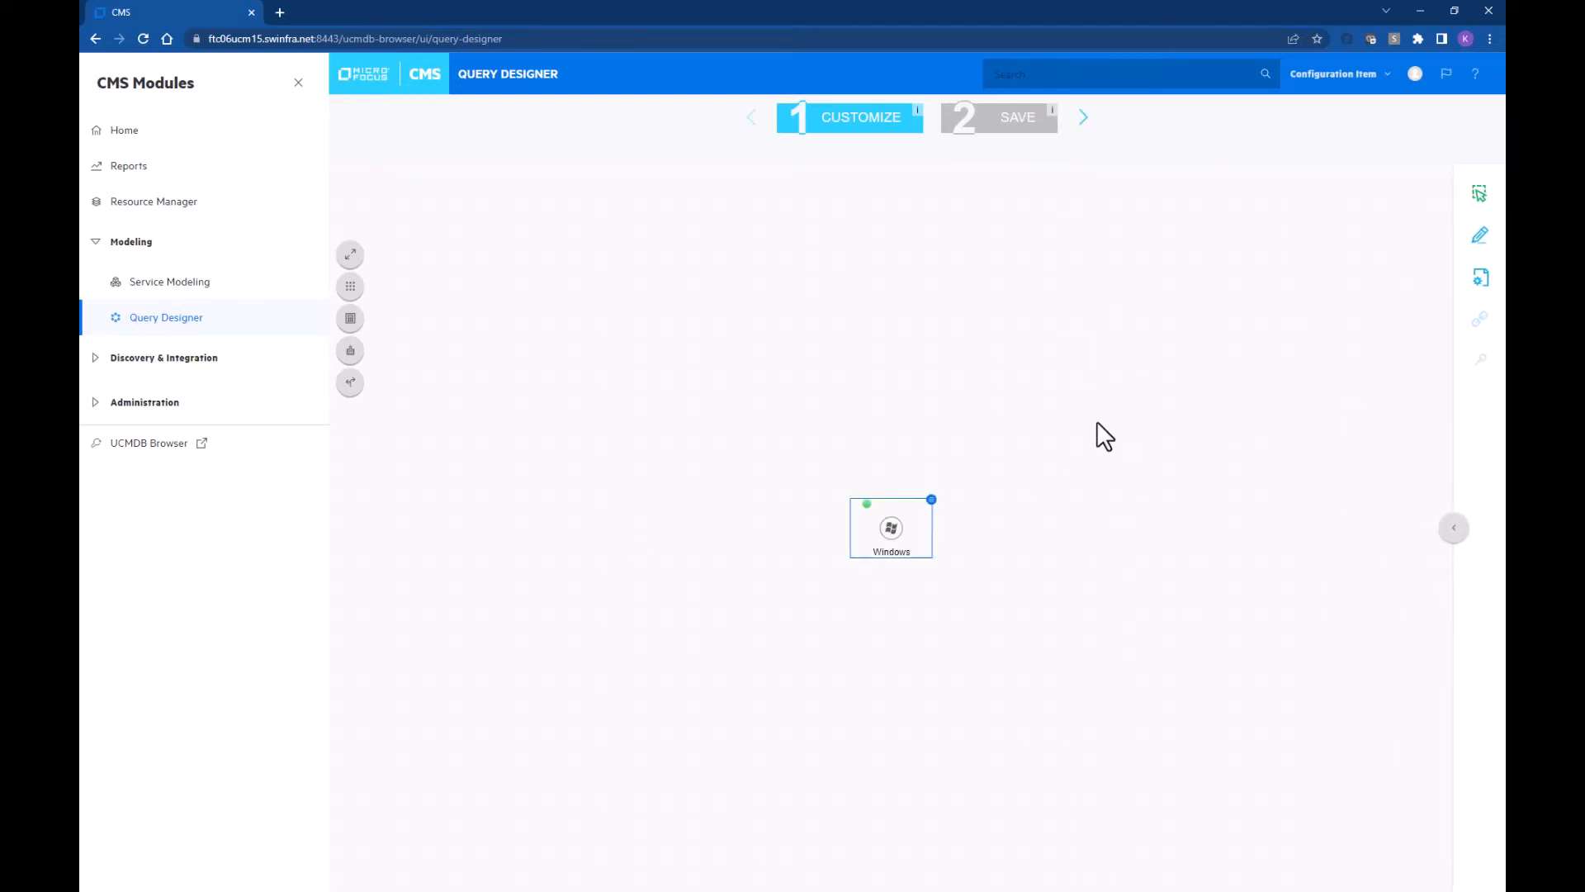
pyautogui.click(930, 500)
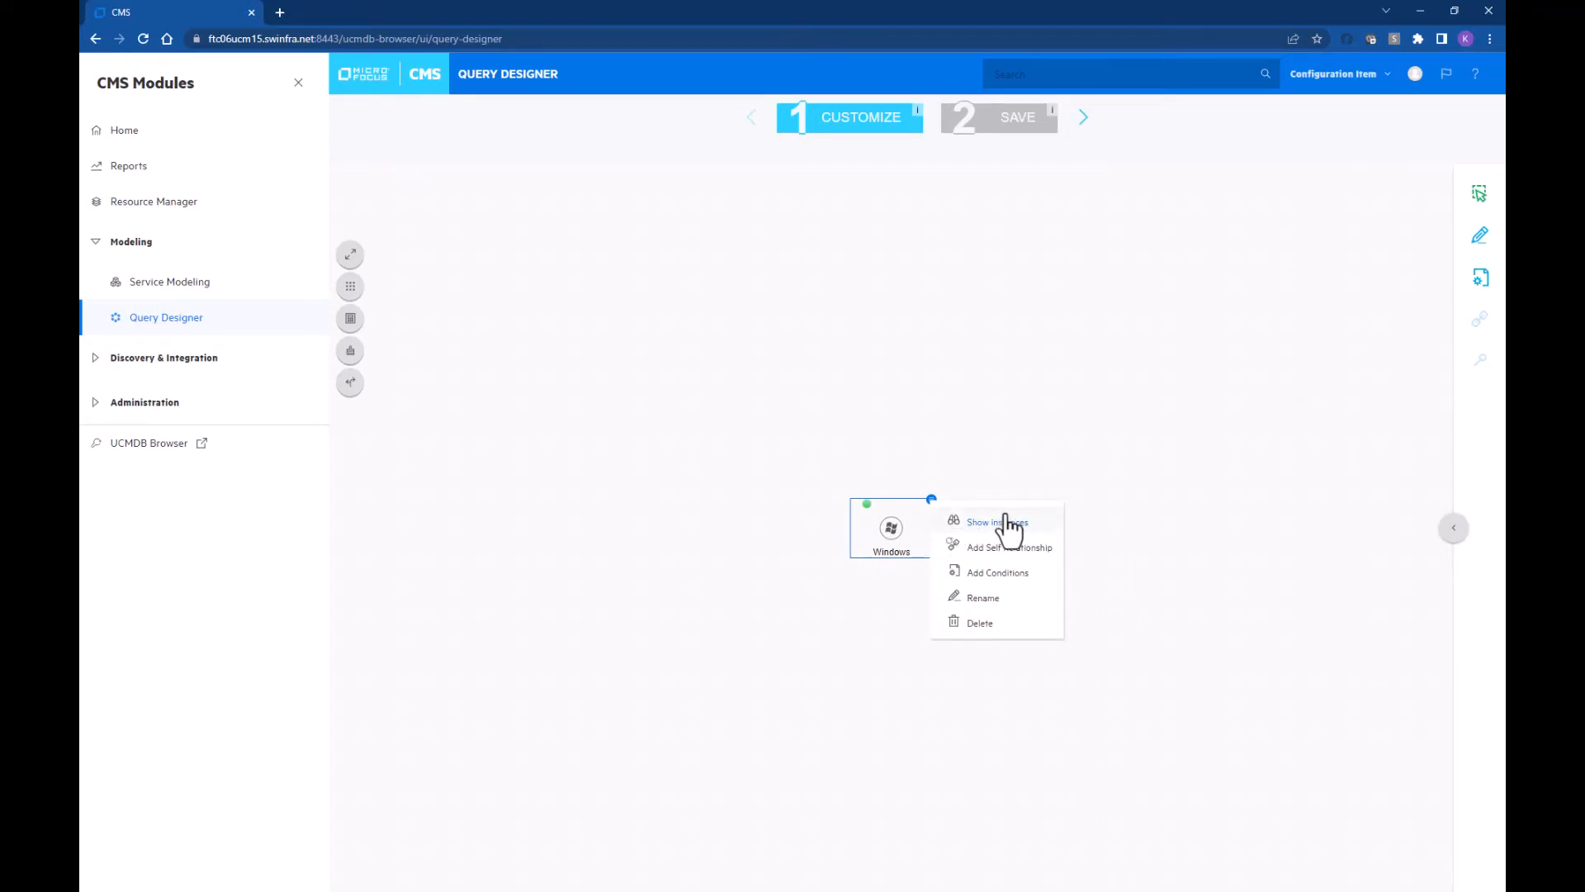
# Step: Give the Windows node the condition DiscoveredOsName Not Like '%2012%' and continue
pyautogui.click(1020, 572)
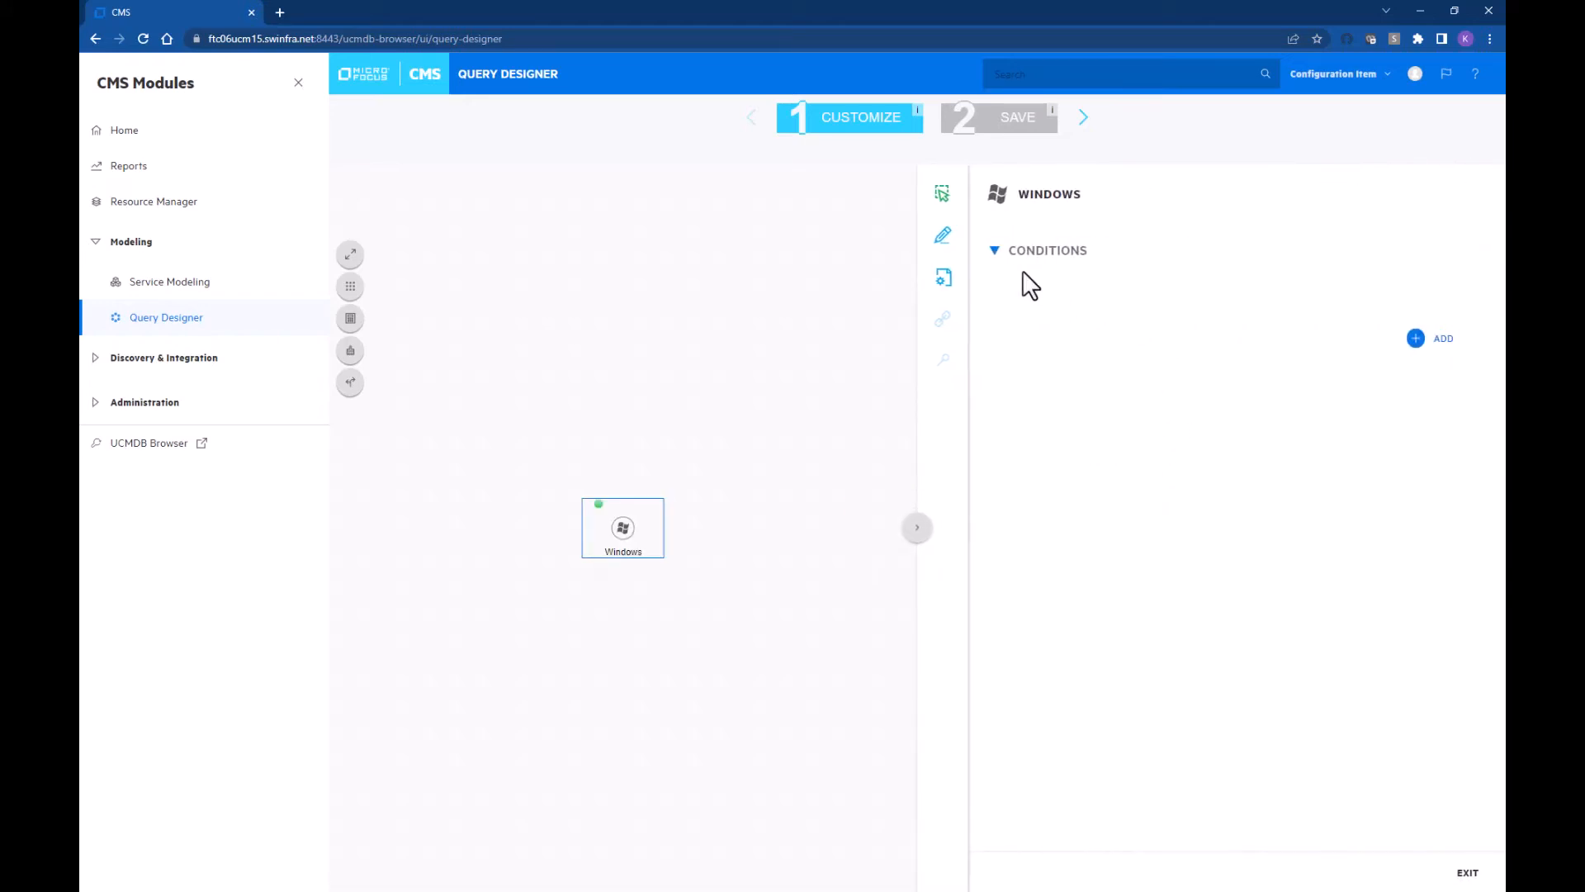
pyautogui.click(1415, 339)
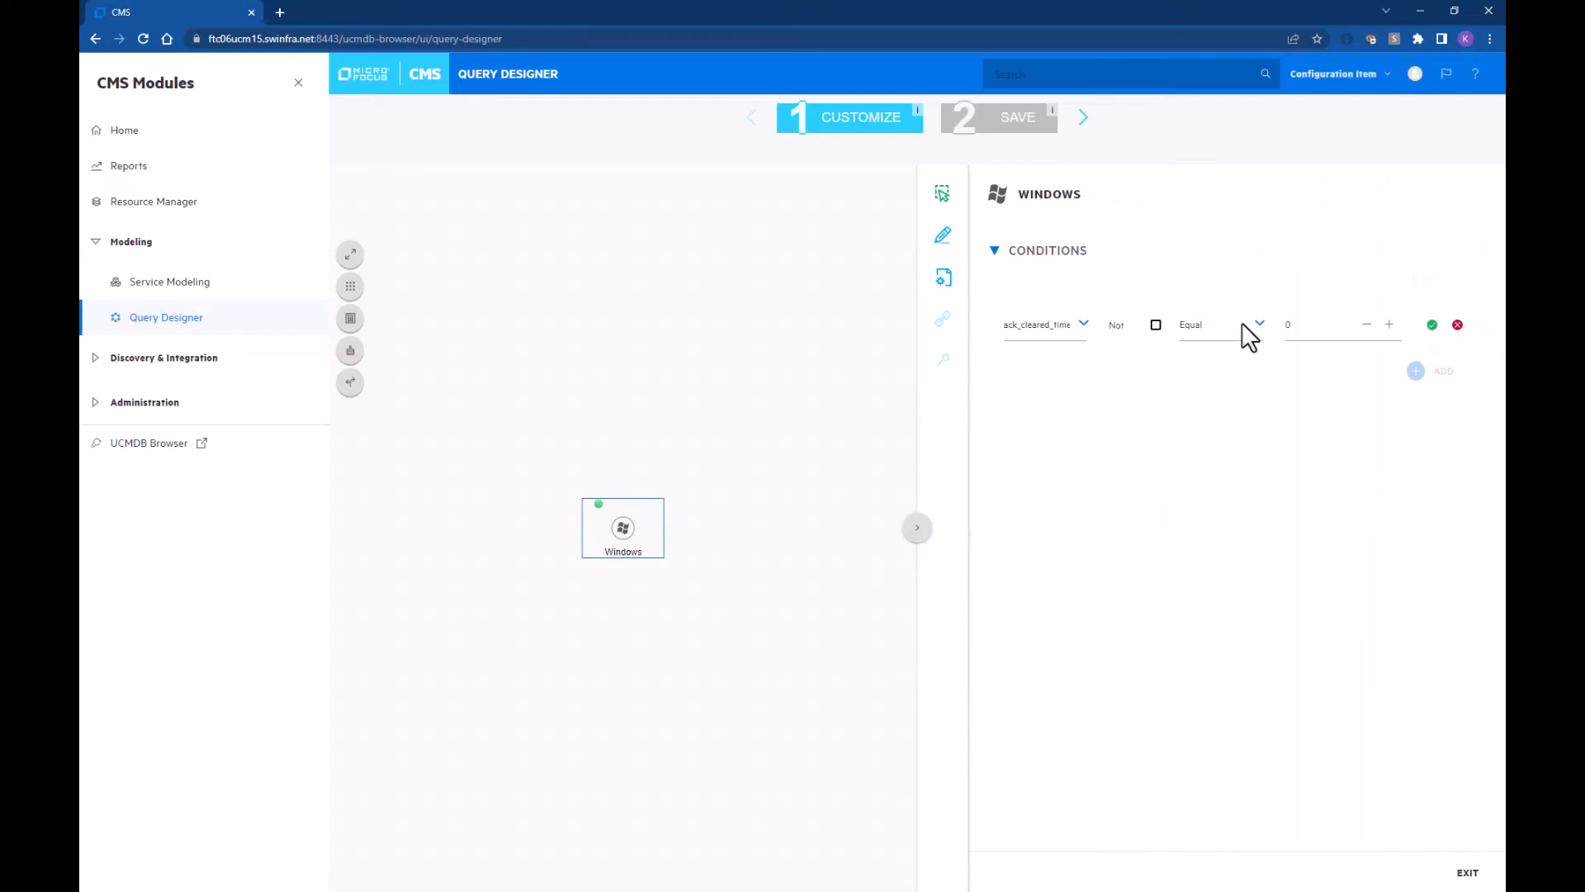
pyautogui.click(1063, 330)
pyautogui.write('dis')
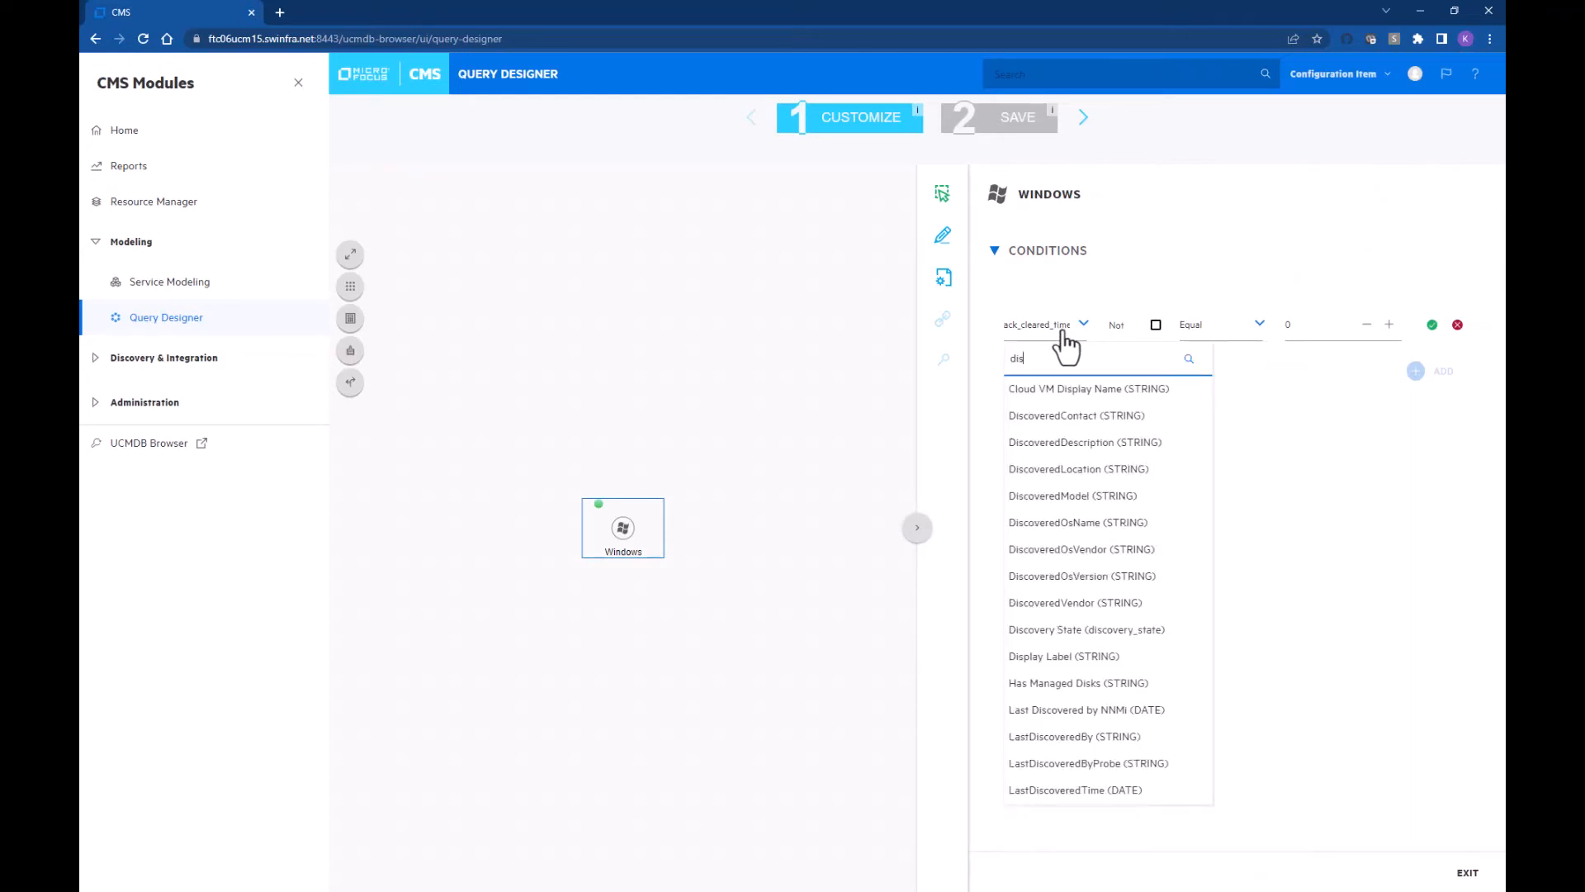
pyautogui.click(1080, 521)
pyautogui.click(1169, 326)
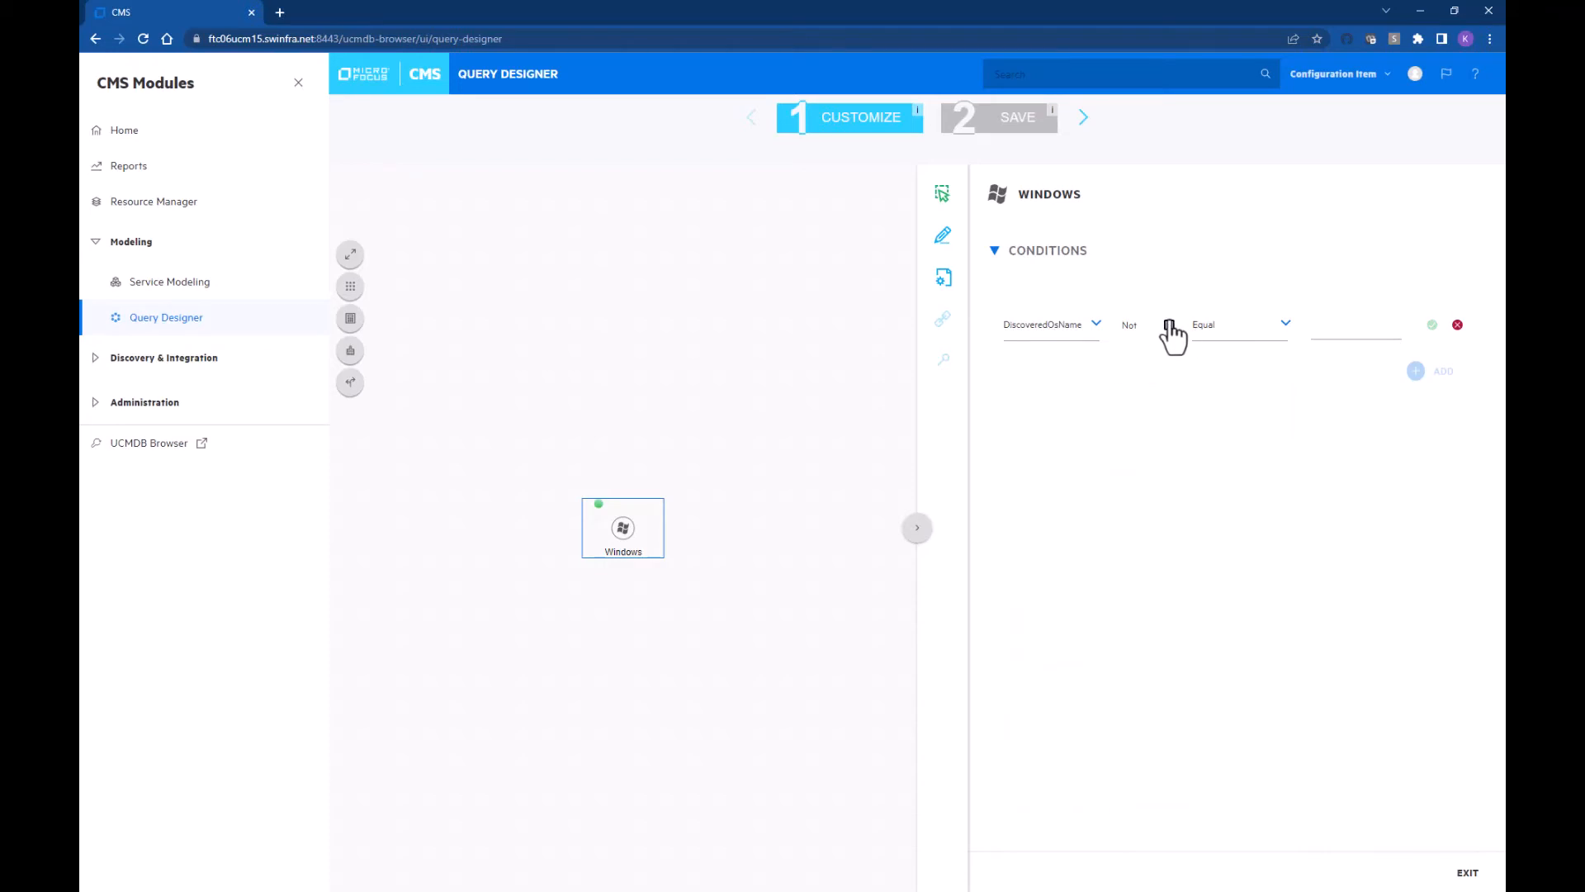
pyautogui.click(1215, 332)
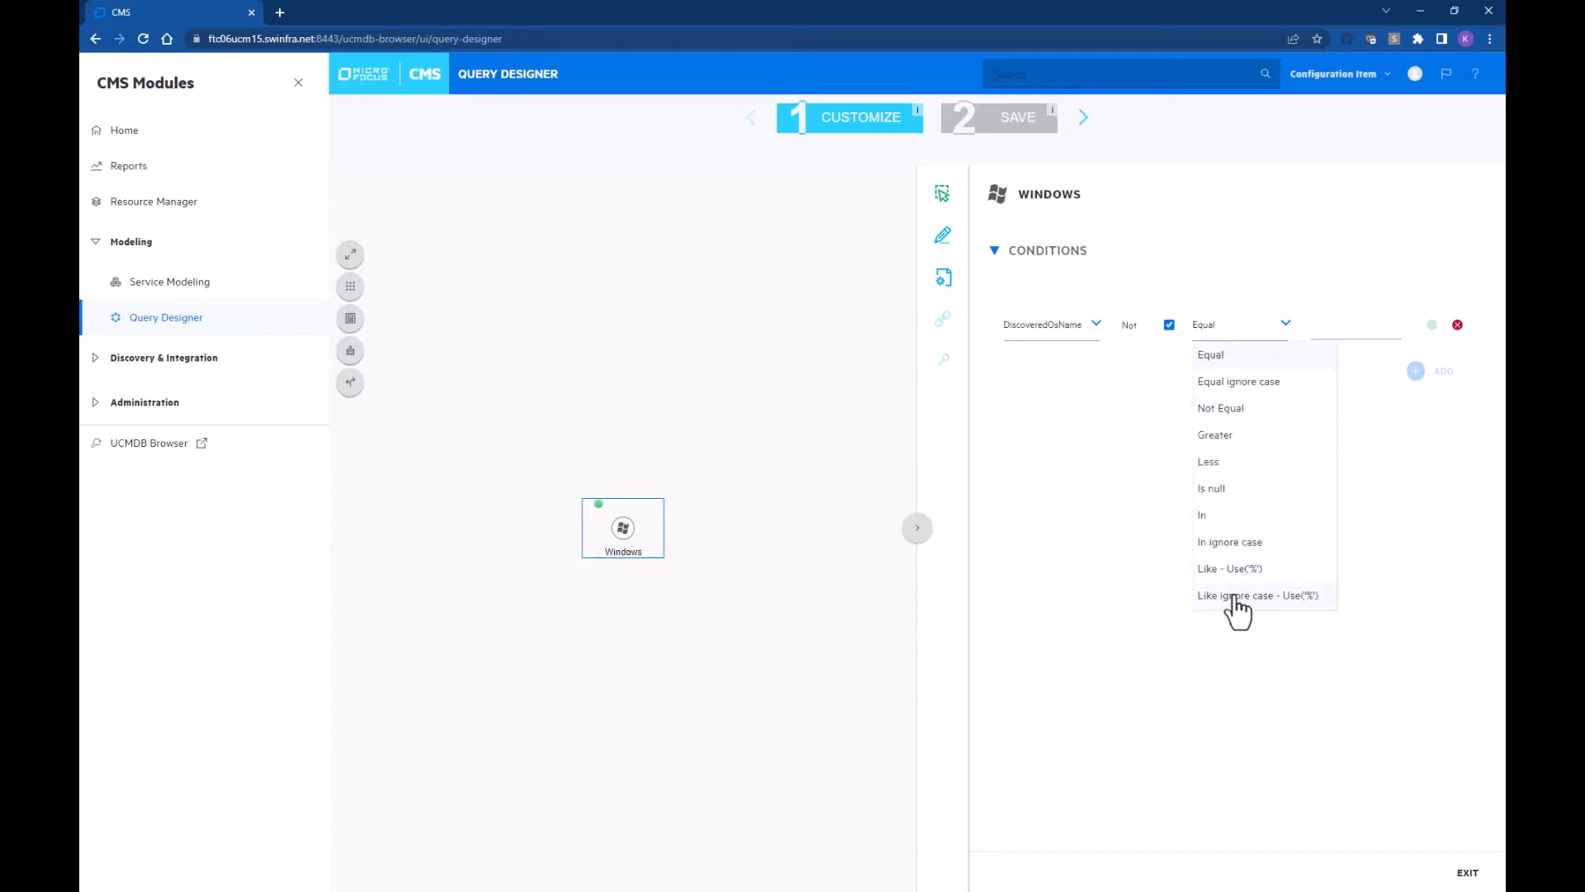
pyautogui.click(1235, 569)
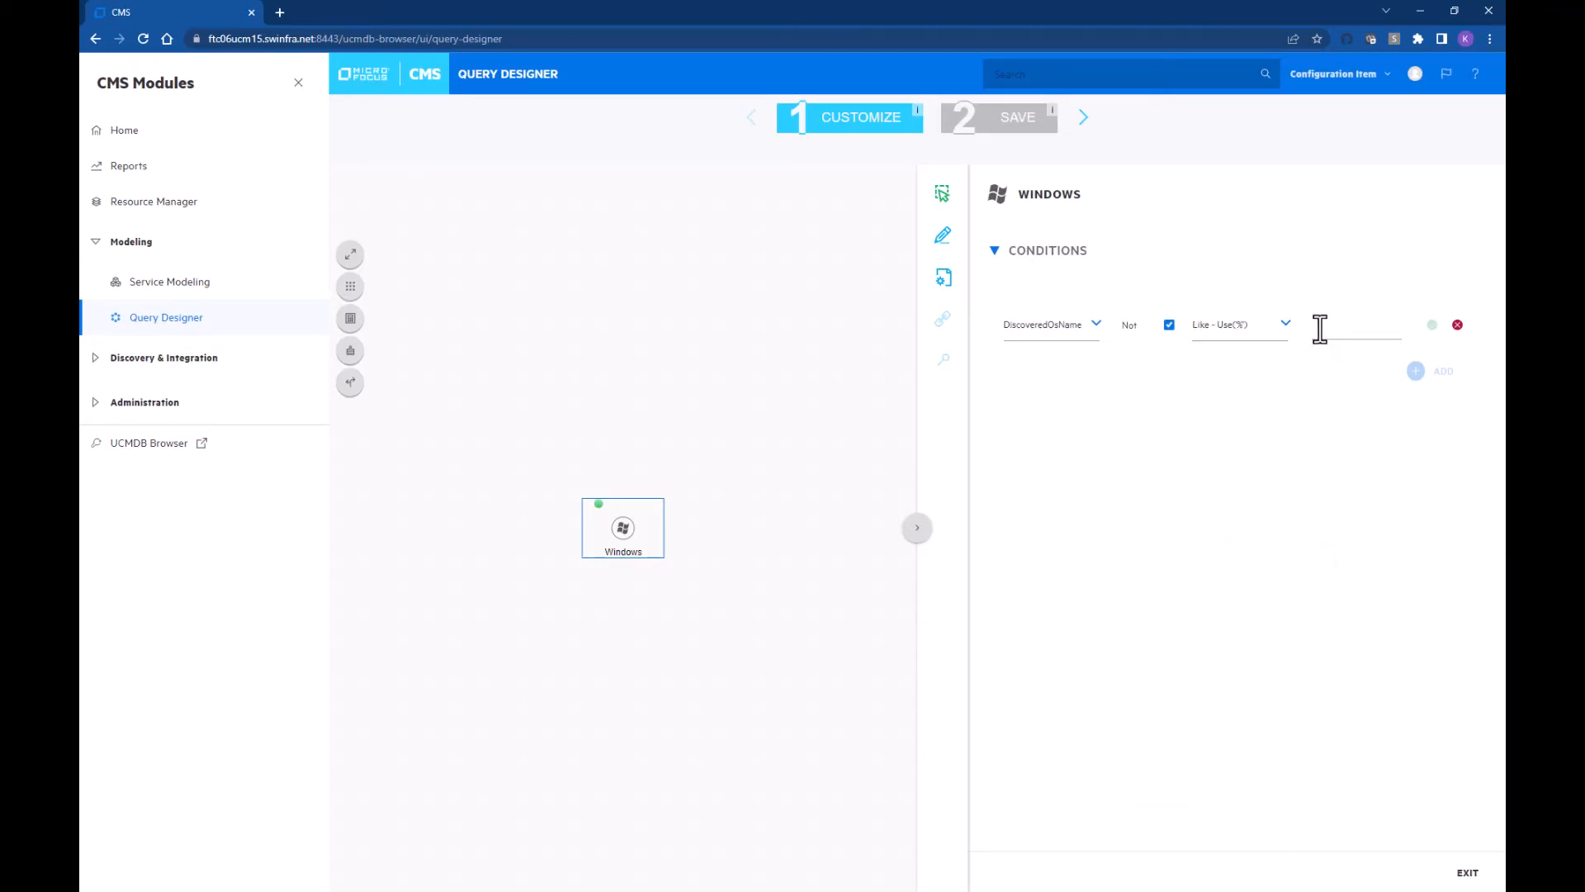
pyautogui.click(1320, 328)
pyautogui.write('2012')
pyautogui.click(1432, 325)
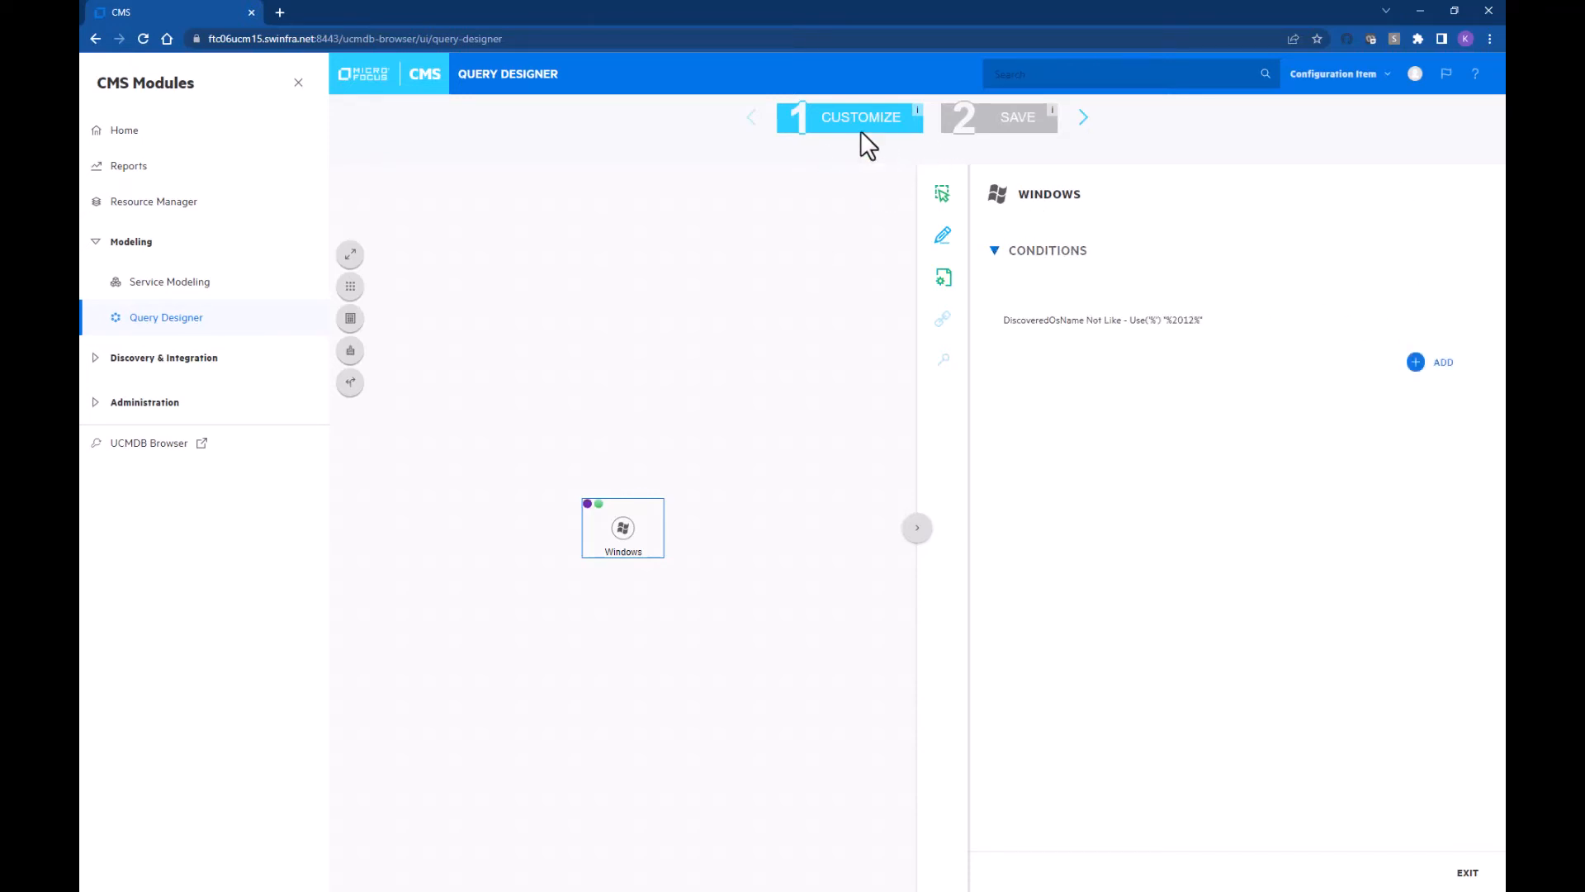
pyautogui.click(1083, 117)
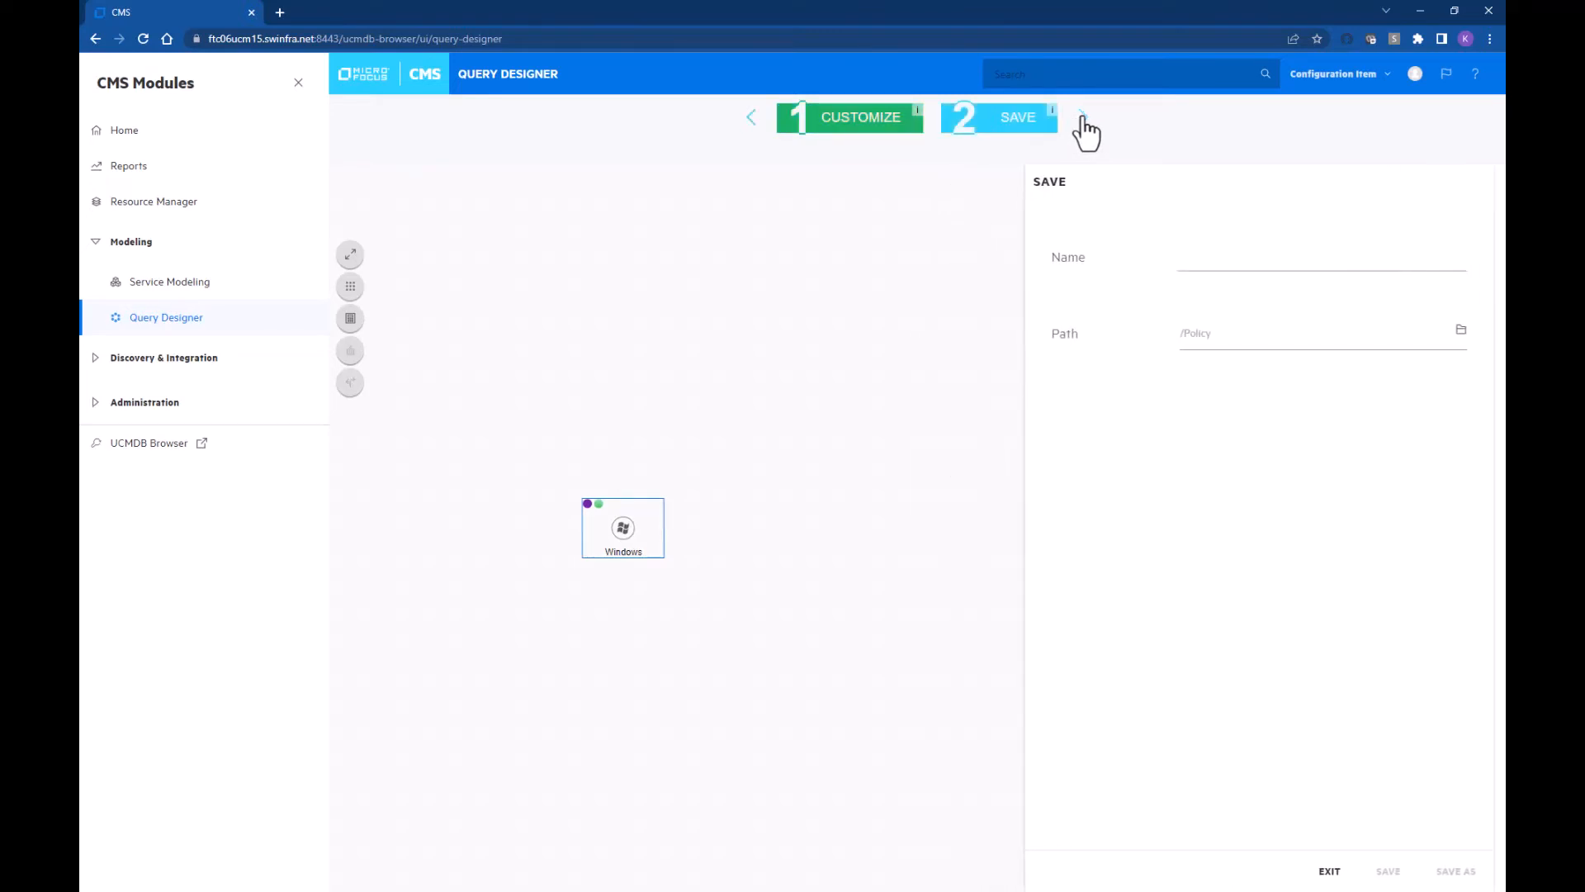
# Step: Save the query as 'Not windows 2012' and exit the save form
pyautogui.click(1226, 257)
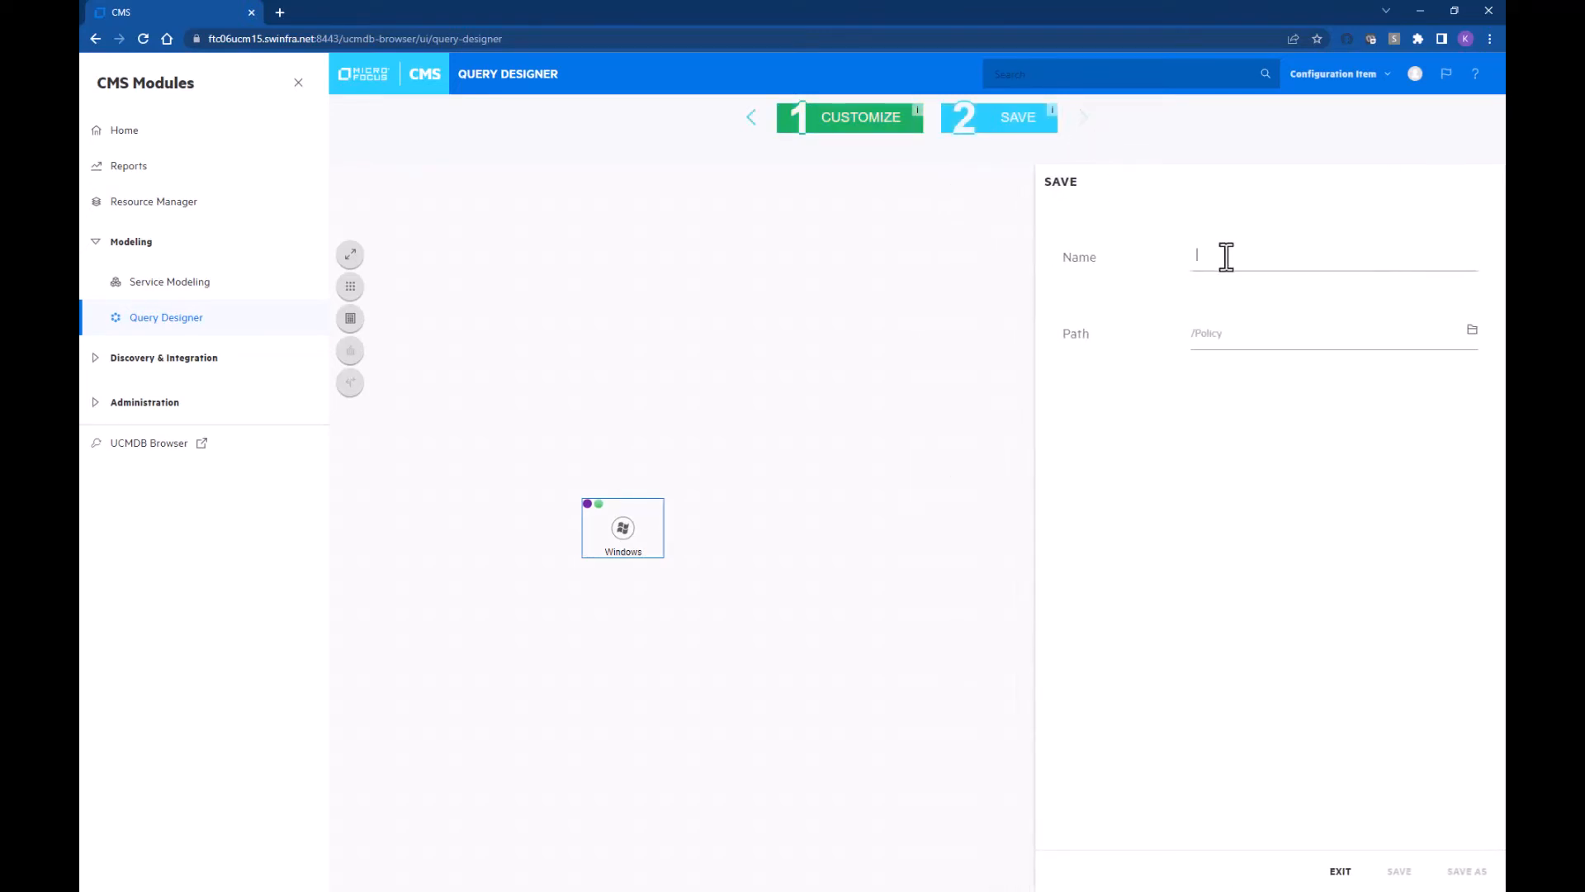
pyautogui.write('Not windows 2012')
pyautogui.click(1399, 871)
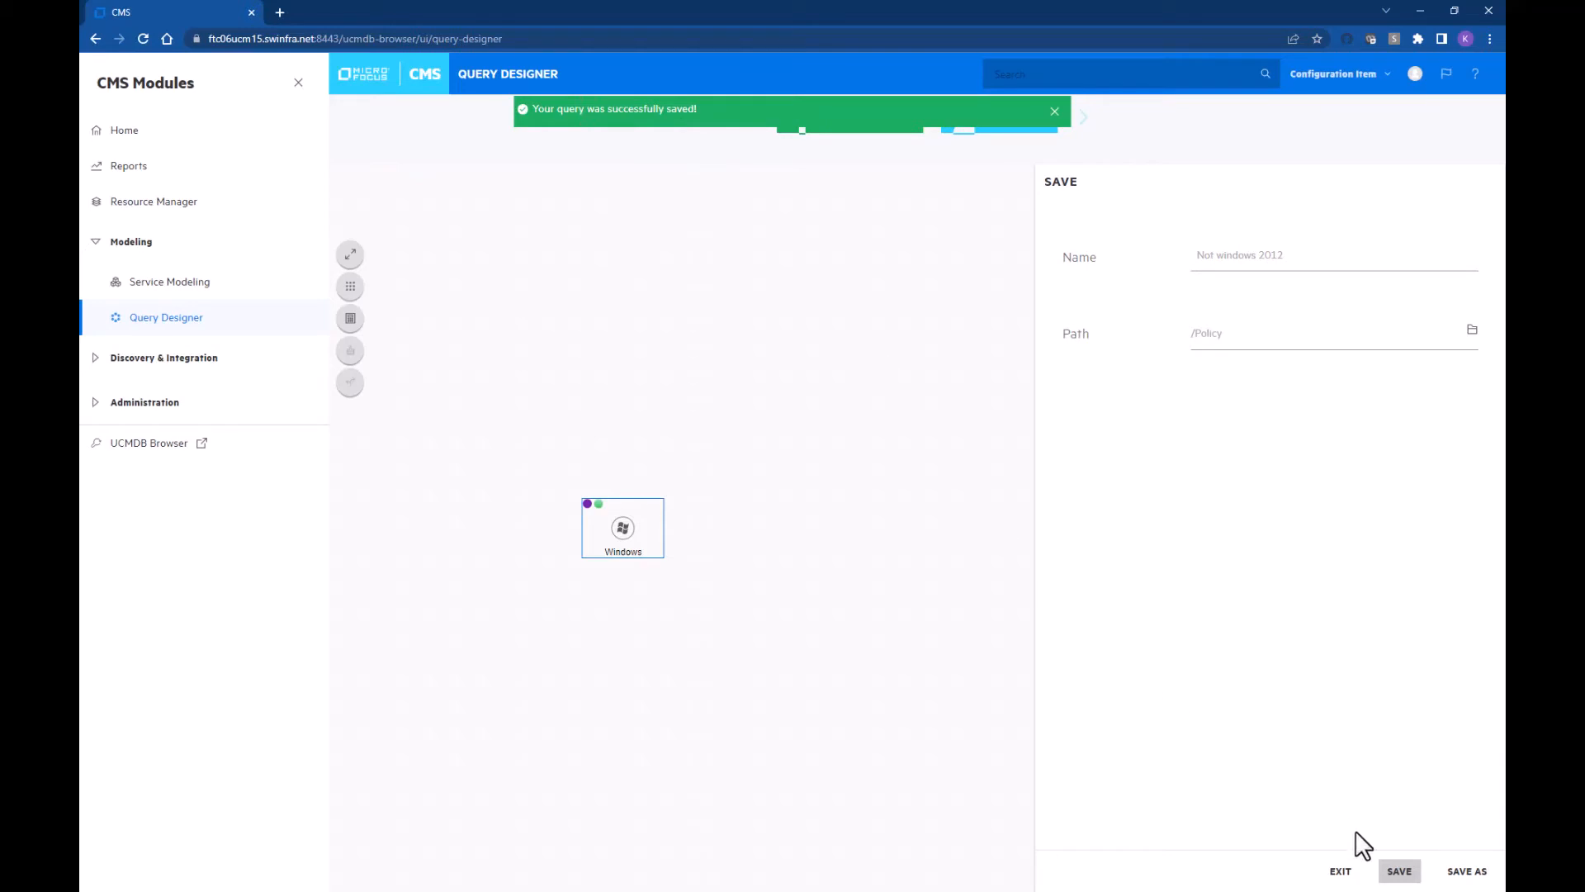
pyautogui.click(1340, 871)
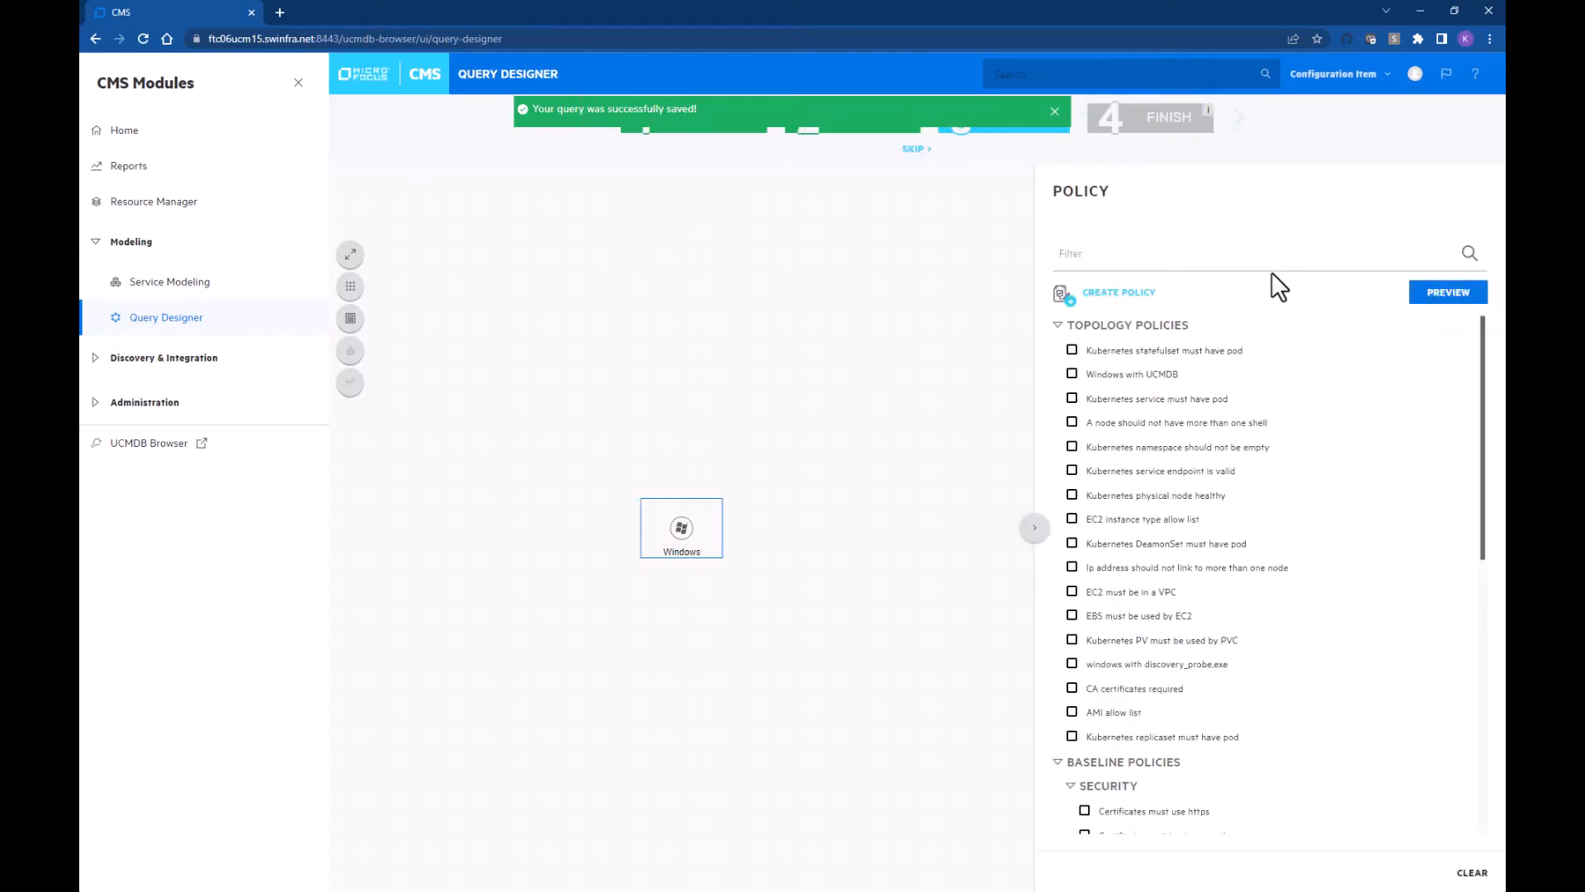
# Step: Apply the Not windows 2012 policy and continue to the final step
pyautogui.click(1055, 113)
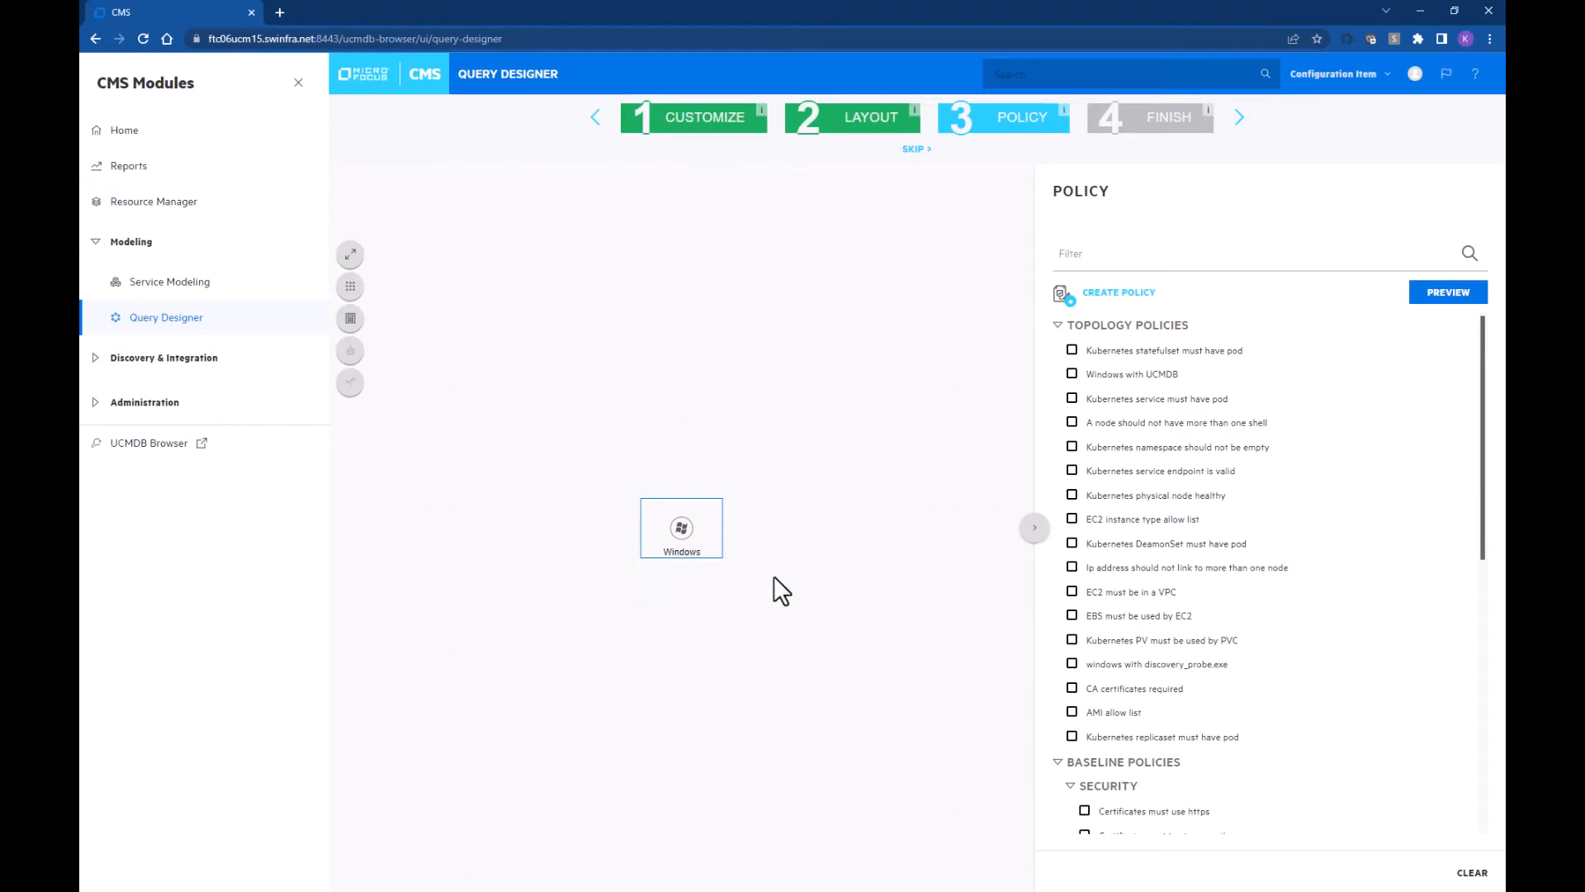
pyautogui.scroll(-10, 1202, 516)
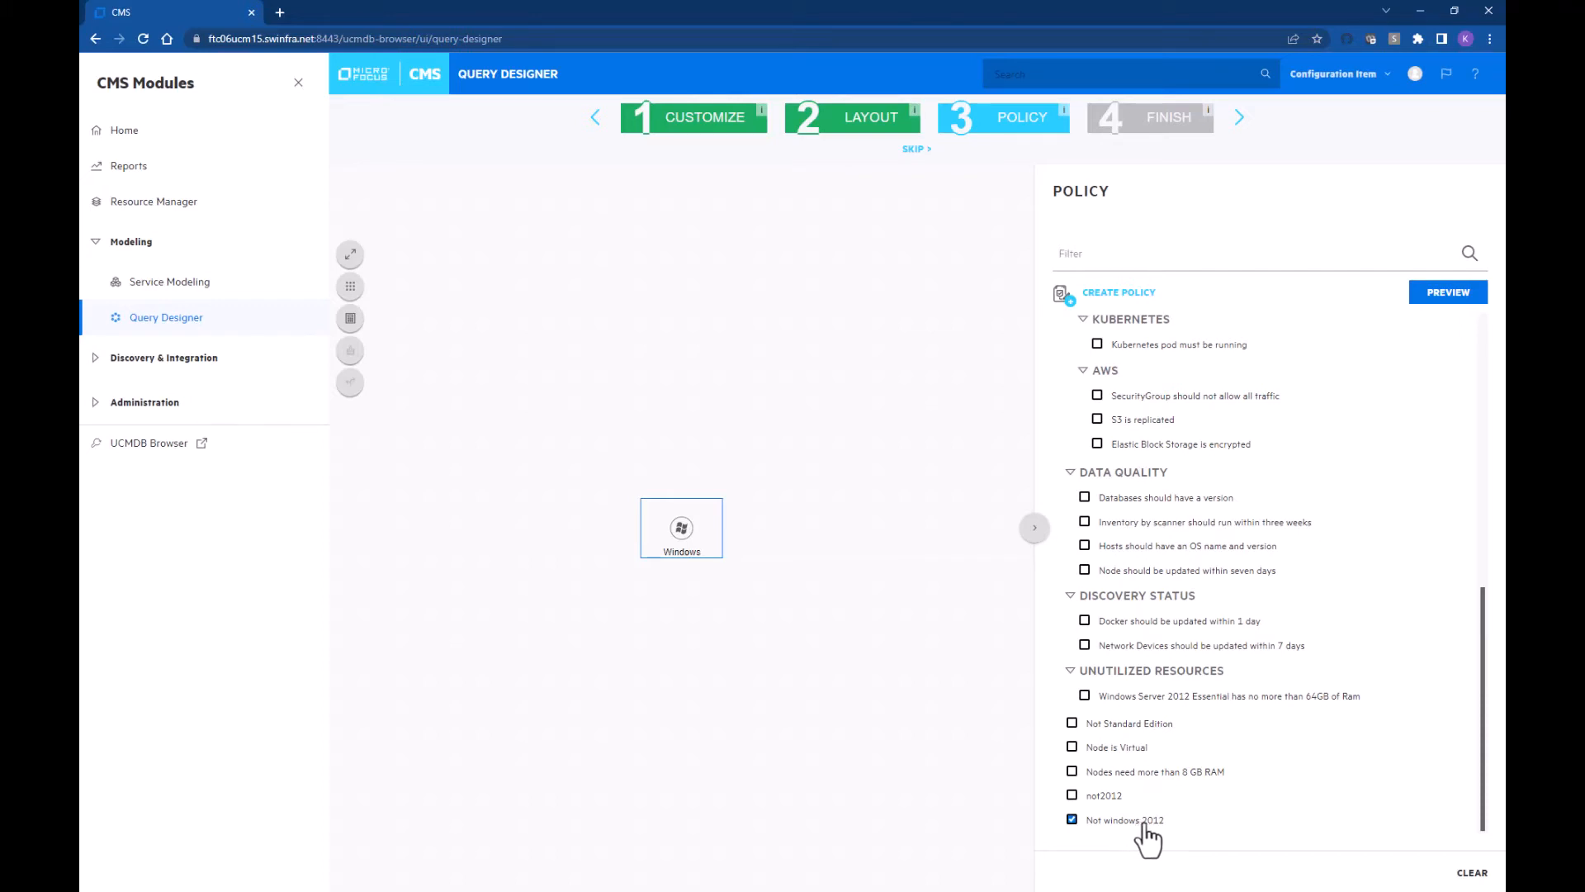
pyautogui.click(1238, 120)
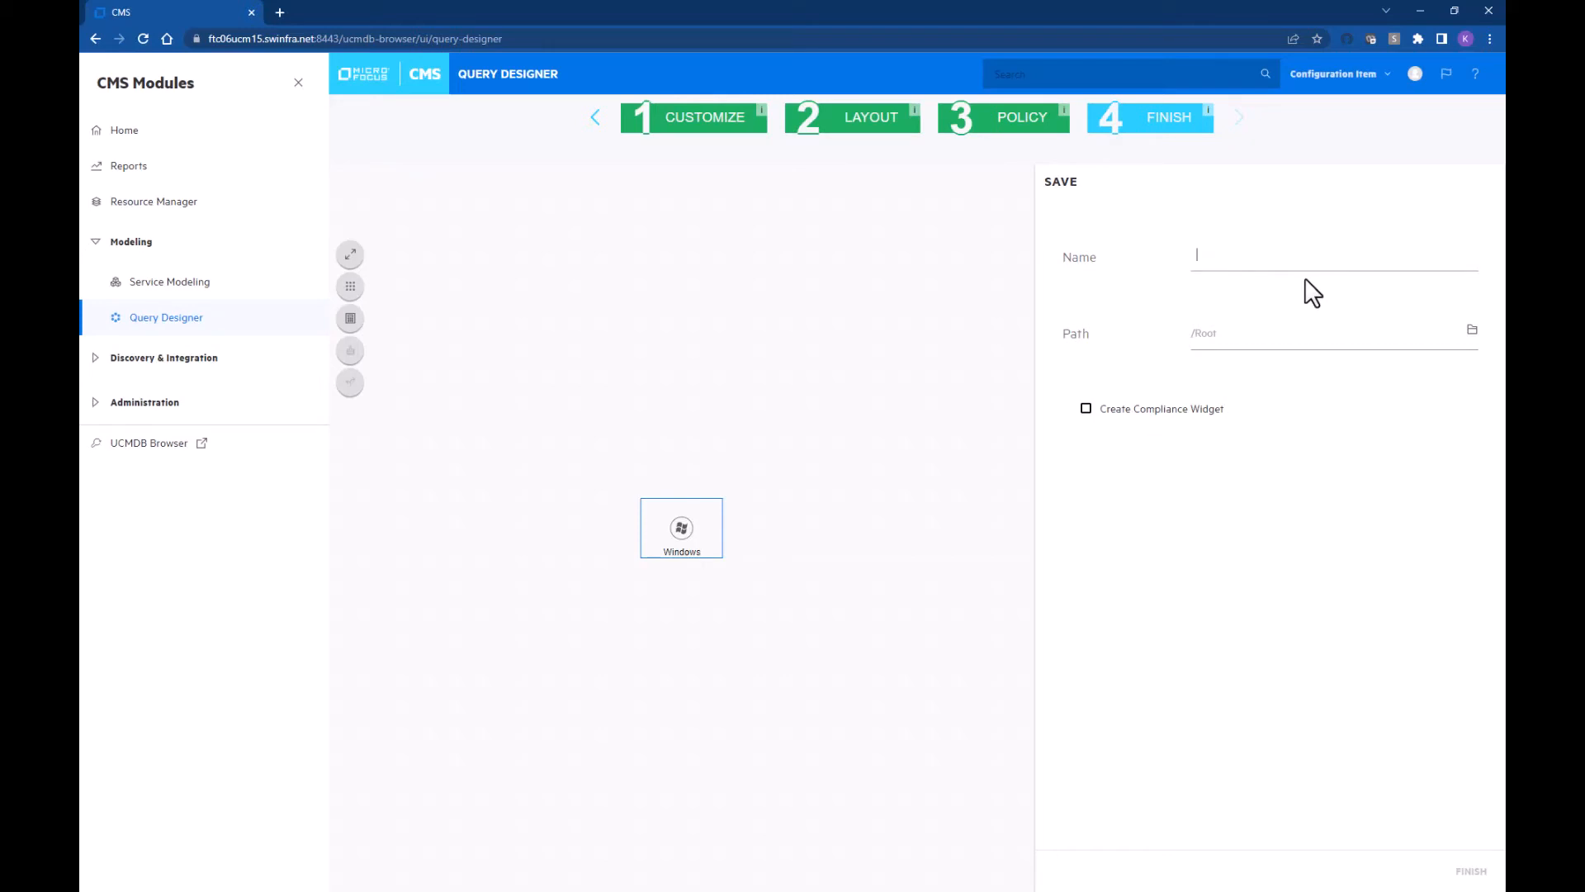
# Step: Name the compliance view 'Not 2012' with a compliance widget and finish it
pyautogui.write('Not 2012')
pyautogui.click(1160, 407)
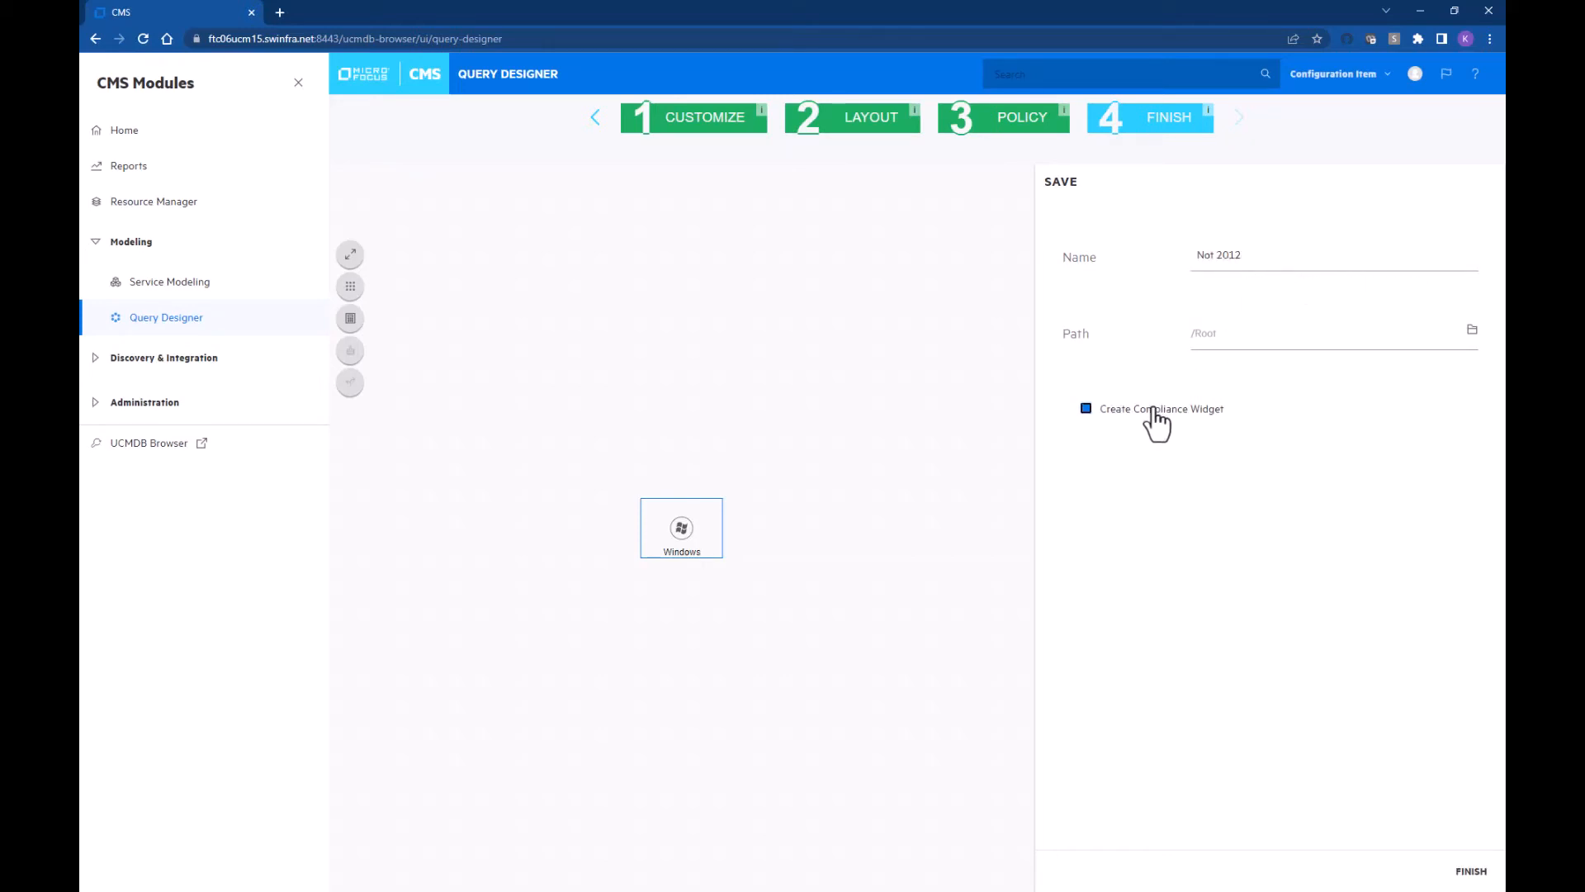
pyautogui.click(1472, 872)
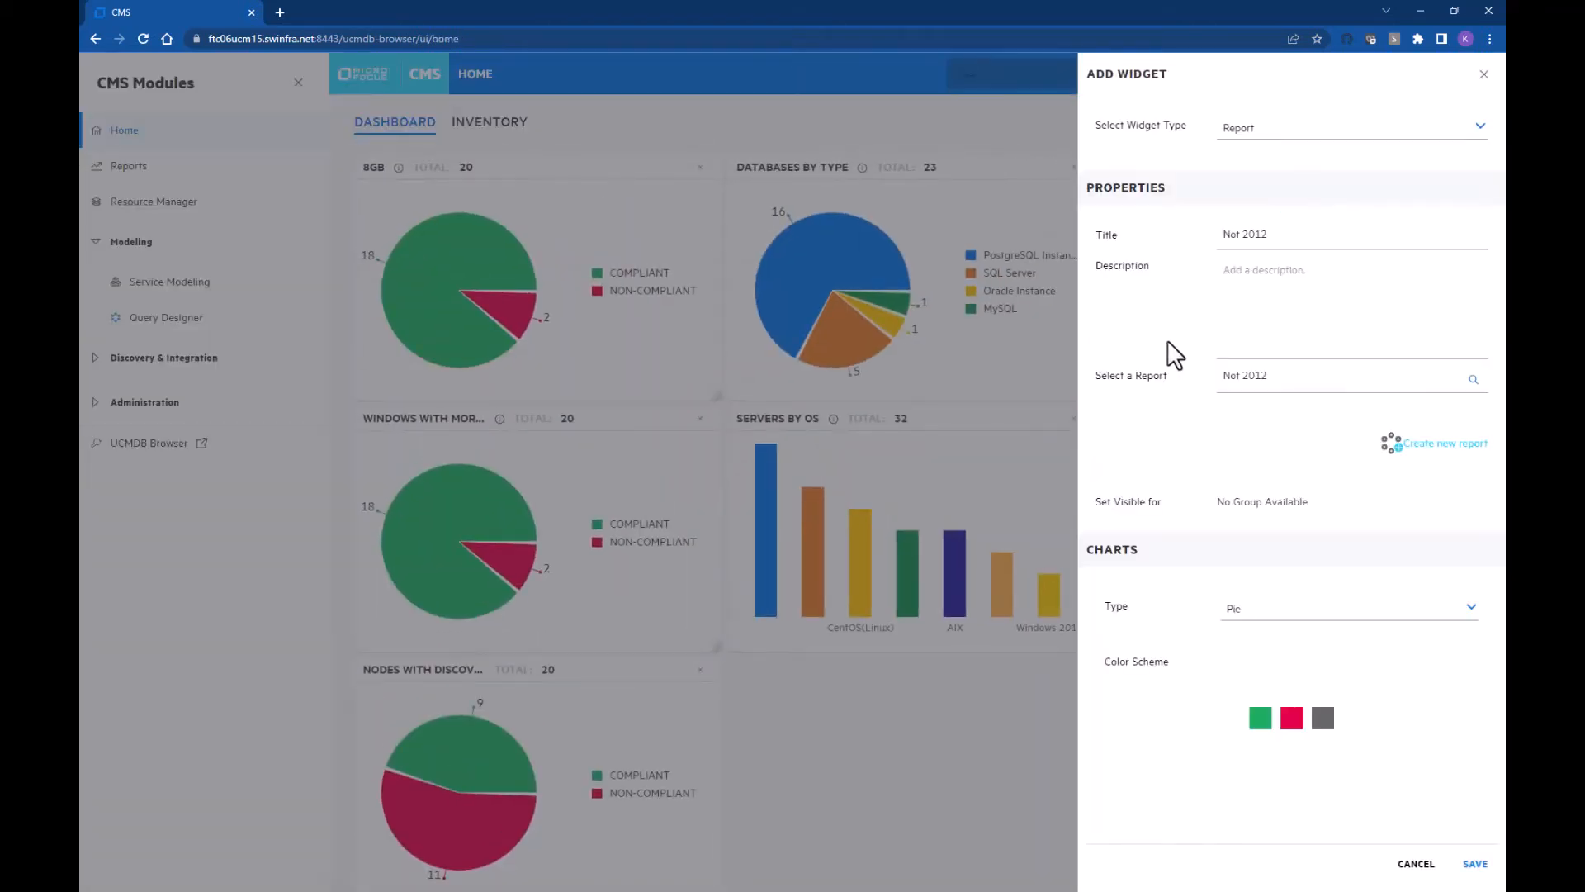
# Step: Save the widget with description 'test' and open its compliance results
pyautogui.click(1287, 297)
pyautogui.write('test')
pyautogui.click(1476, 864)
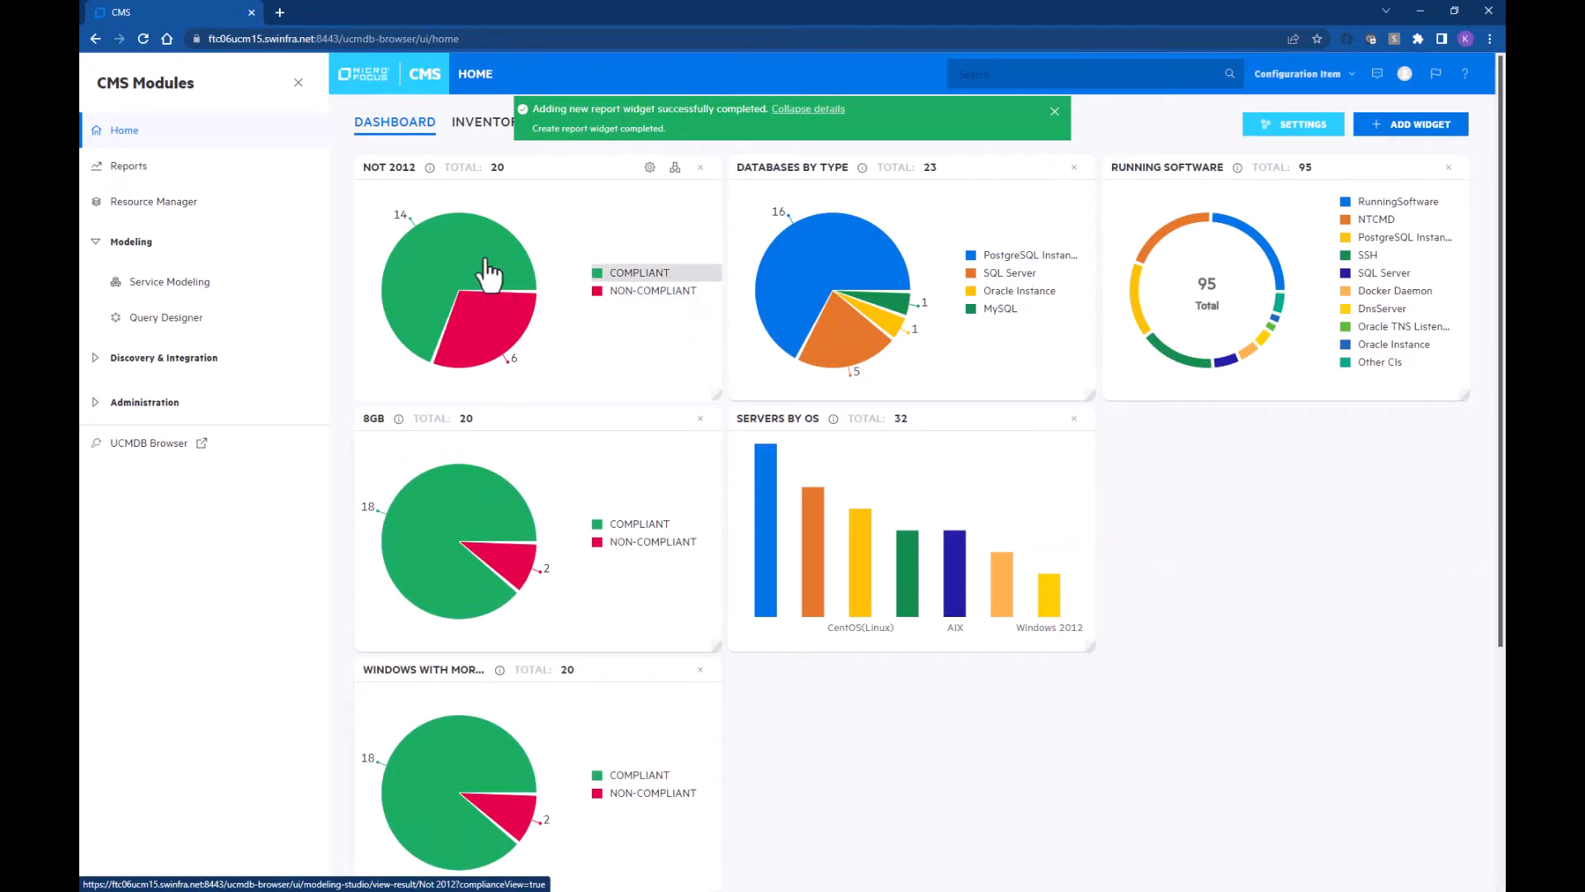
pyautogui.click(512, 342)
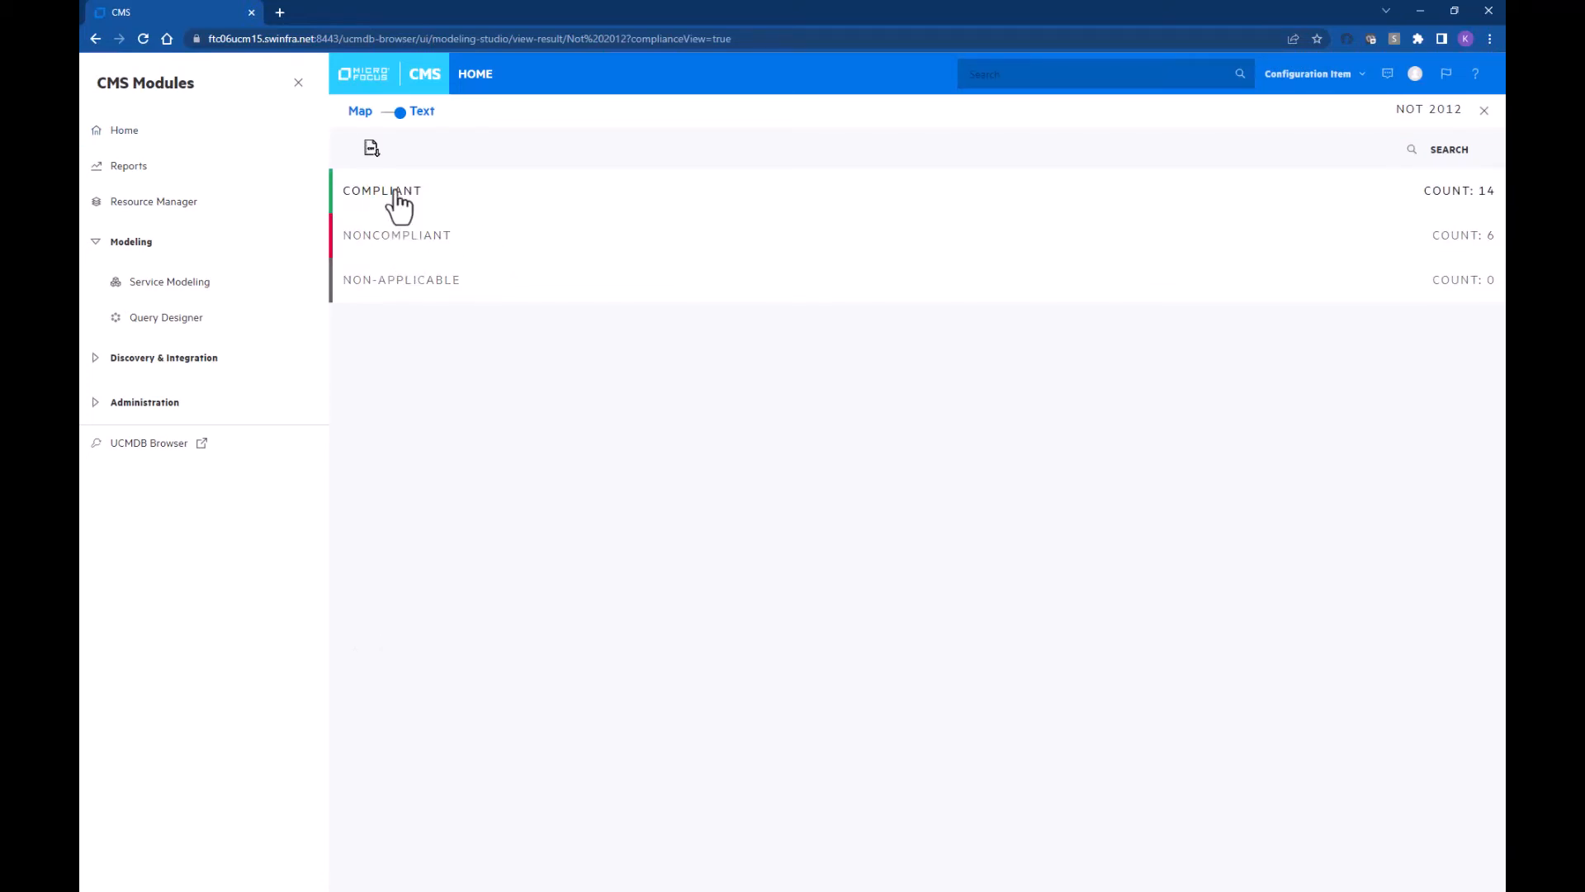
# Step: Review the 14 compliant and 6 noncompliant hosts, then return home
pyautogui.click(399, 198)
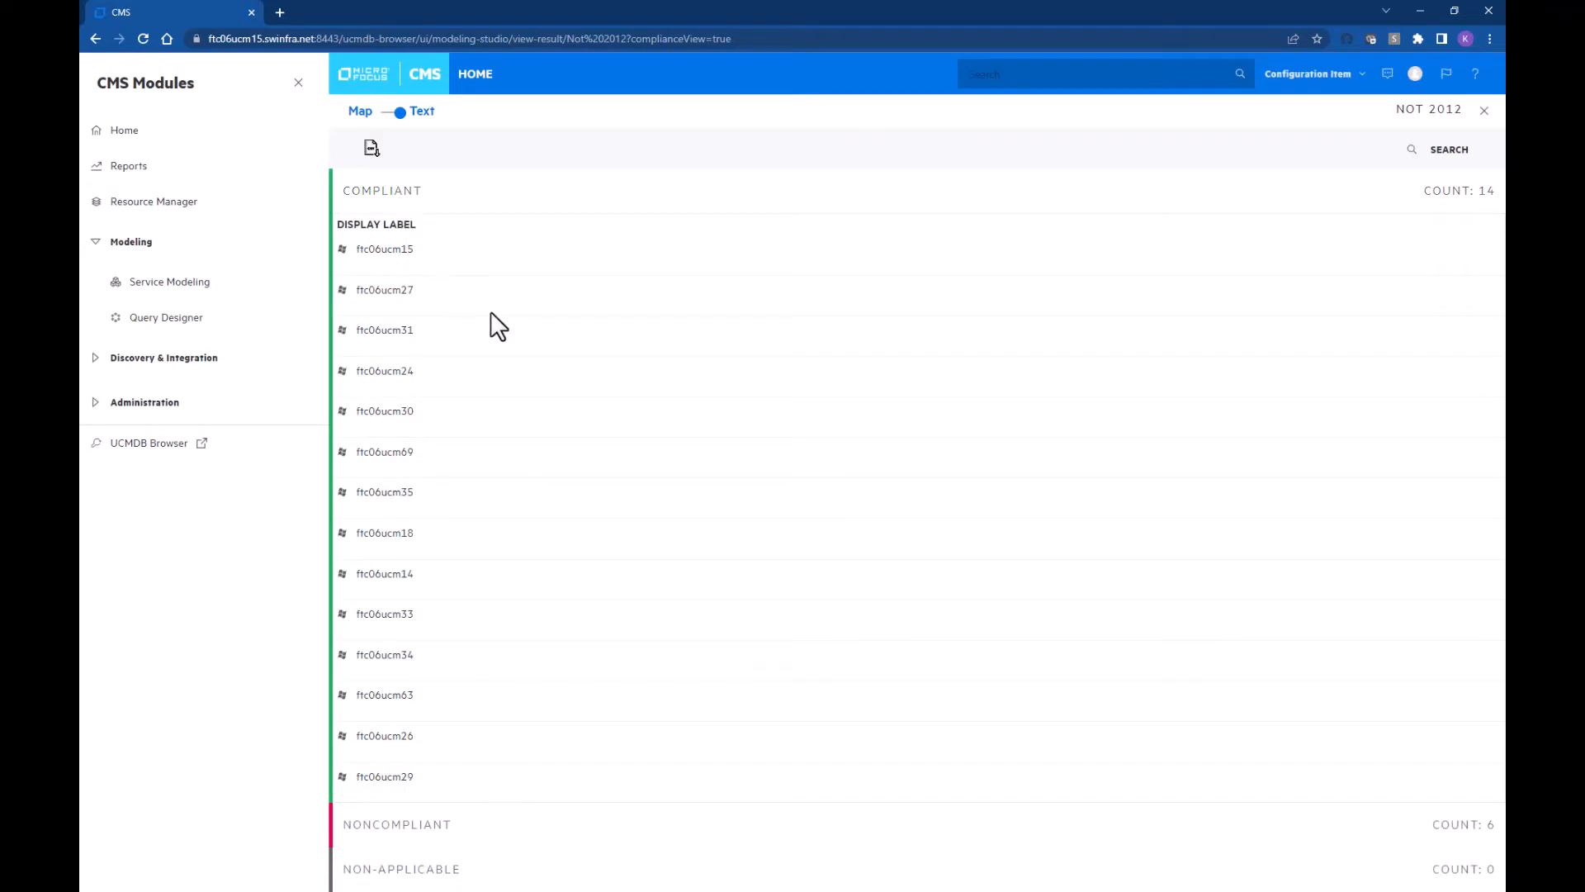
pyautogui.click(397, 825)
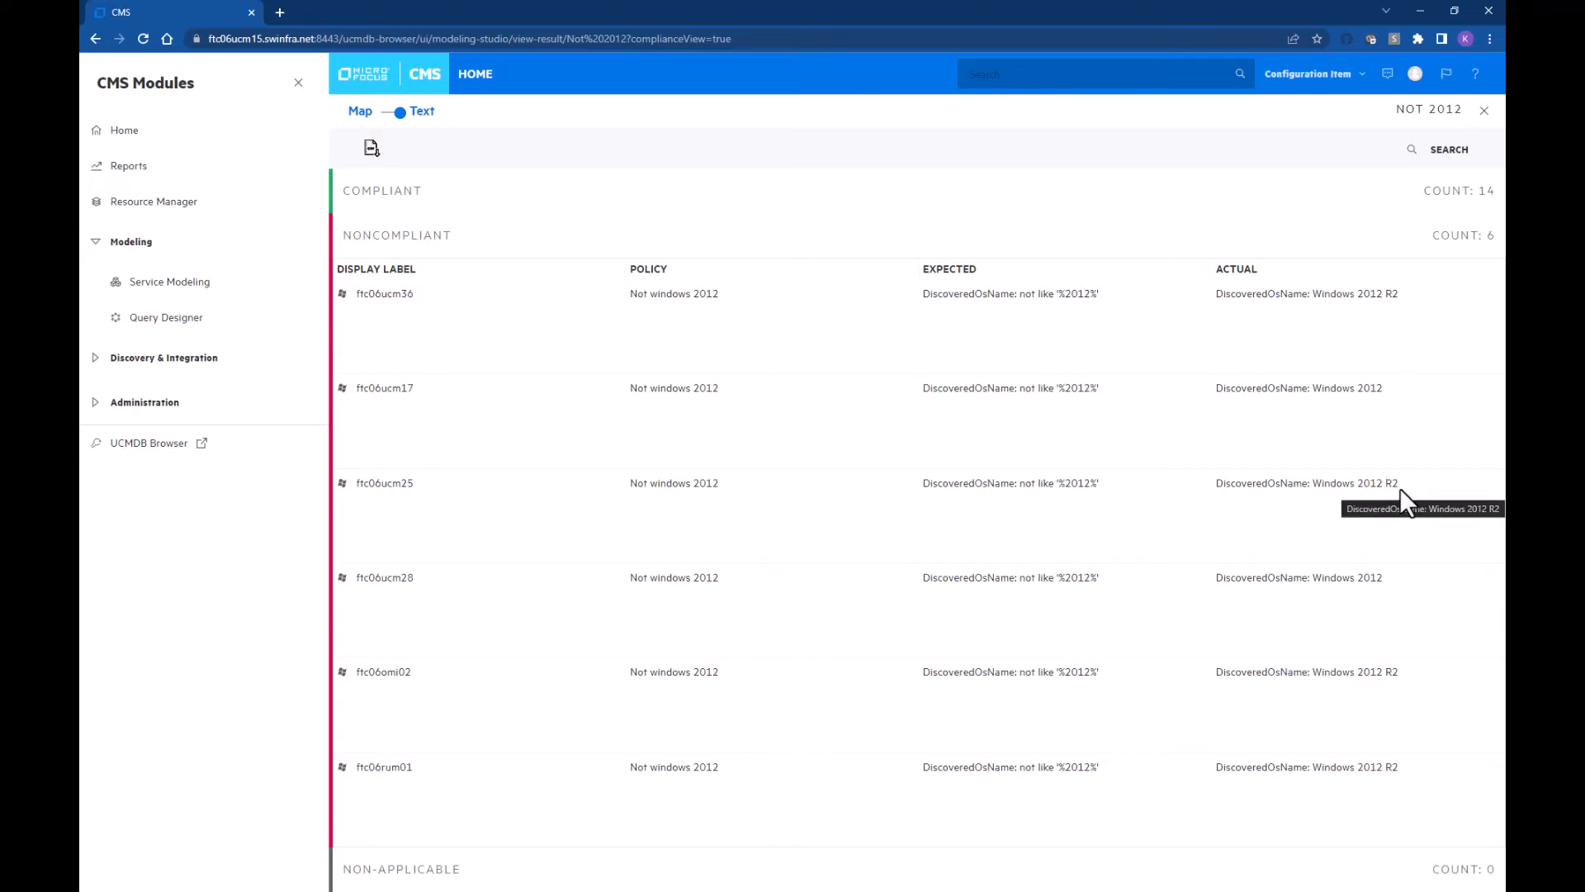
pyautogui.click(298, 83)
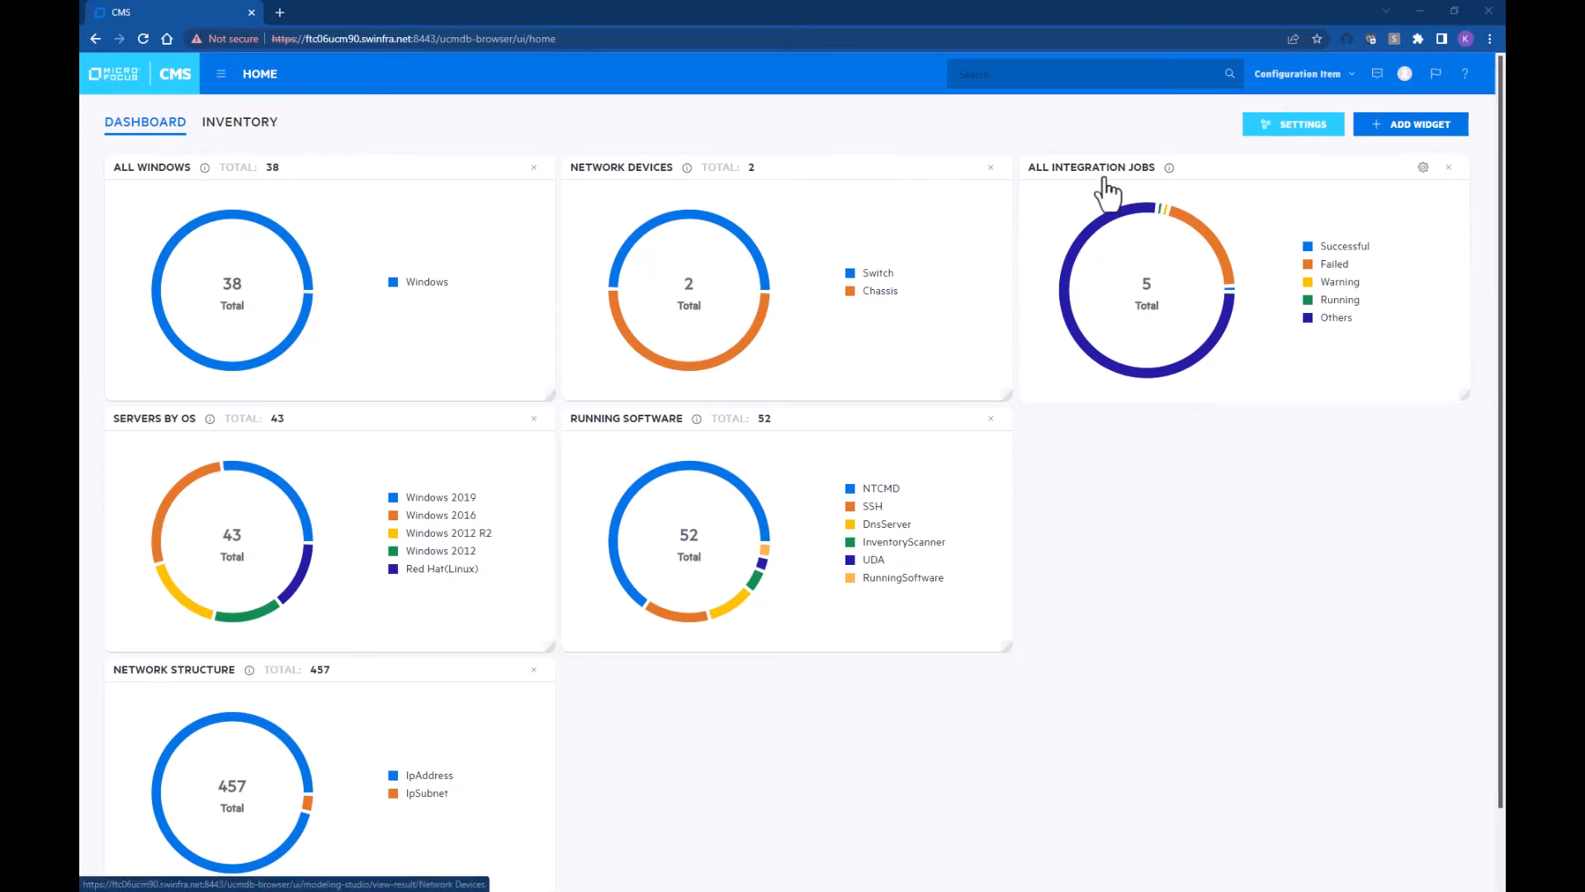
# Step: Bring up the help menu from the top bar
pyautogui.click(1466, 76)
# Step: Open the REST API Reference and expand POST /authenticate to see its example body
pyautogui.click(1397, 137)
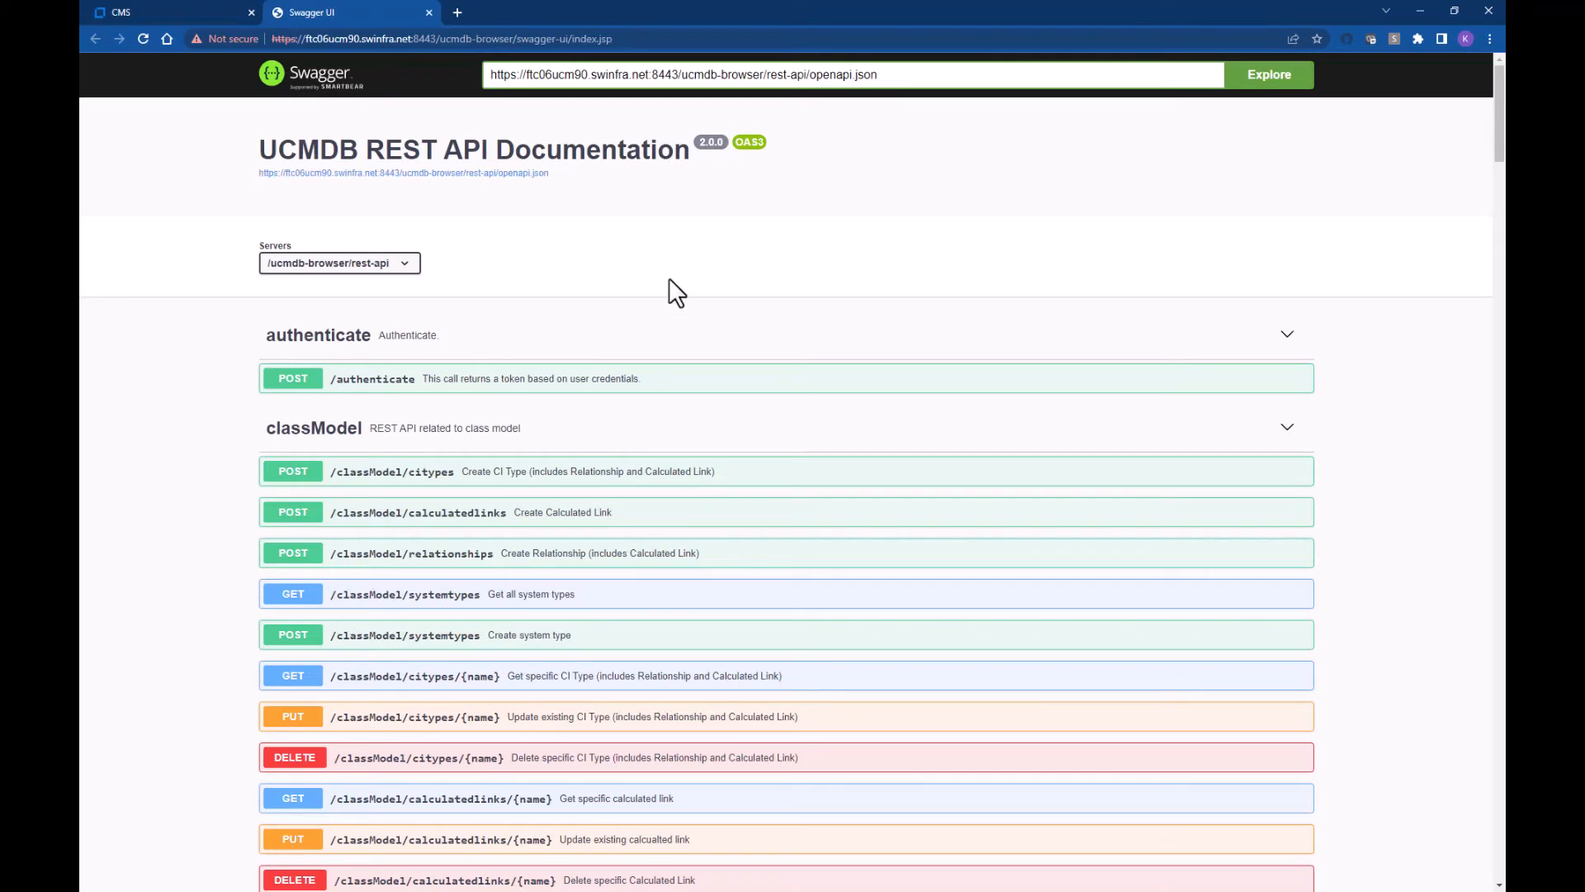
pyautogui.click(388, 395)
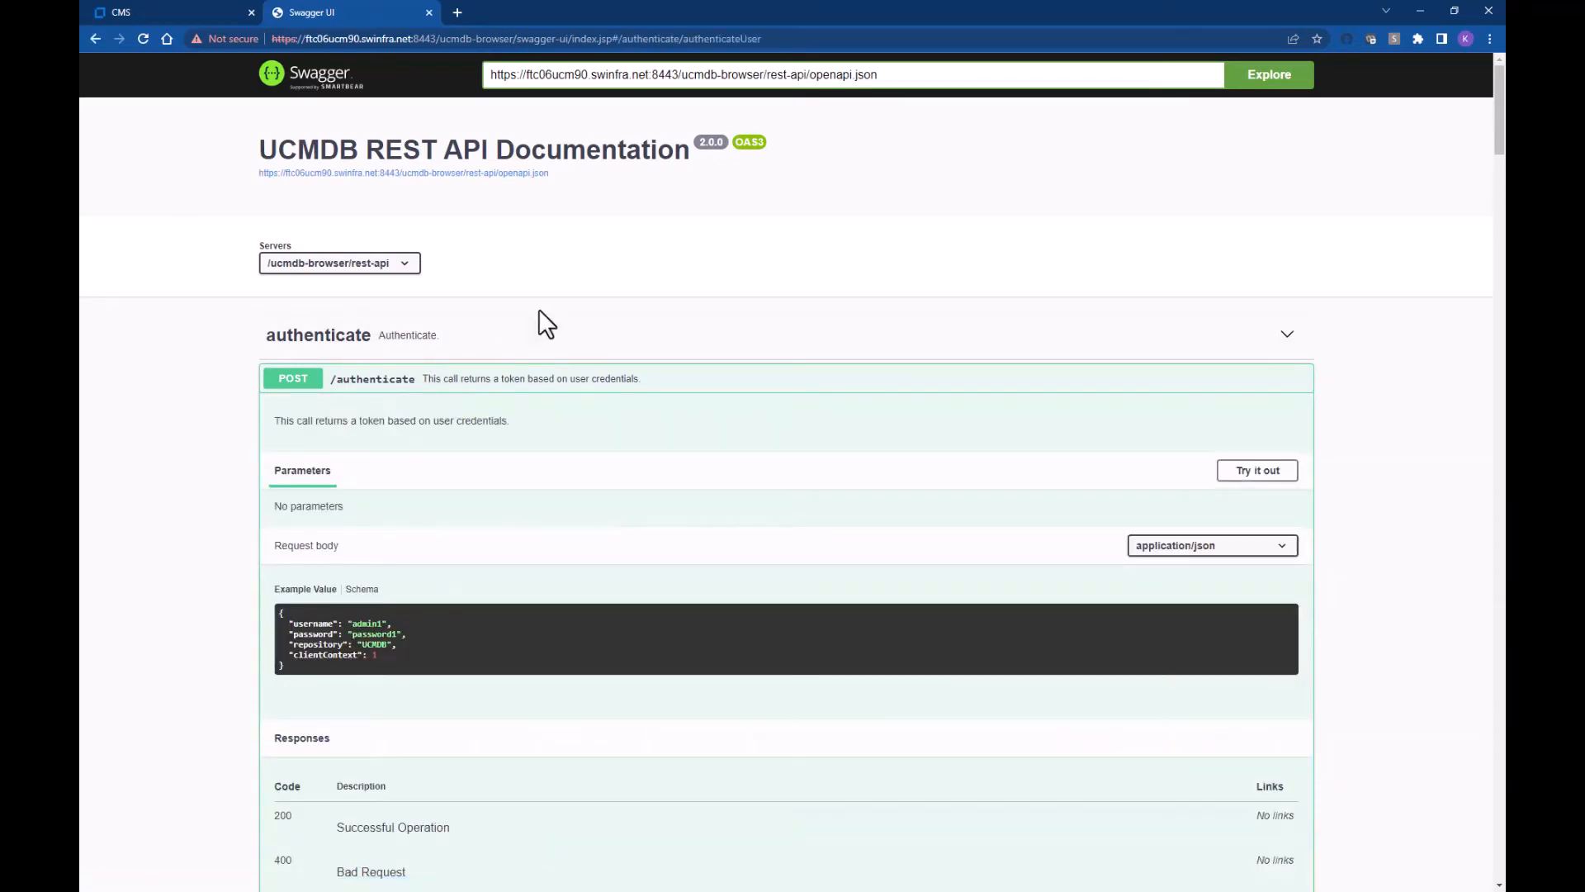
pyautogui.scroll(-2, 538, 313)
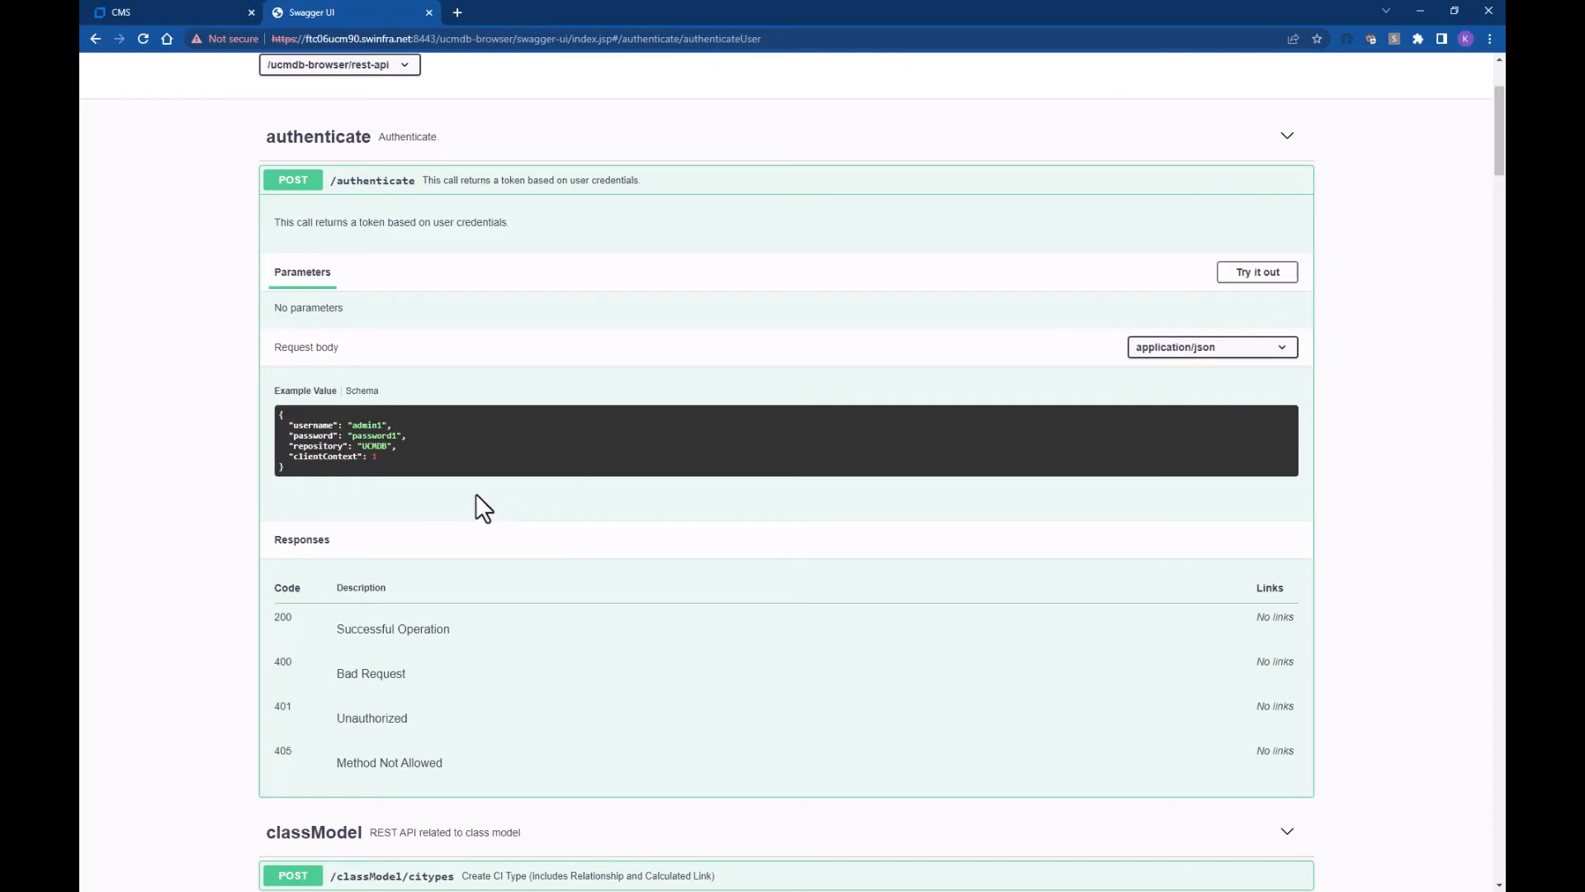
pyautogui.hotkey('ctrl', 'f')
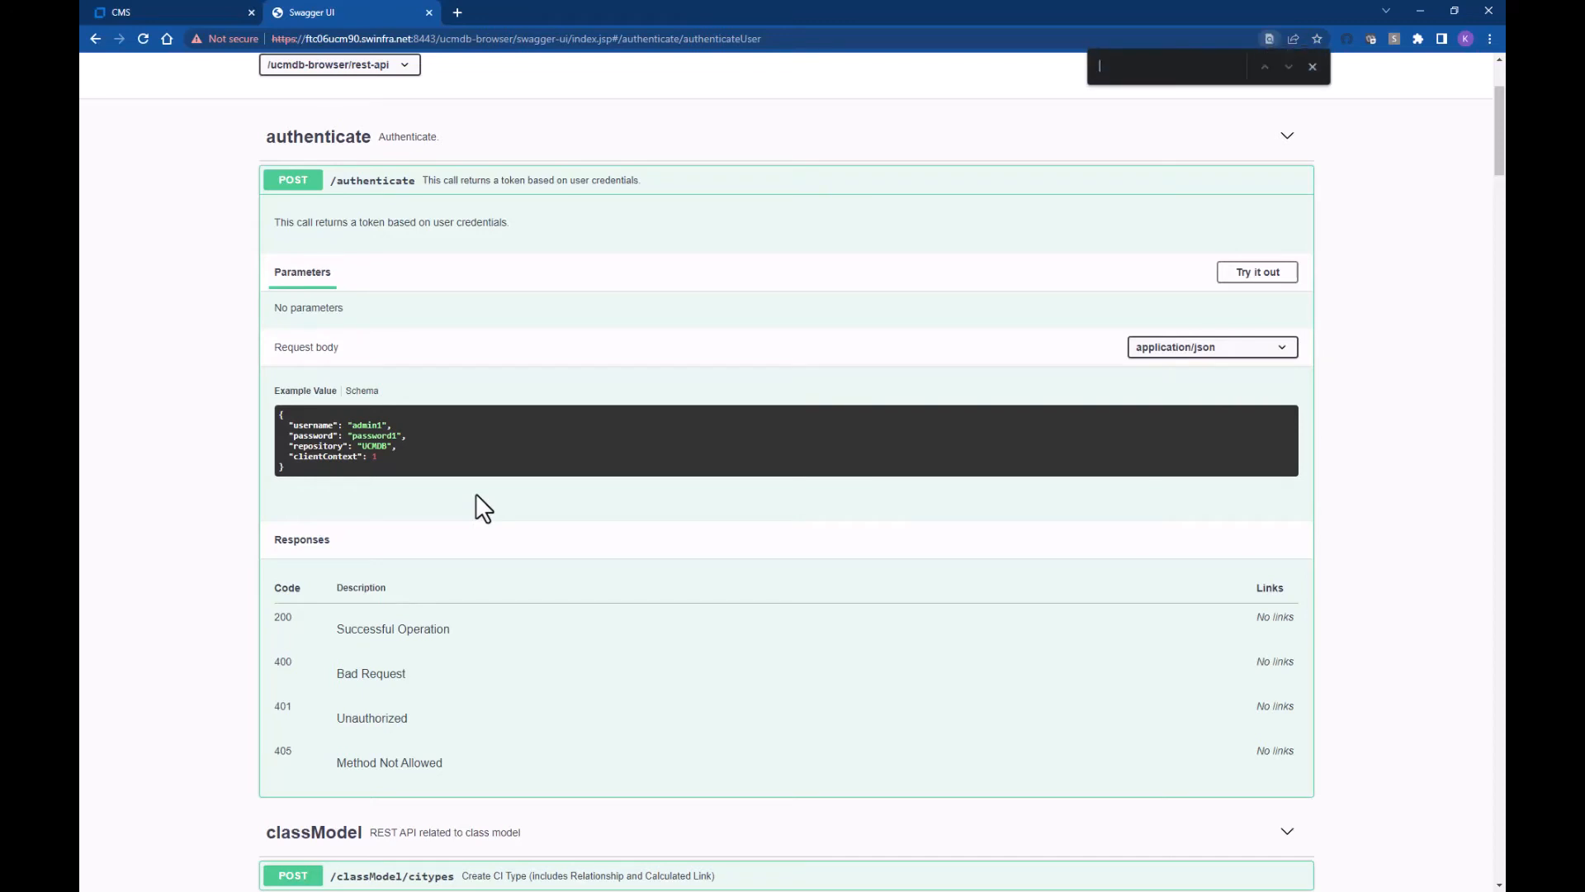
# Step: Find the report section and expand GET /report/change/view/{viewName}/results
pyautogui.write('report')
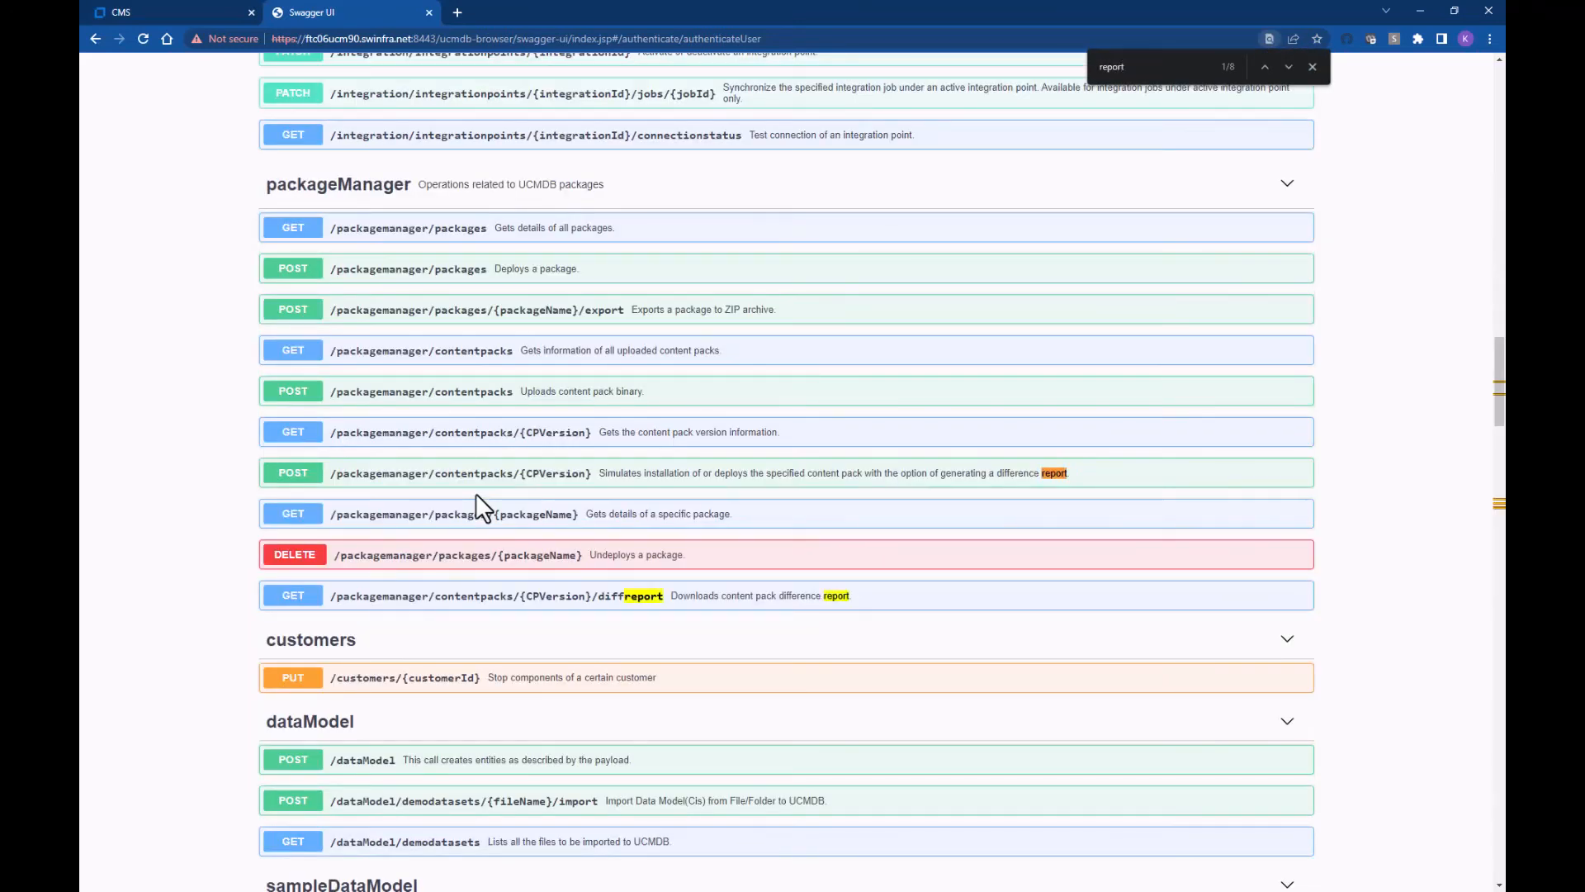
pyautogui.click(1285, 66)
pyautogui.click(1285, 66)
pyautogui.click(1289, 67)
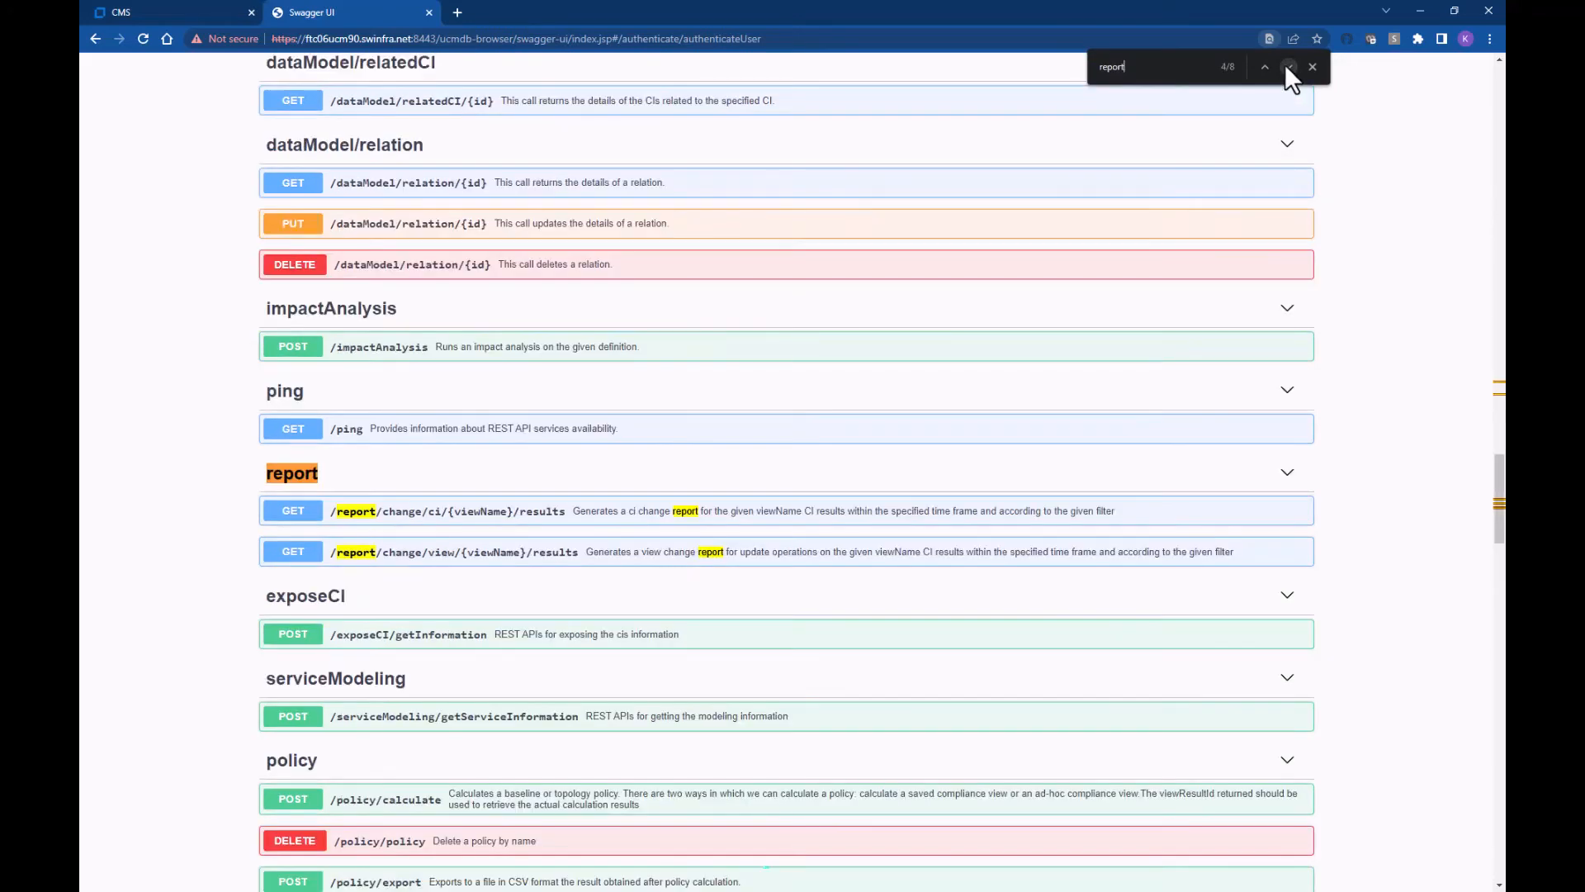
pyautogui.scroll(-2, 1026, 325)
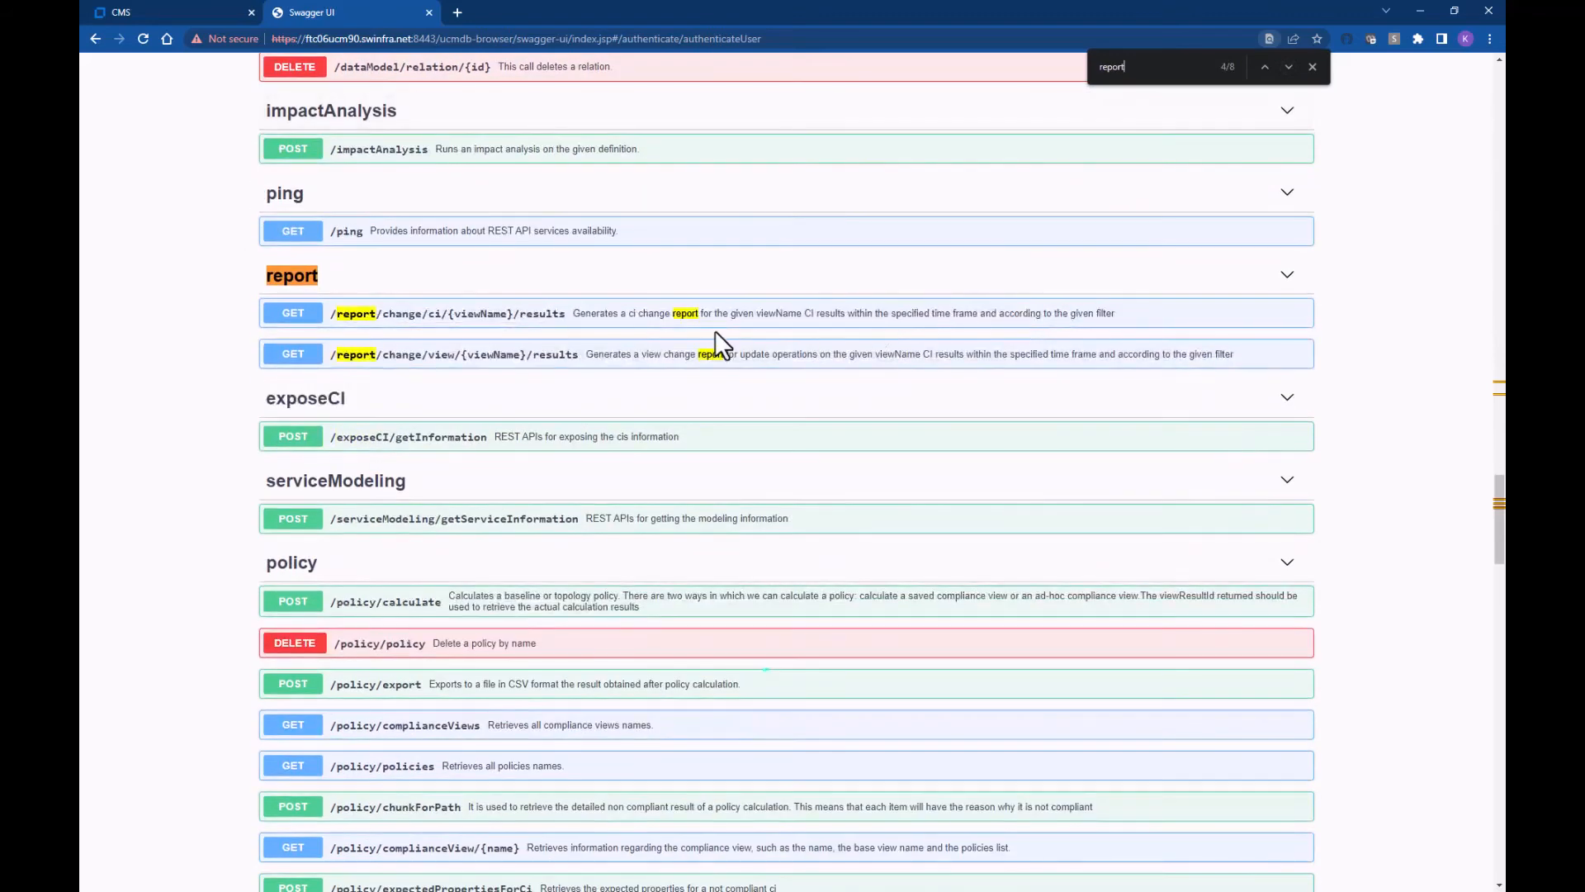
pyautogui.click(543, 358)
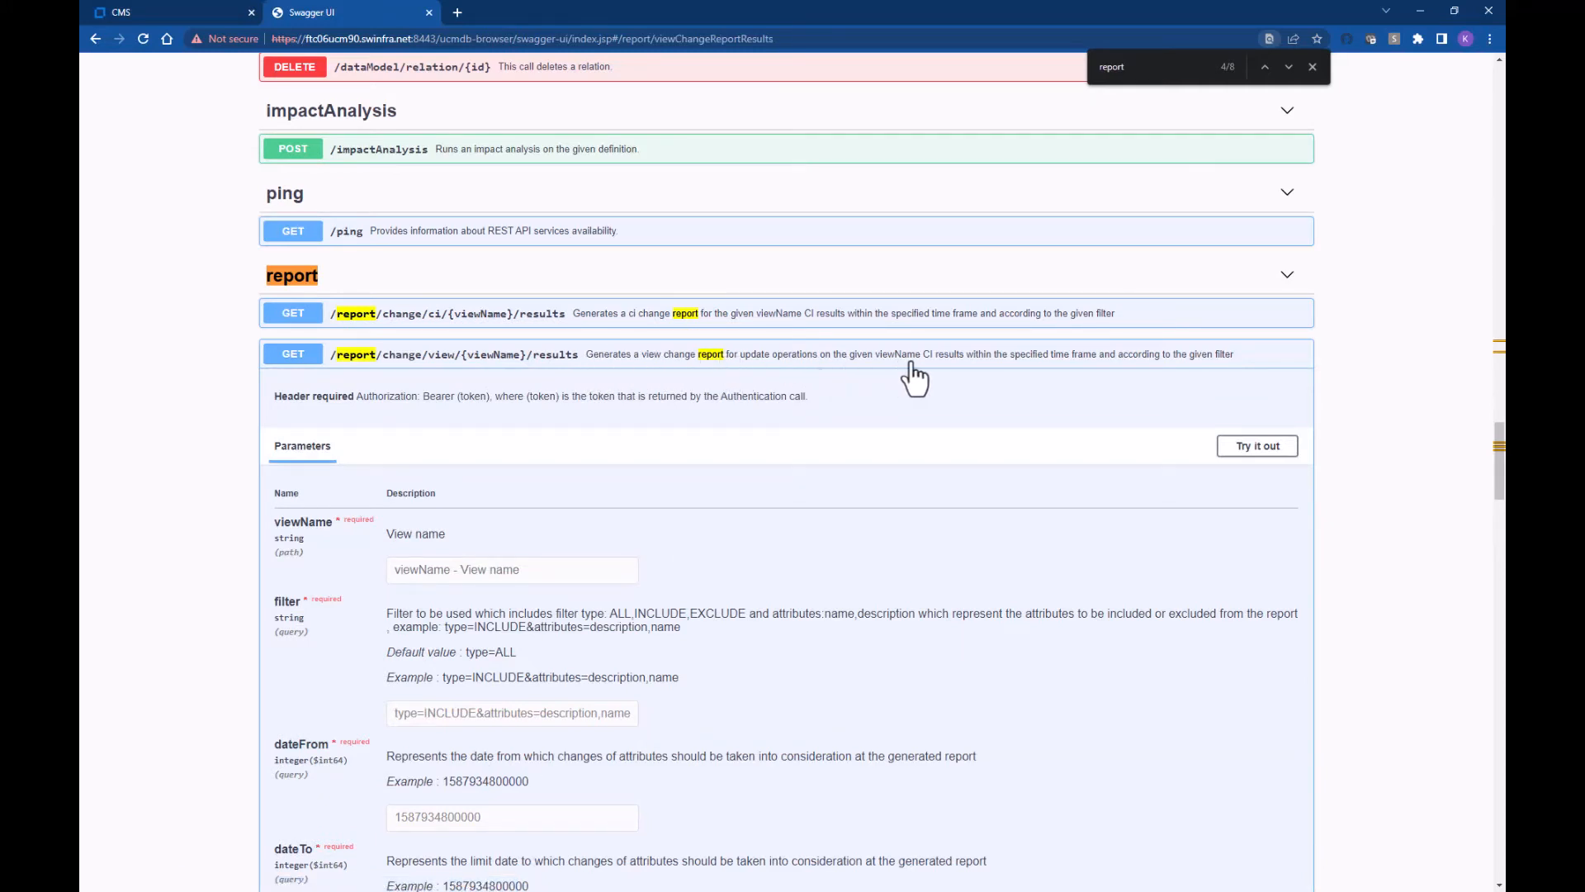
# Step: Enable Try it out and set viewName to 'All My Windows Servers'
pyautogui.scroll(-2, 863, 479)
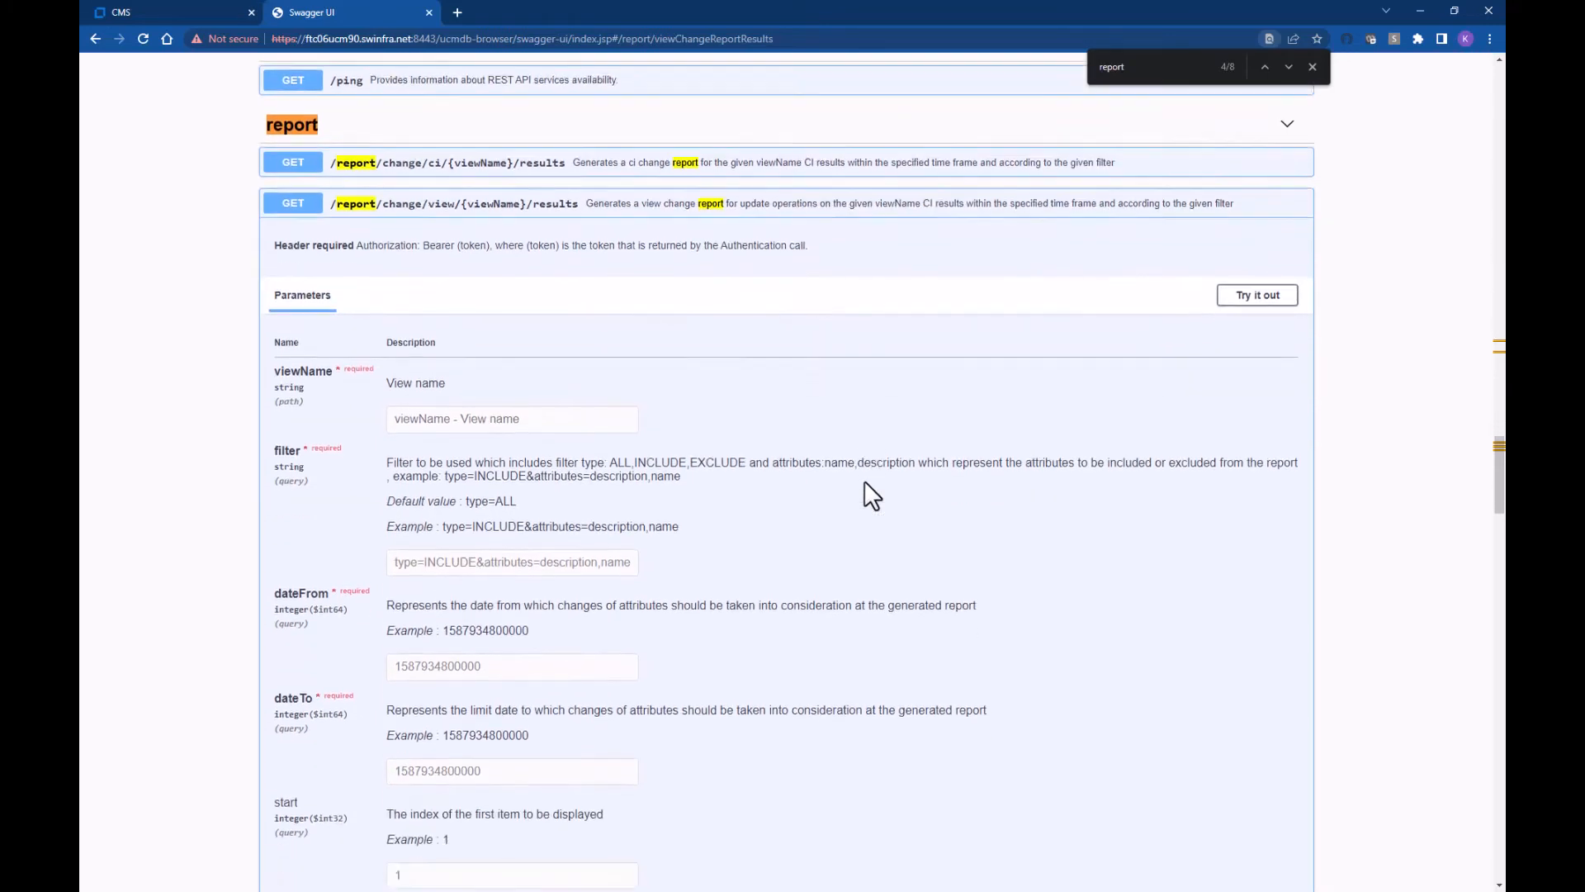
pyautogui.click(1251, 250)
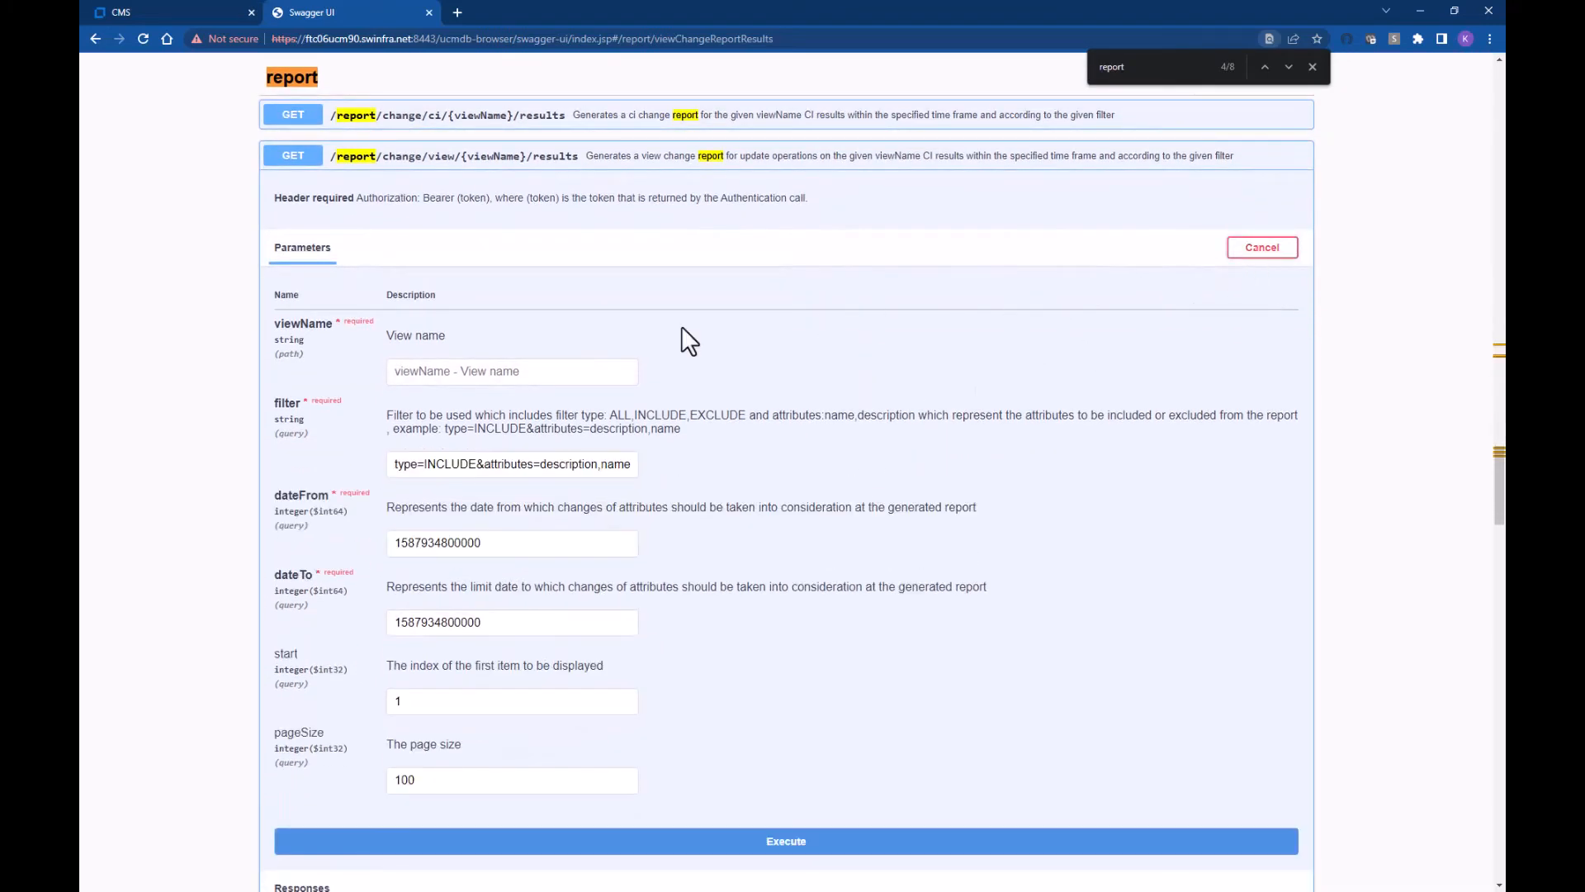
pyautogui.click(482, 371)
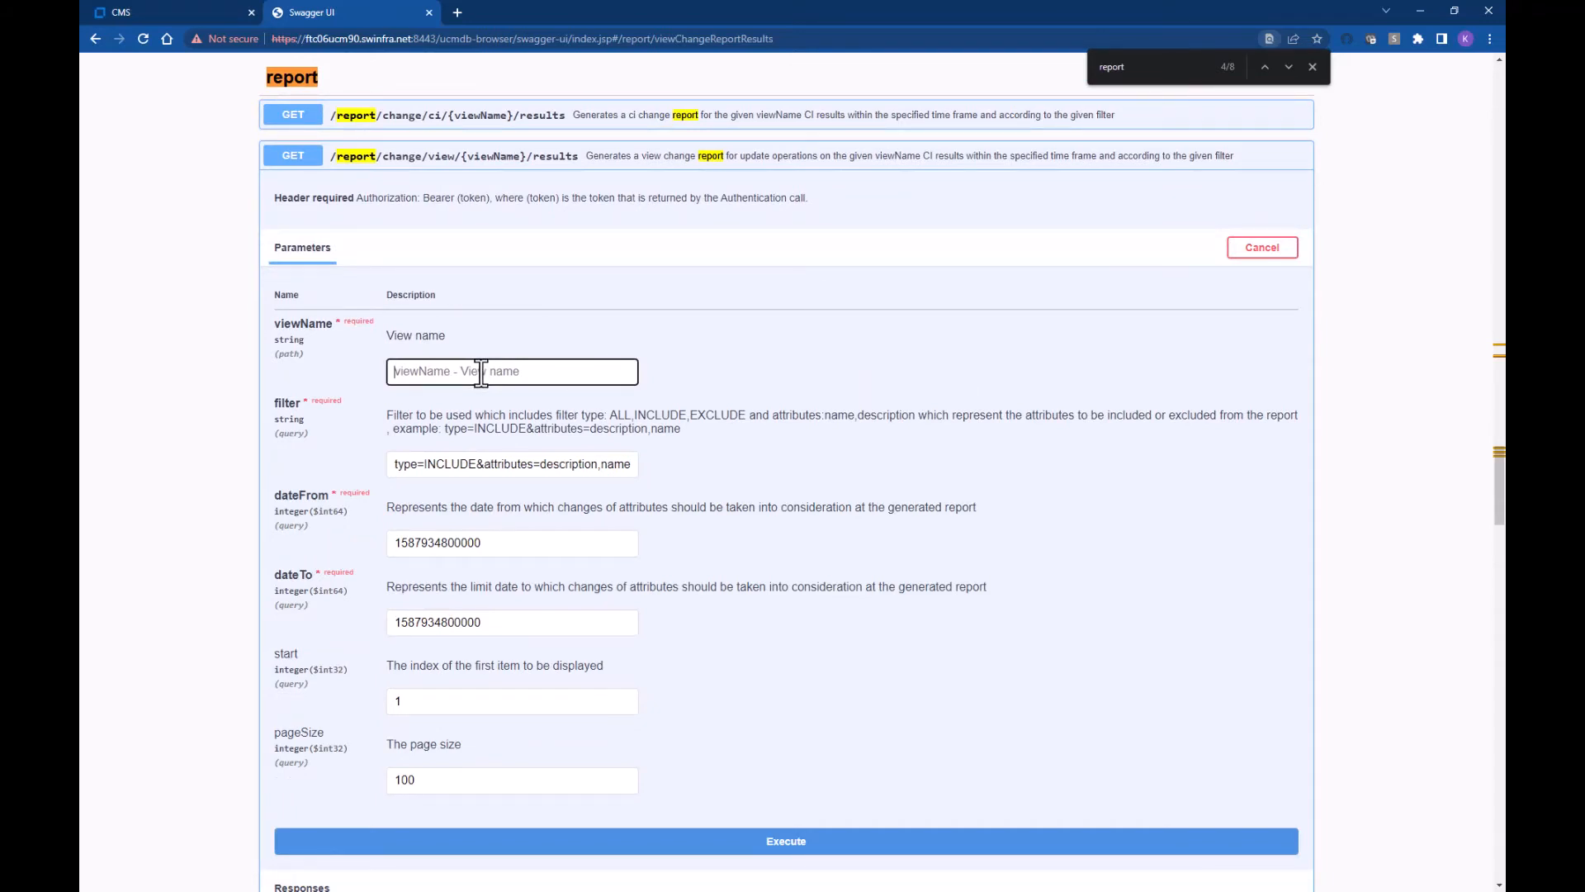
pyautogui.write('All My Windows Servers')
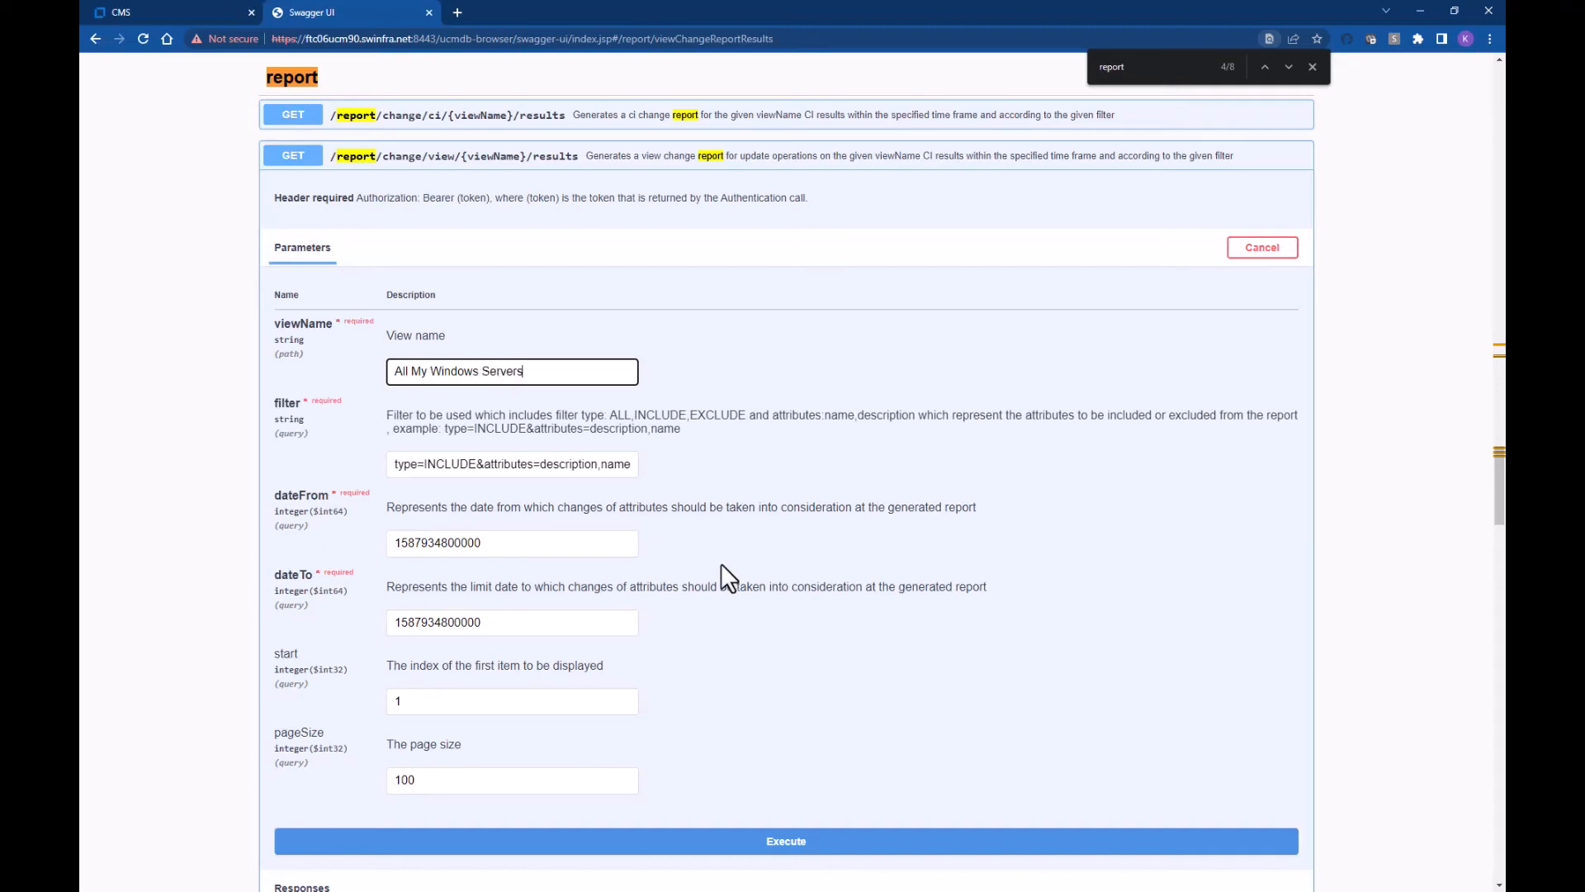
# Step: Change the filter type from INCLUDE to ALL
pyautogui.scroll(-1, 721, 563)
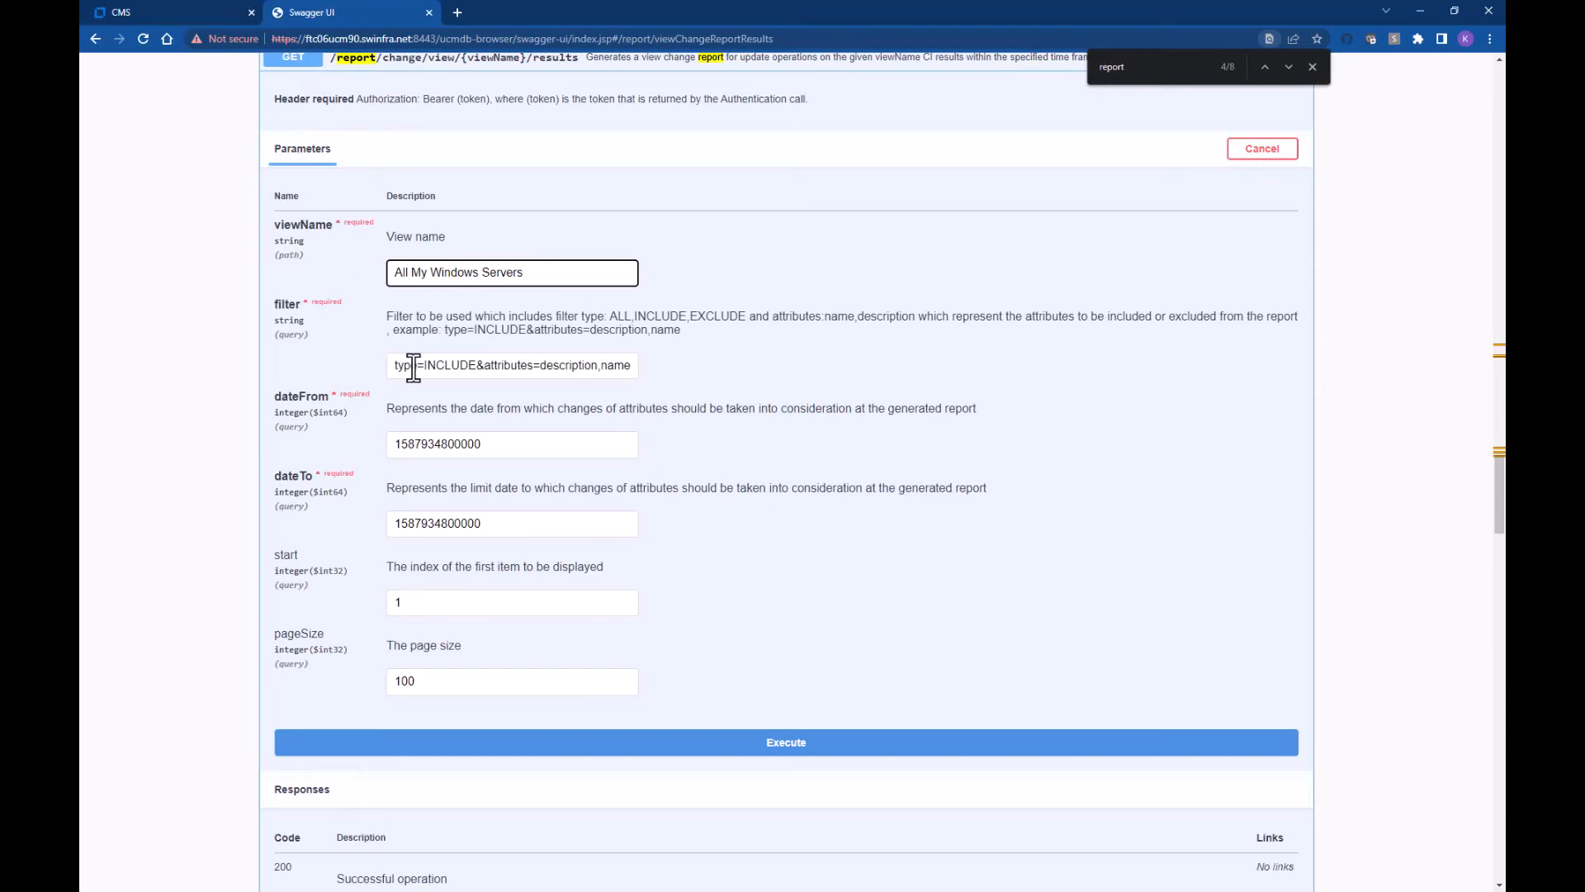
pyautogui.click(457, 365)
pyautogui.moveTo(426, 364); pyautogui.dragTo(476, 365)
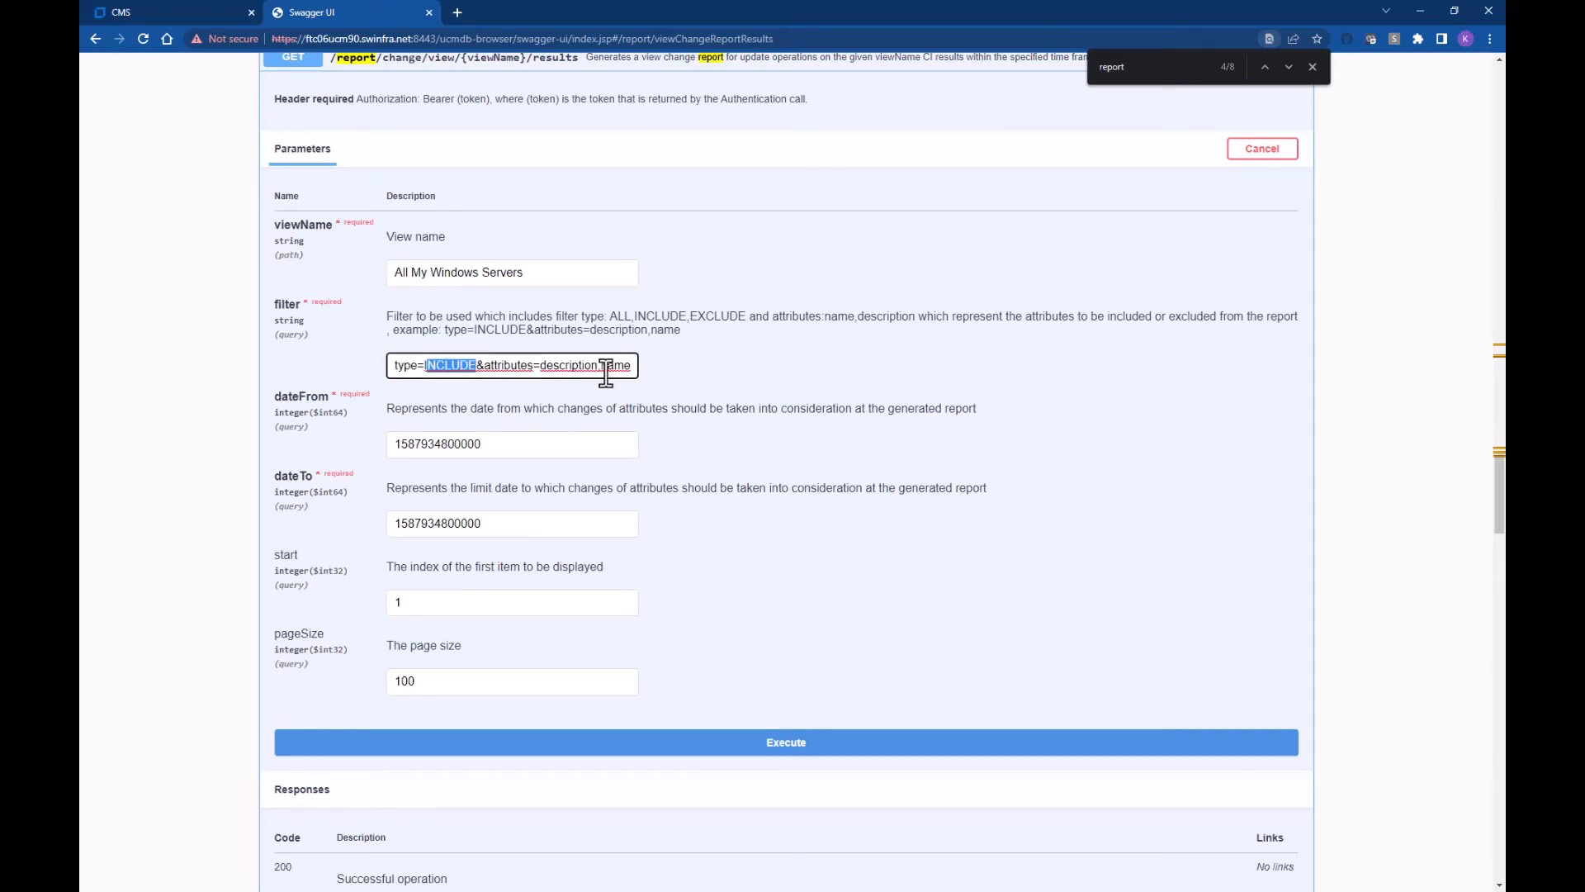
pyautogui.press('BackSpace')
pyautogui.write('ALL')
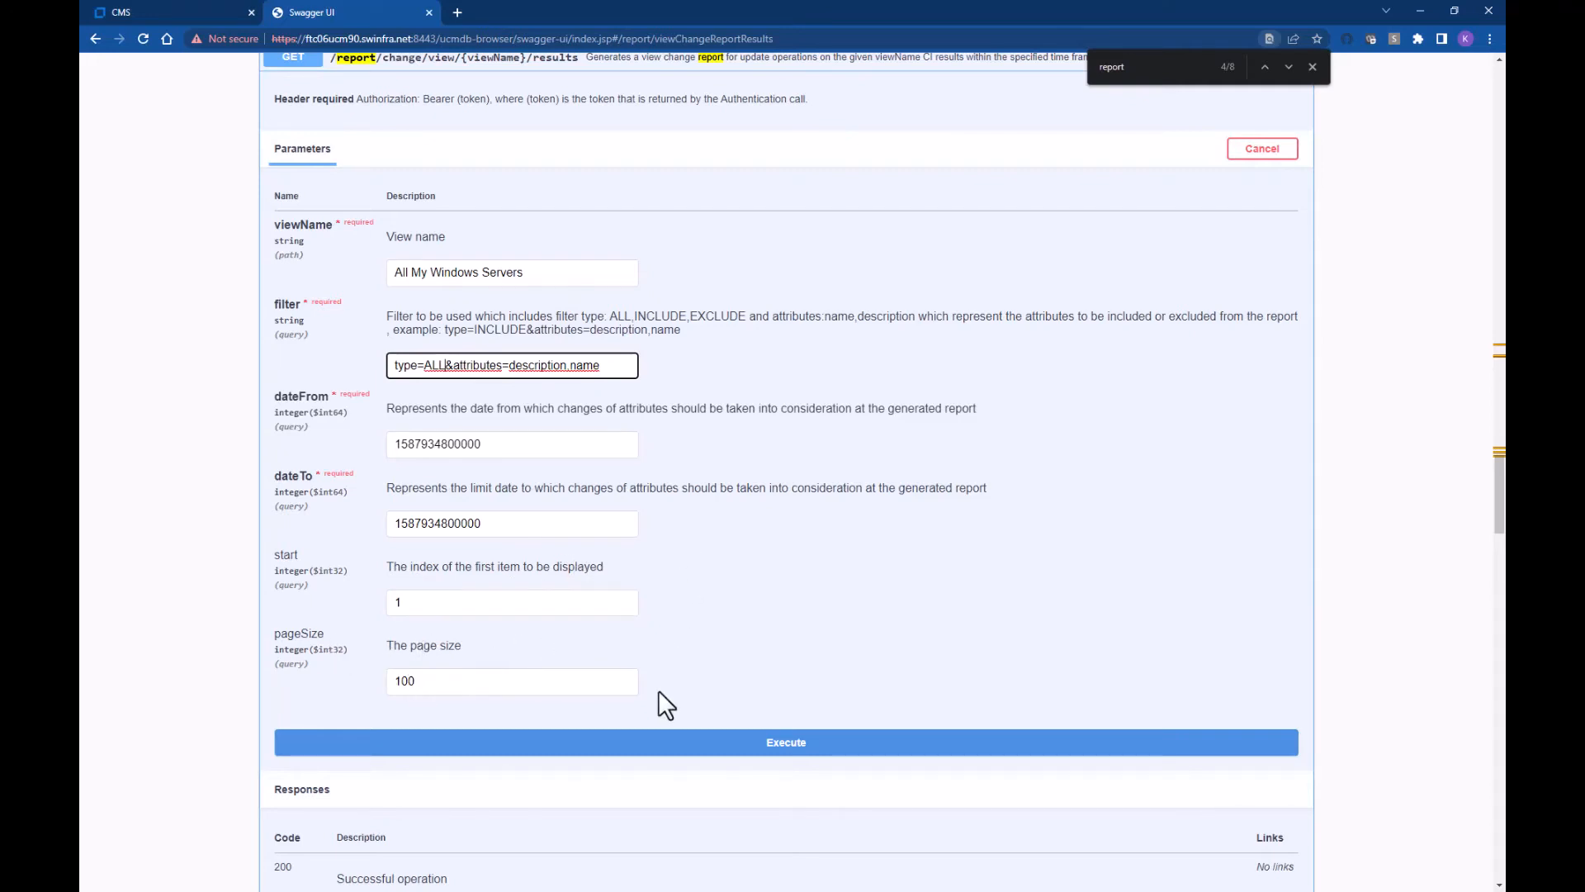
# Step: Execute the change report request, getting 400 Bad Request, and open Chrome DevTools
pyautogui.click(659, 742)
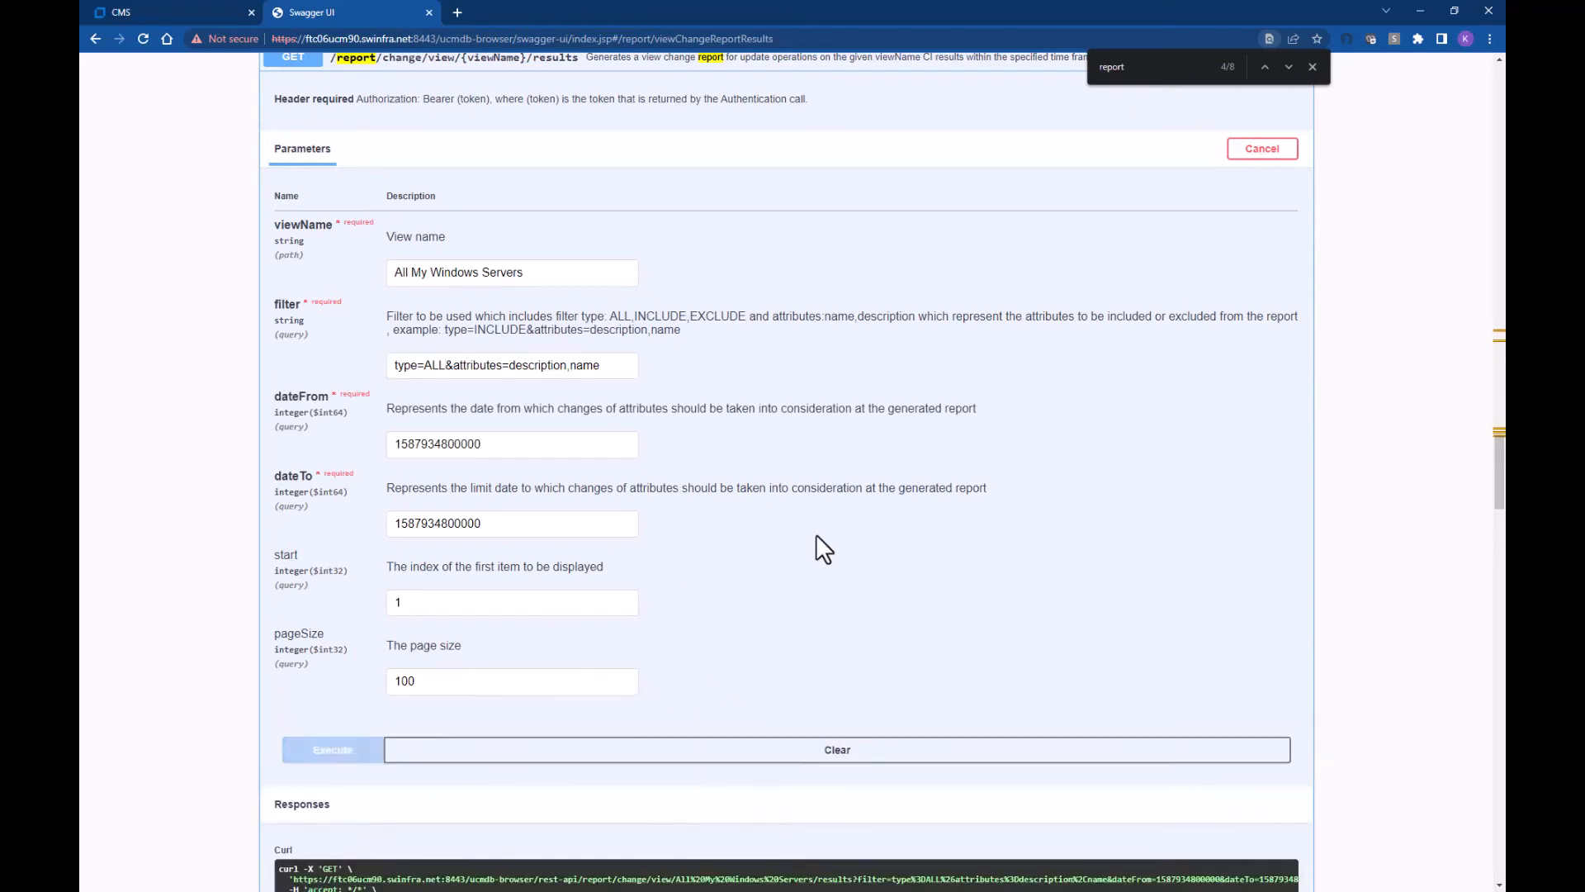
pyautogui.scroll(-1, 816, 534)
pyautogui.scroll(-7, 816, 533)
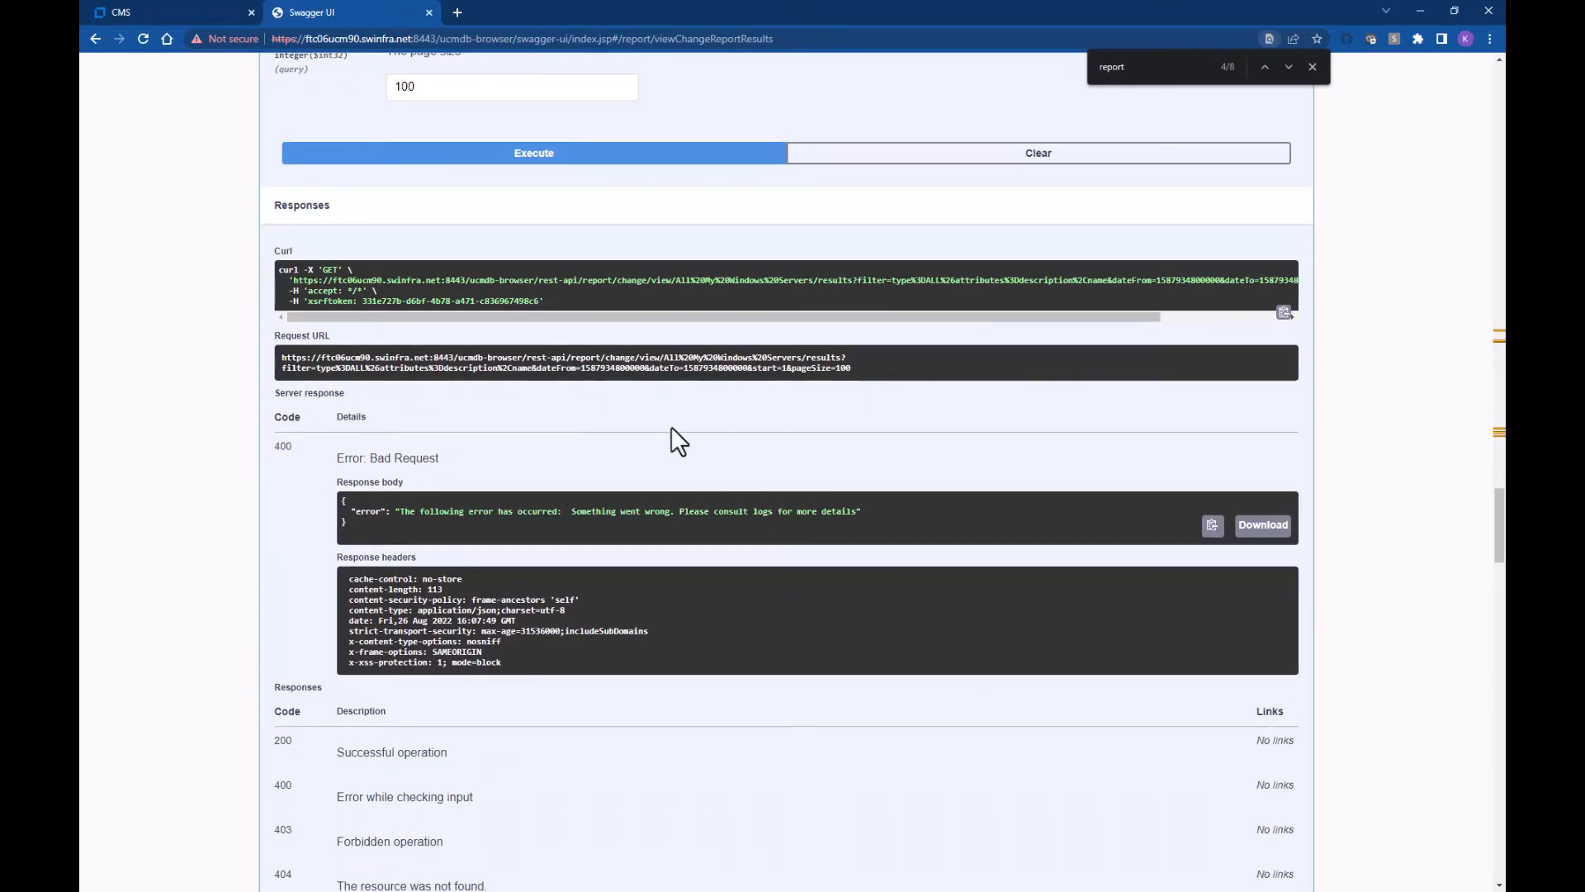
pyautogui.click(1313, 66)
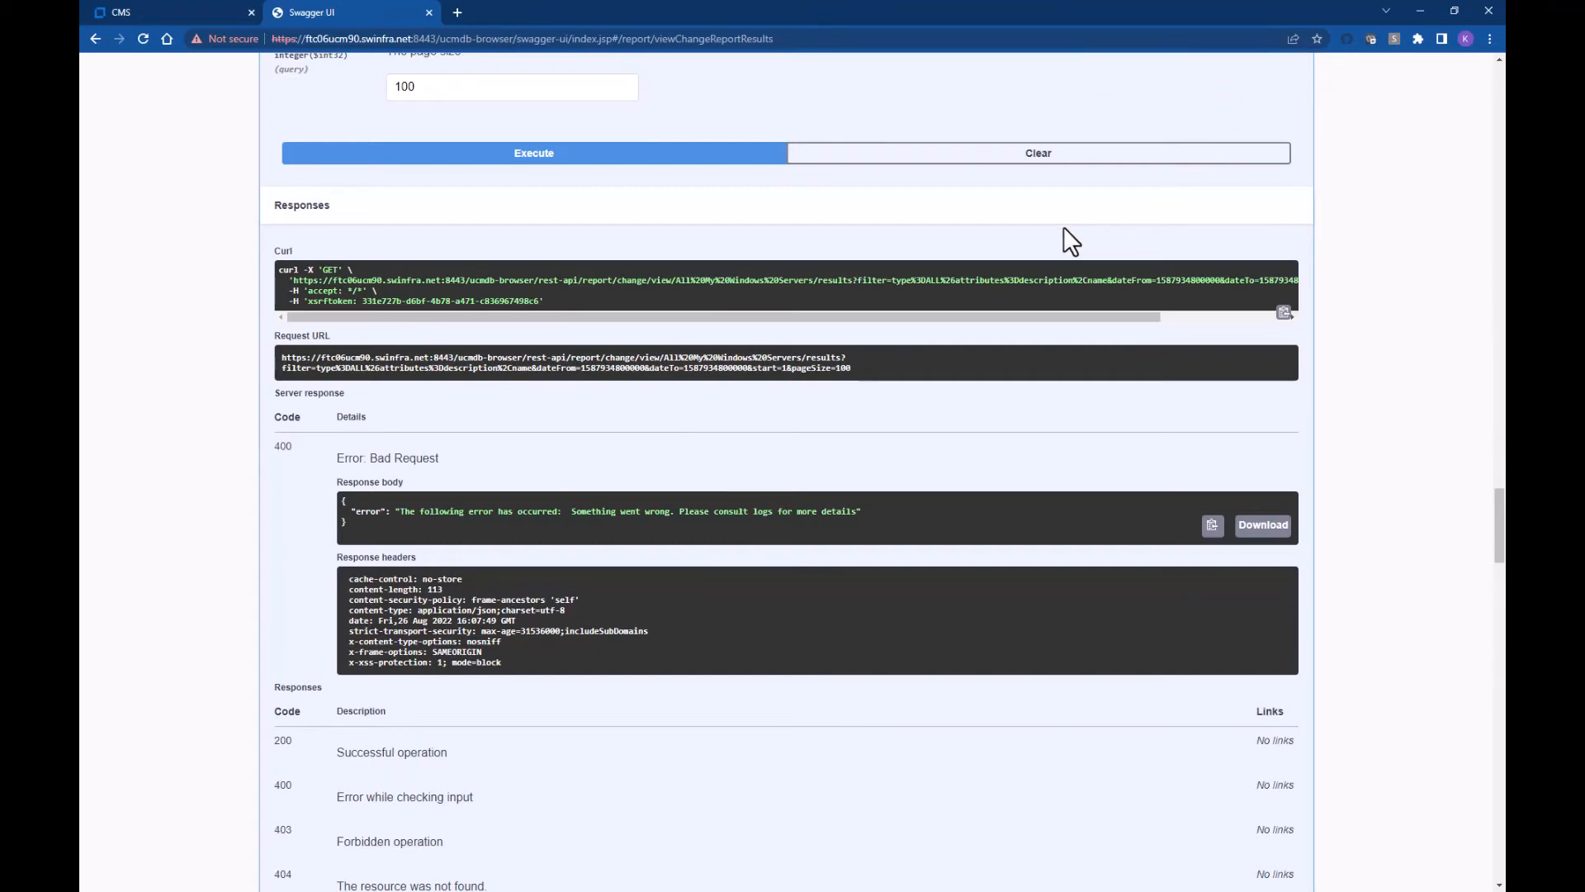
pyautogui.press('F12')
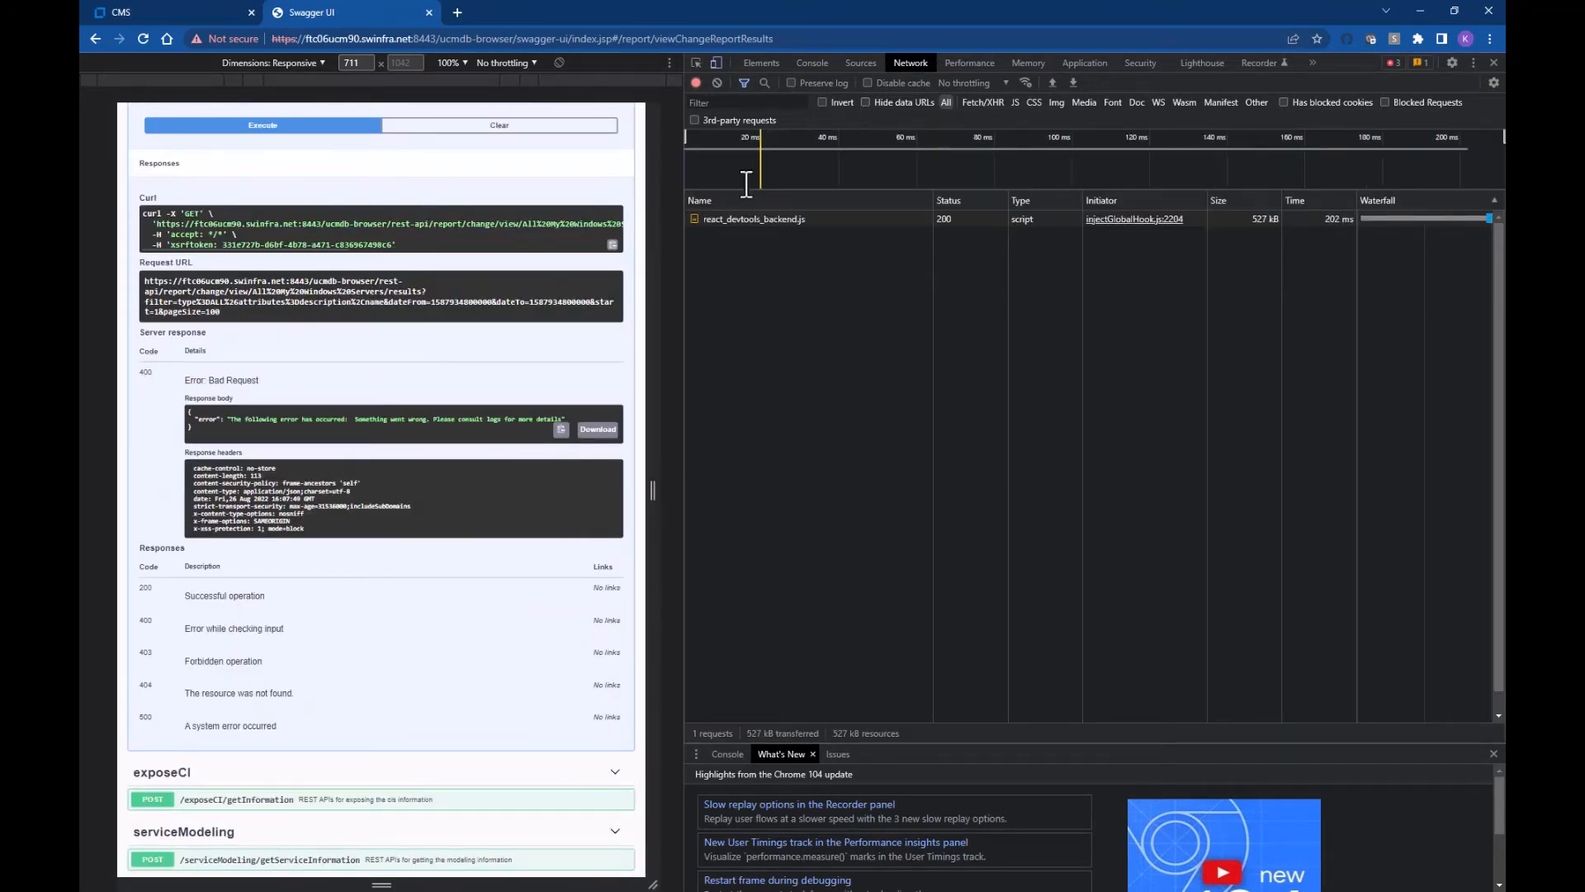
# Step: Re-execute the request with Network recording and select the failed results request
pyautogui.click(900, 62)
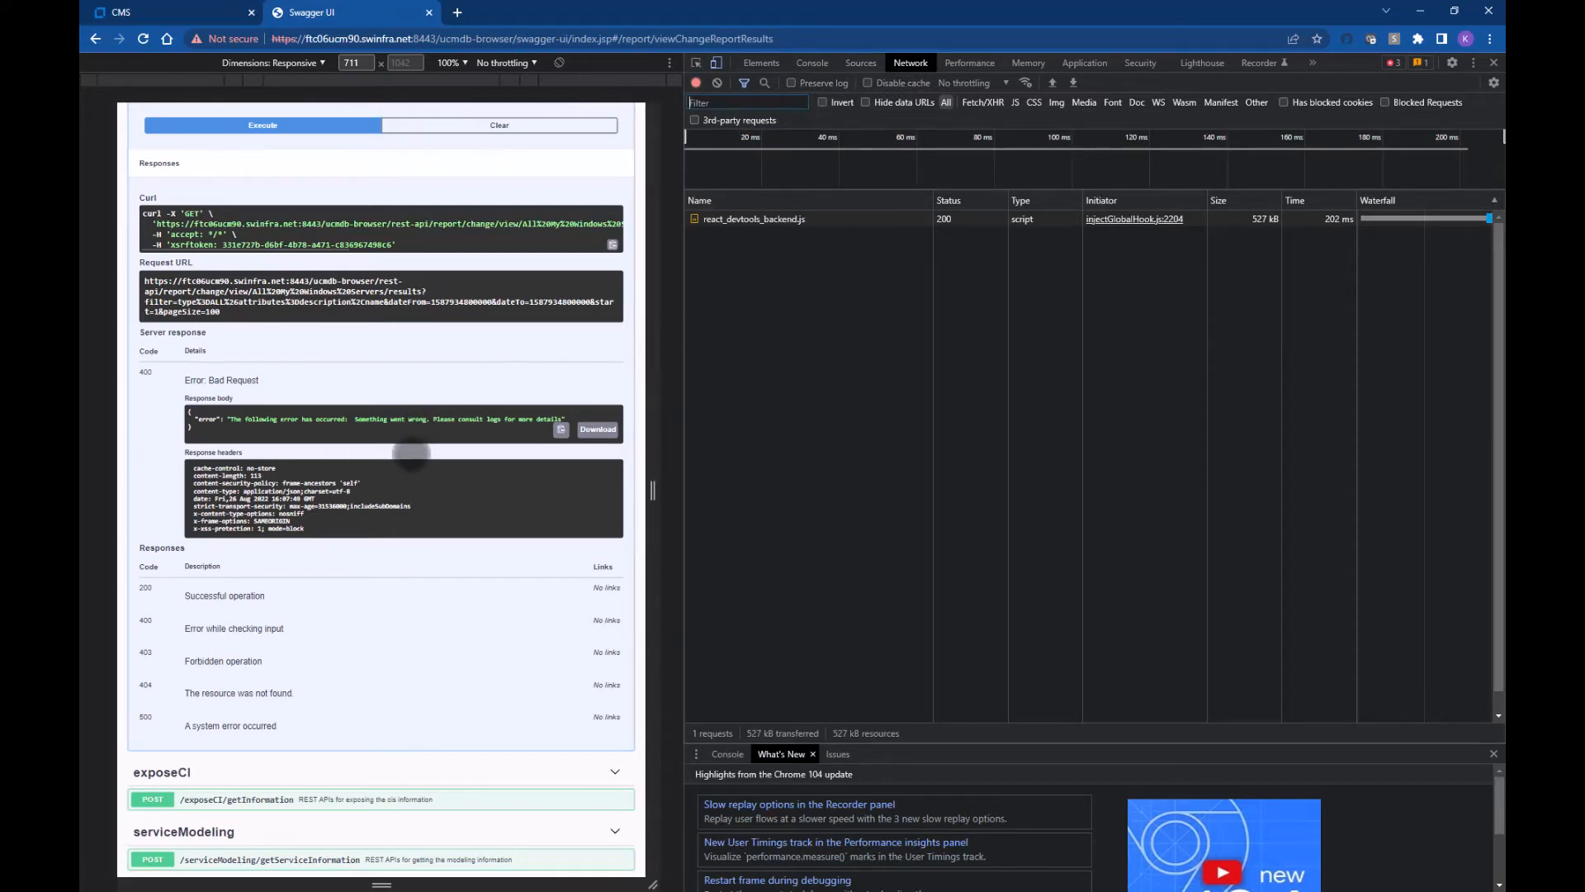
pyautogui.scroll(4, 411, 453)
pyautogui.click(285, 423)
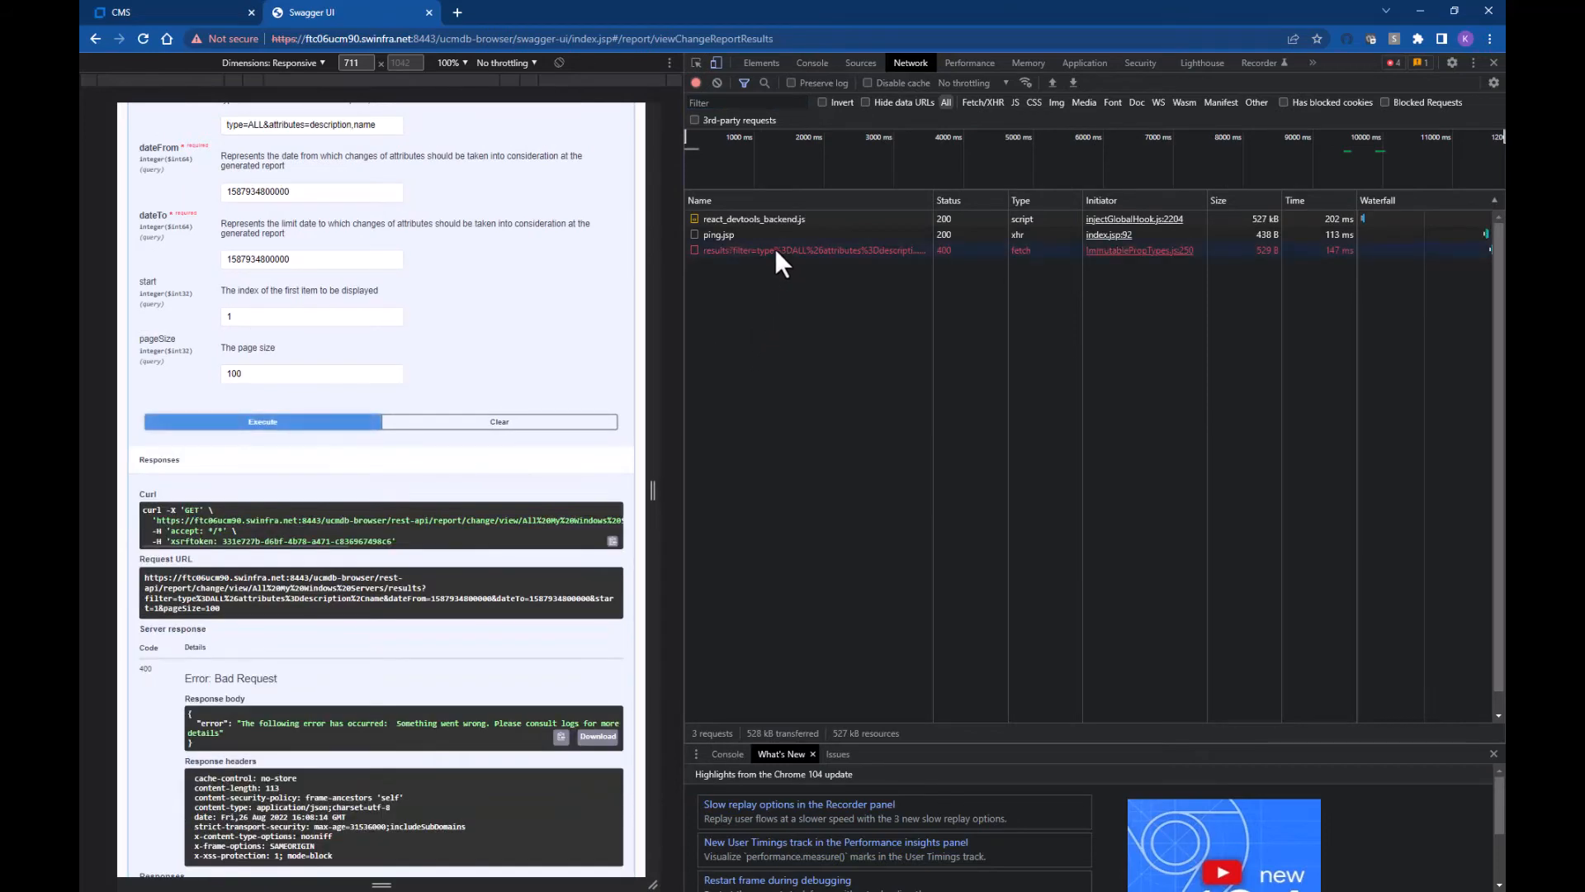
pyautogui.click(774, 249)
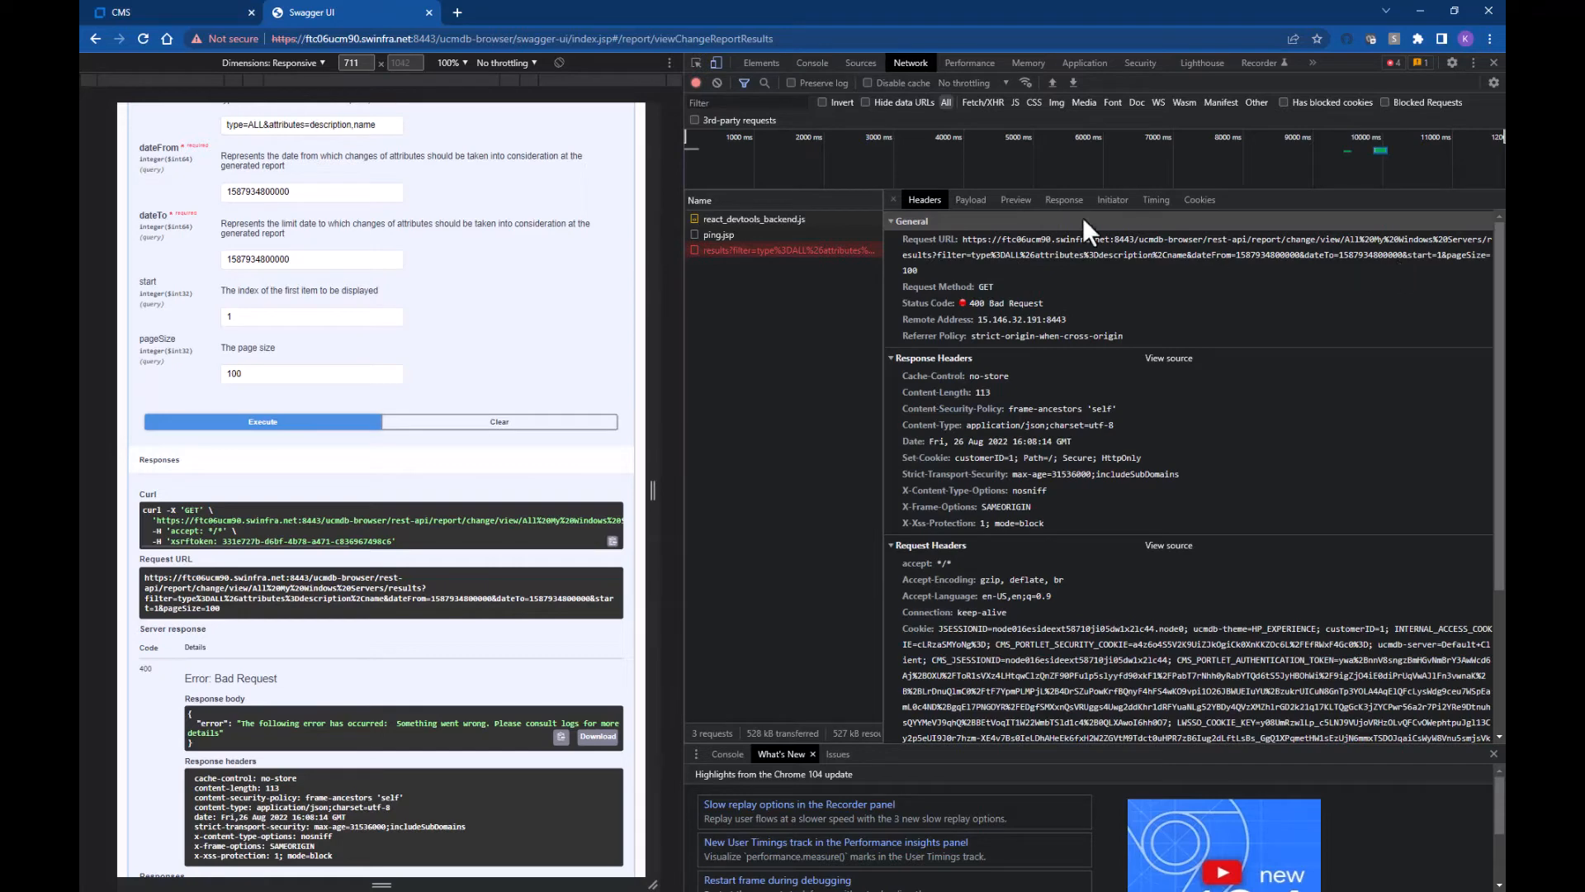
# Step: Inspect the request's payload, headers and JSON error, then switch to the server's log viewer
pyautogui.click(972, 201)
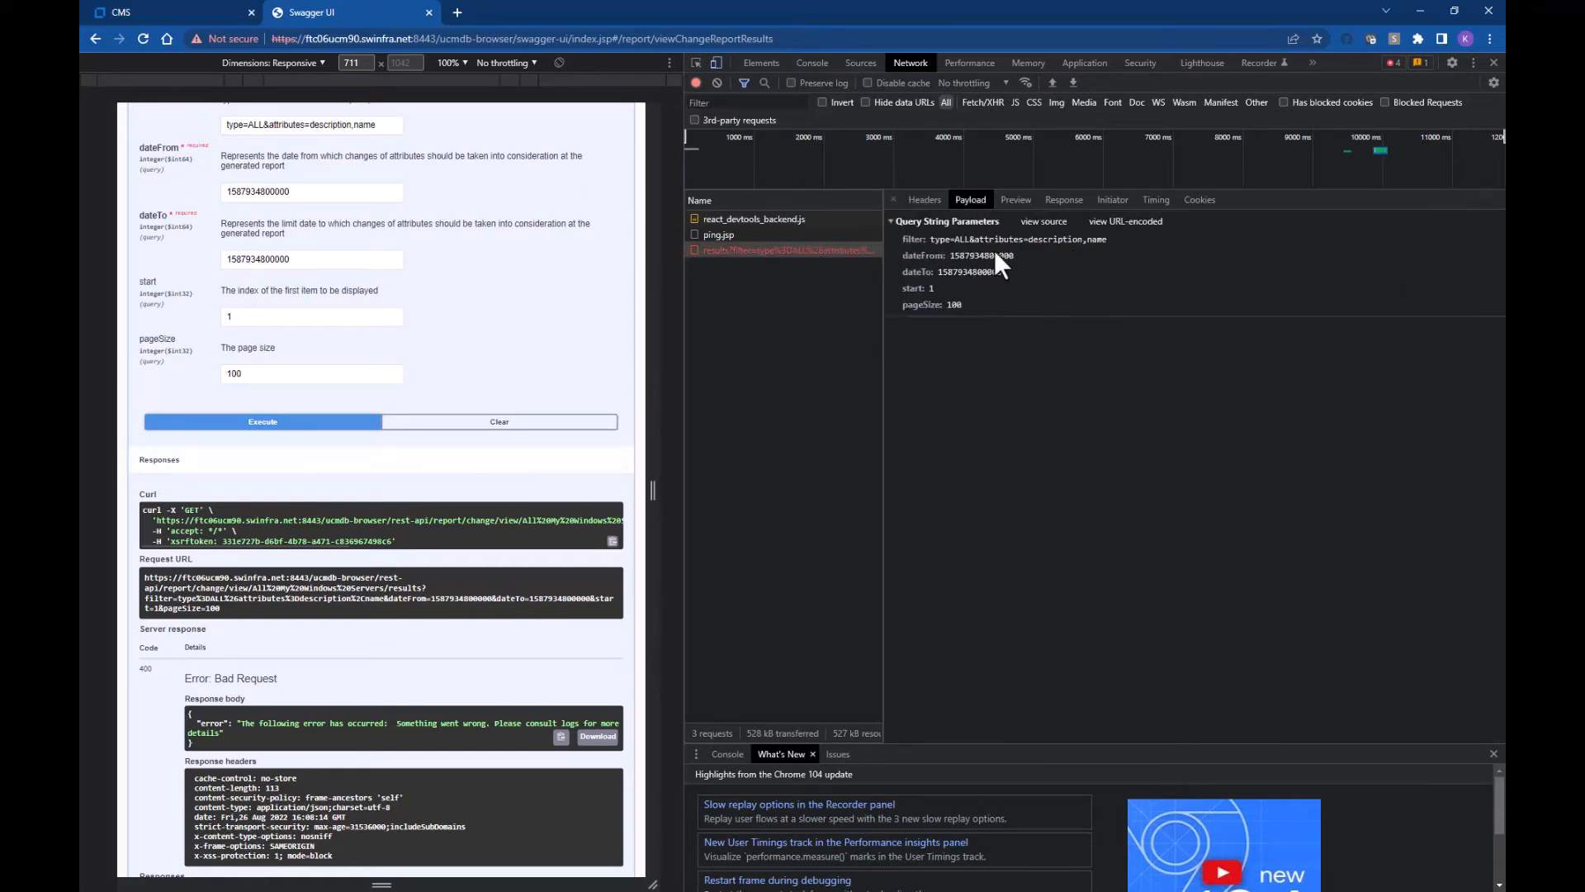
pyautogui.click(926, 203)
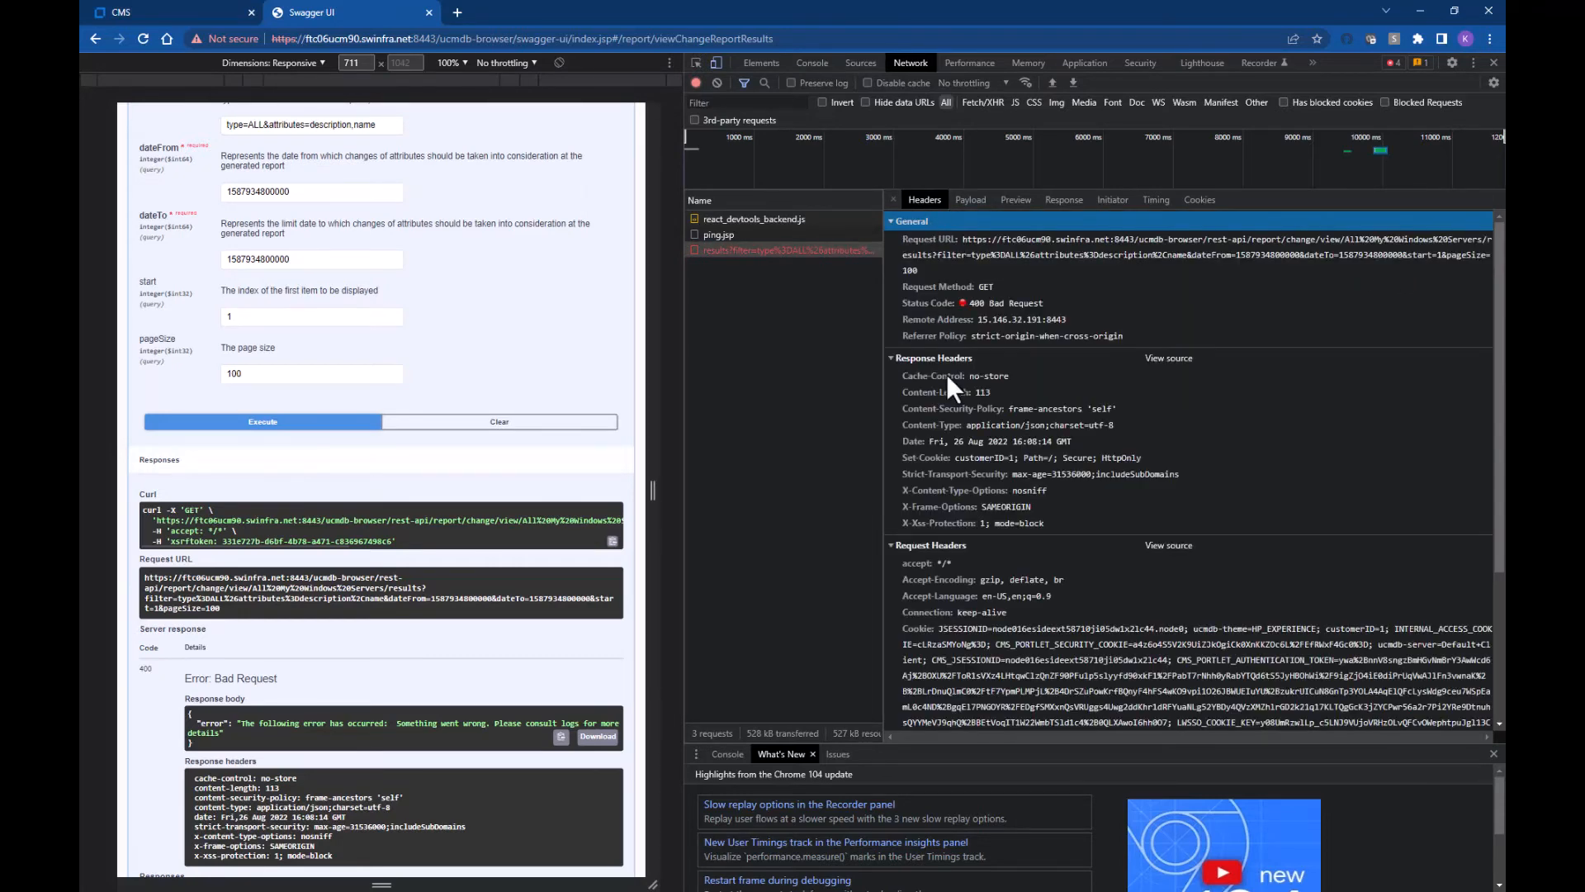
pyautogui.scroll(-3, 946, 374)
pyautogui.scroll(3, 946, 374)
pyautogui.click(1050, 201)
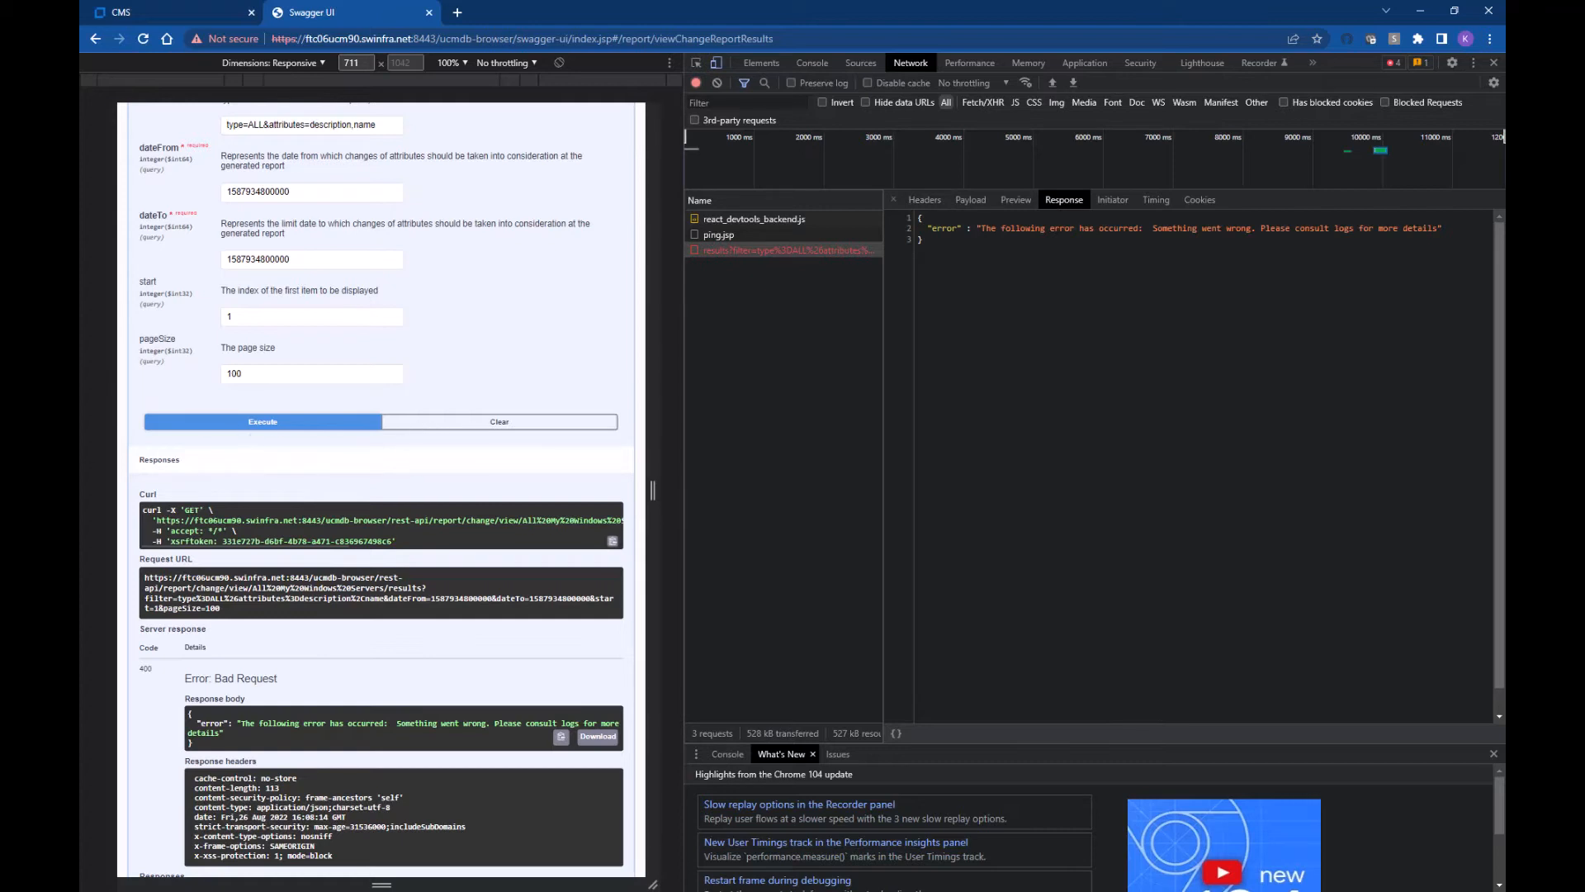
pyautogui.hotkey('alt', 'Tab')
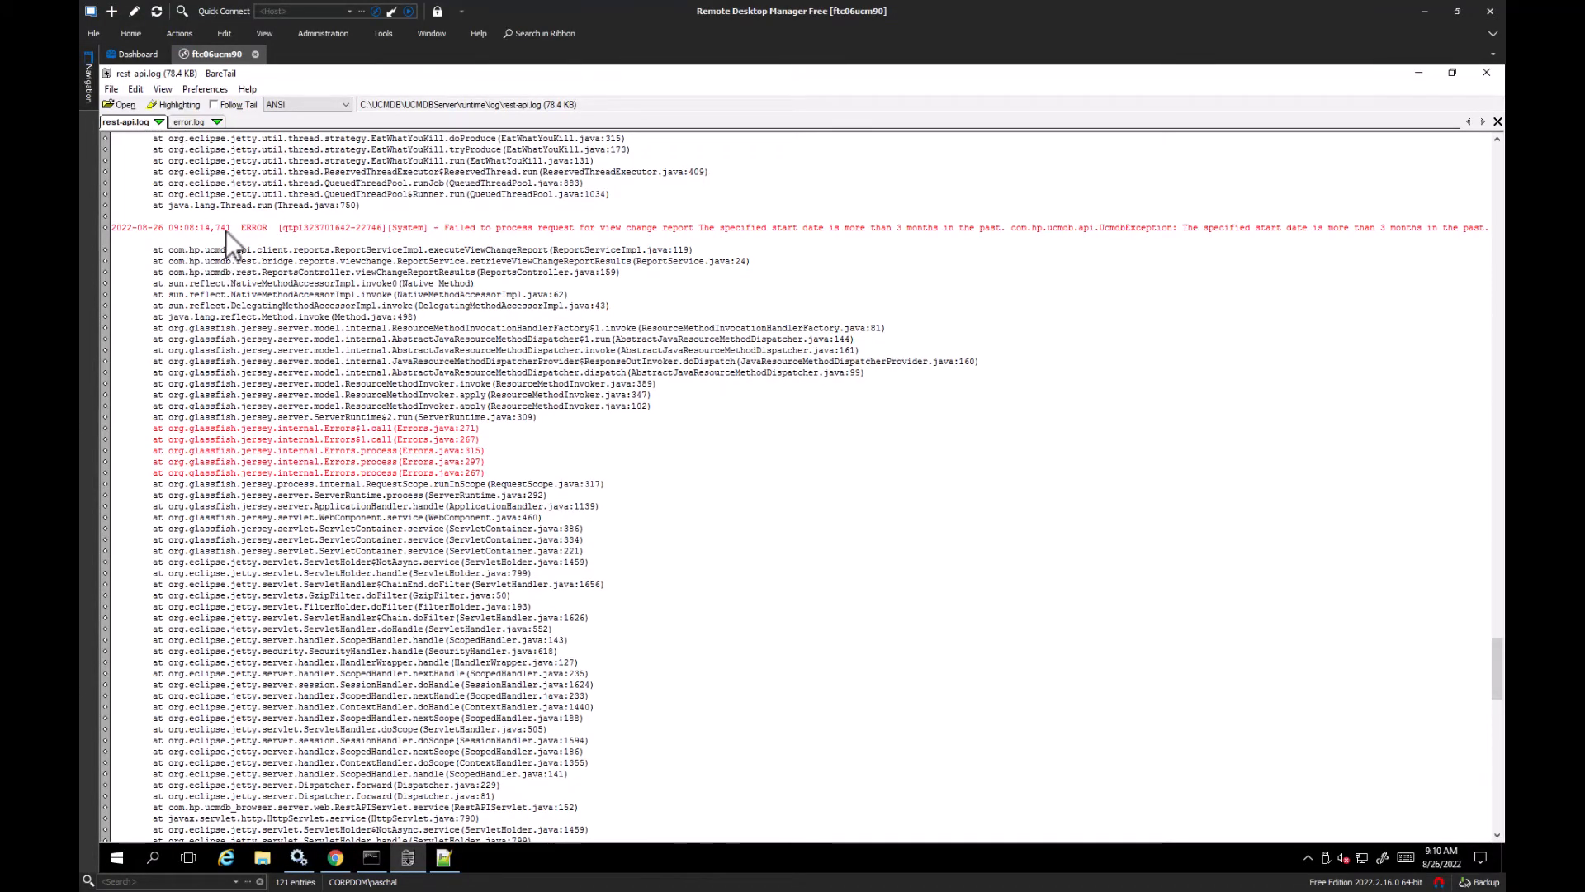
# Step: Mark the rest-api.log ERROR line saying the start date is more than 3 months past
pyautogui.click(202, 225)
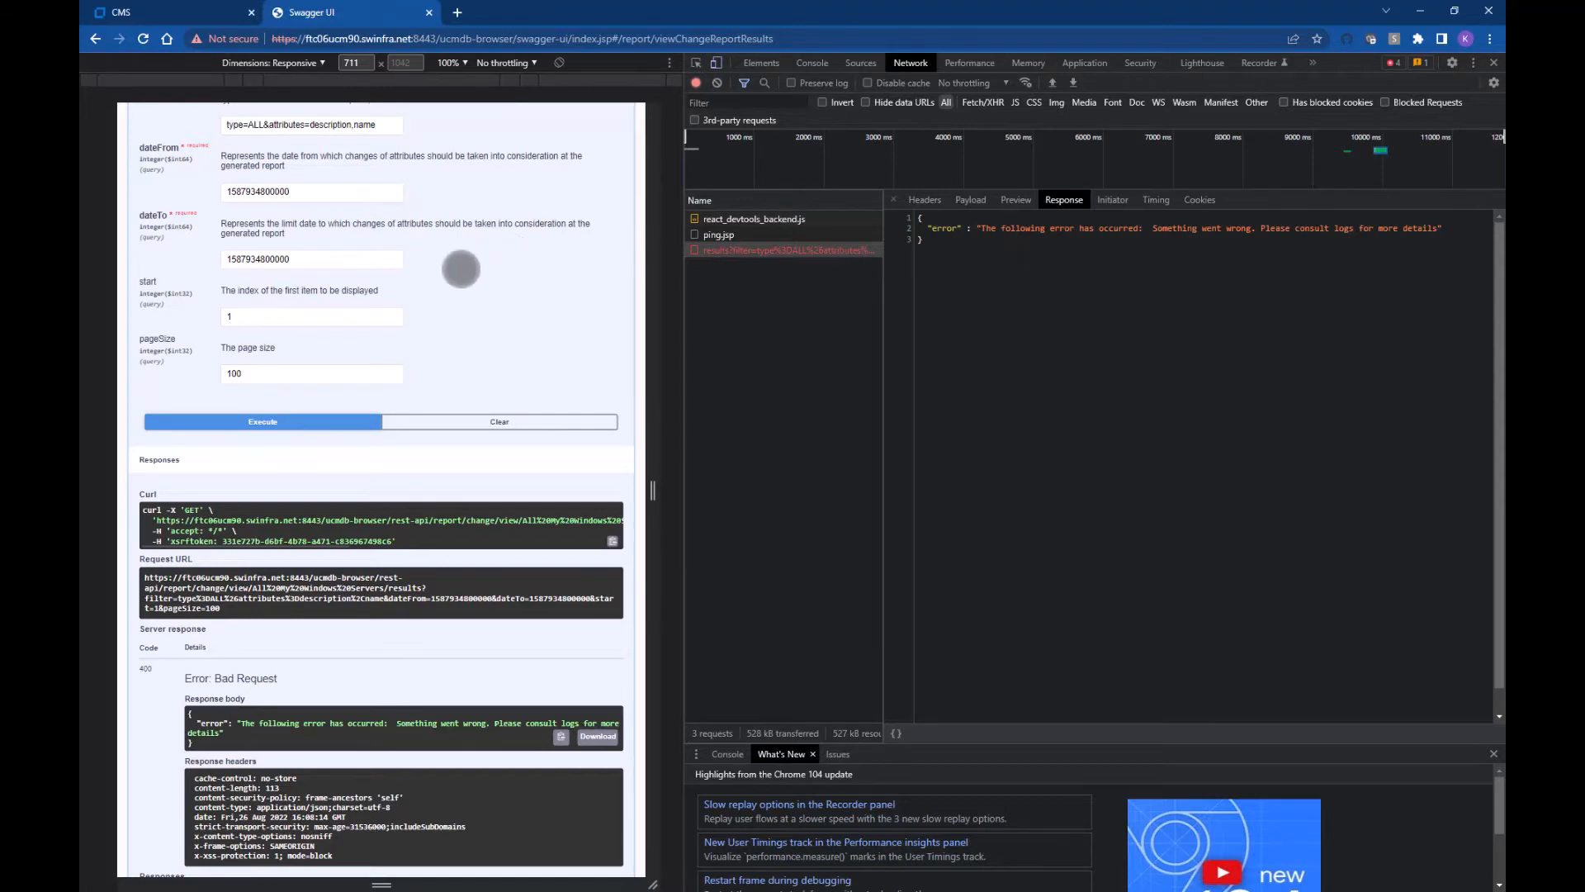
pyautogui.scroll(2, 456, 265)
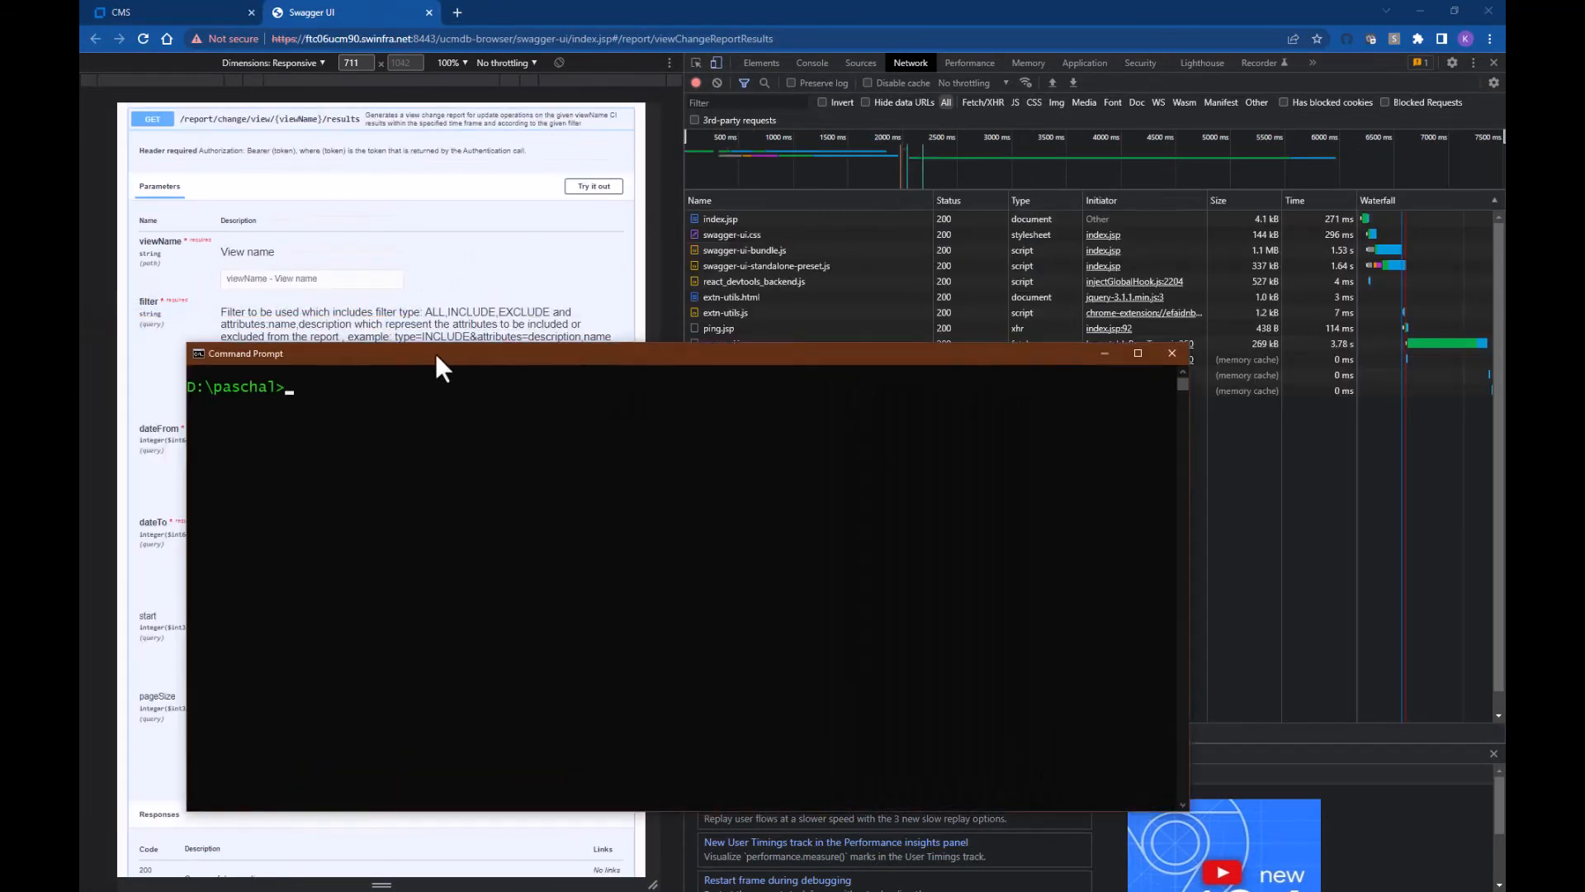
# Step: Start the Python 2.7 interpreter at d:\Python27\python.exe in the moved console
pyautogui.moveTo(434, 354); pyautogui.dragTo(617, 393)
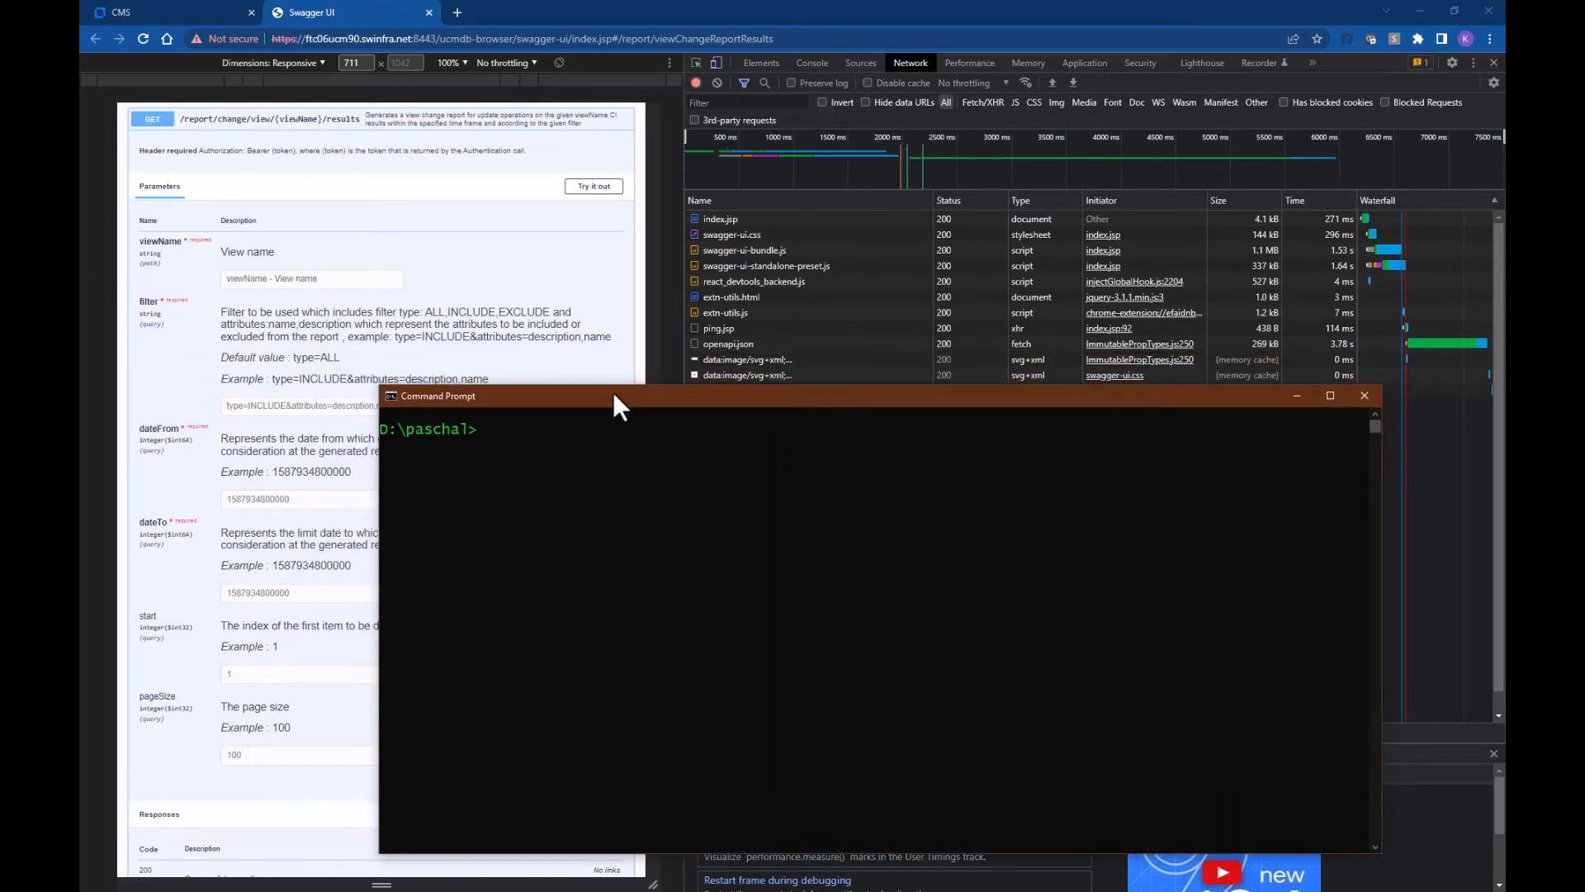
pyautogui.write('d:\\py')
pyautogui.press('Tab')
pyautogui.write('\\py')
pyautogui.press('Tab')
pyautogui.press('Return')
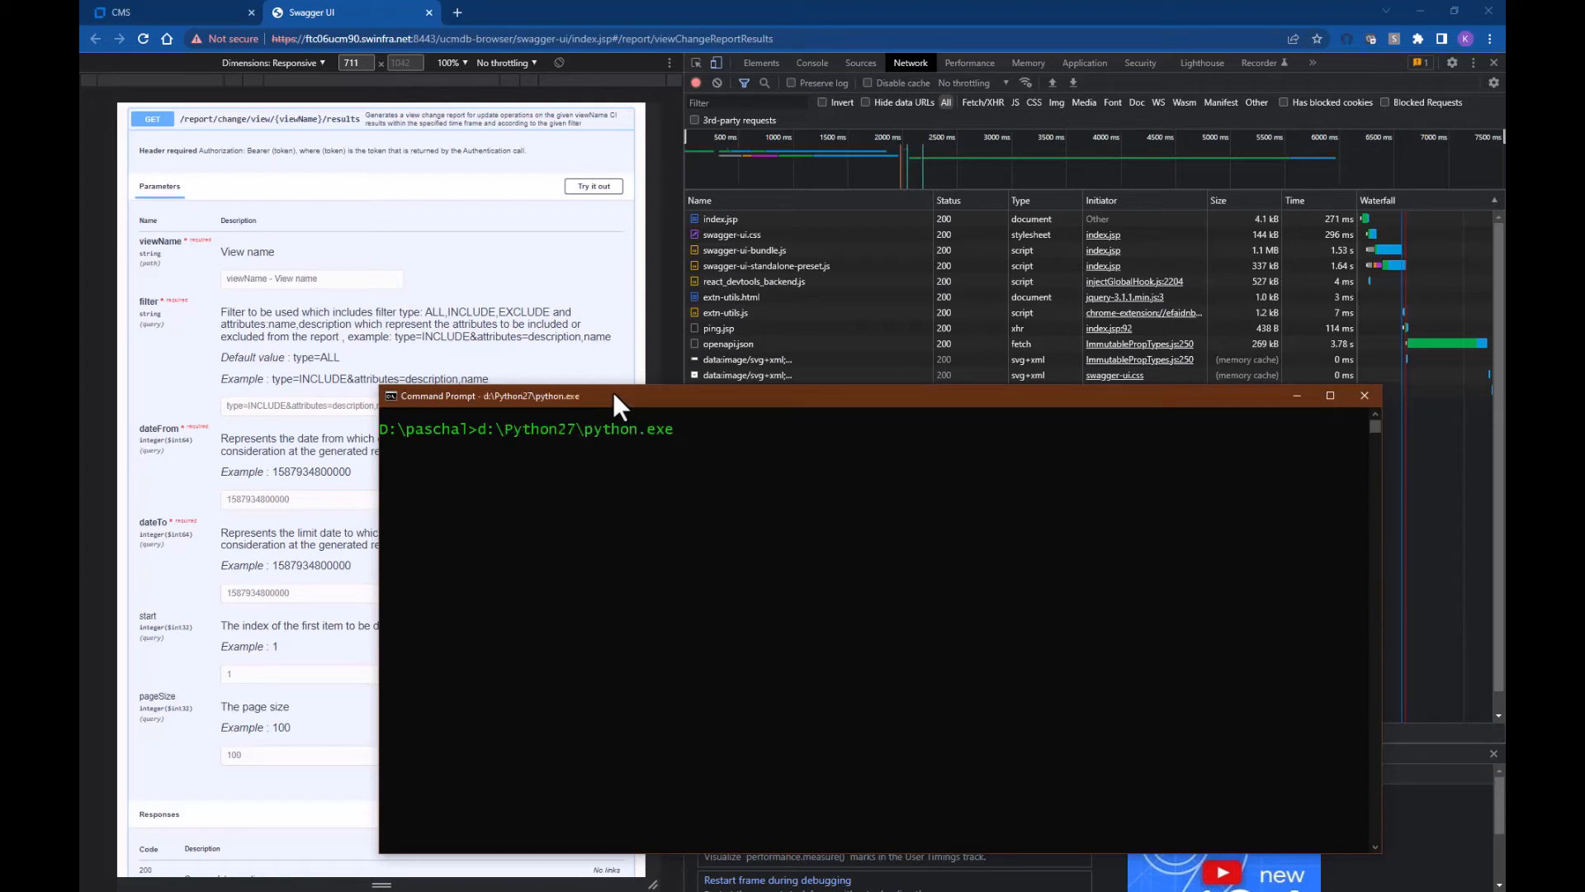
# Step: Store currentTime = time.time()*1000 and print it, giving 1.66154705717e+12
pyautogui.write('im')
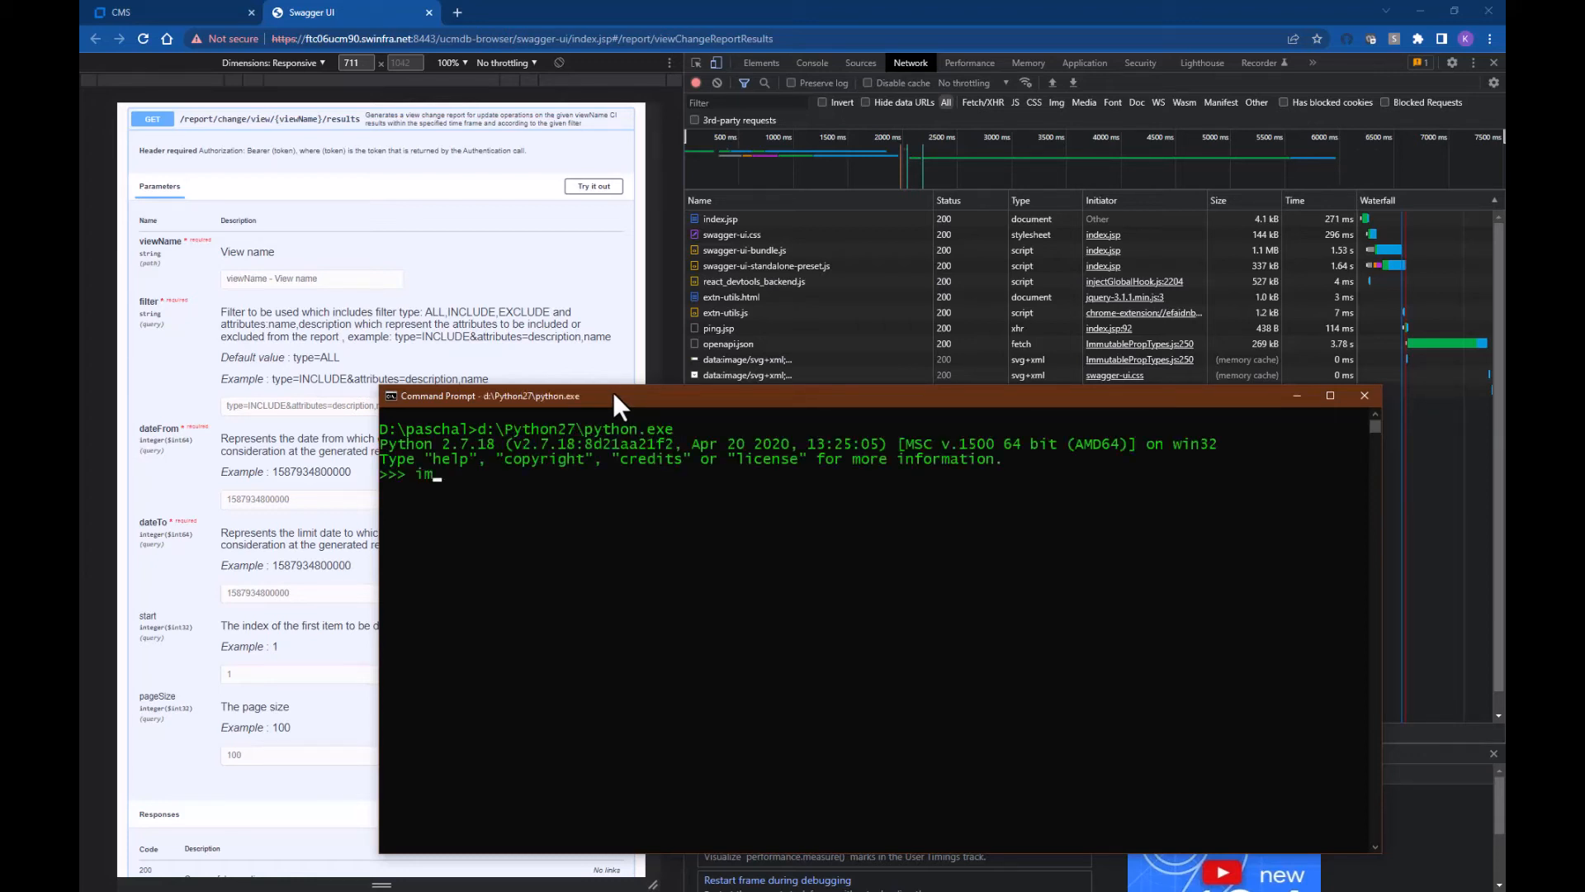
pyautogui.write('port time')
pyautogui.press('Return')
pyautogui.write('currentTime = ti')
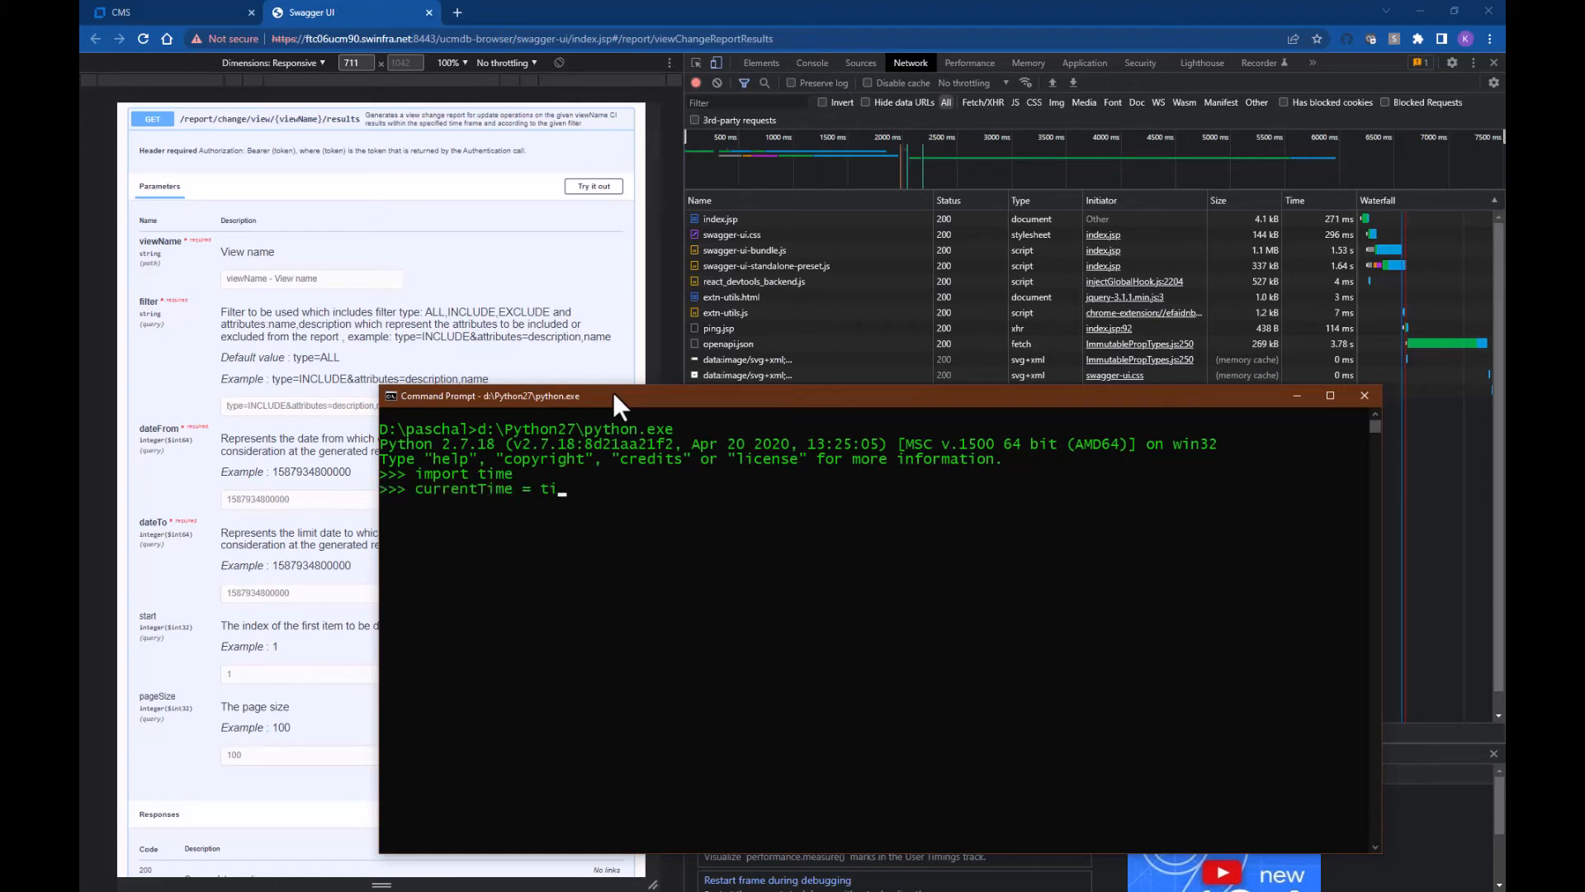
pyautogui.write('me.time()*1000')
pyautogui.press('Return')
pyautogui.write('print cur')
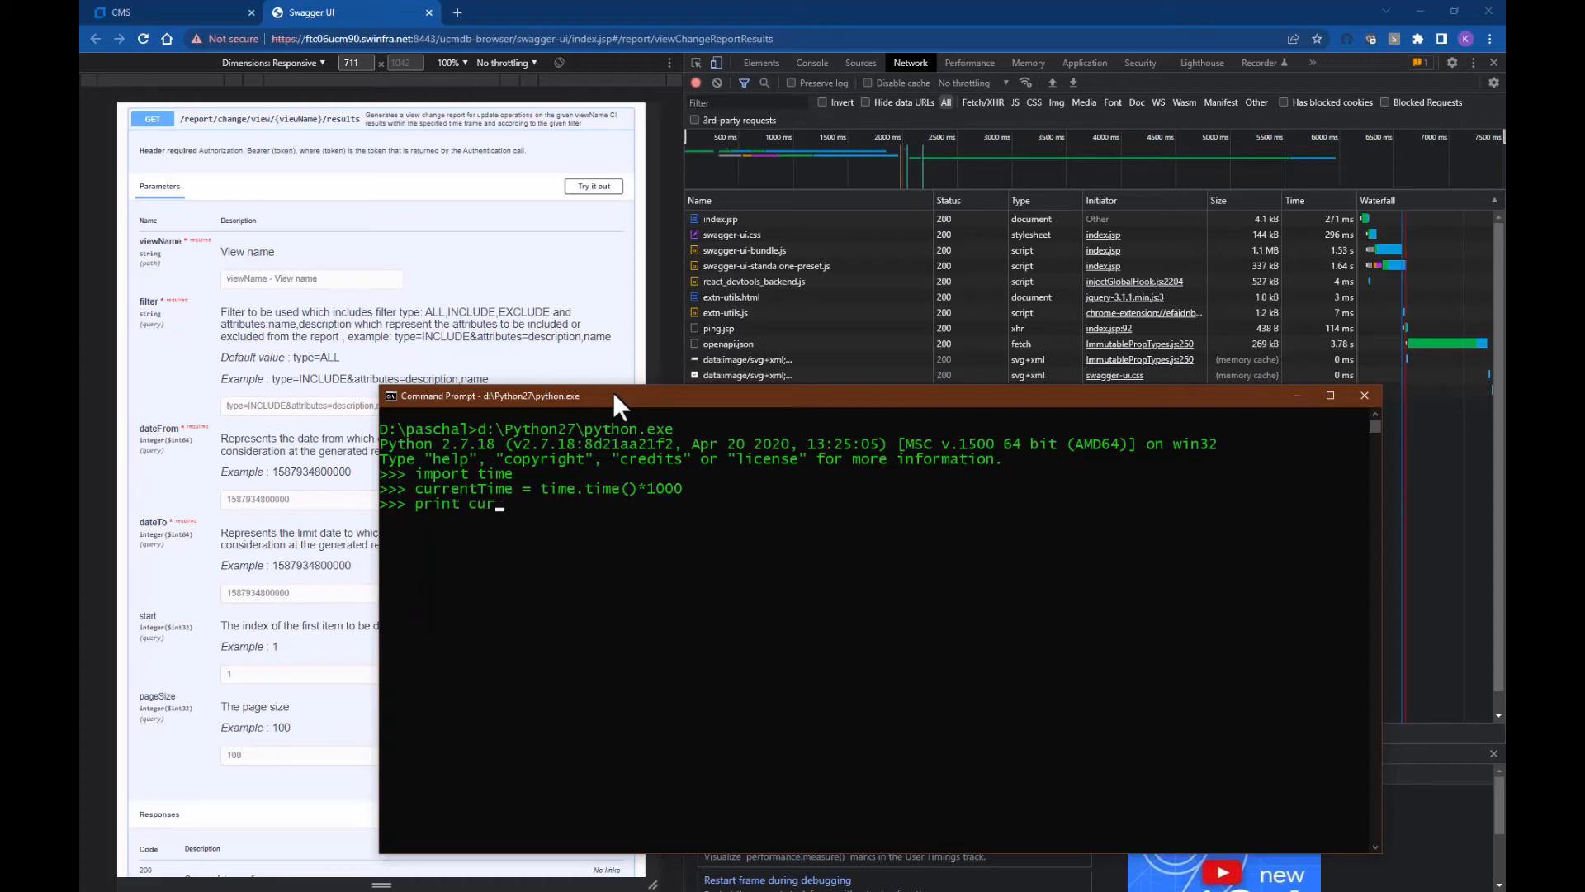
pyautogui.write('rentTime')
pyautogui.press('Return')
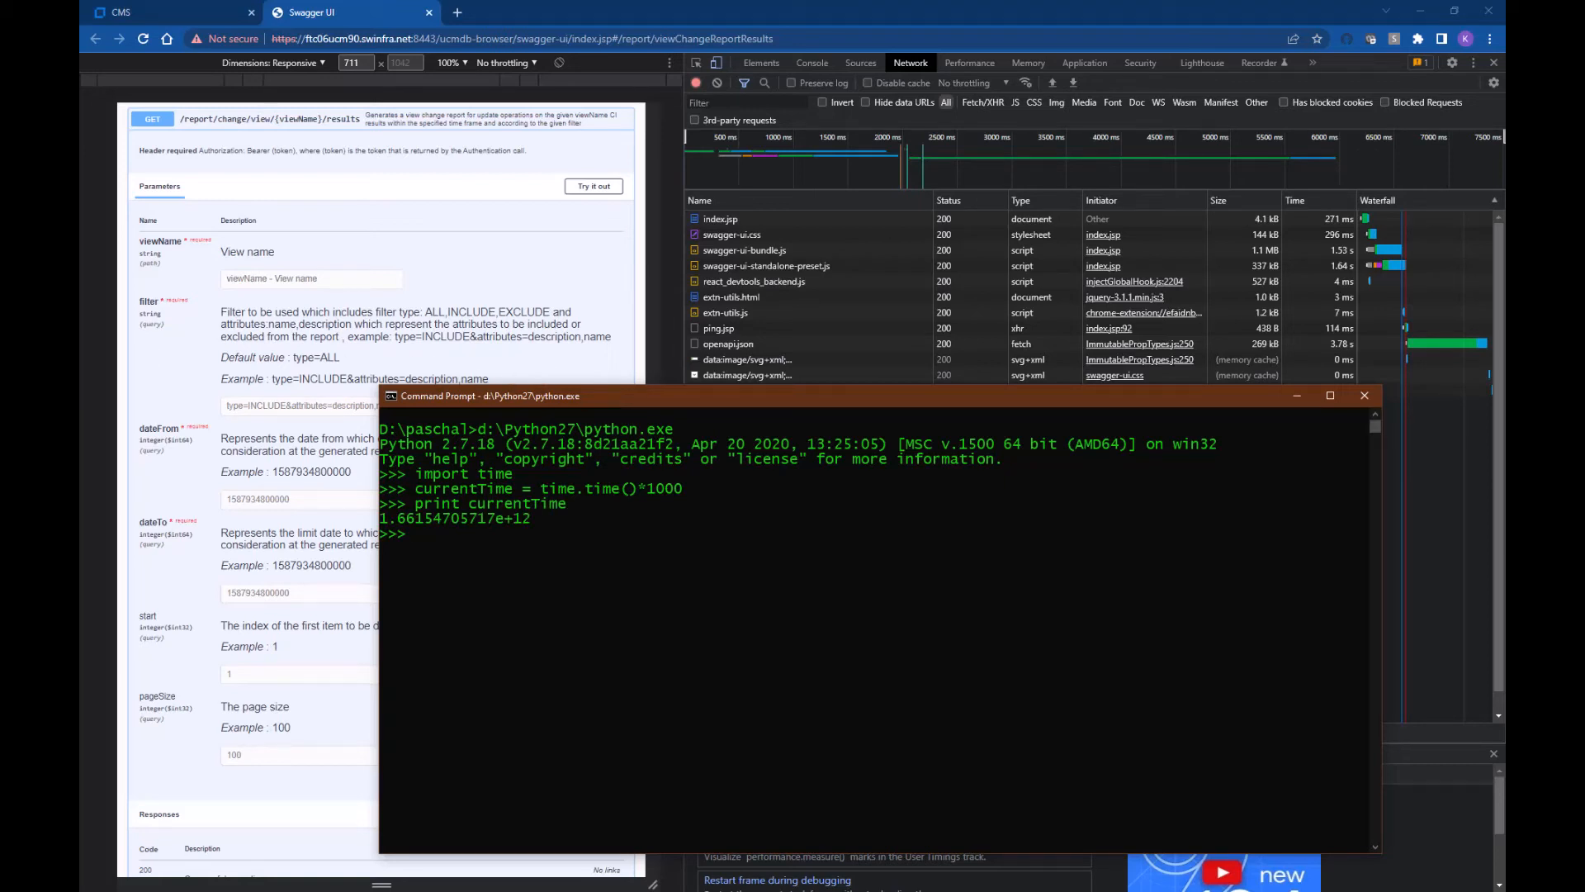
pyautogui.hotkey('alt', 'Tab')
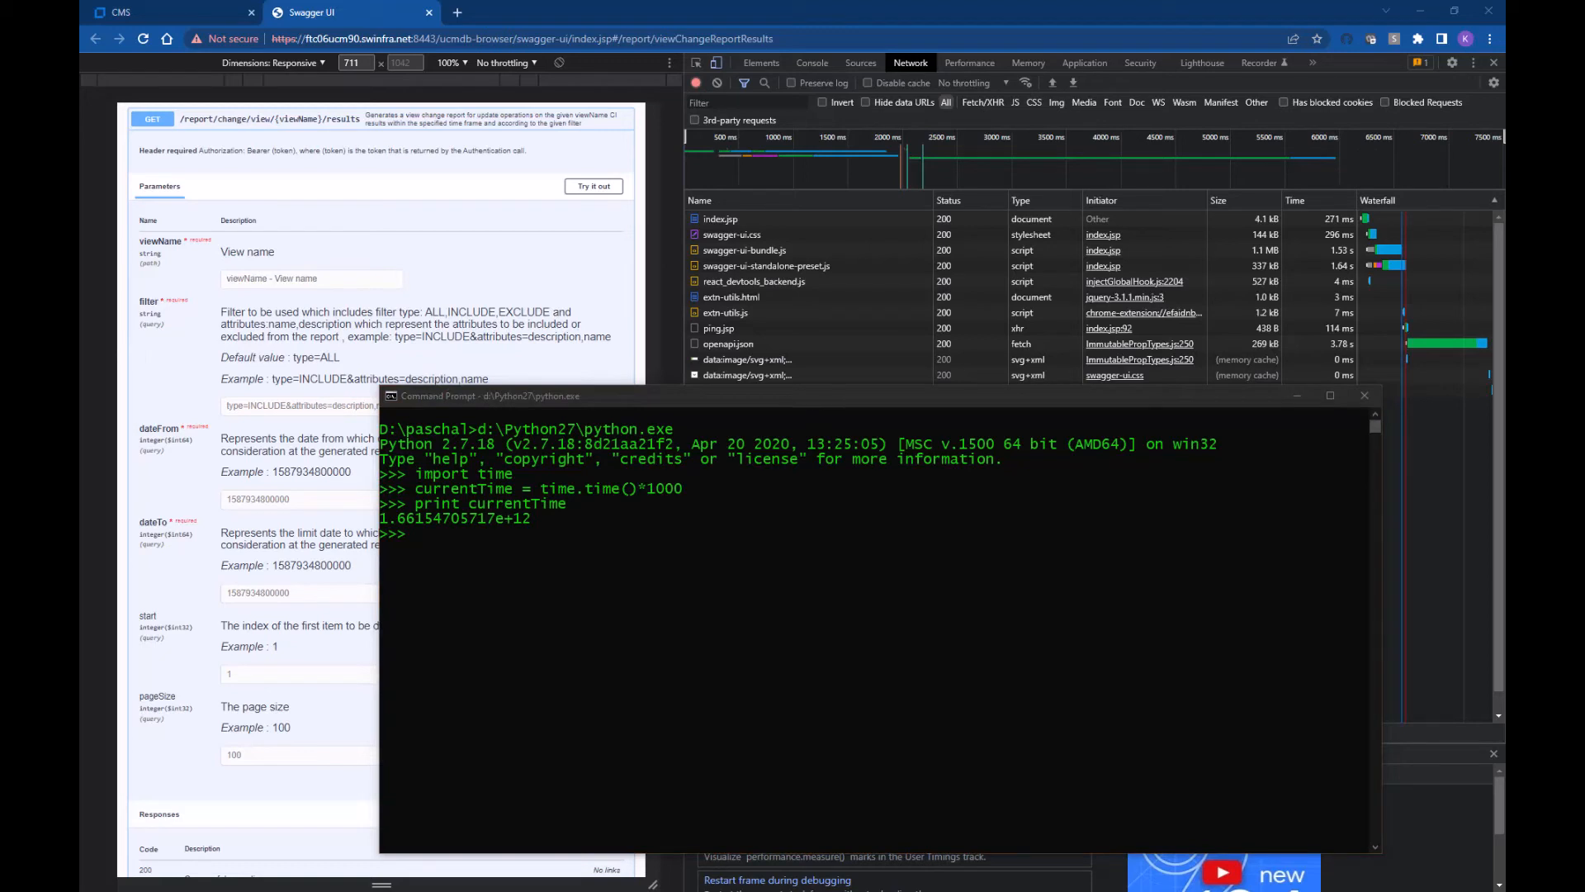
# Step: Print currentTime as a whole number and store fromTime as three days earlier
pyautogui.click(498, 403)
pyautogui.write("'{0:.0f}'.format(currentTime)")
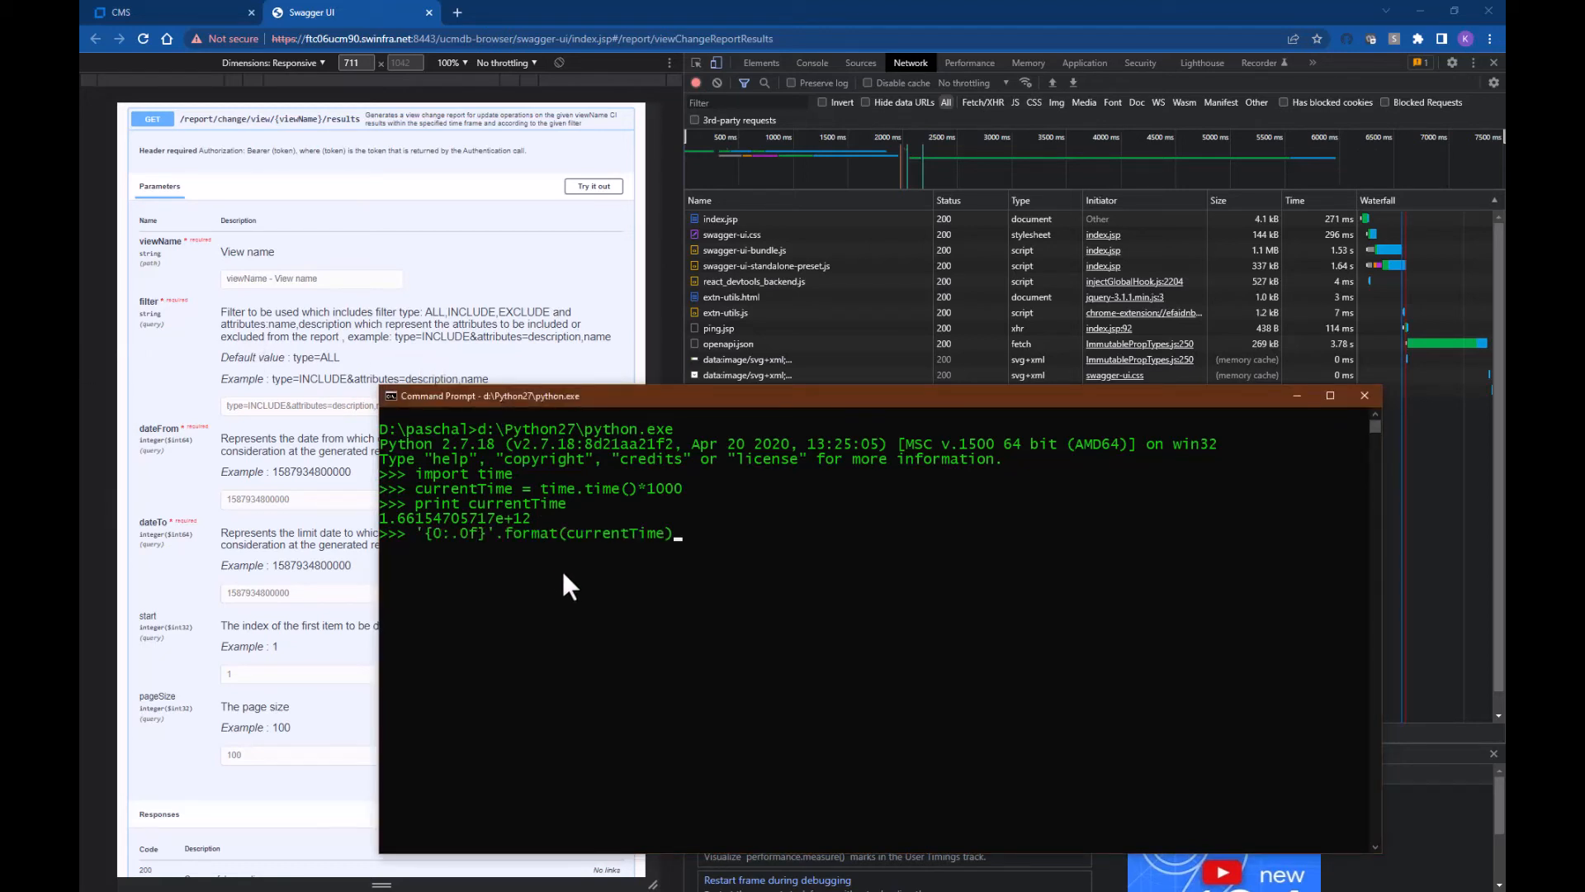
pyautogui.press('Return')
pyautogui.write('= currentTime - (1000*')
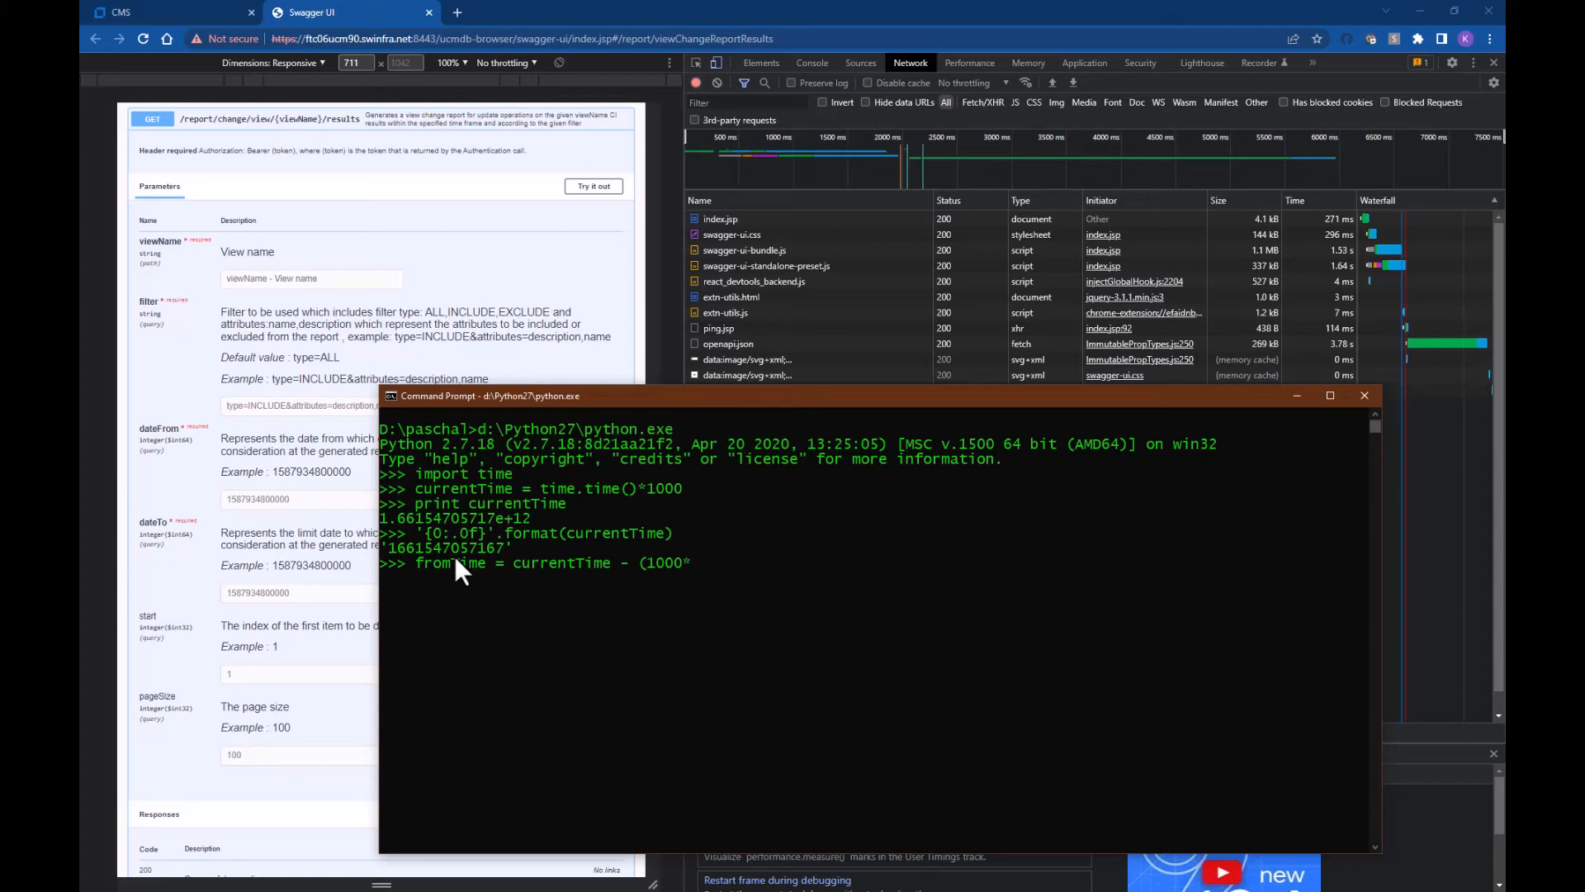
pyautogui.write('60*60*24*3)')
pyautogui.press('Return')
pyautogui.hotkey('alt', 'Tab')
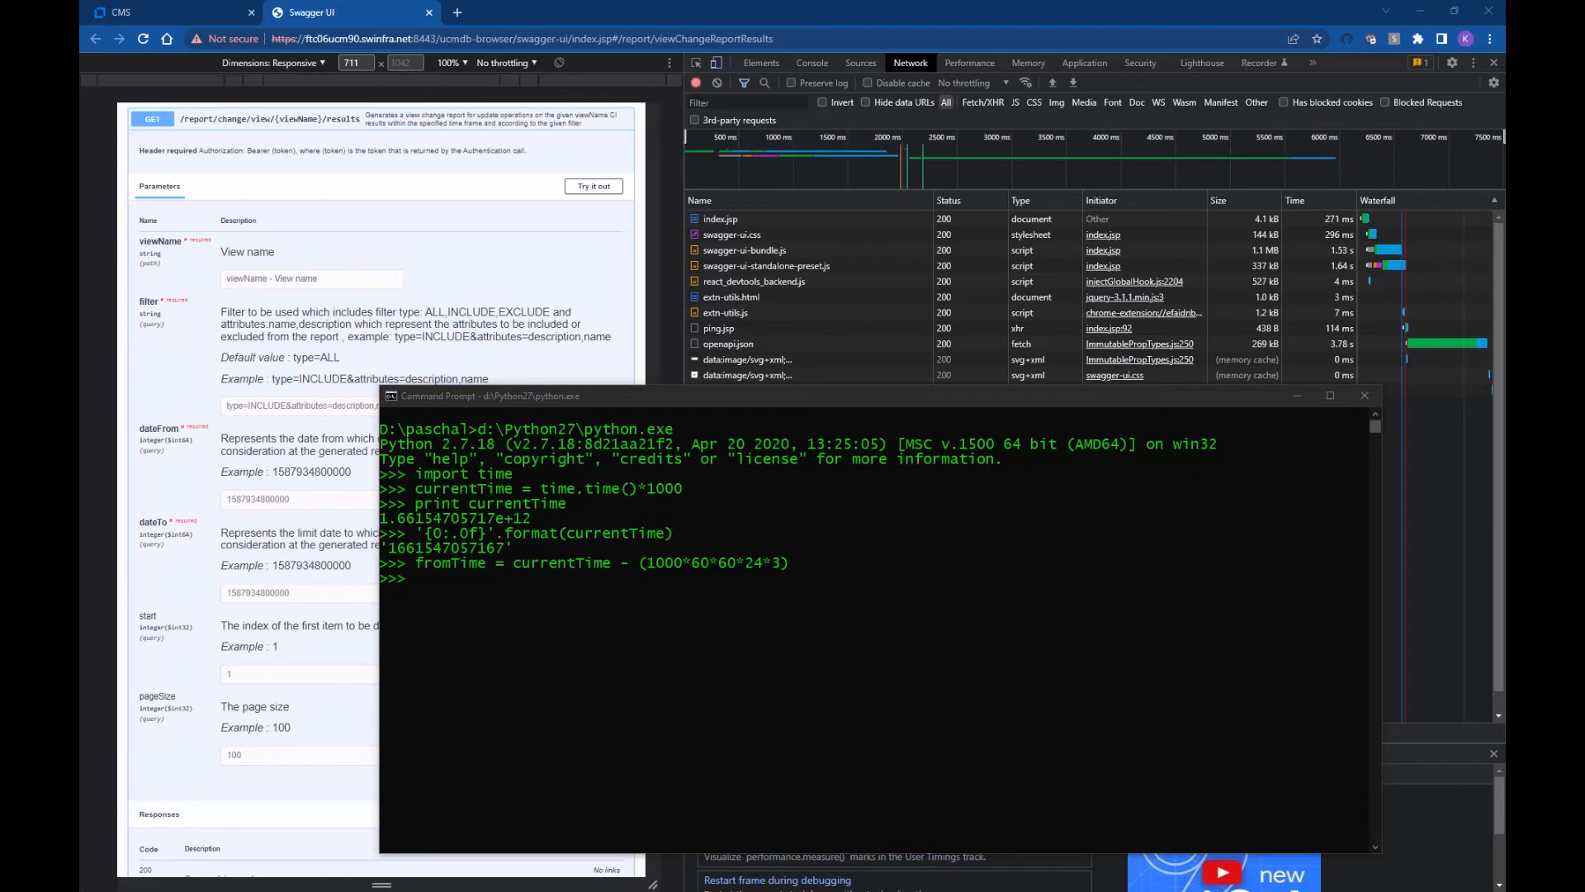
pyautogui.click(618, 397)
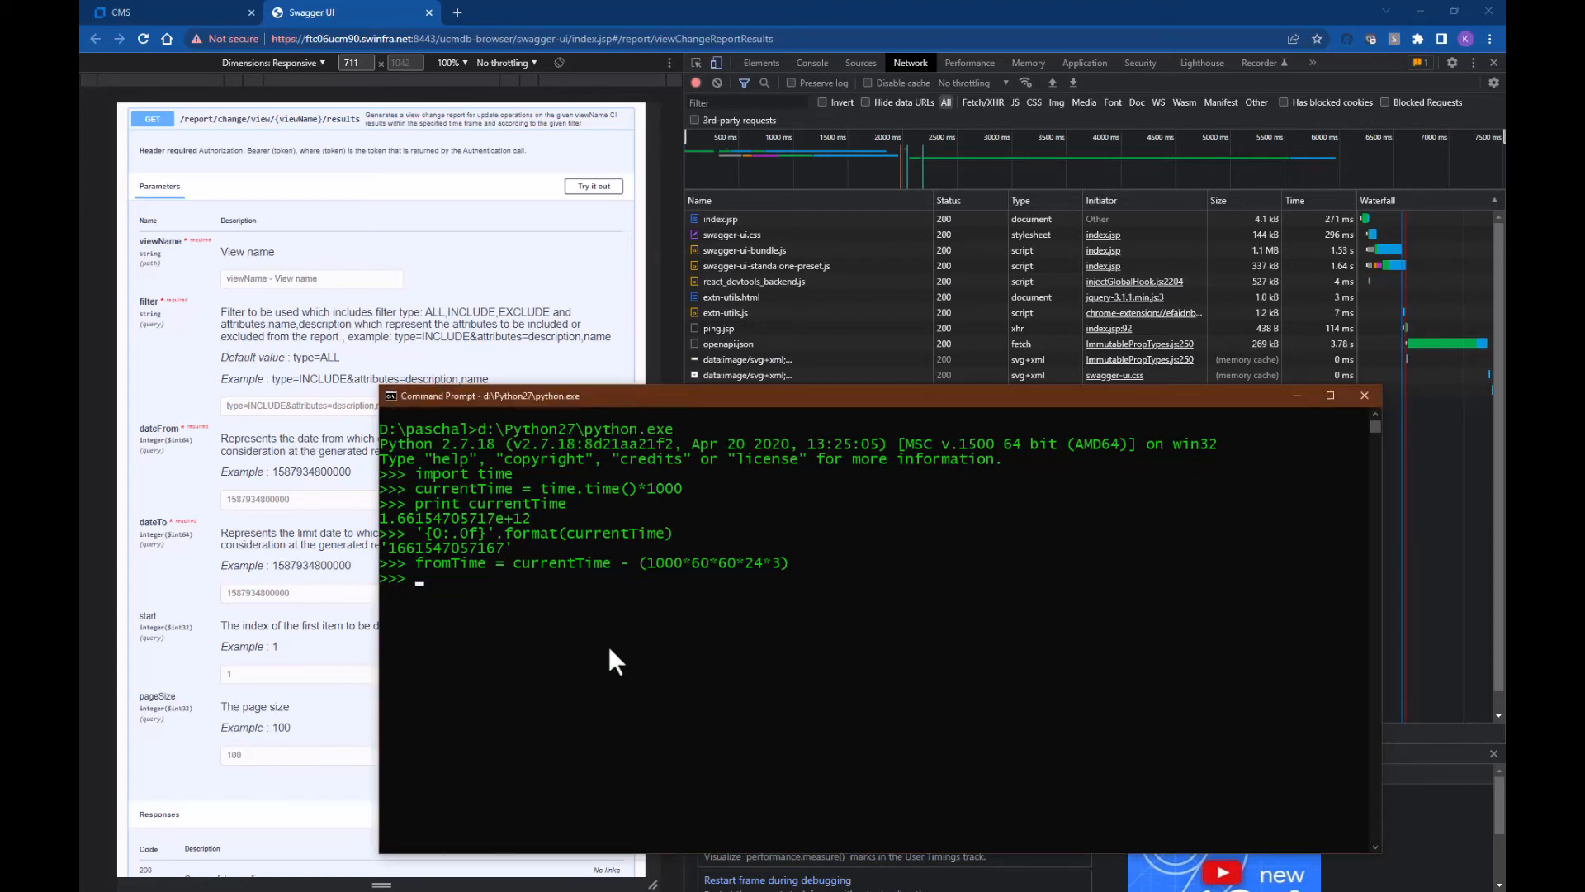
pyautogui.write("'{0:.0f}'.format(fromTime)")
pyautogui.press('Return')
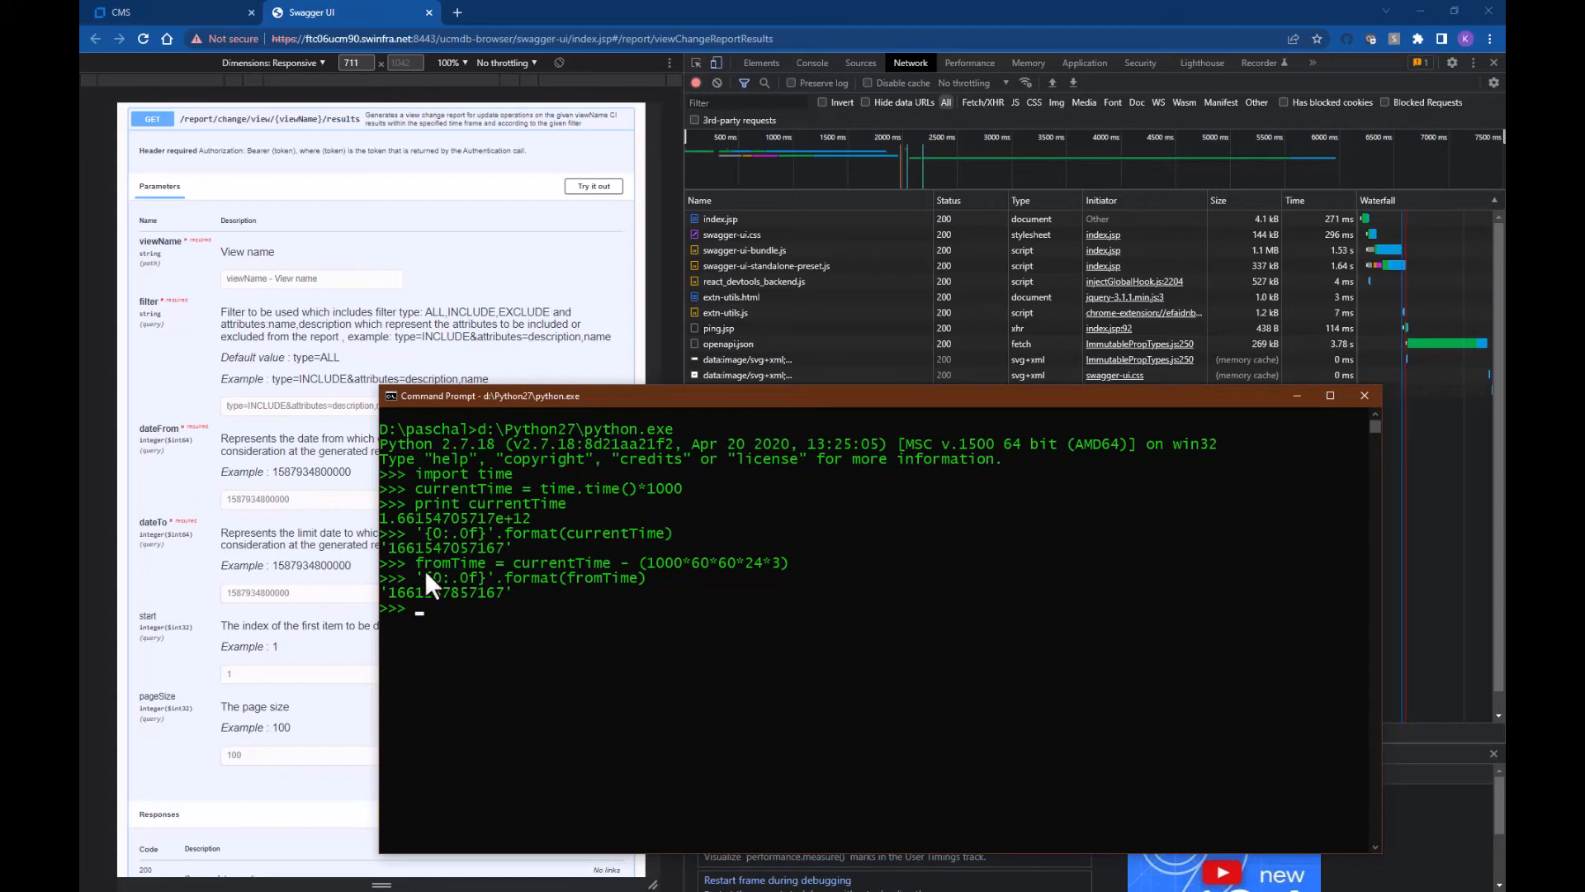
pyautogui.click(393, 547)
pyautogui.moveTo(393, 547); pyautogui.dragTo(479, 548)
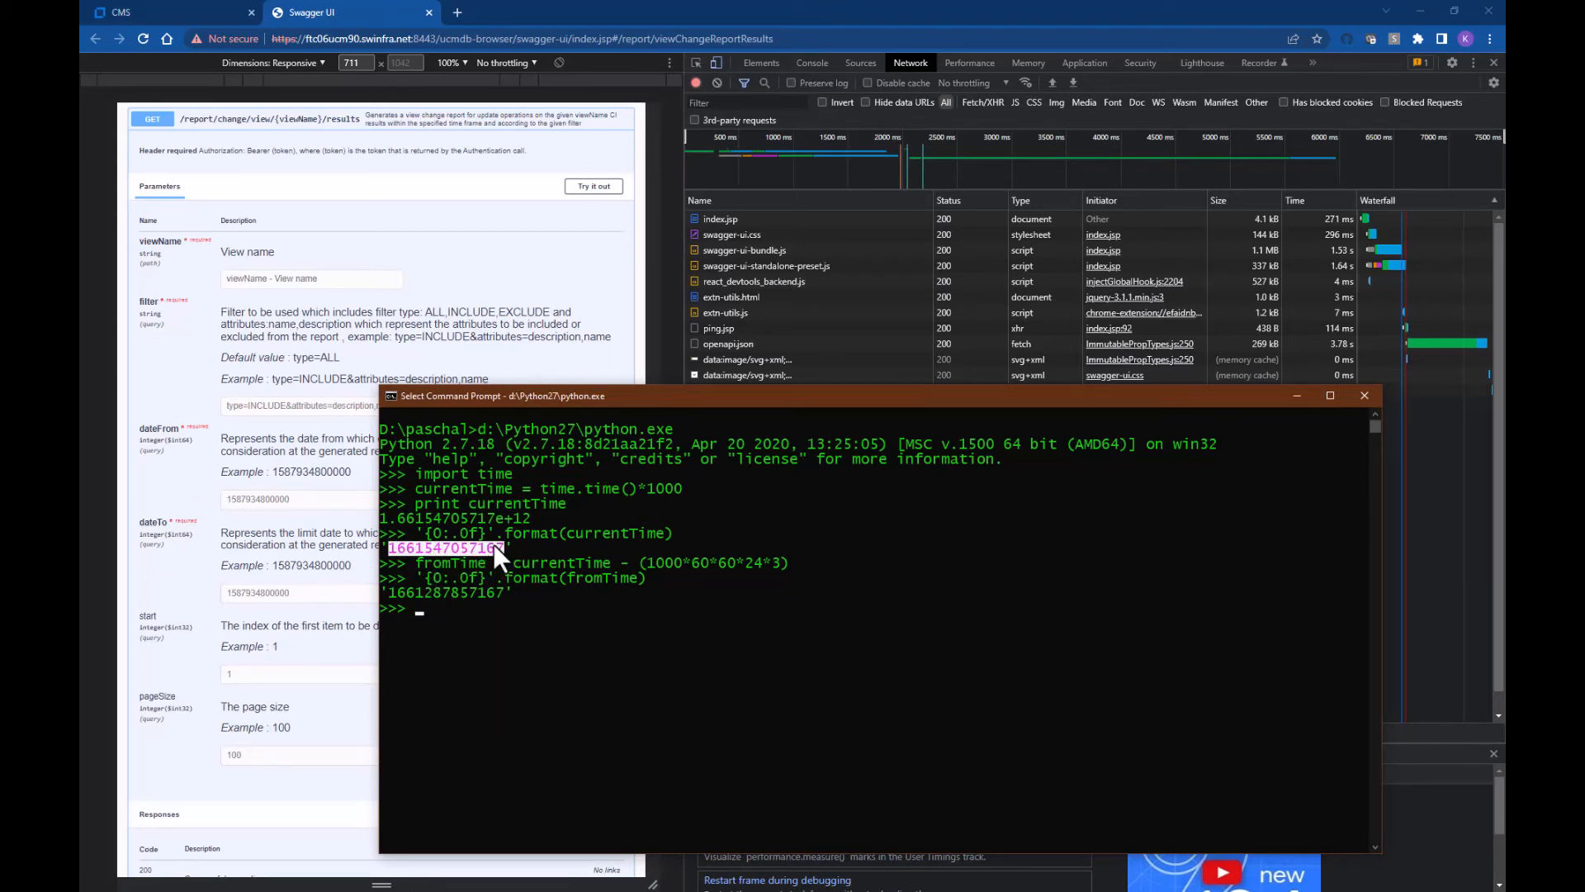
pyautogui.rightClick(493, 544)
pyautogui.click(271, 519)
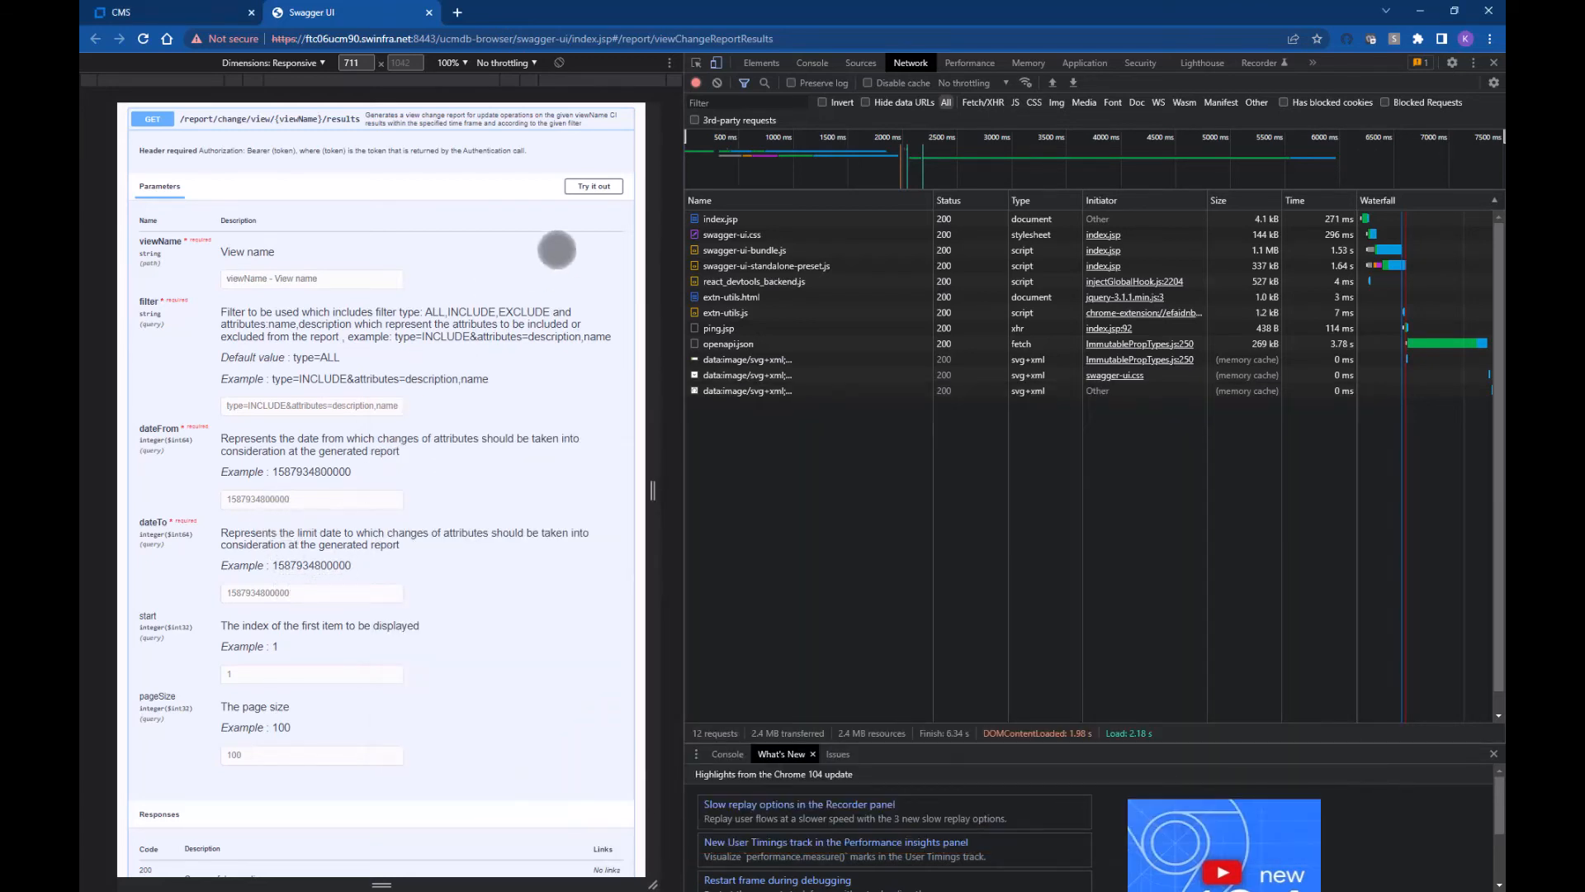
pyautogui.click(591, 187)
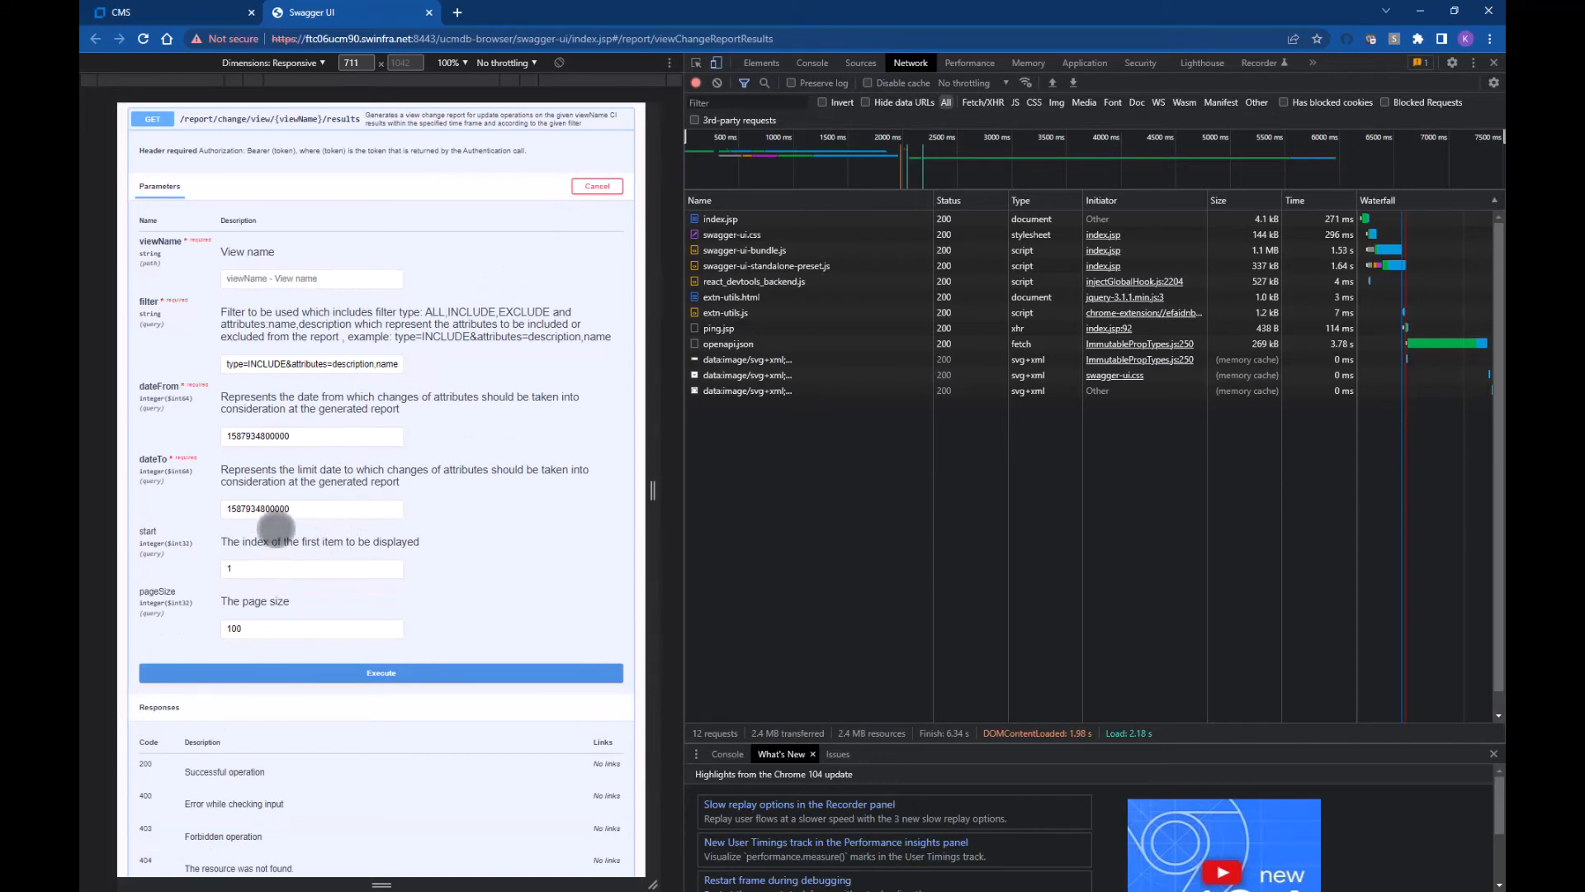
pyautogui.click(285, 509)
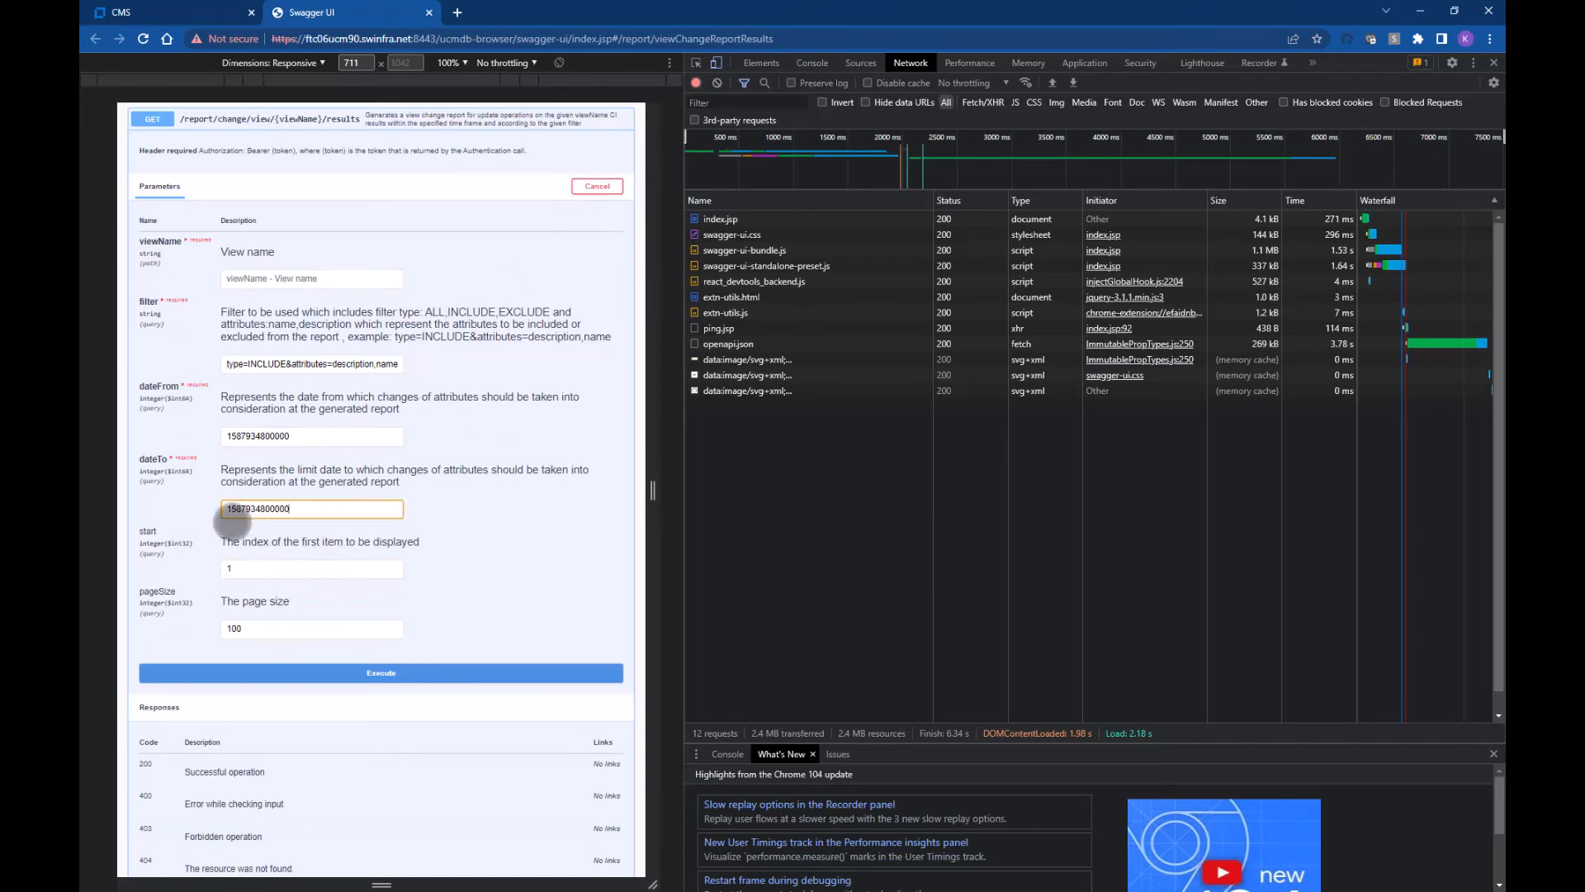
pyautogui.press('BackSpace')
pyautogui.press('BackSpace')
pyautogui.press('BackSpace')
pyautogui.press('BackSpace')
pyautogui.press('BackSpace')
pyautogui.press('BackSpace')
pyautogui.press('BackSpace')
pyautogui.press('BackSpace')
pyautogui.press('BackSpace')
pyautogui.press('BackSpace')
pyautogui.press('BackSpace')
pyautogui.hotkey('ctrl', 'v')
pyautogui.click(233, 520)
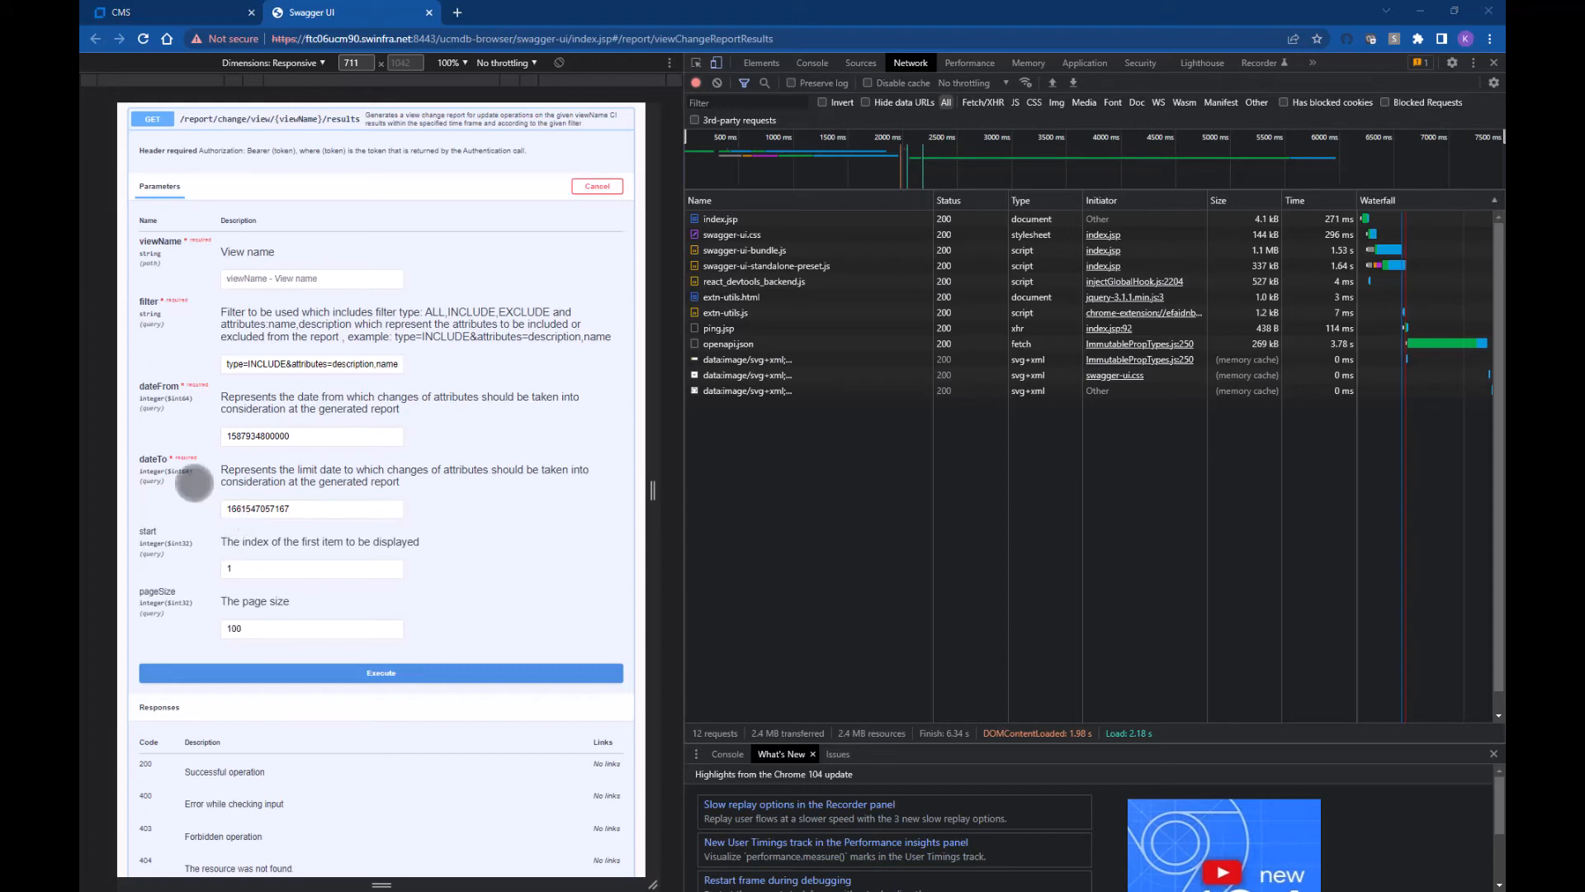
pyautogui.hotkey('alt', 'Tab')
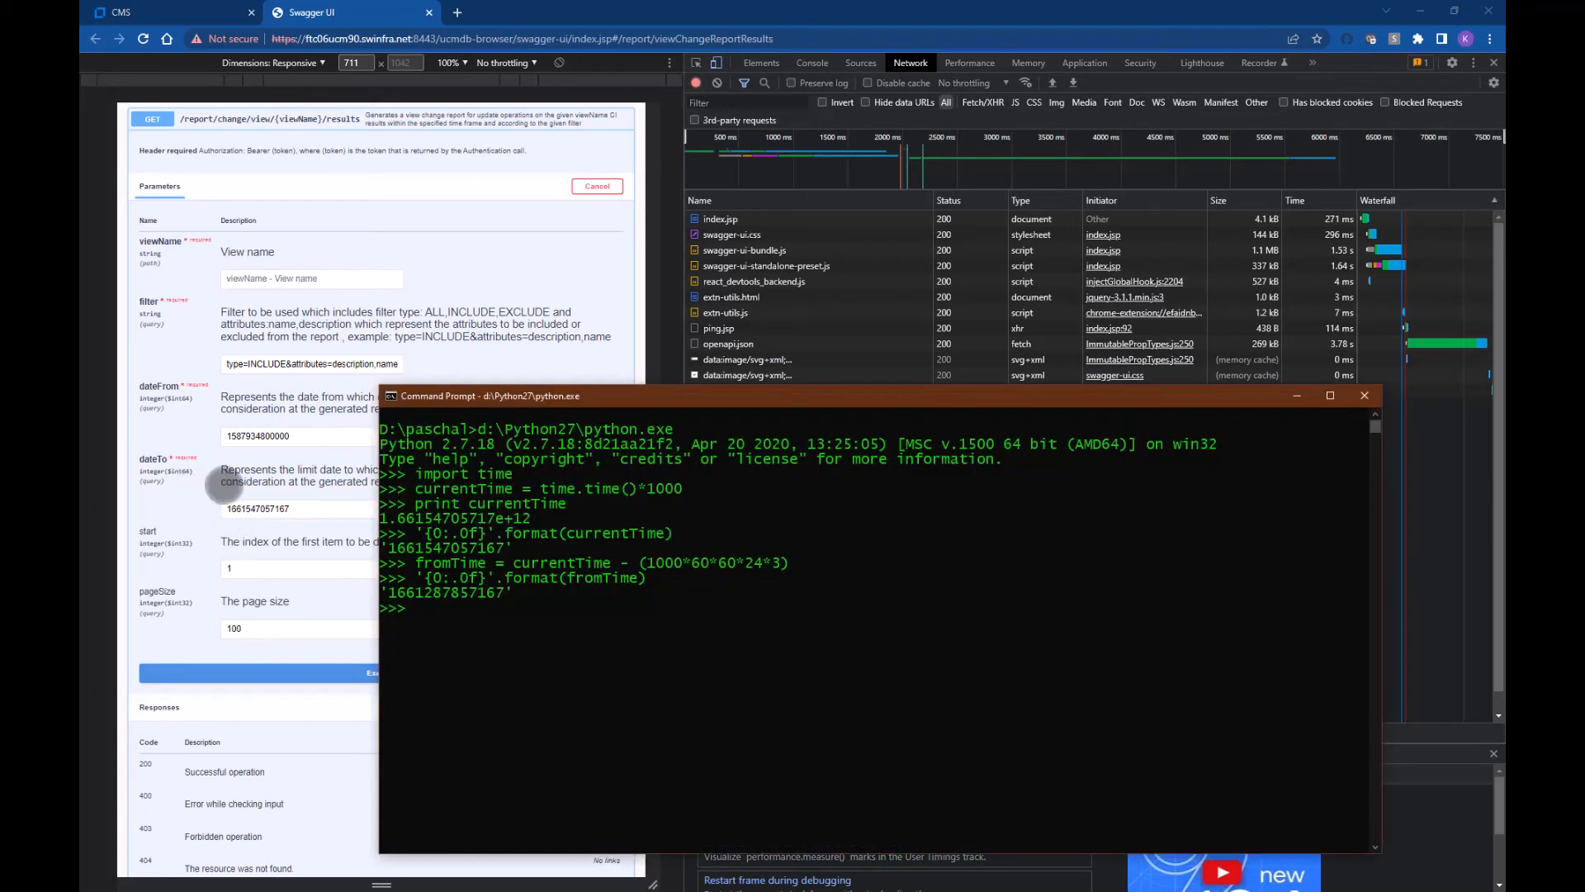
pyautogui.click(392, 591)
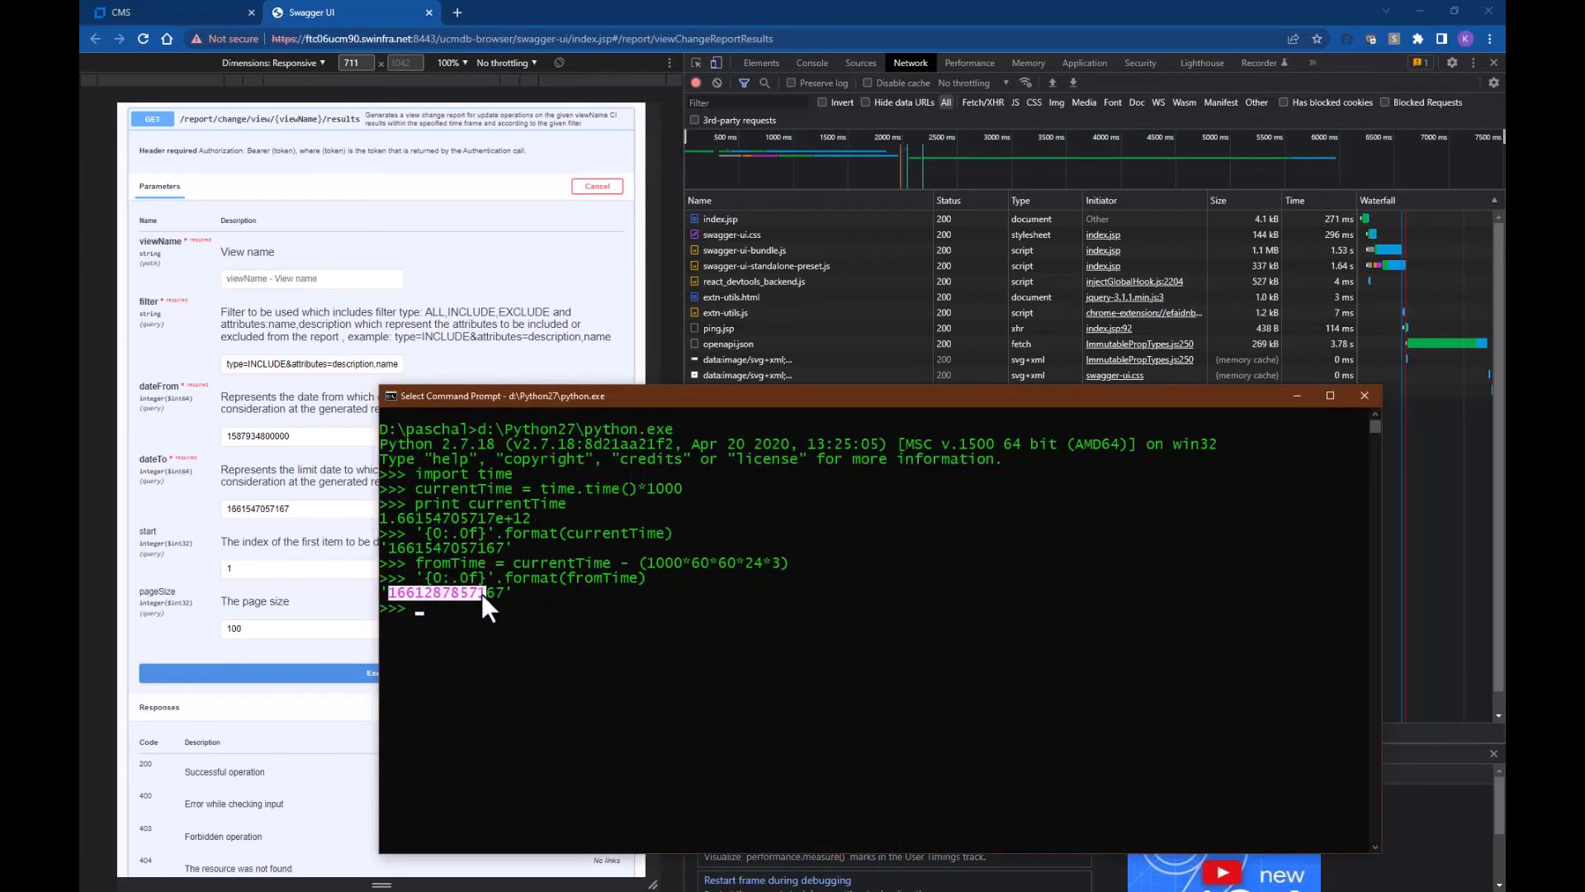
pyautogui.hotkey('ctrl', 'c')
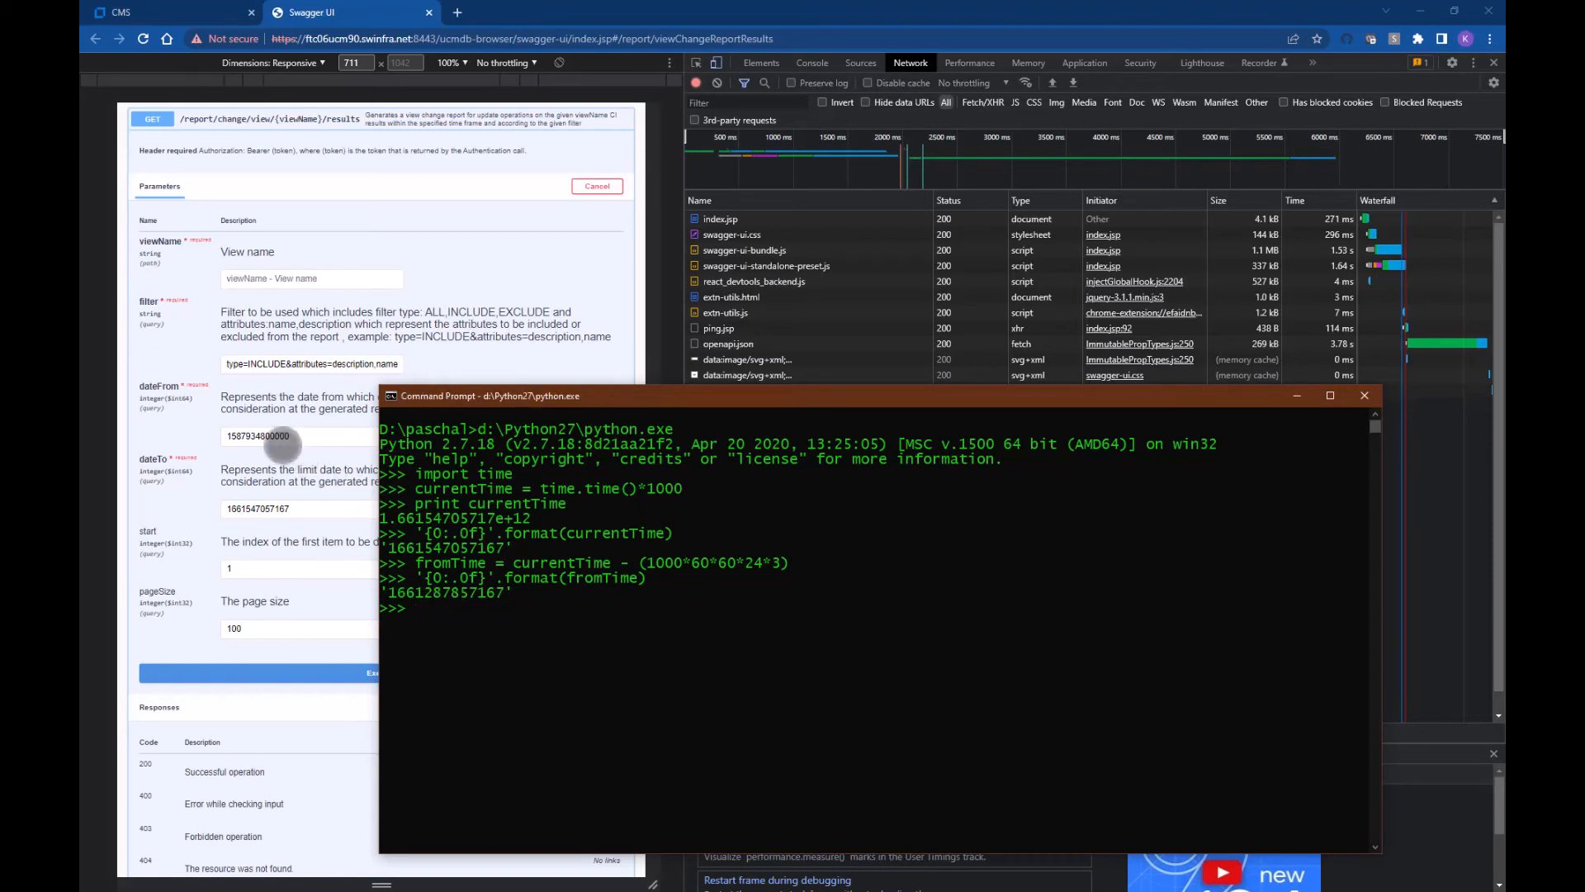
pyautogui.click(281, 441)
pyautogui.click(339, 439)
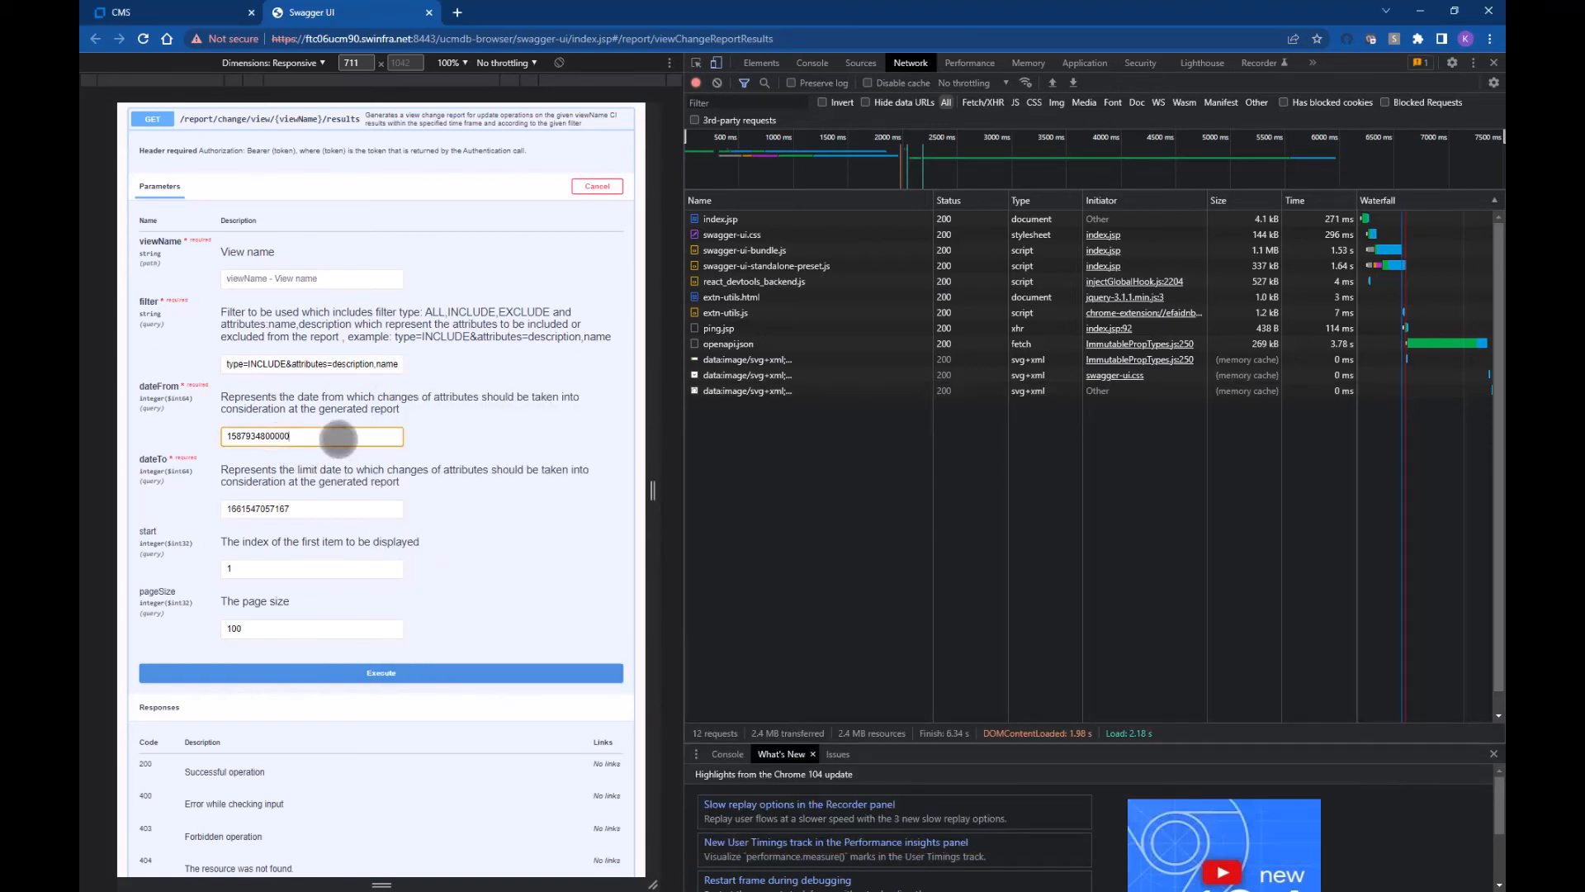
pyautogui.hotkey('ctrl', 'a')
pyautogui.hotkey('ctrl', 'v')
pyautogui.click(335, 666)
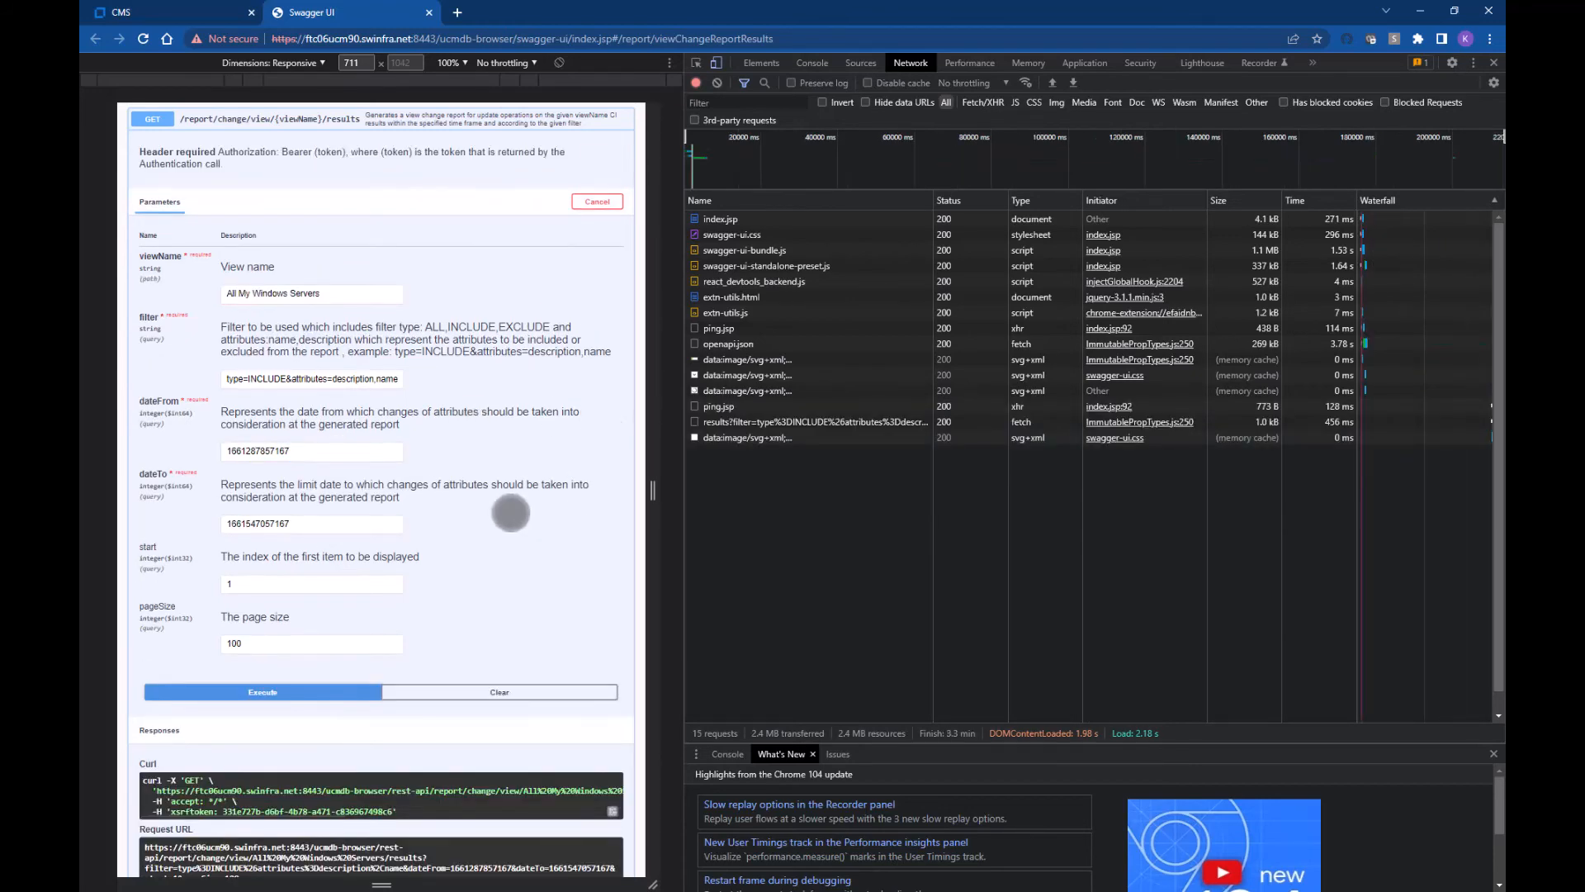
# Step: Copy the report request's encoded Request URL from its Headers in DevTools Network
pyautogui.scroll(-2, 508, 516)
pyautogui.scroll(-5, 505, 519)
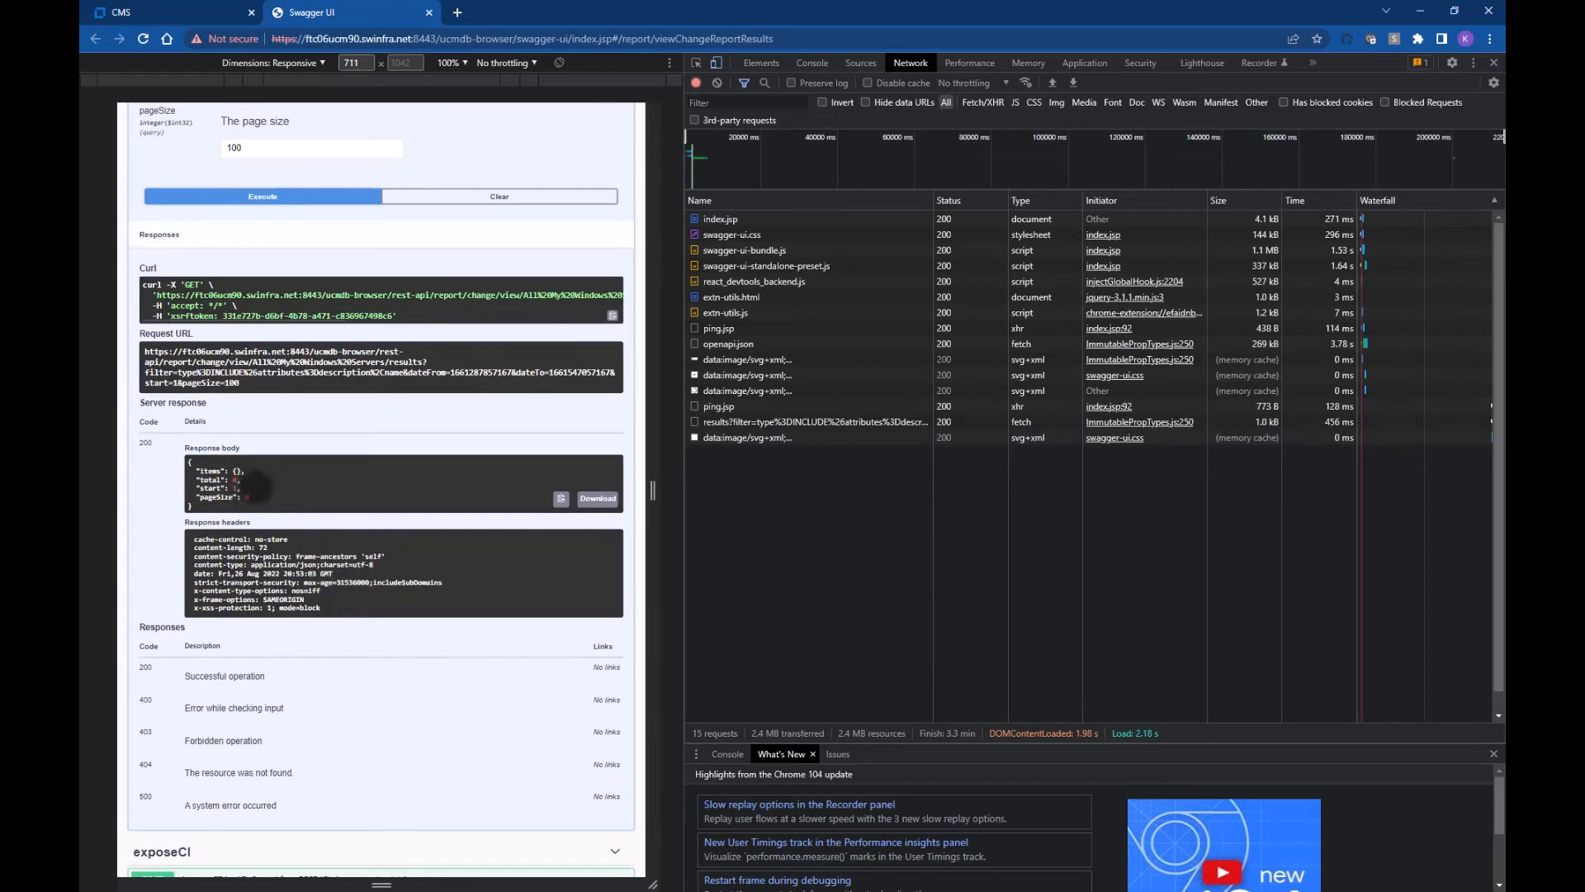
pyautogui.scroll(5, 256, 487)
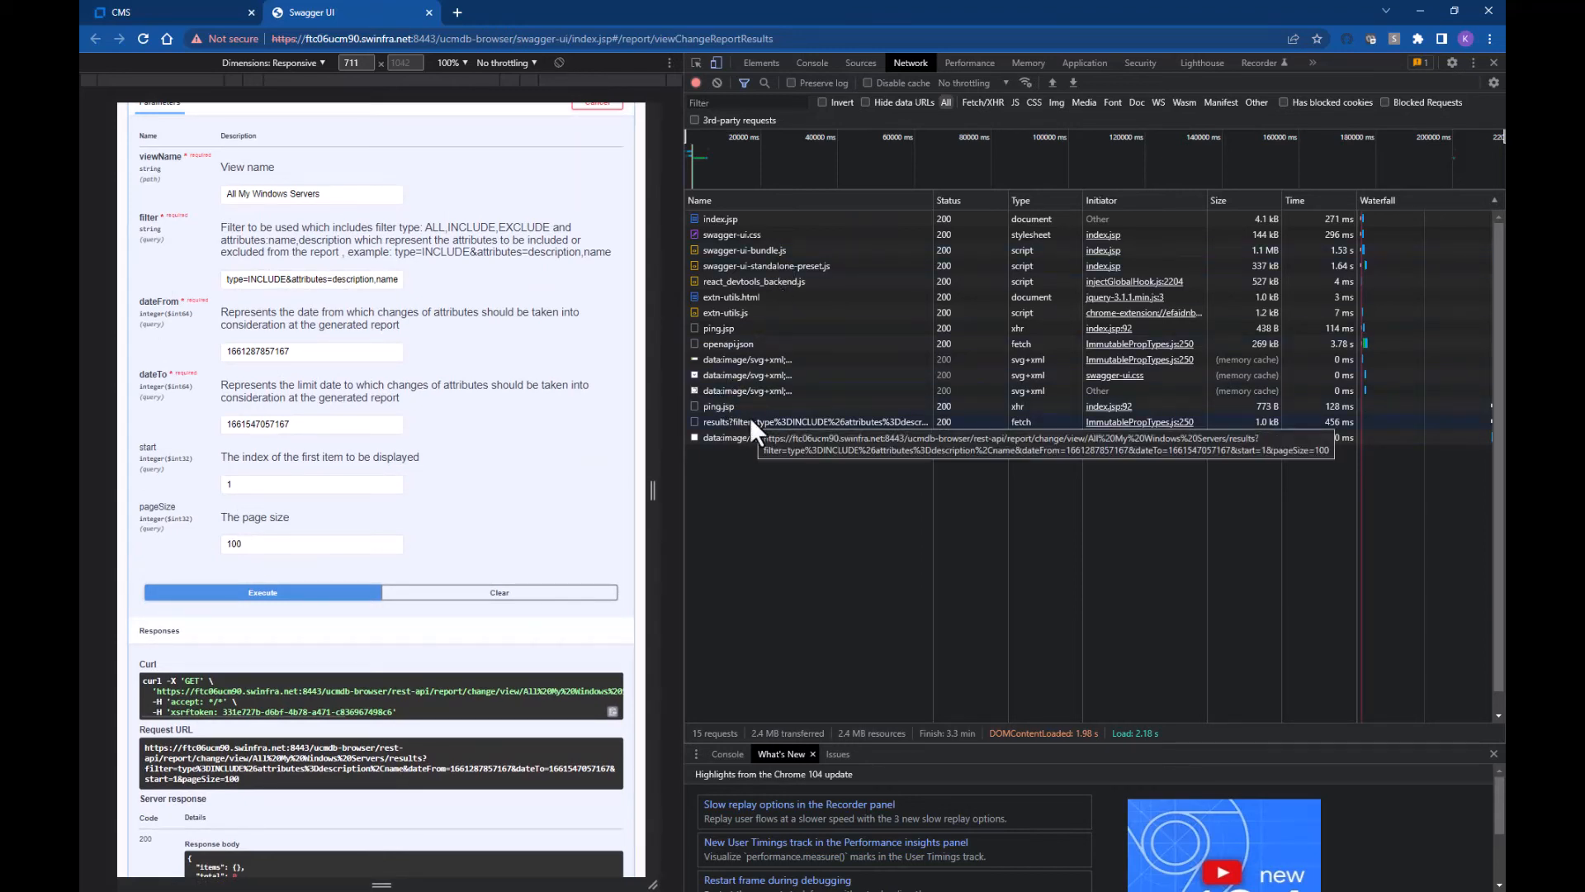
pyautogui.click(749, 421)
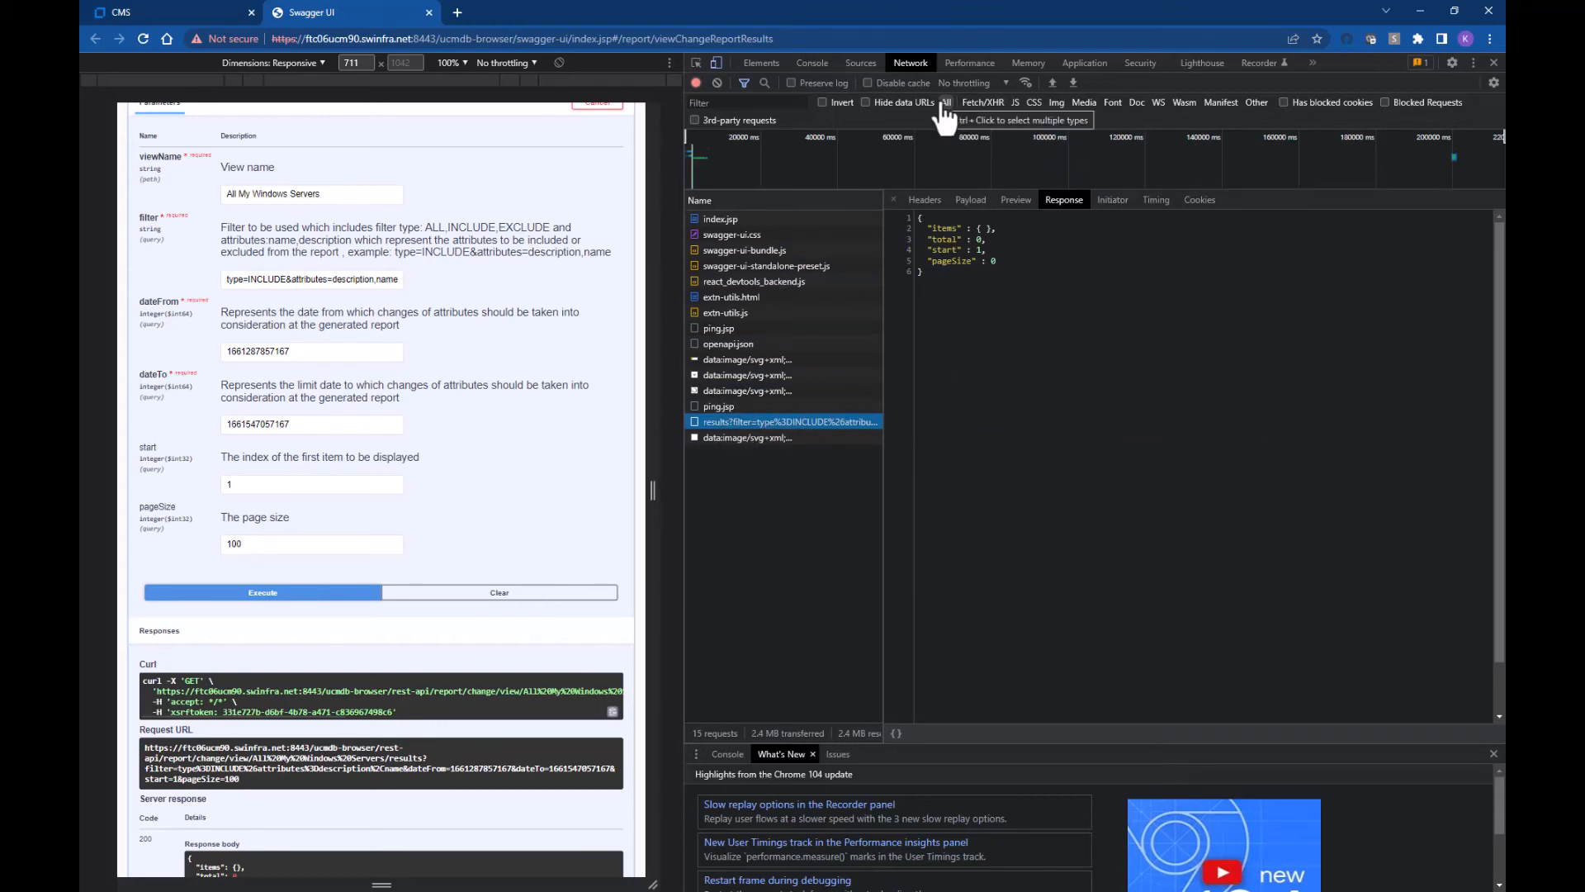
pyautogui.click(924, 201)
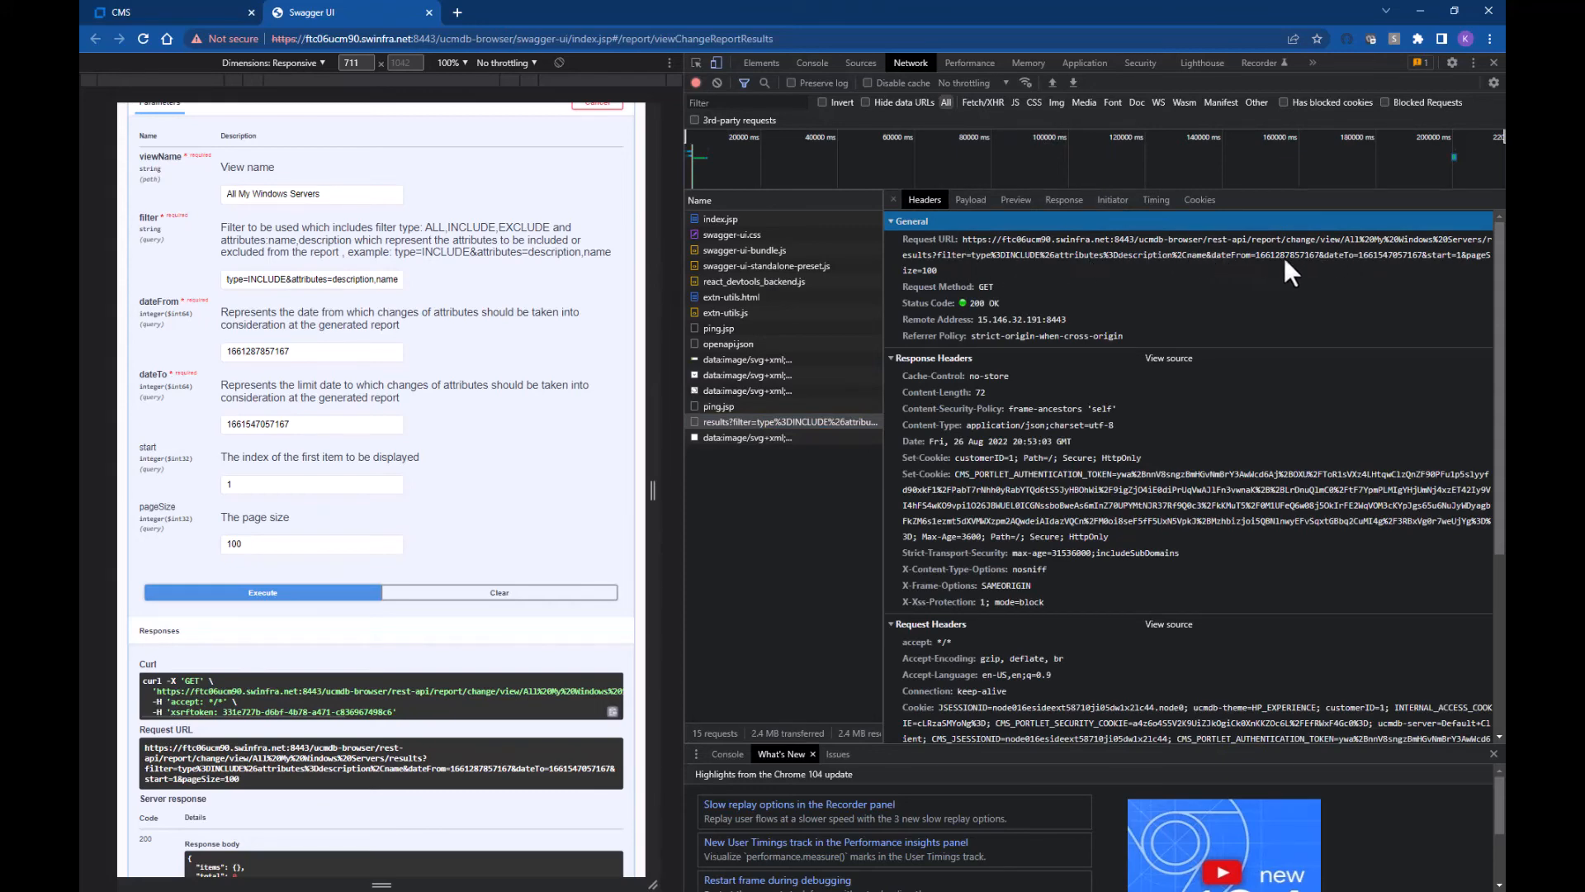
pyautogui.scroll(3, 409, 277)
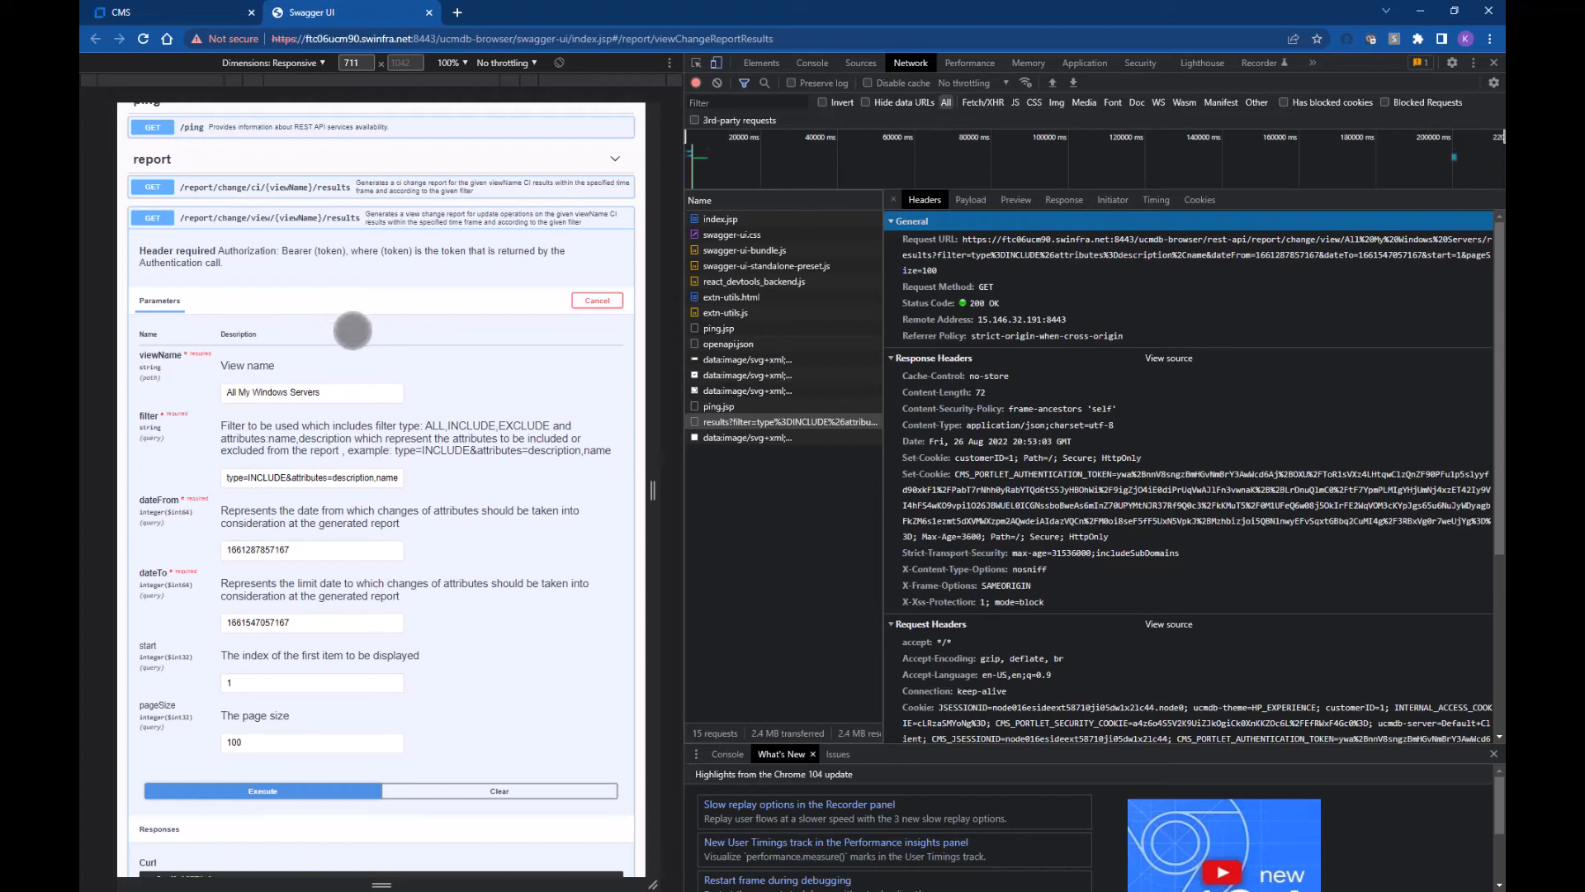
pyautogui.click(938, 267)
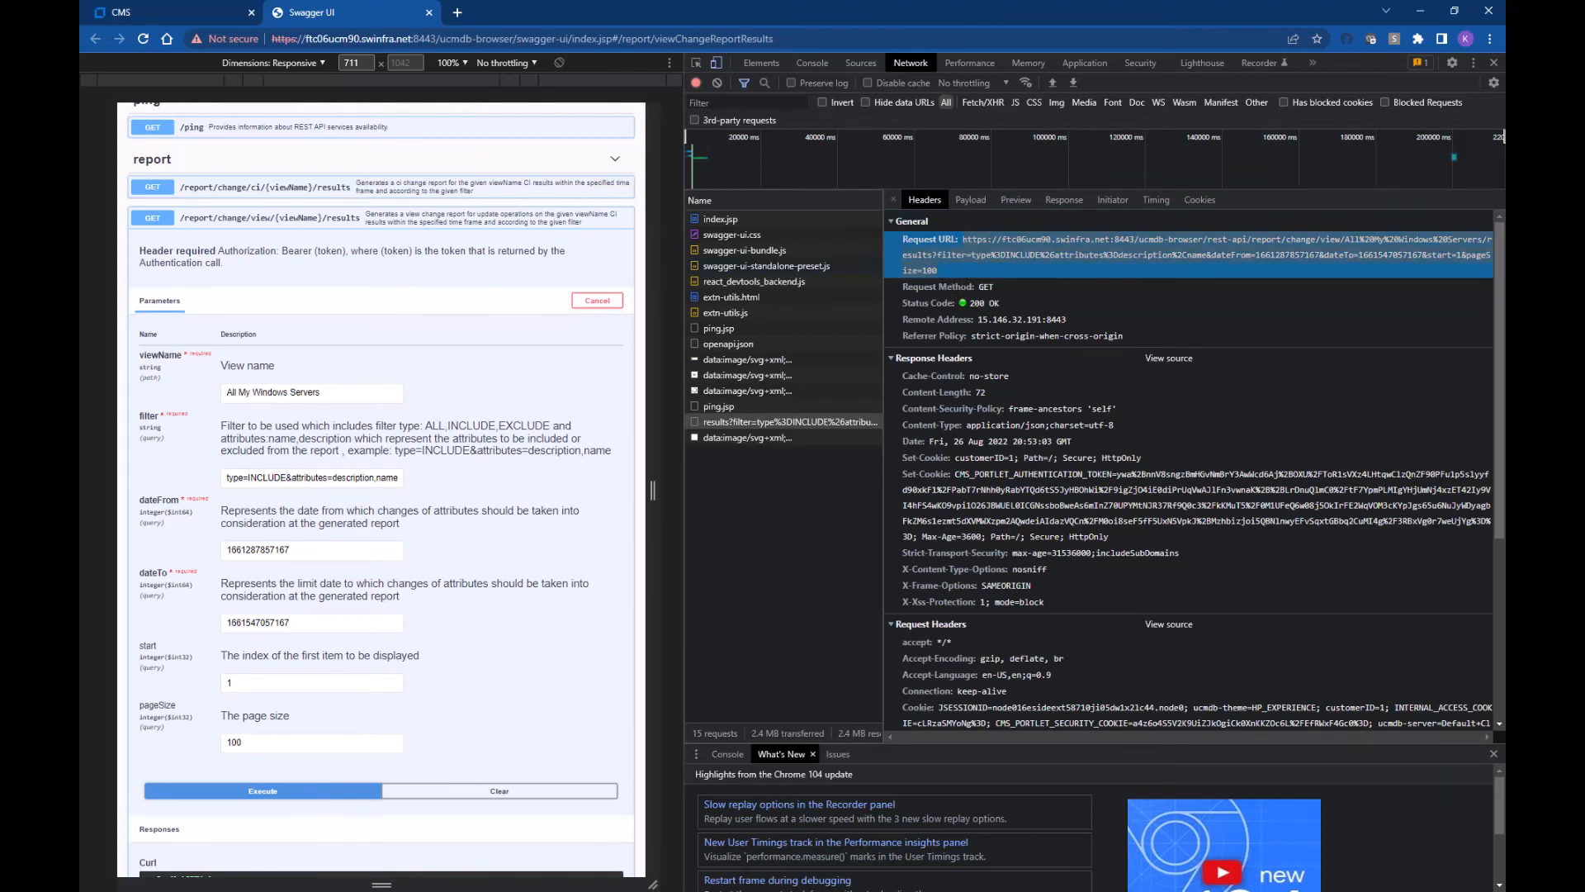
pyautogui.hotkey('alt', 'Tab')
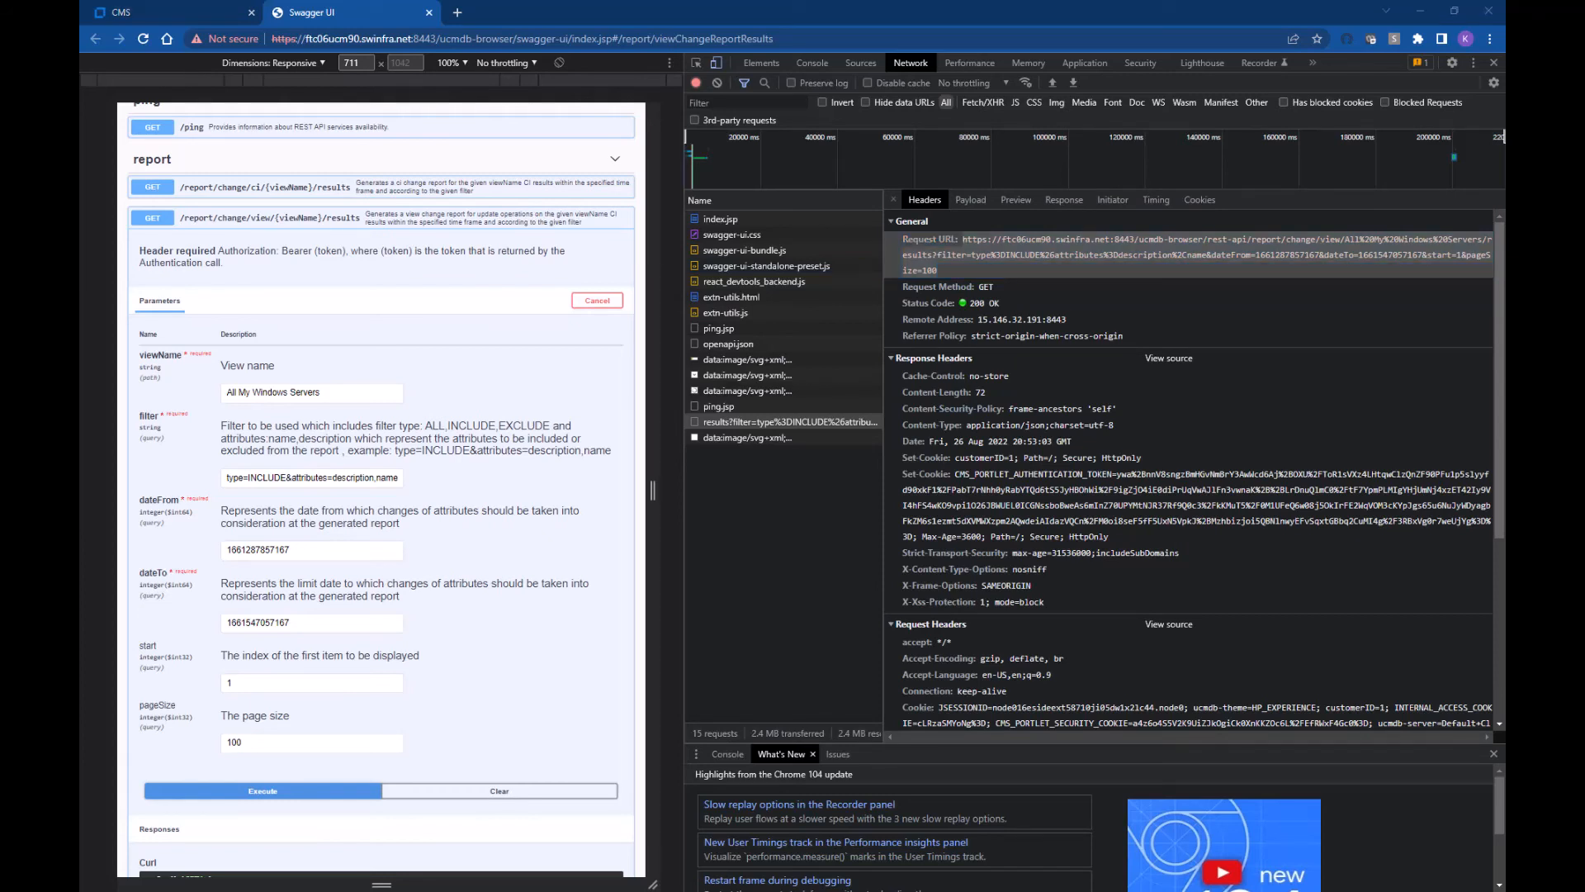
pyautogui.hotkey('alt', 'Tab')
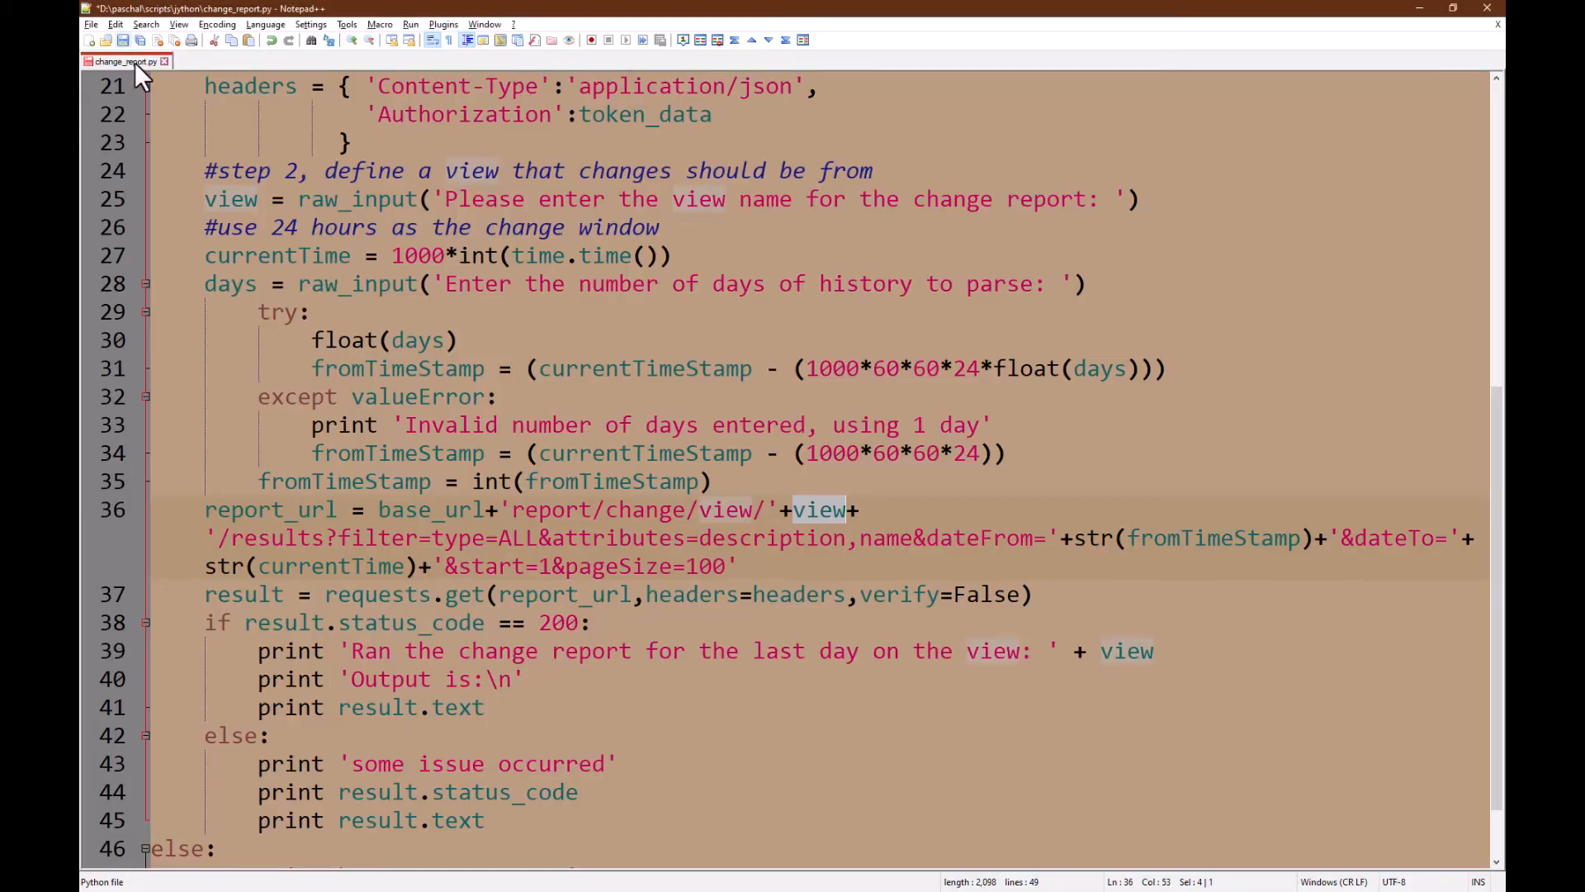
# Step: Paste the copied request URL into a new Notepad++ document and compare it with change_report.py
pyautogui.click(91, 42)
pyautogui.rightClick(179, 95)
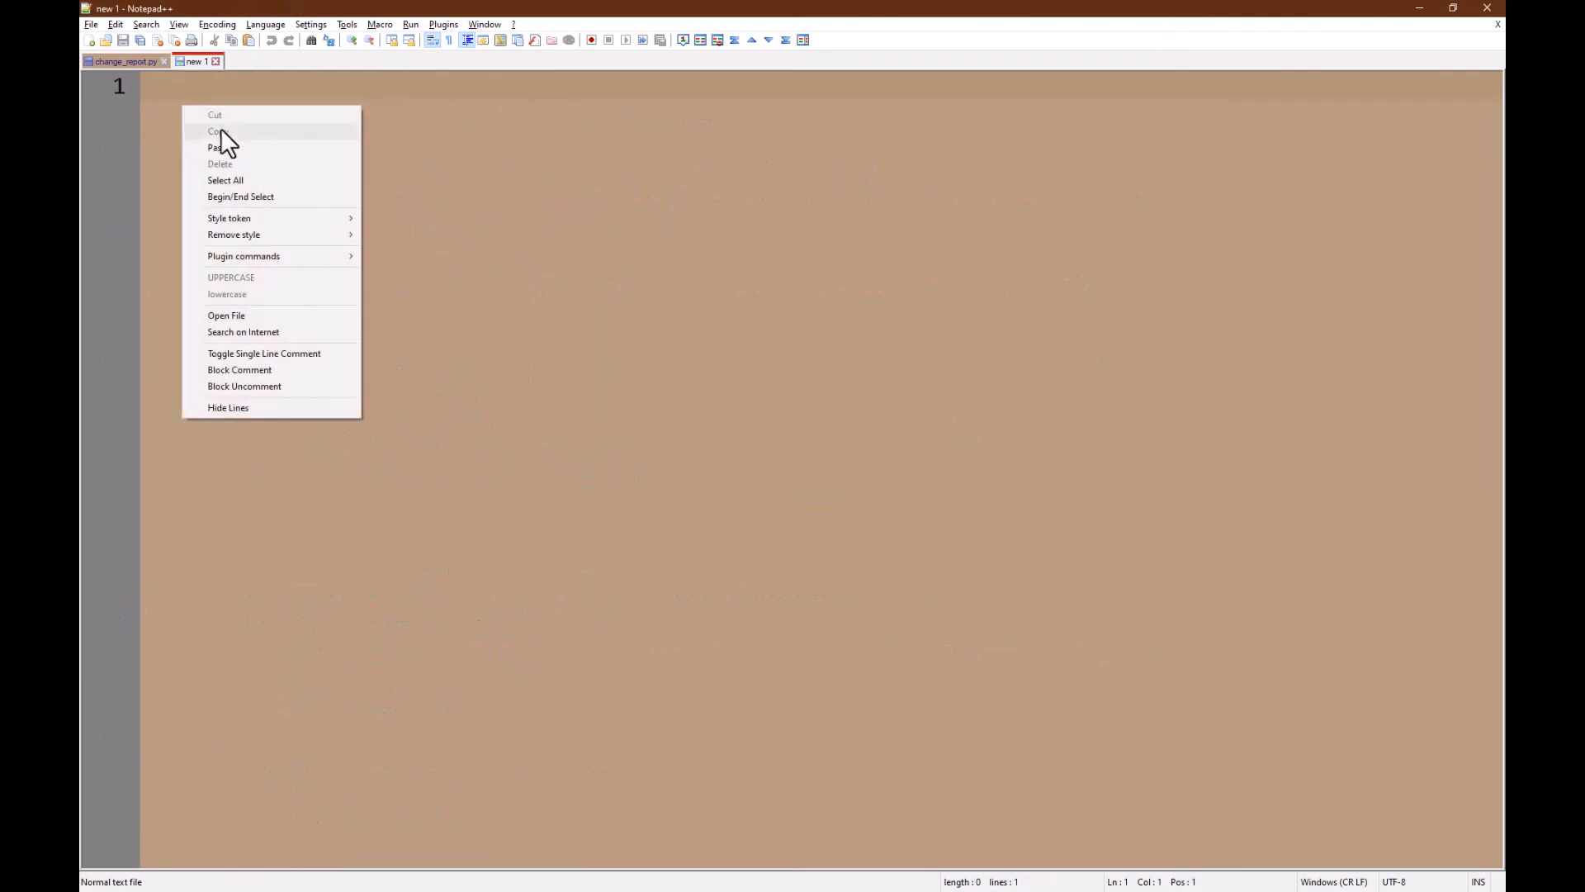
pyautogui.click(230, 146)
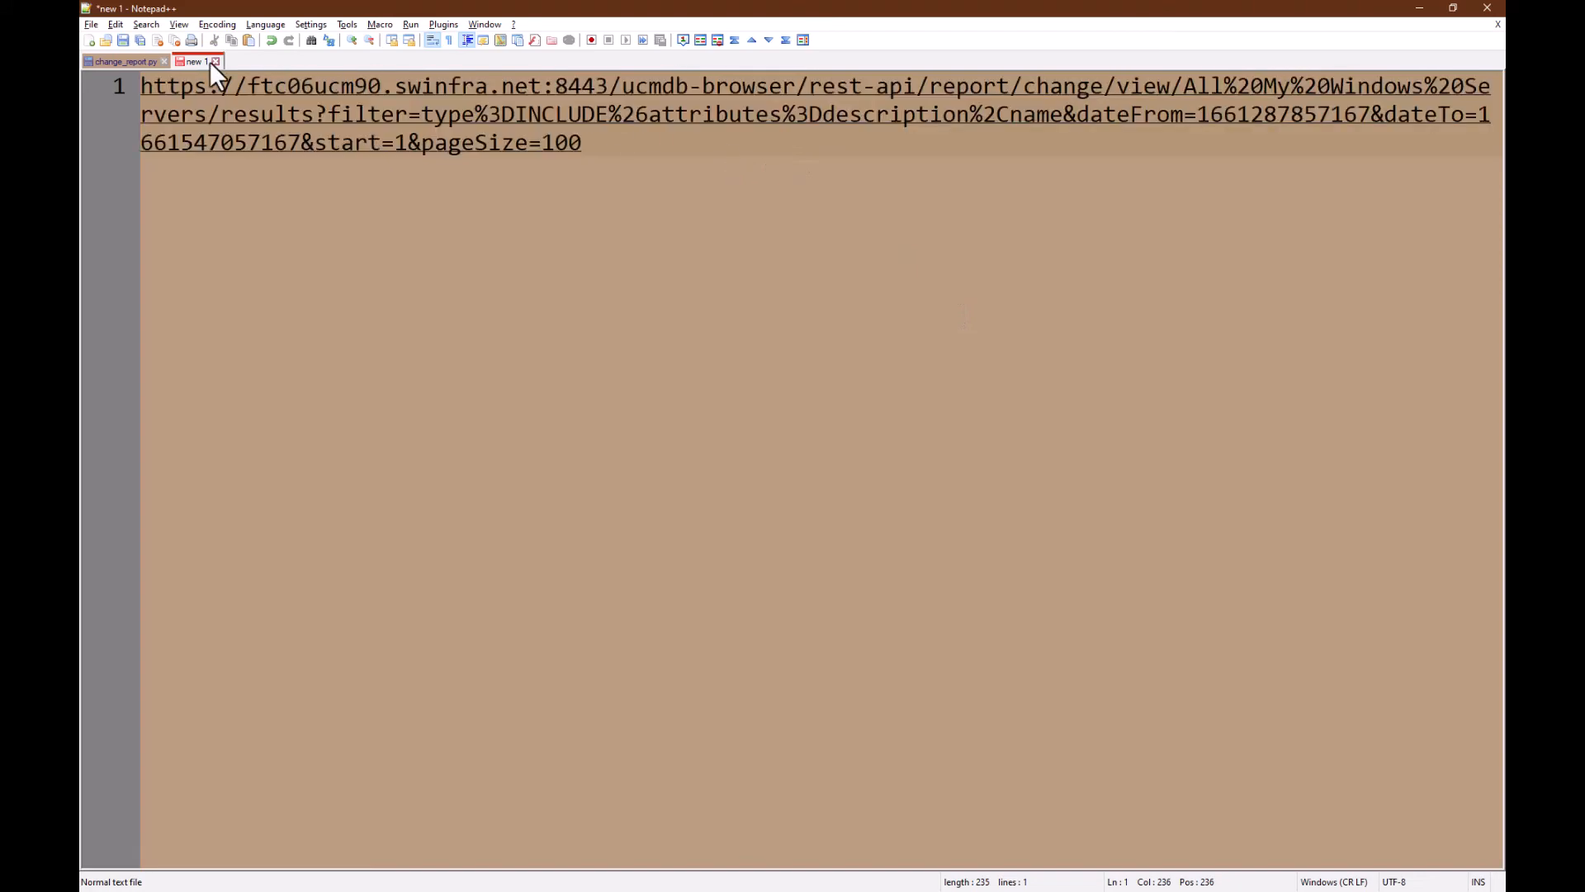
pyautogui.click(132, 61)
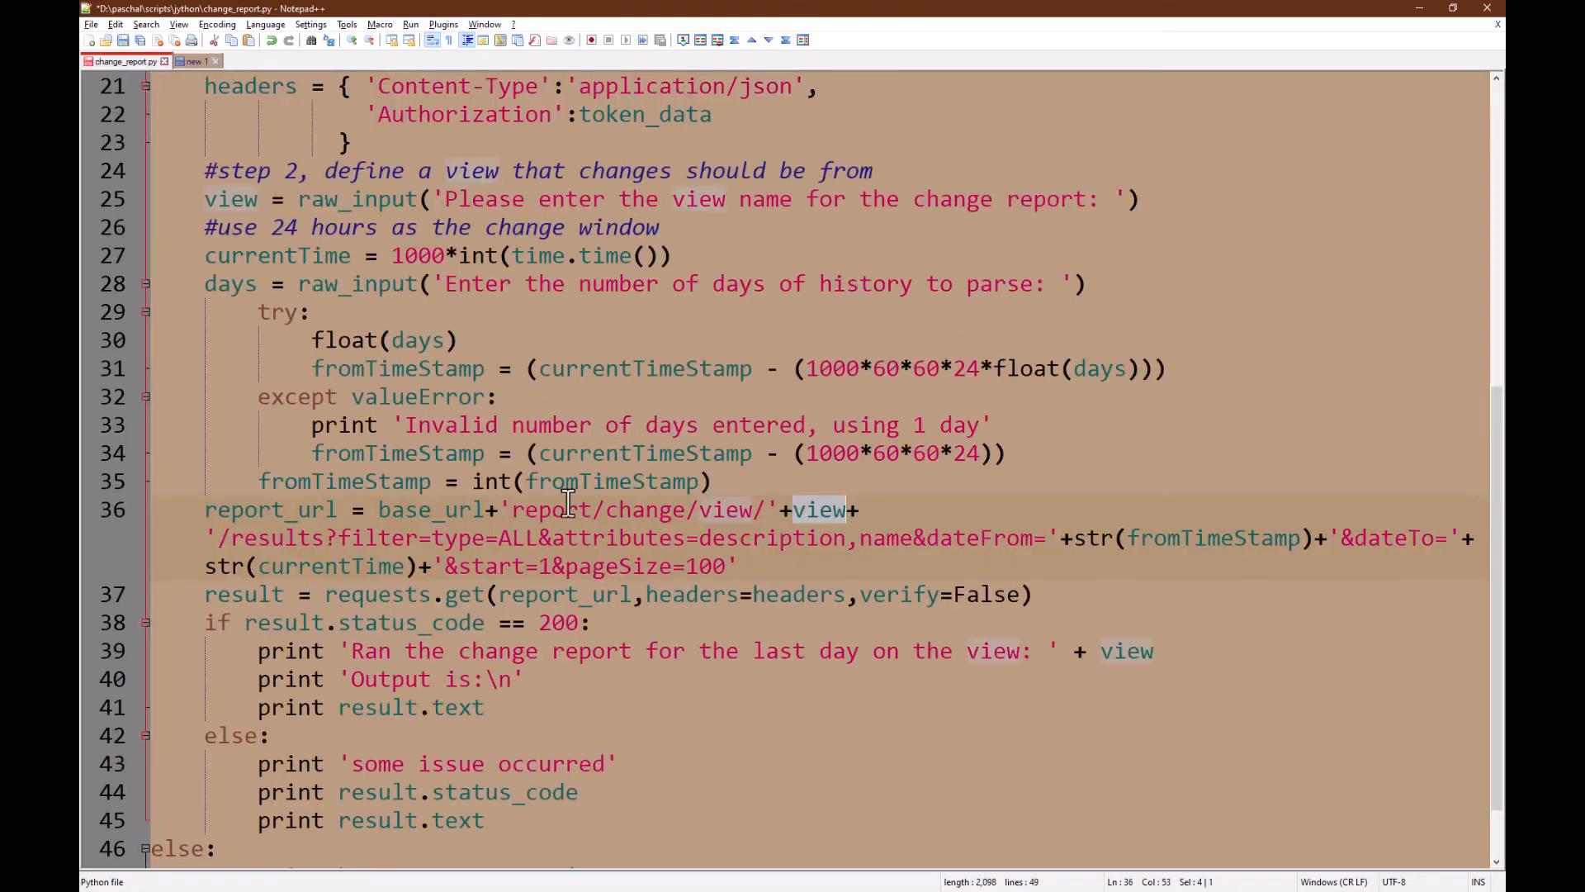
pyautogui.click(195, 61)
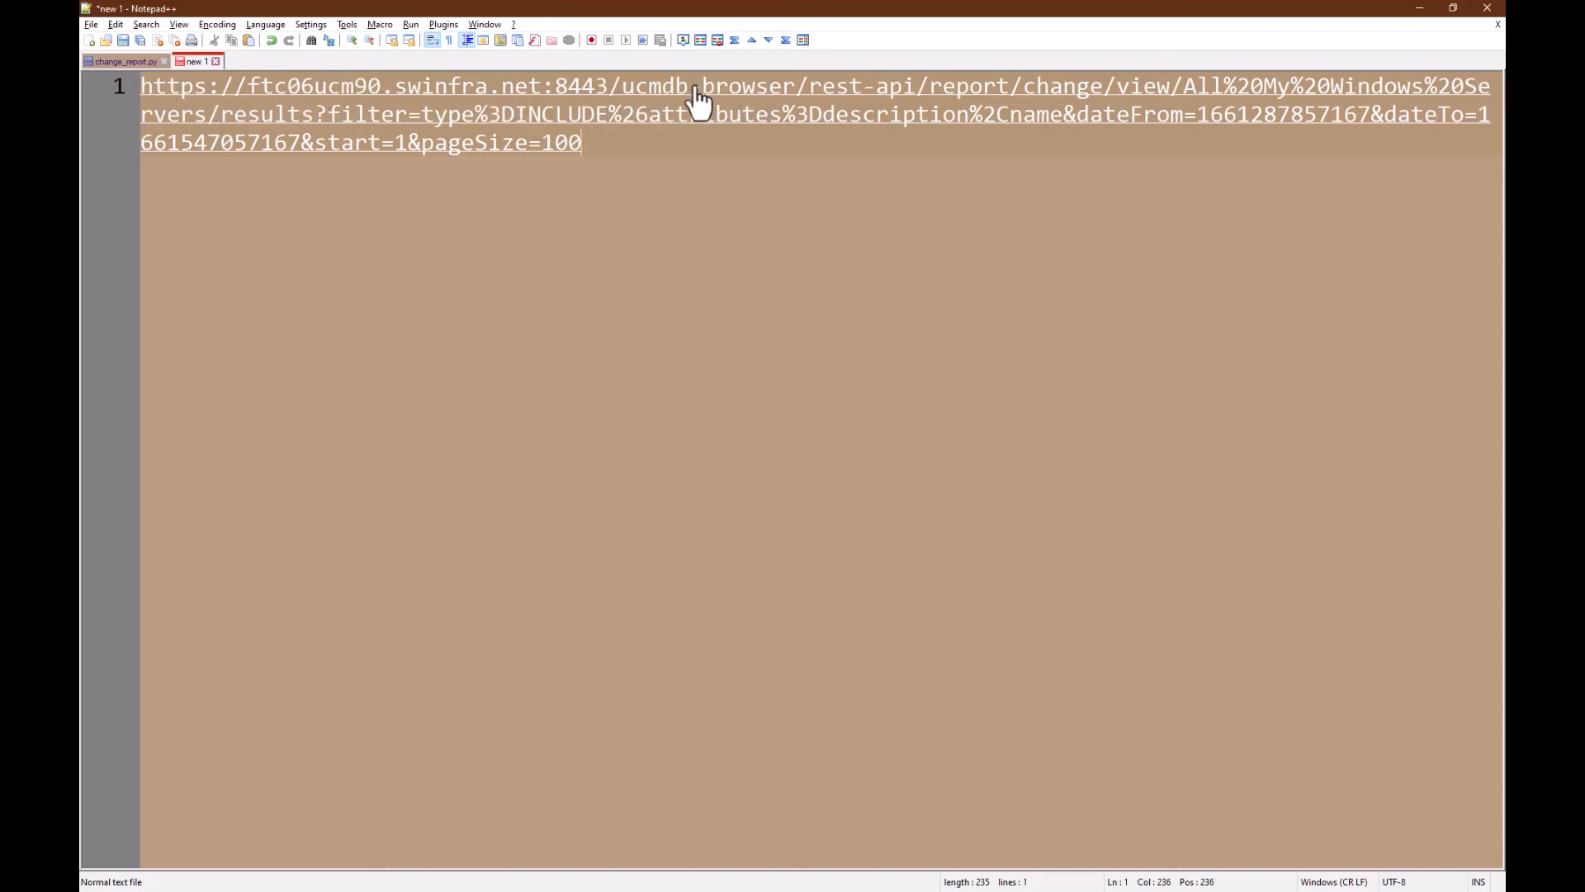
# Step: Delete 'ucmdb-browser/' from the pasted URL and examine its %20 encoded space
pyautogui.click(623, 95)
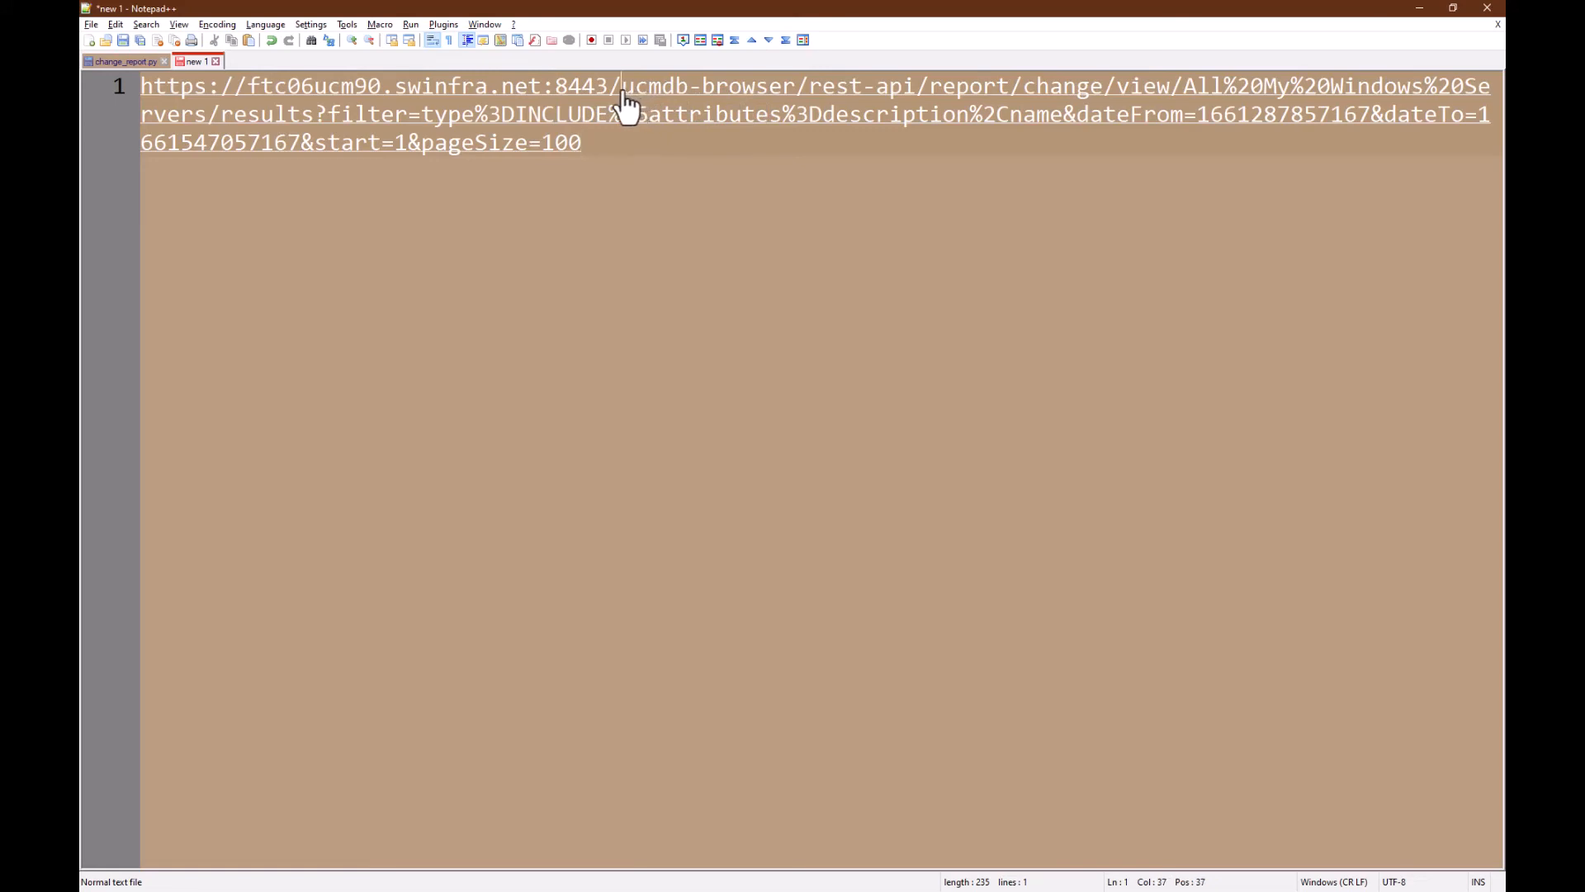
pyautogui.moveTo(625, 95); pyautogui.dragTo(793, 95)
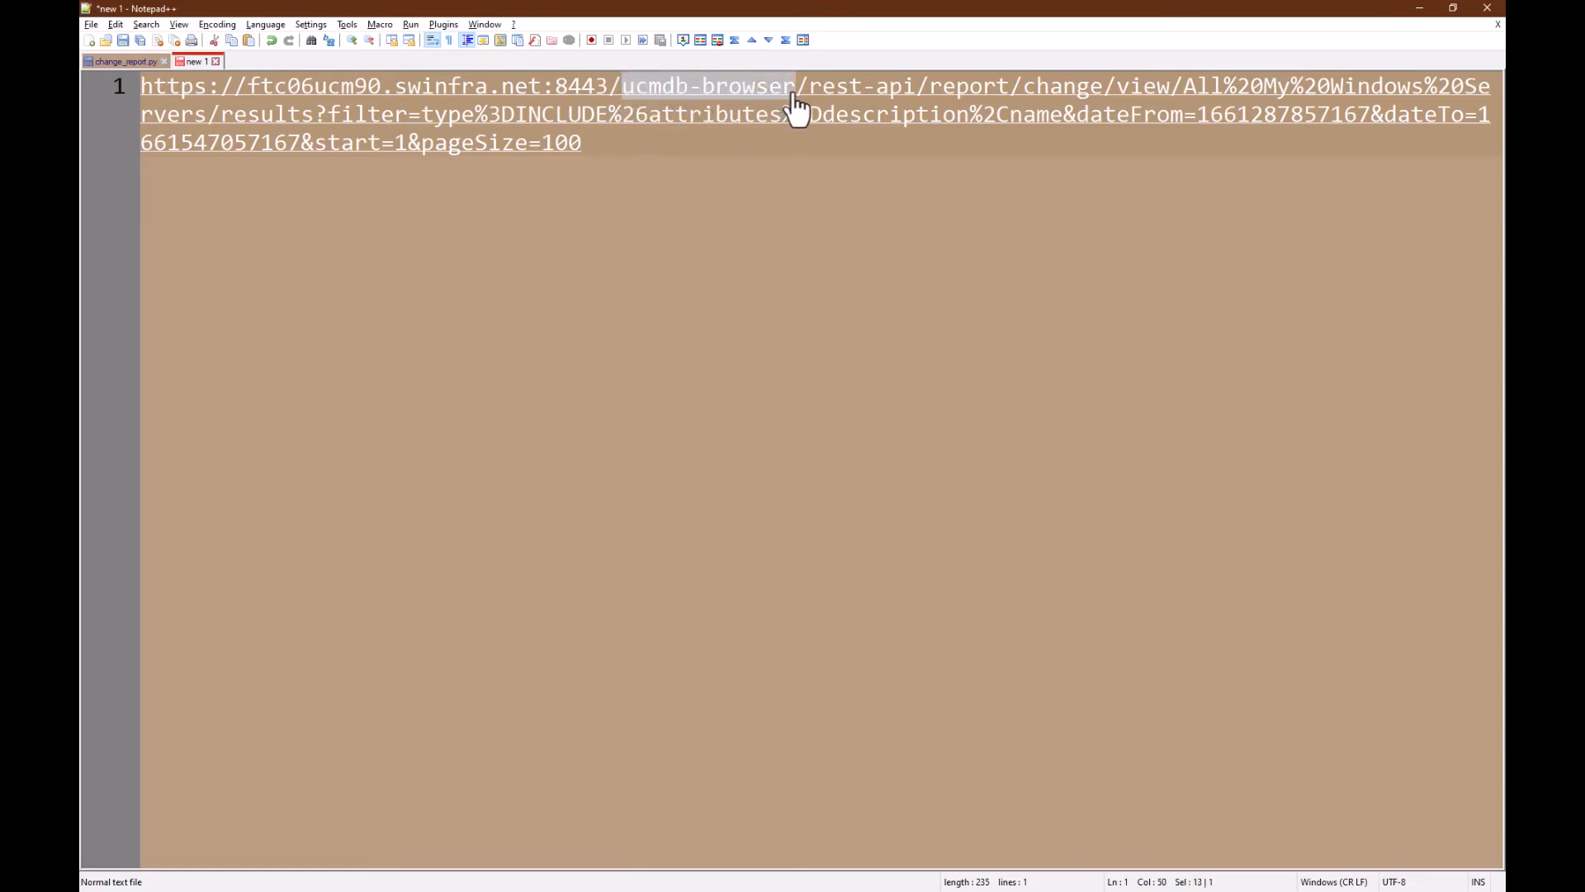
pyautogui.press('BackSpace')
pyautogui.press('BackSpace')
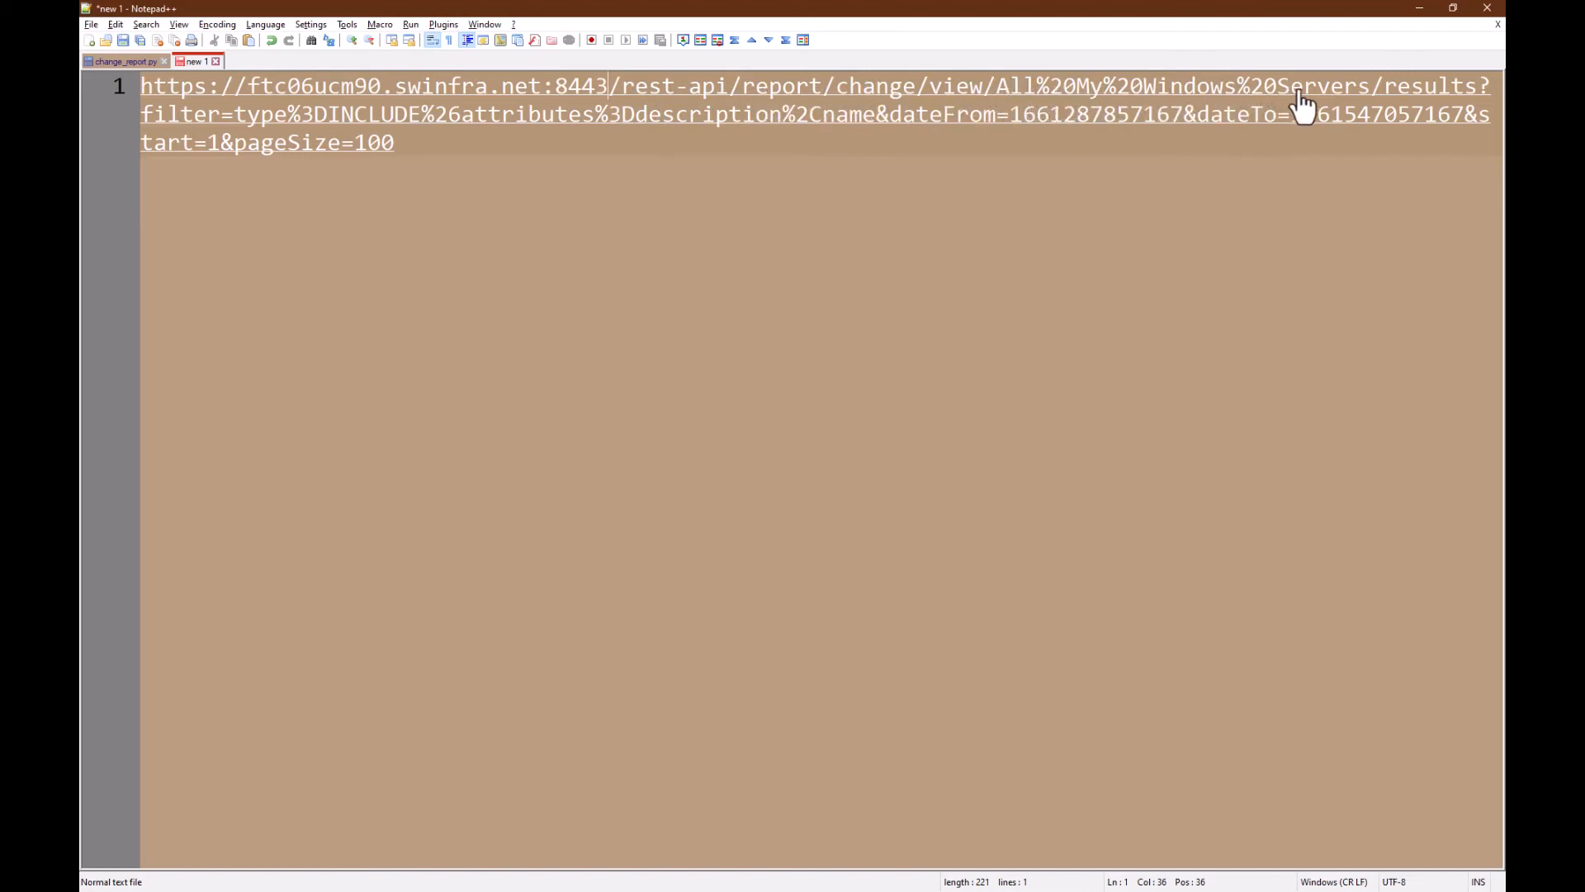
pyautogui.doubleClick(1245, 89)
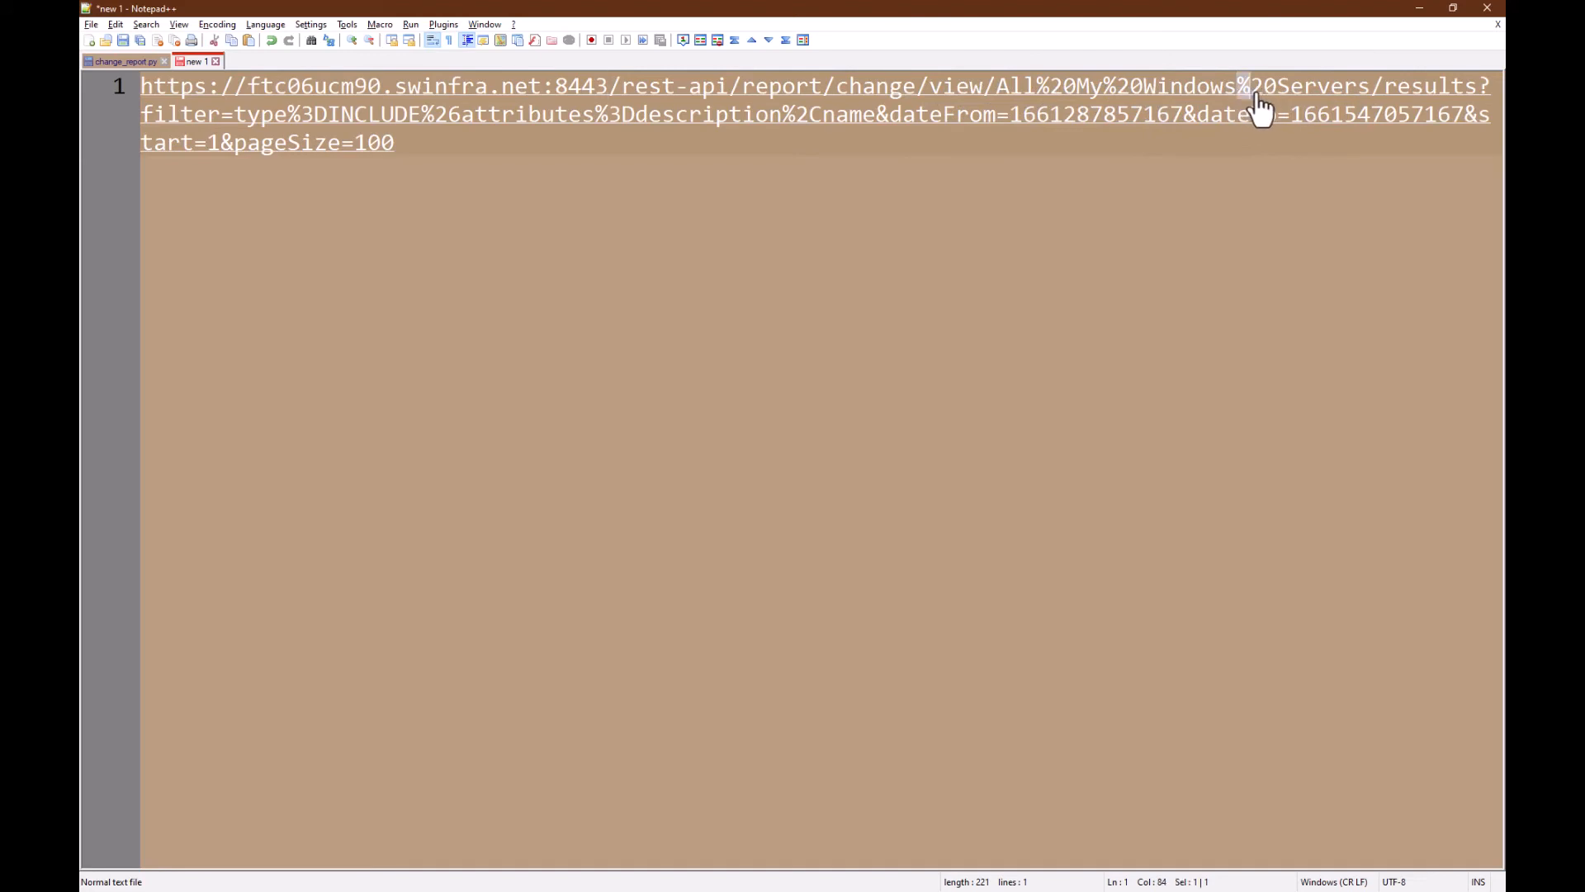
pyautogui.moveTo(1261, 107); pyautogui.dragTo(1277, 110)
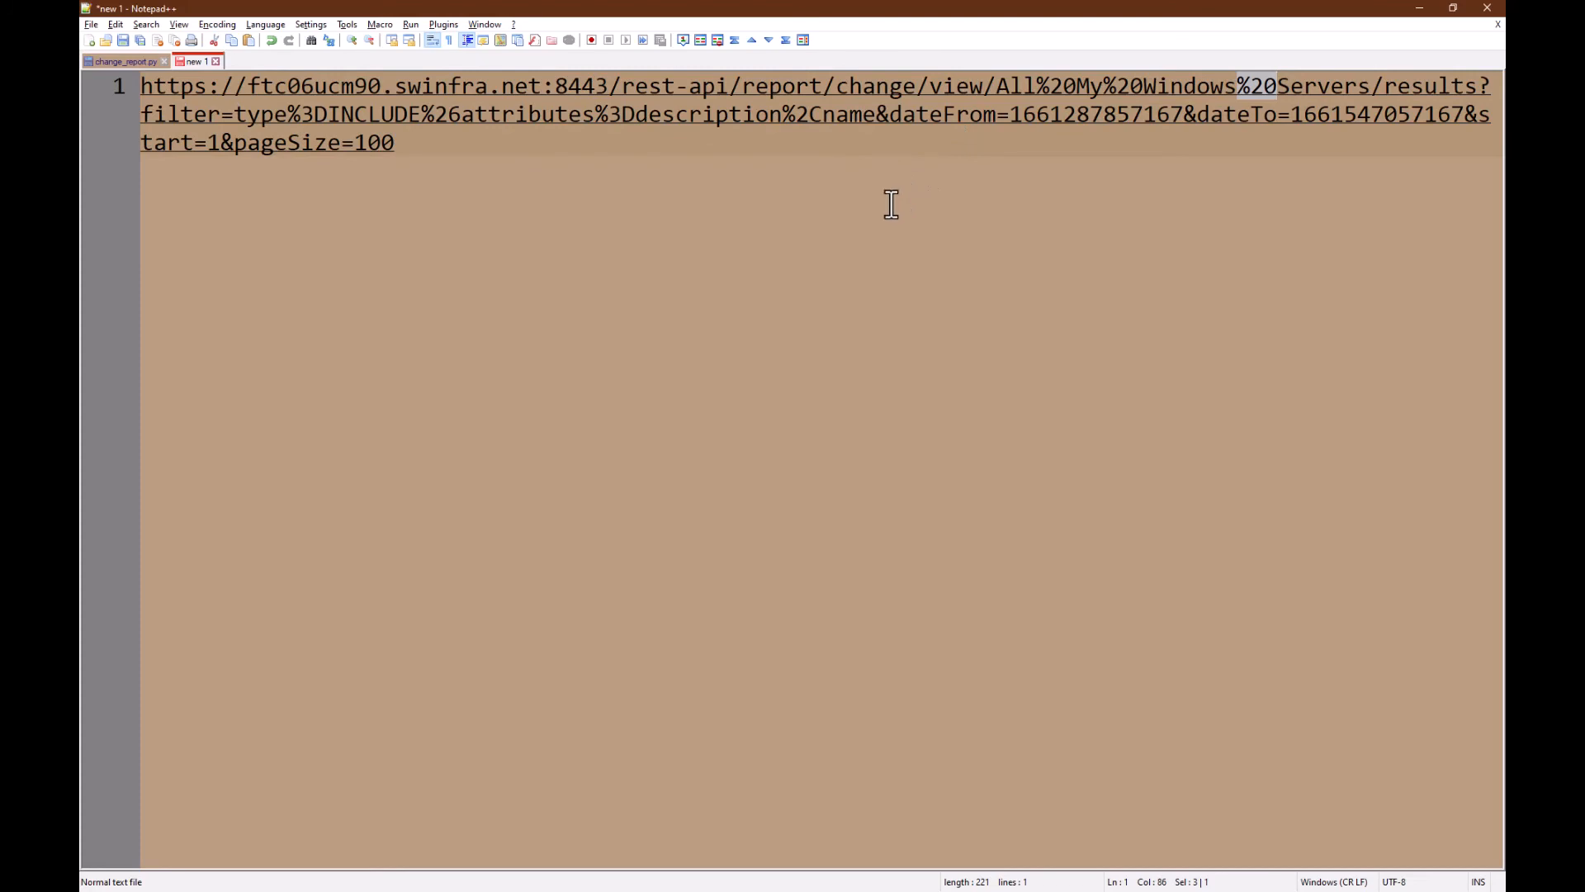
pyautogui.hotkey('alt', 'Tab')
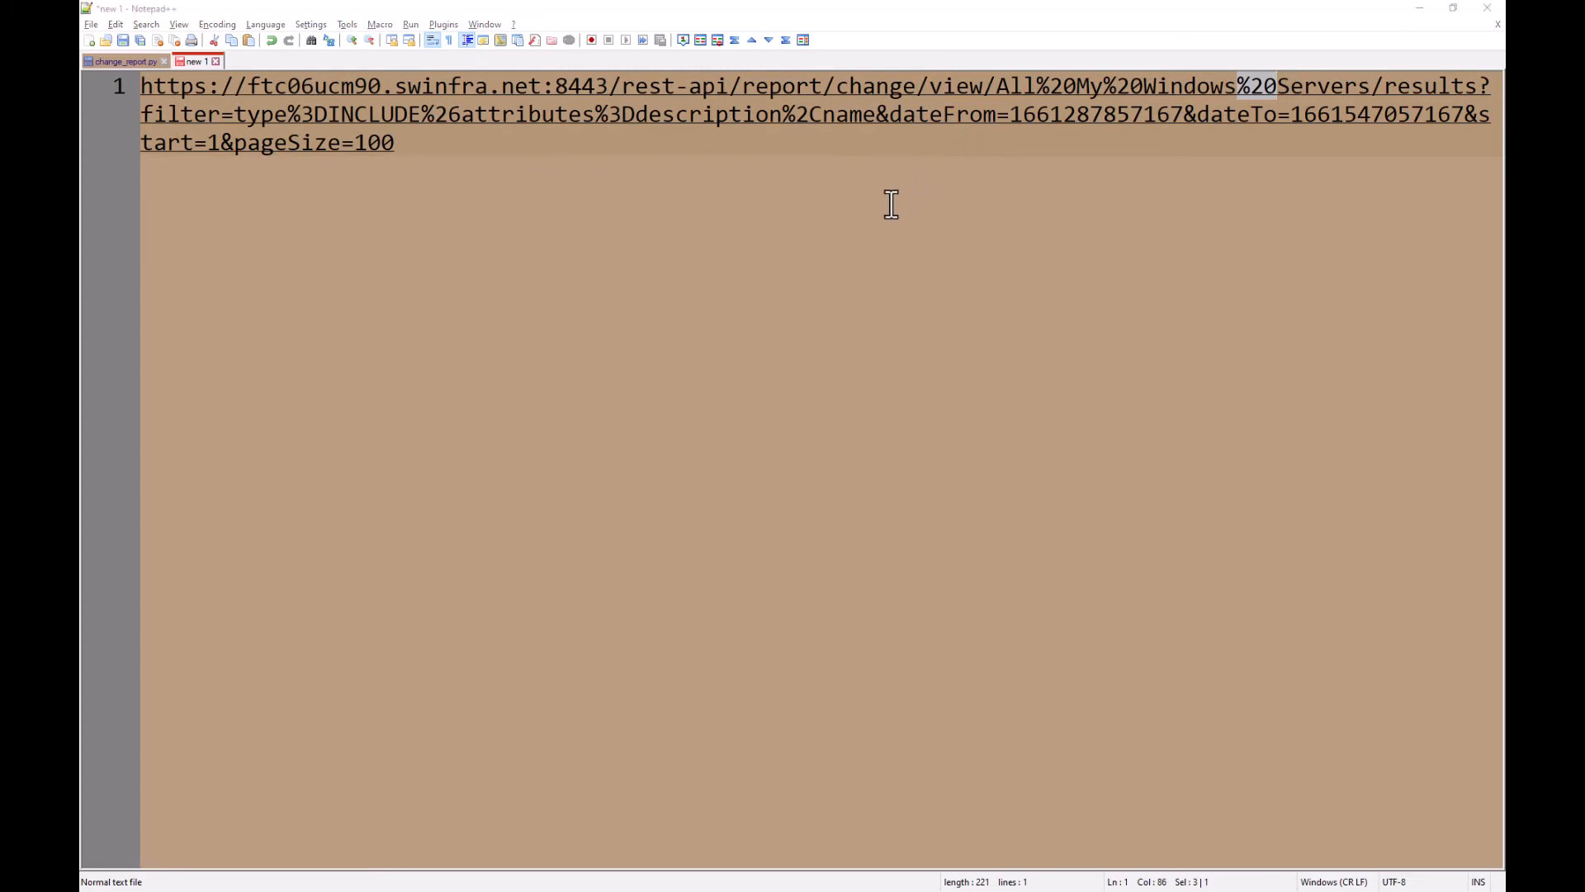
pyautogui.click(137, 60)
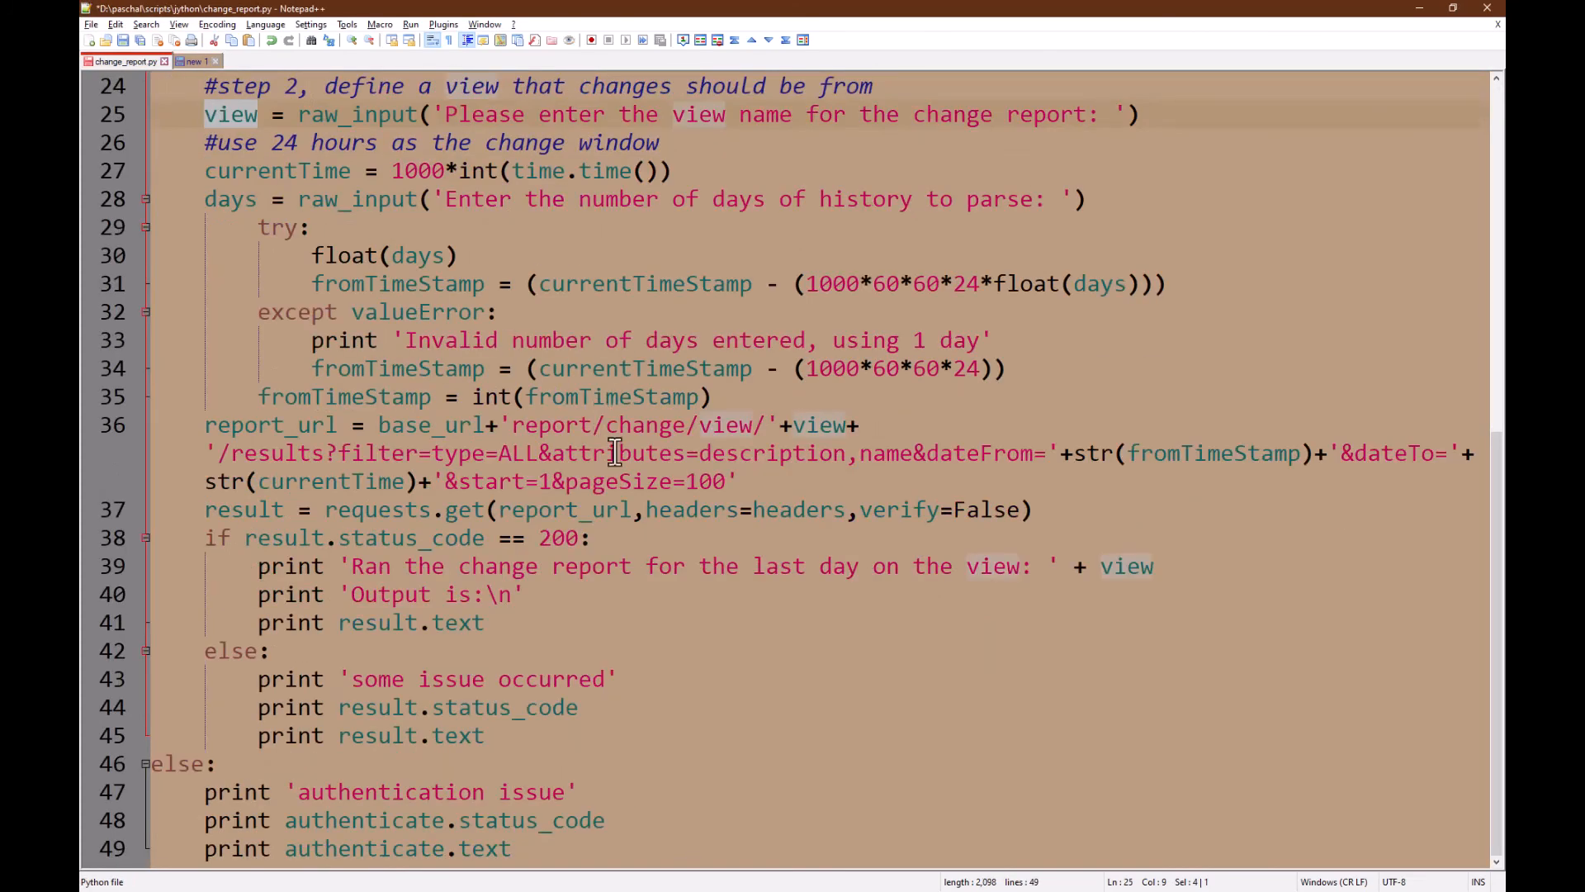
# Step: Inspect the line 36 filter value type=ALL&attributes=description,name, then insert a blank line after line 35
pyautogui.click(329, 454)
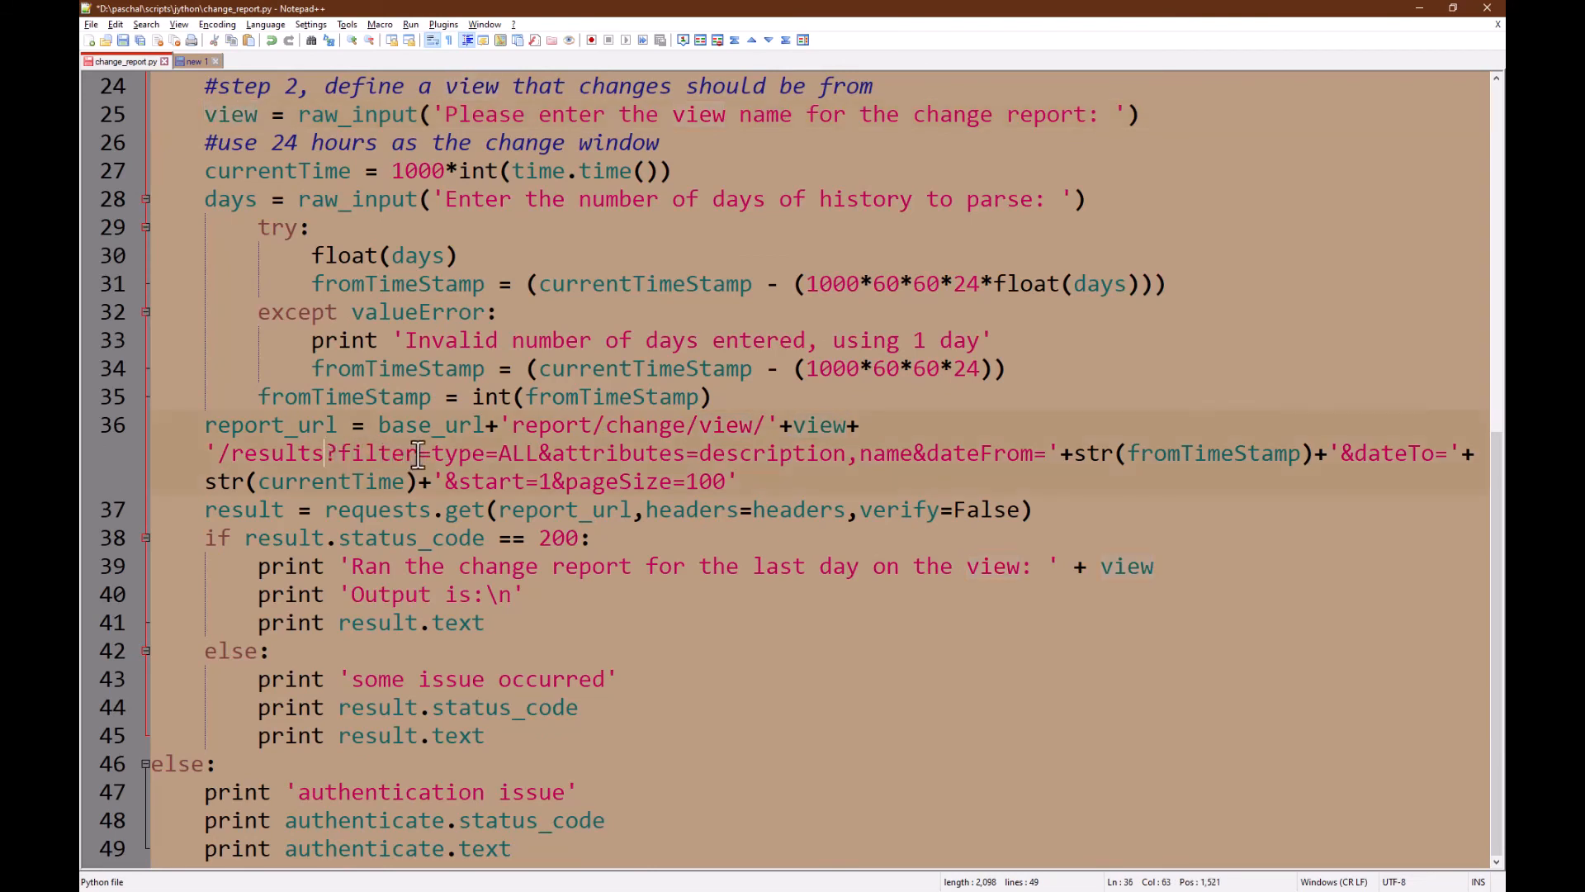
pyautogui.moveTo(431, 453); pyautogui.dragTo(732, 483)
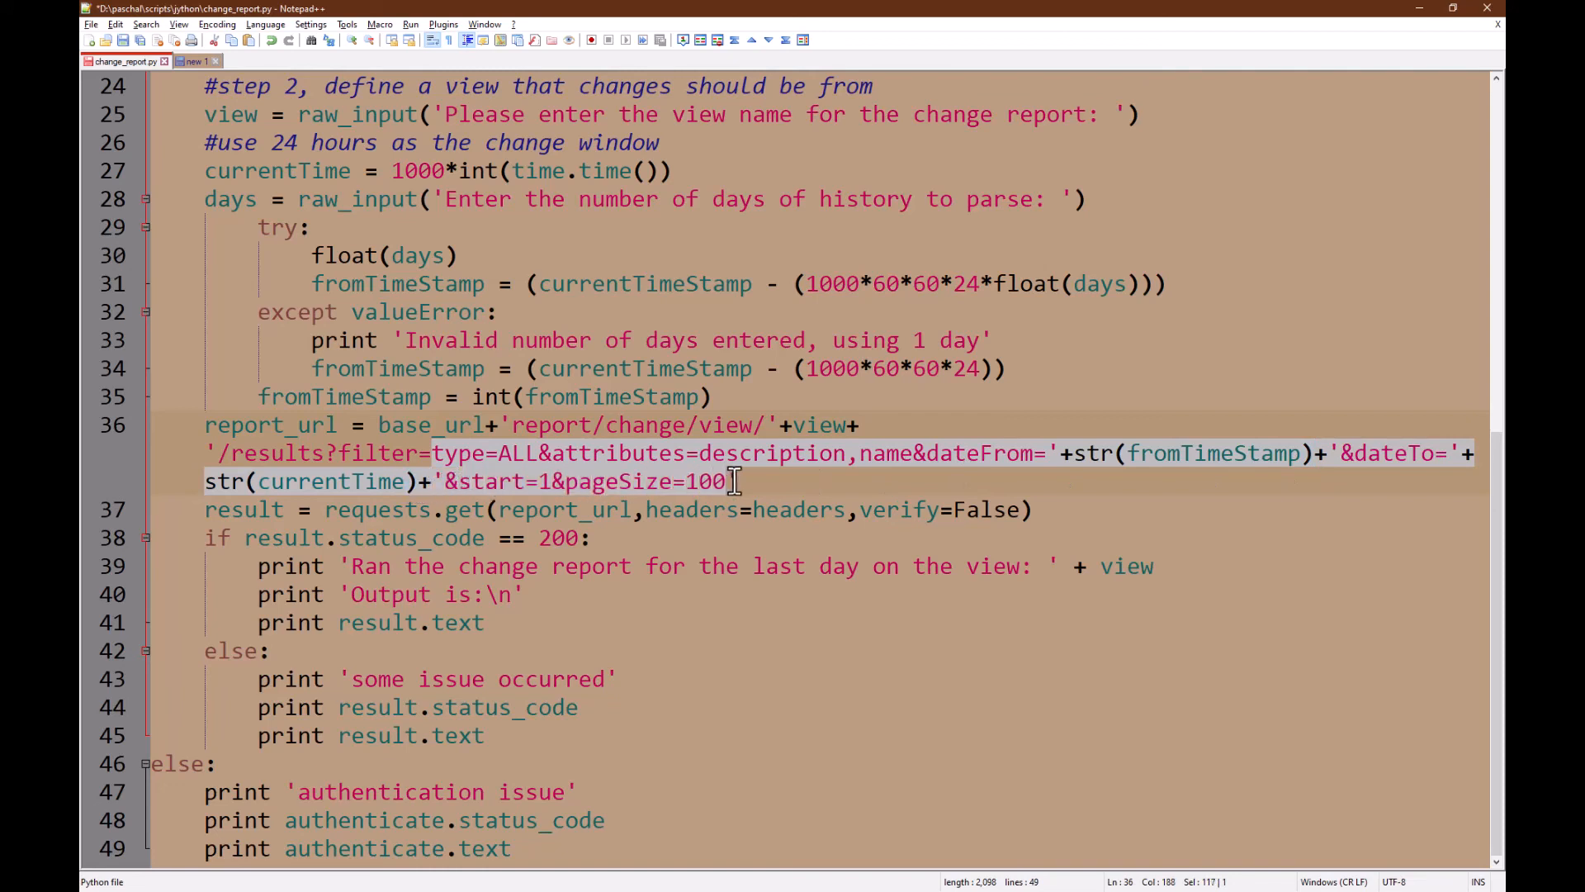
pyautogui.click(675, 461)
pyautogui.click(438, 457)
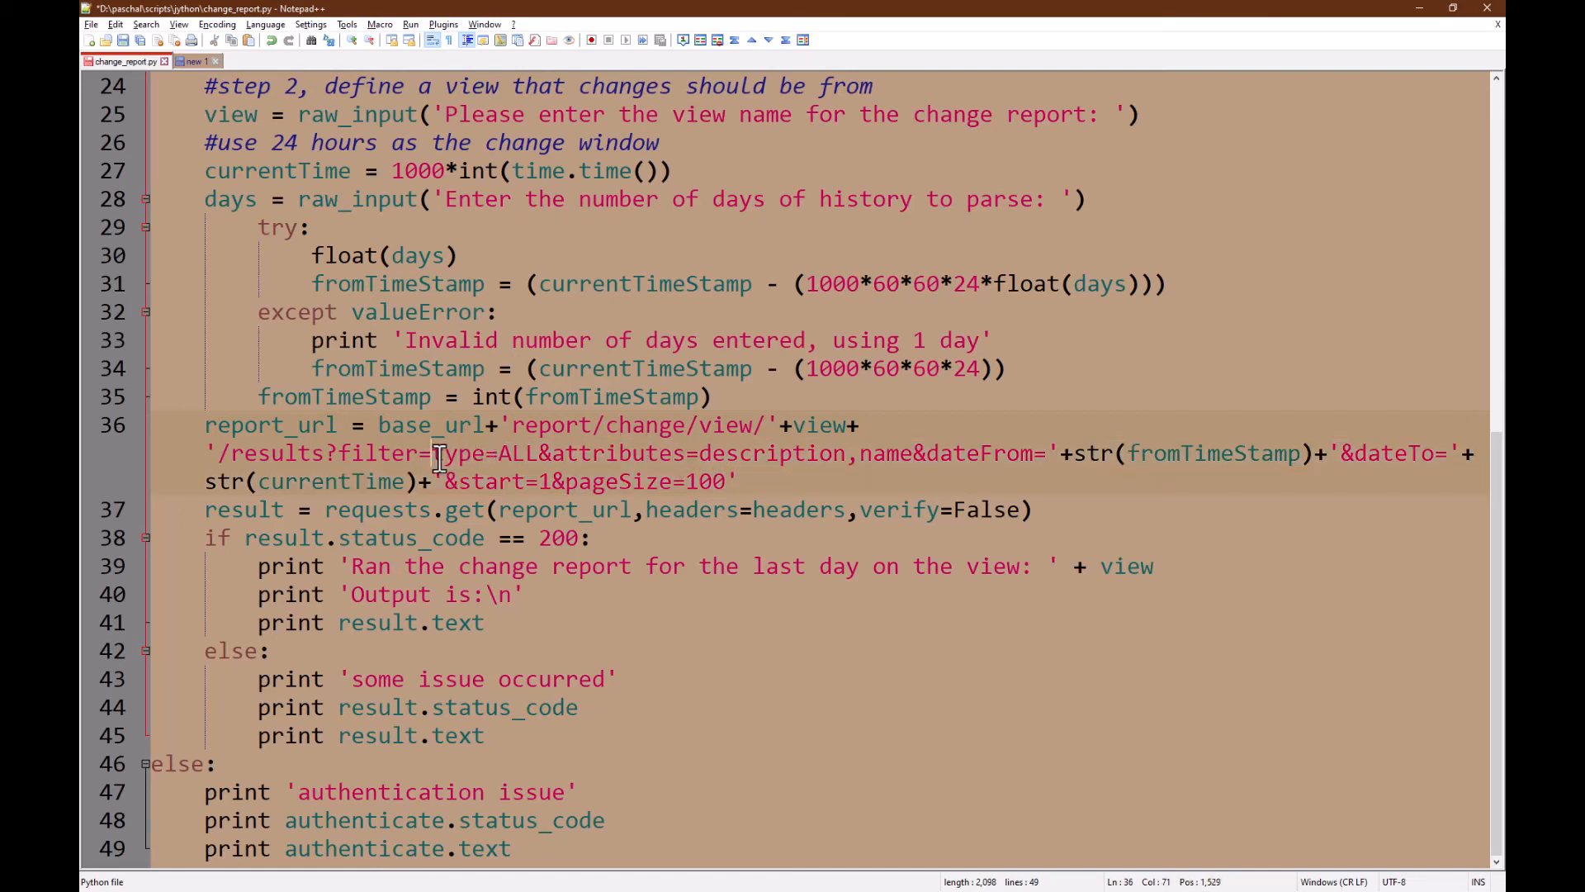
pyautogui.moveTo(440, 459); pyautogui.dragTo(848, 459)
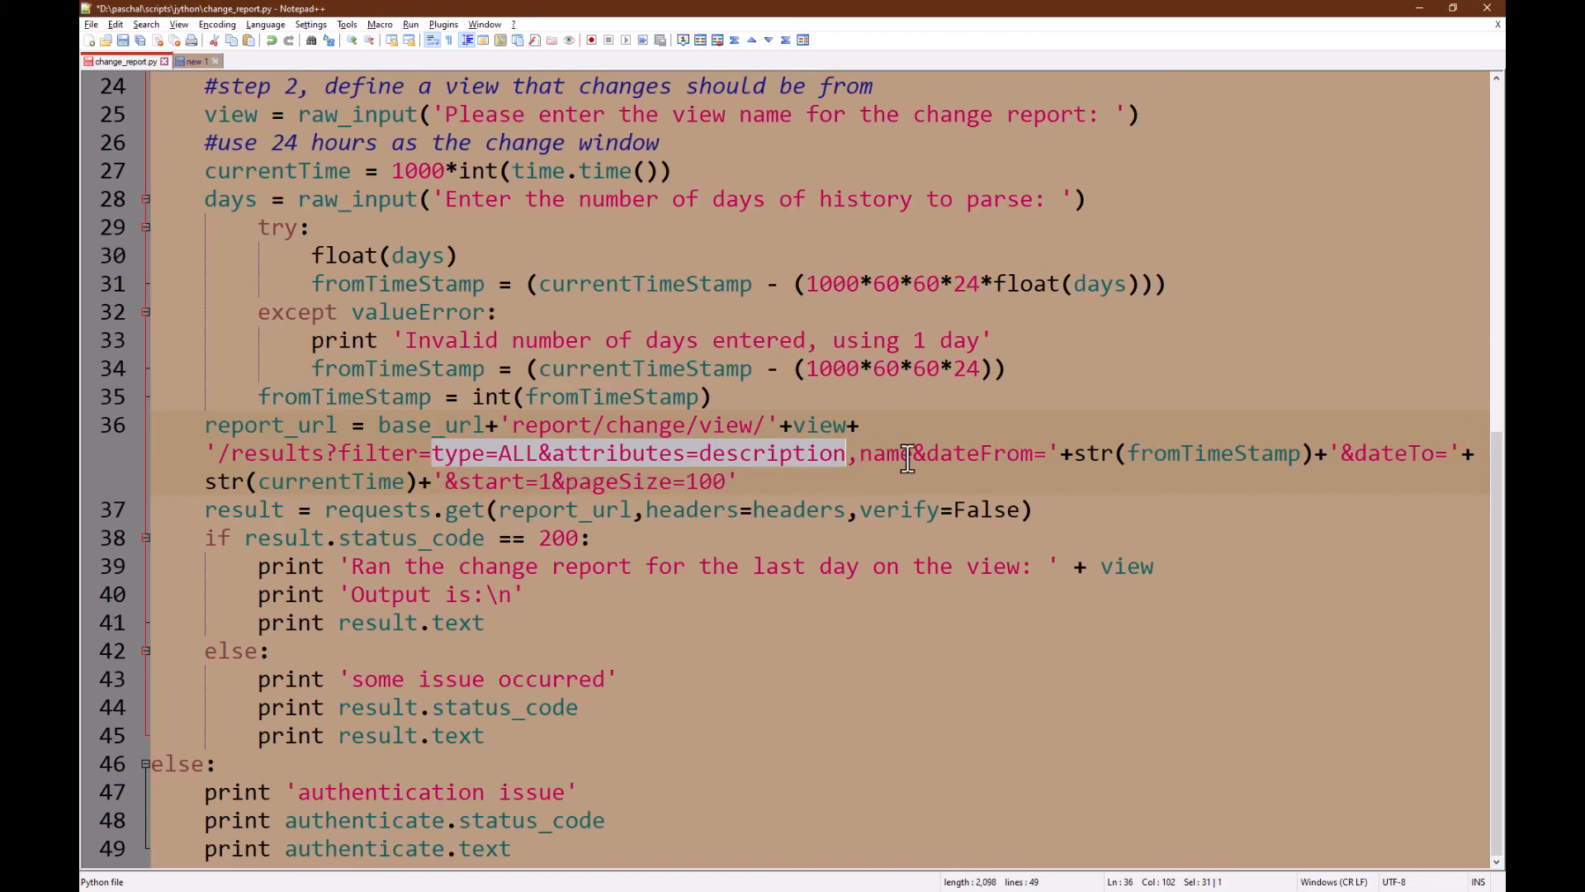
pyautogui.moveTo(912, 458); pyautogui.dragTo(436, 456)
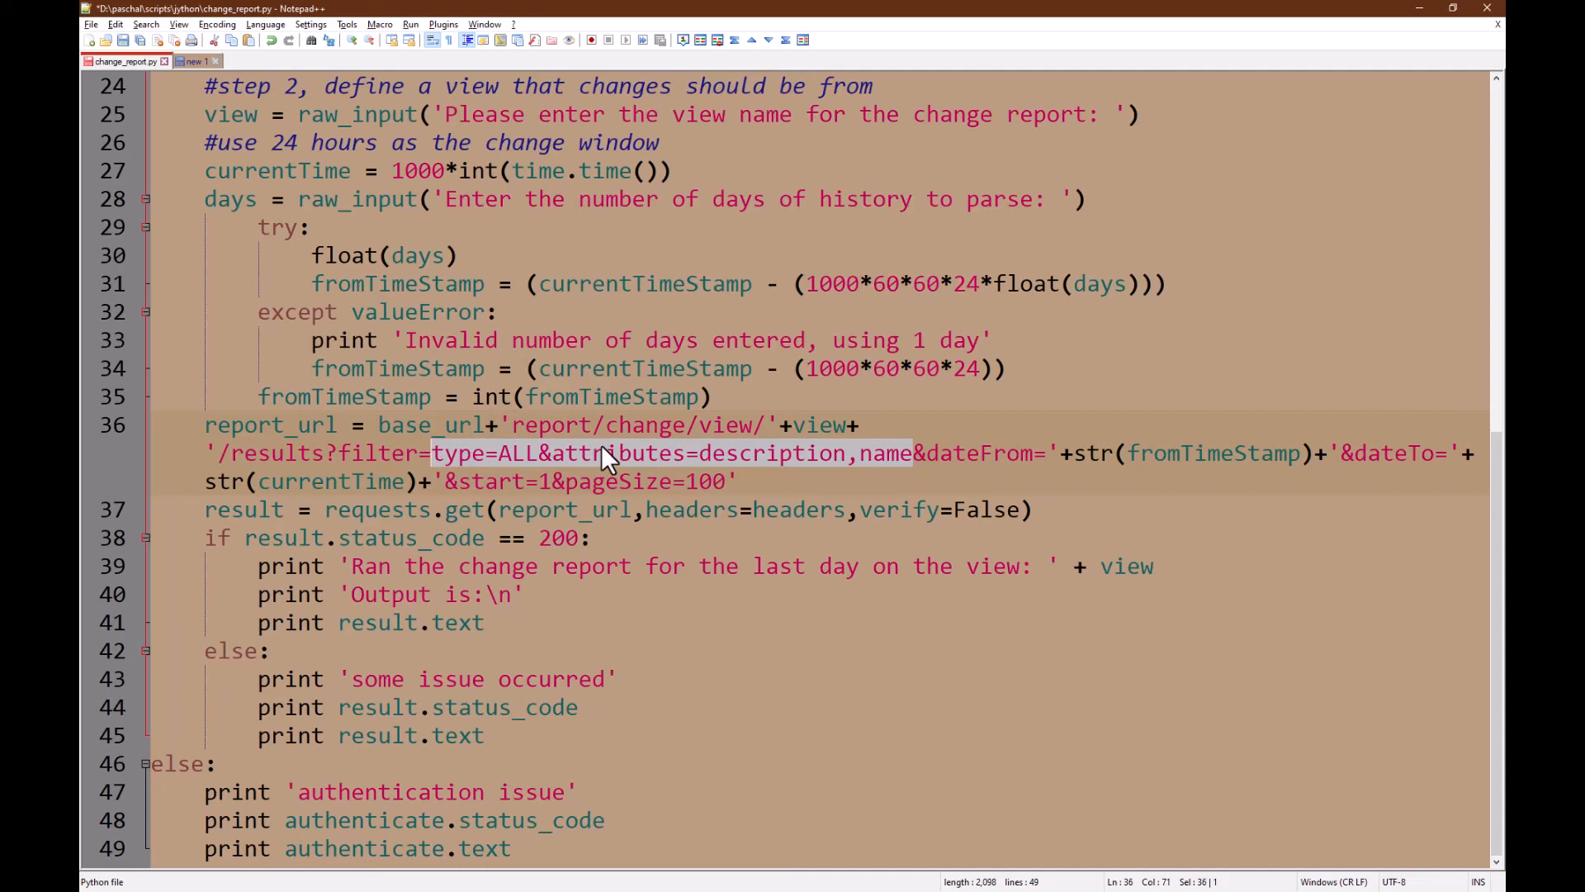
pyautogui.click(880, 425)
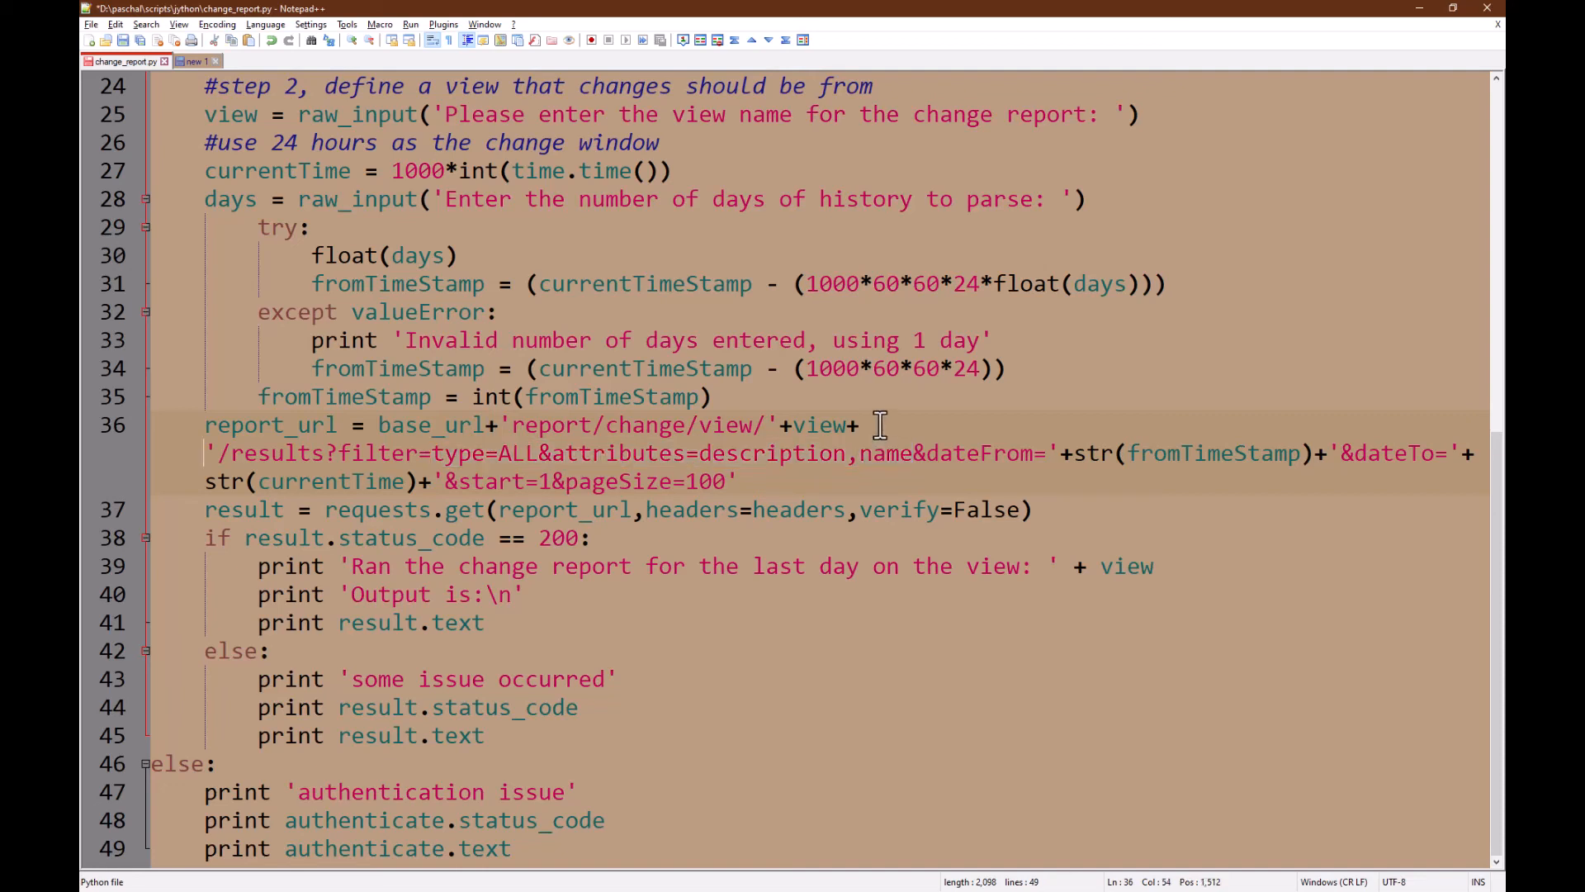
pyautogui.click(758, 401)
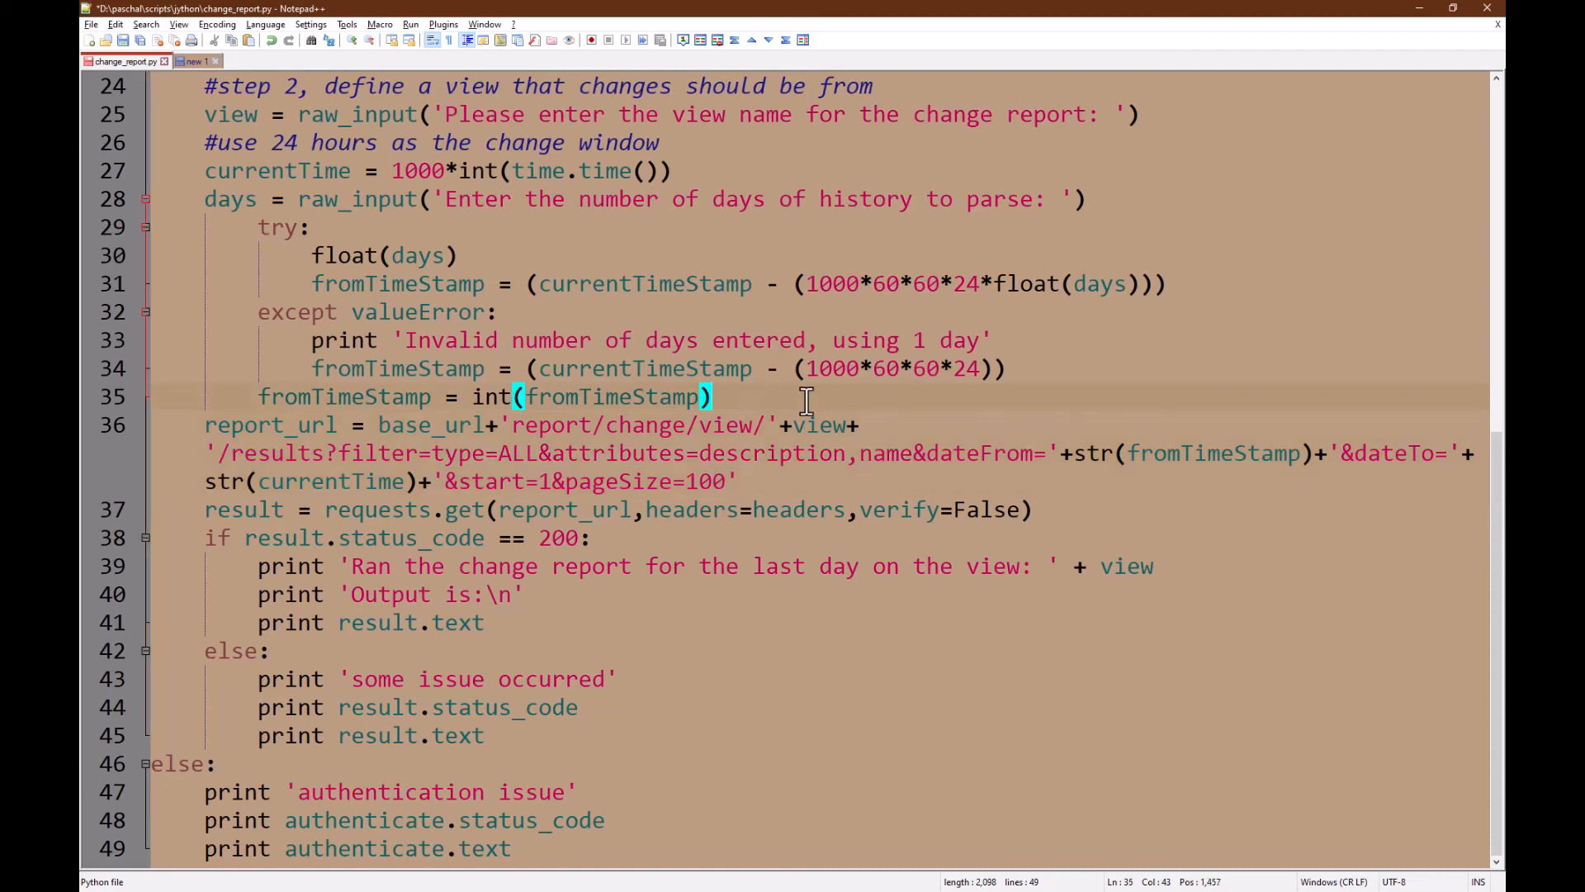
pyautogui.press('Return')
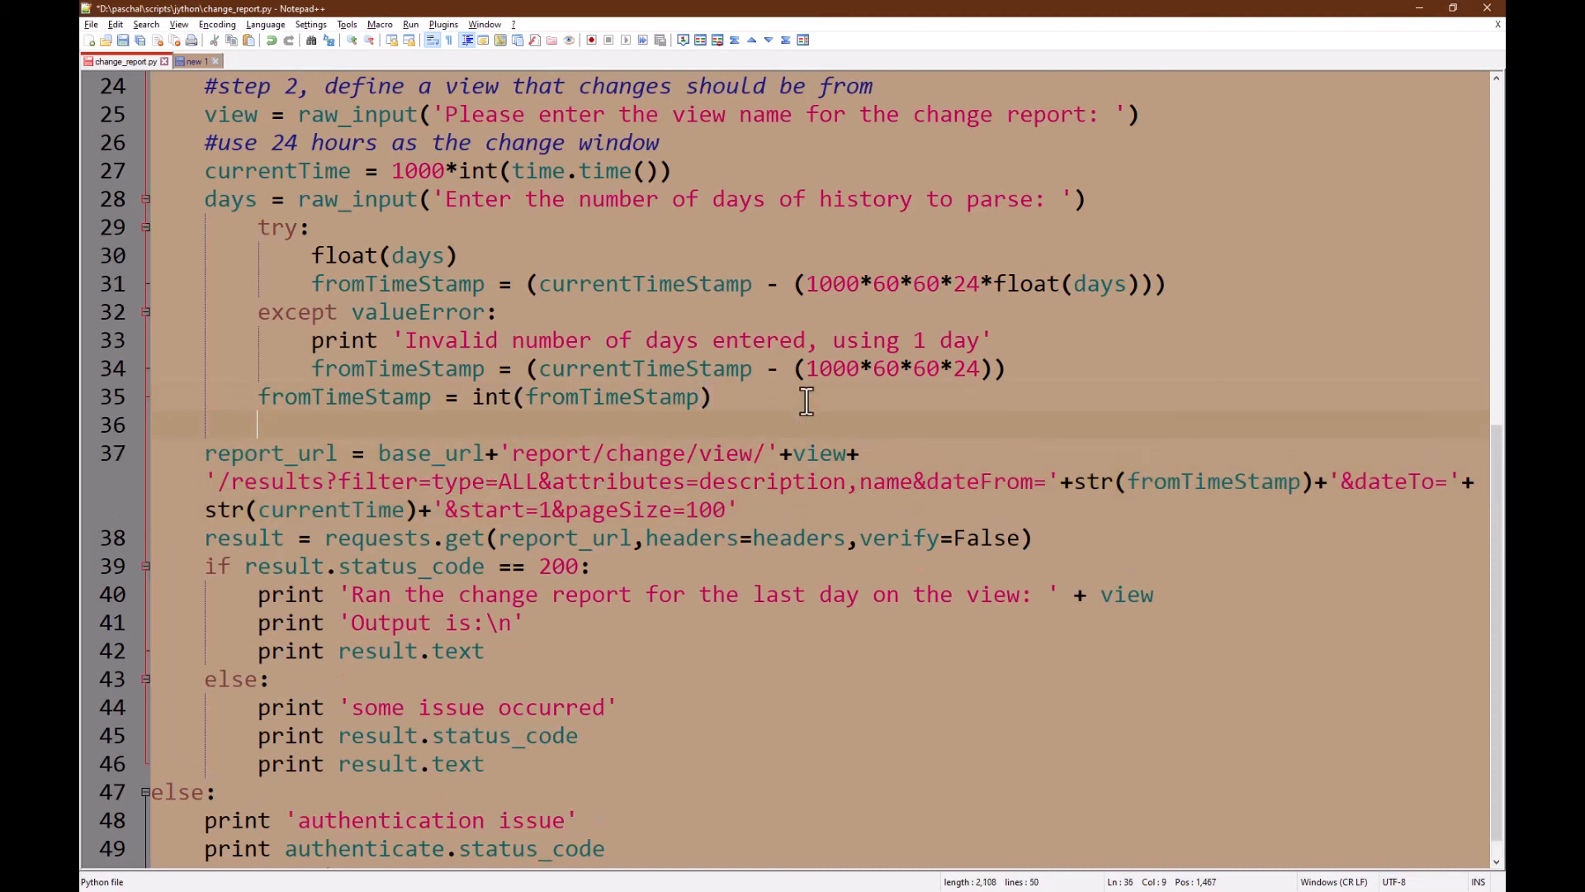
# Step: Add url_filter = urllib.quote('type=ALL&attributes=description,name') on the new line
pyautogui.hotkey('shift', 'Tab')
pyautogui.write('url_filter = ')
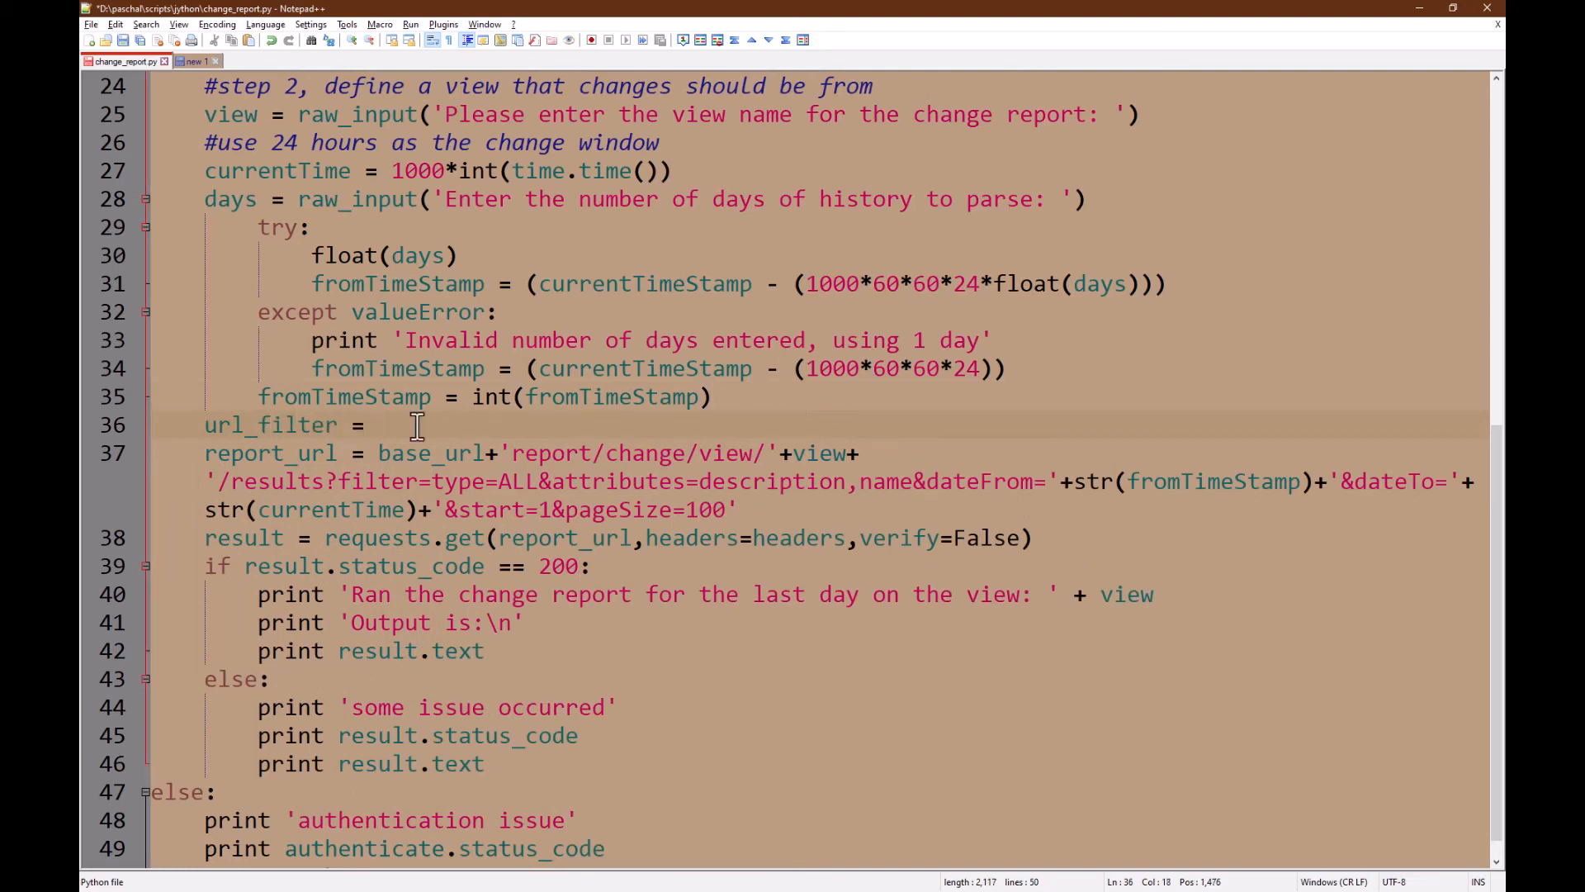
pyautogui.write('urllib')
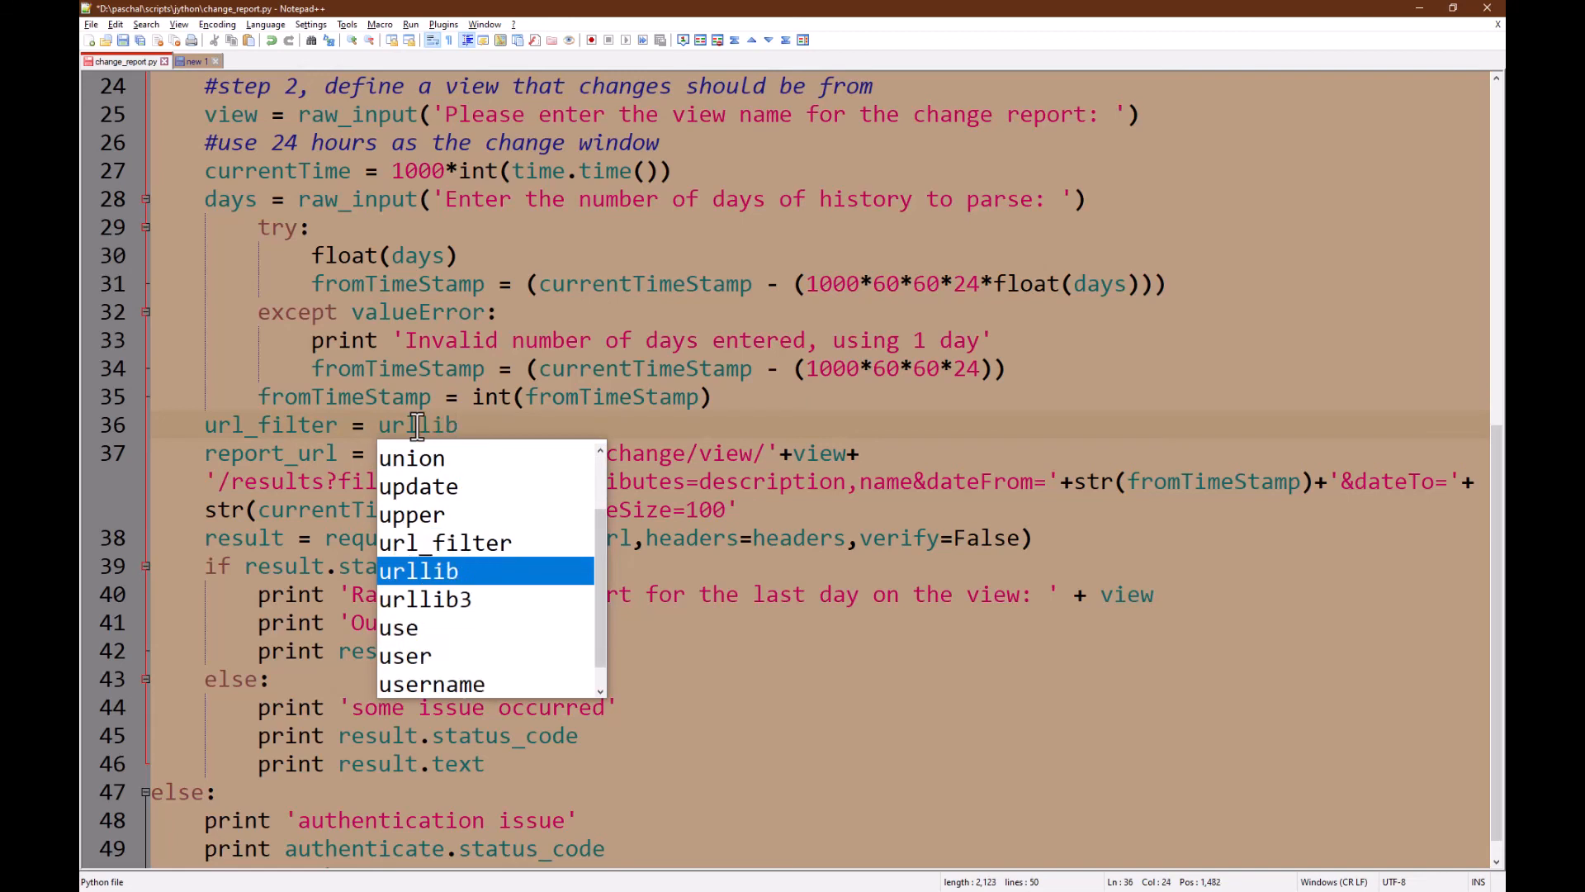
pyautogui.write('.quote')
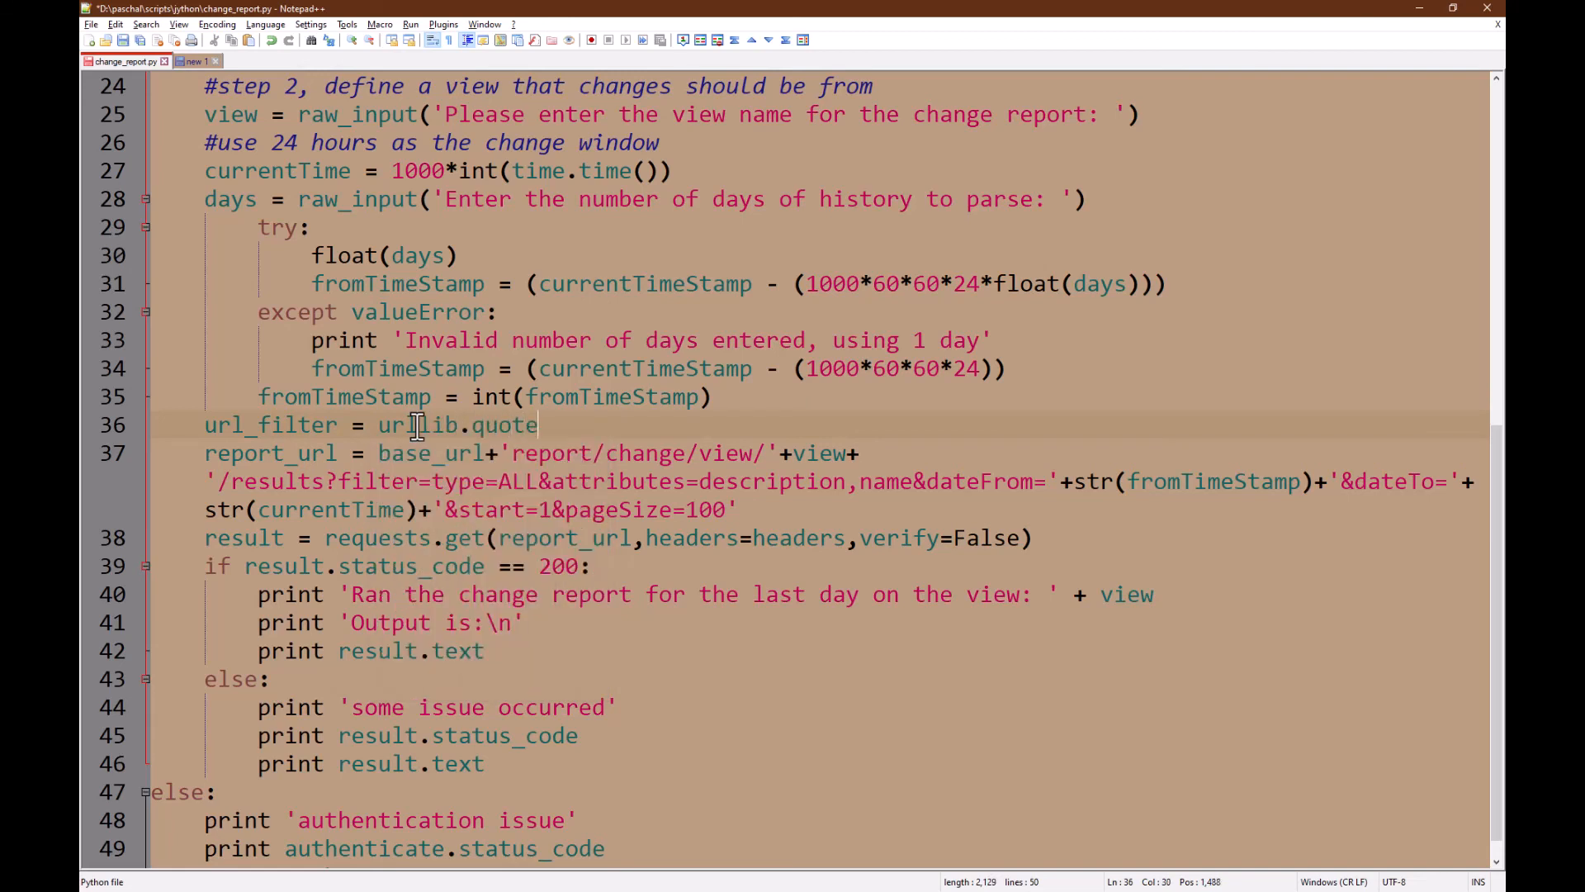
pyautogui.write("('")
pyautogui.write('type=ALL&attributes=description,name')
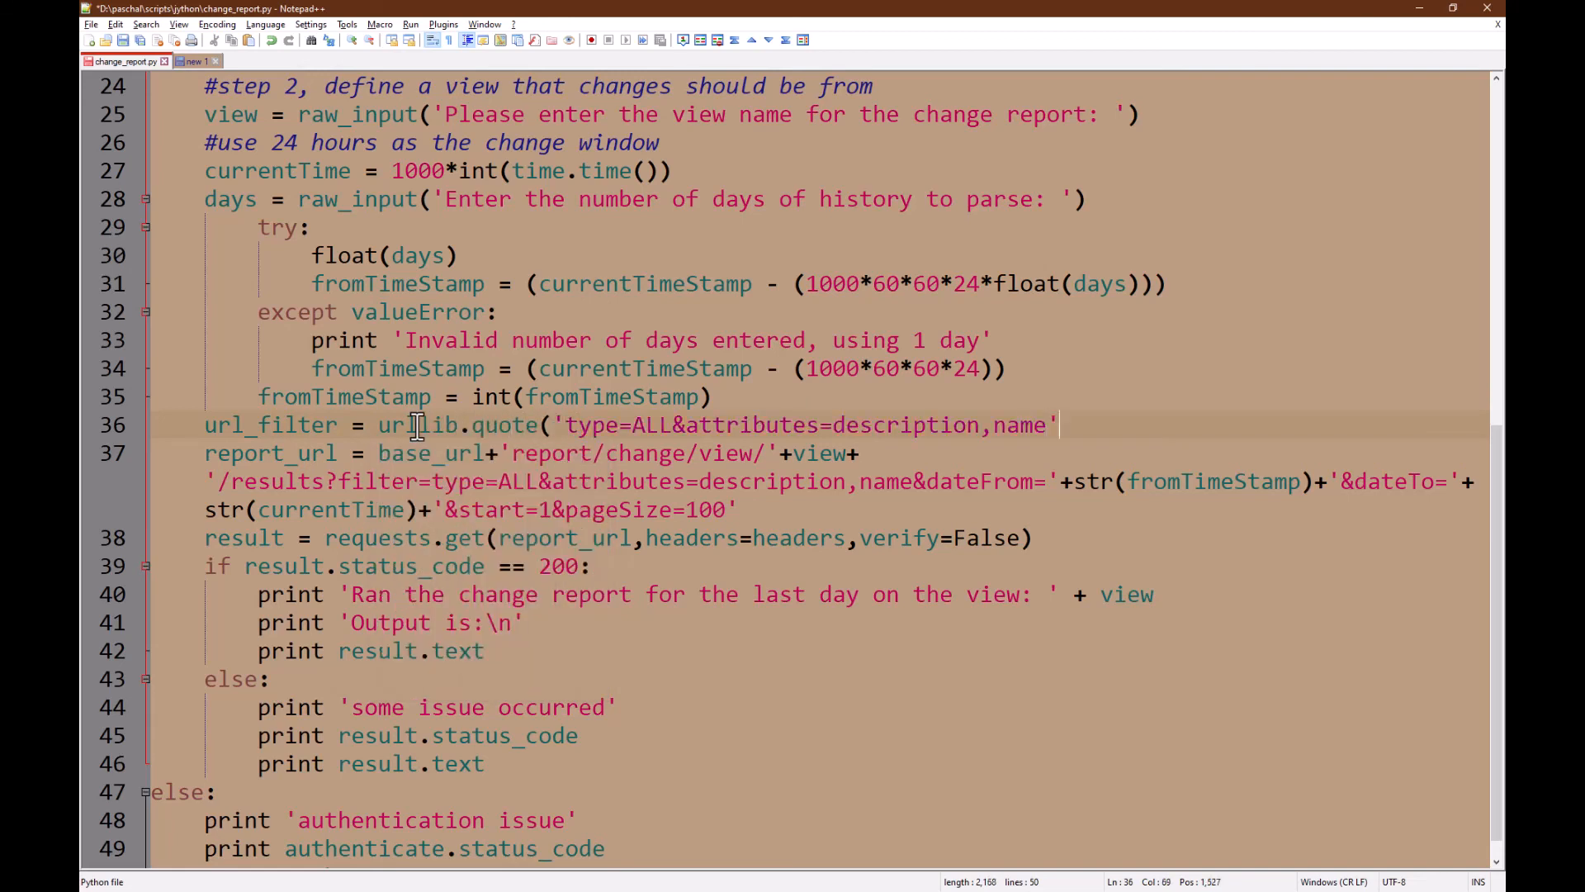
pyautogui.write("')")
pyautogui.doubleClick(313, 431)
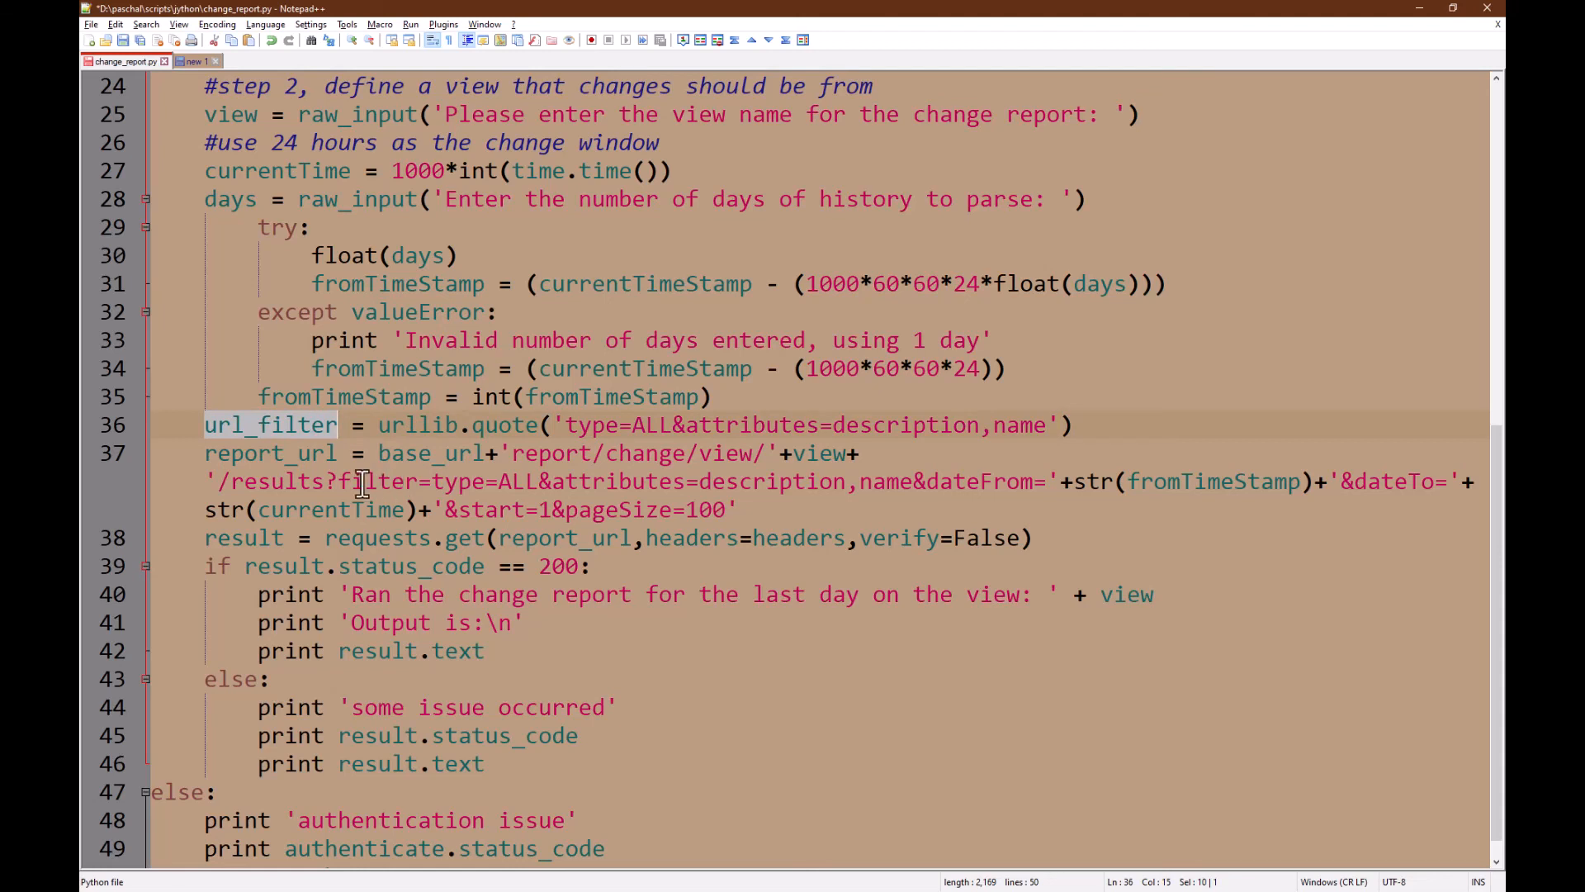
# Step: Replace report_url's hard-coded filter value with '+url_filter+' and save change_report.py
pyautogui.click(434, 482)
pyautogui.moveTo(433, 482); pyautogui.dragTo(911, 487)
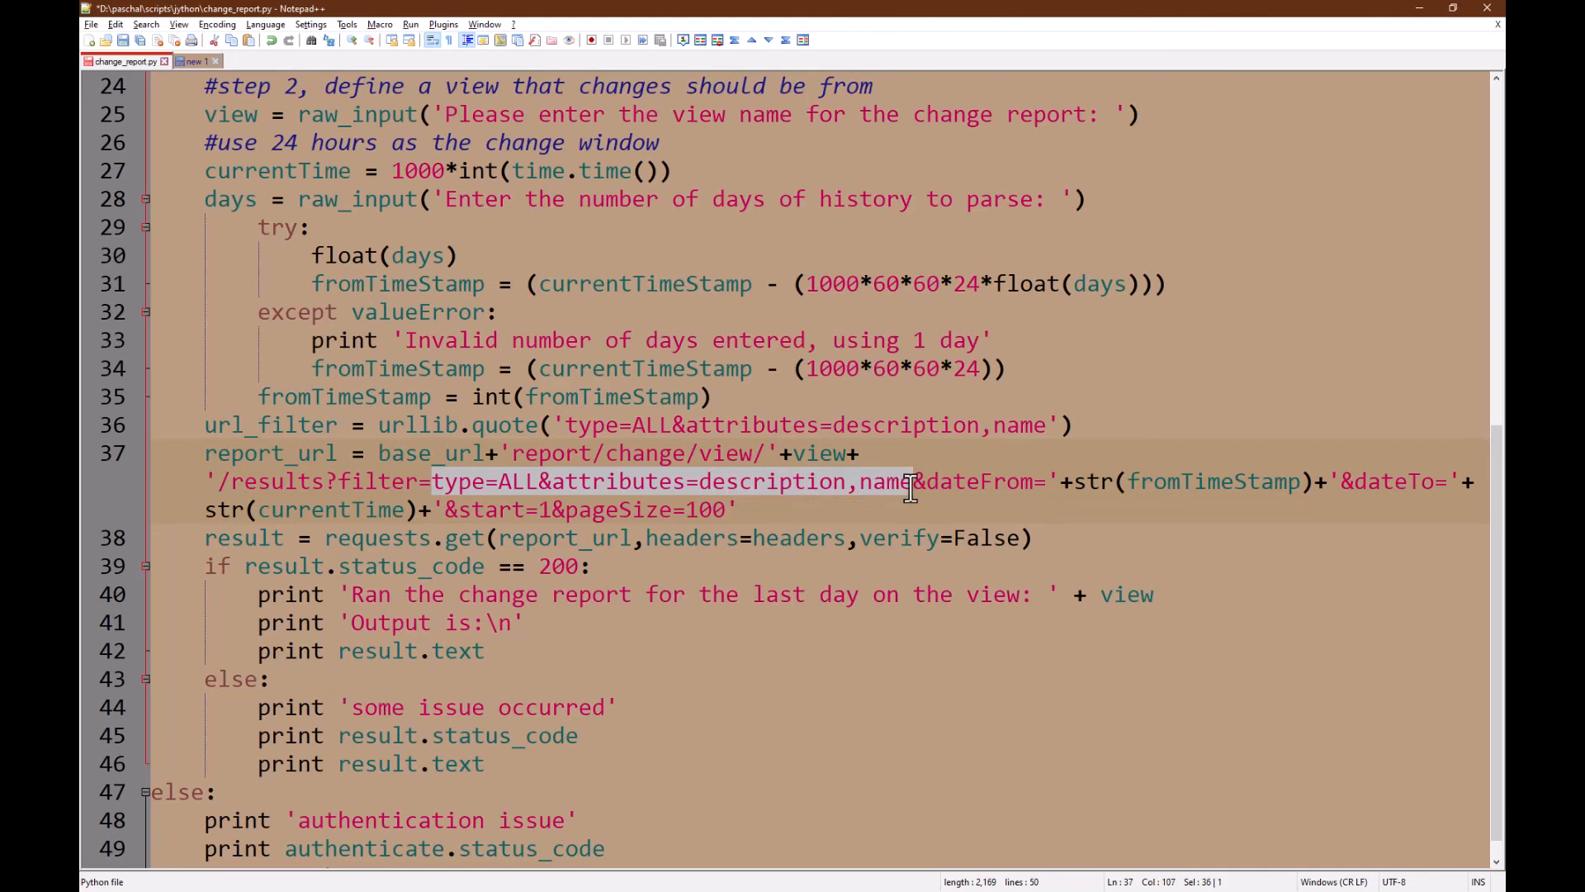
pyautogui.press('Delete')
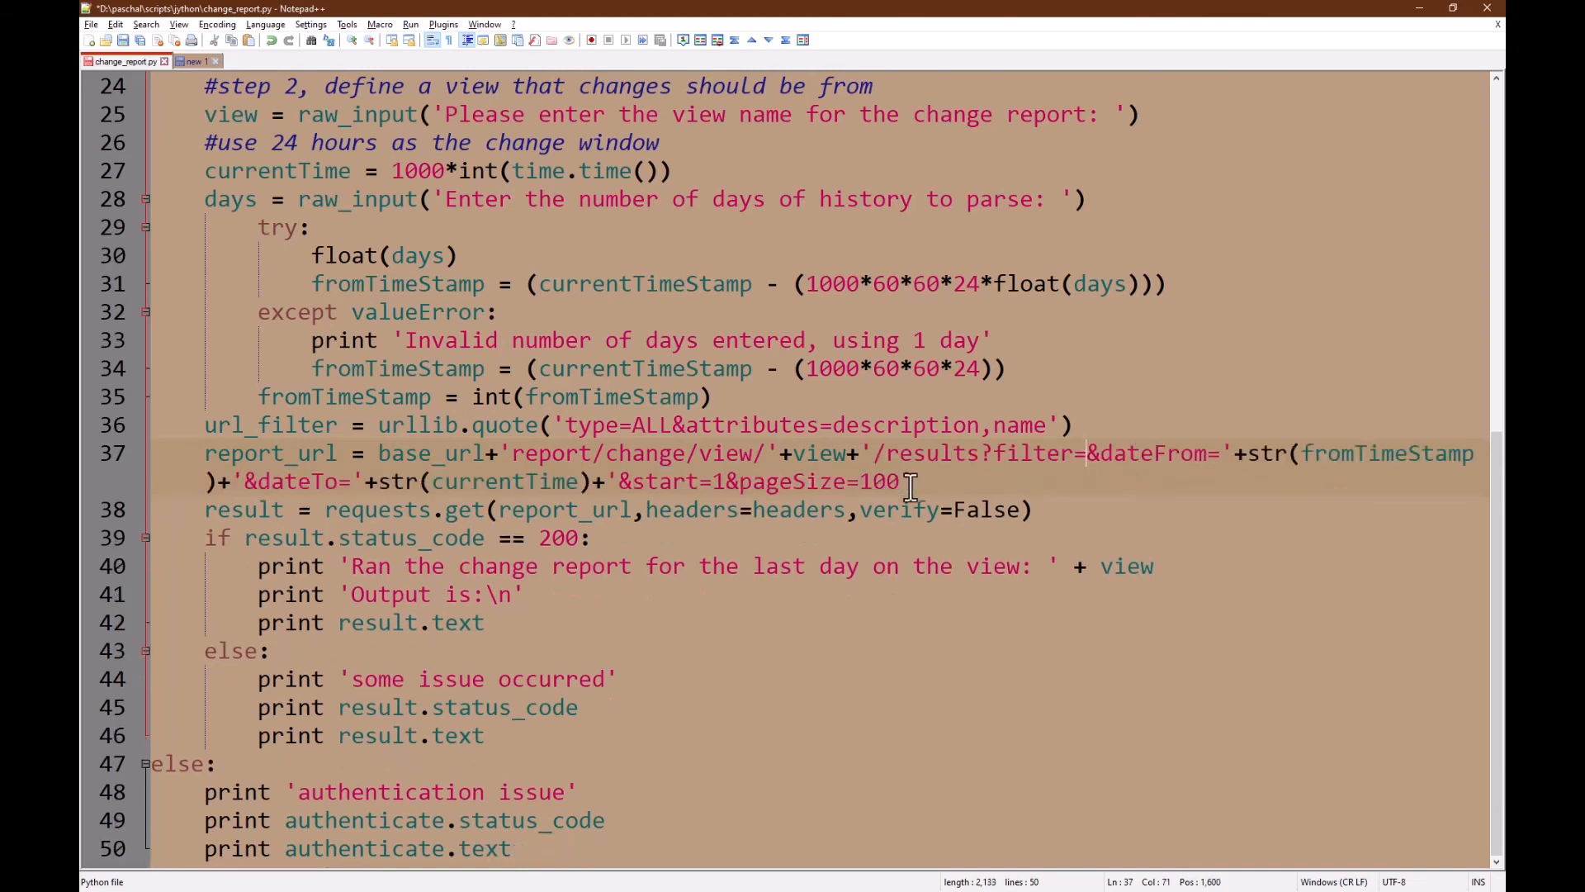
pyautogui.write("'")
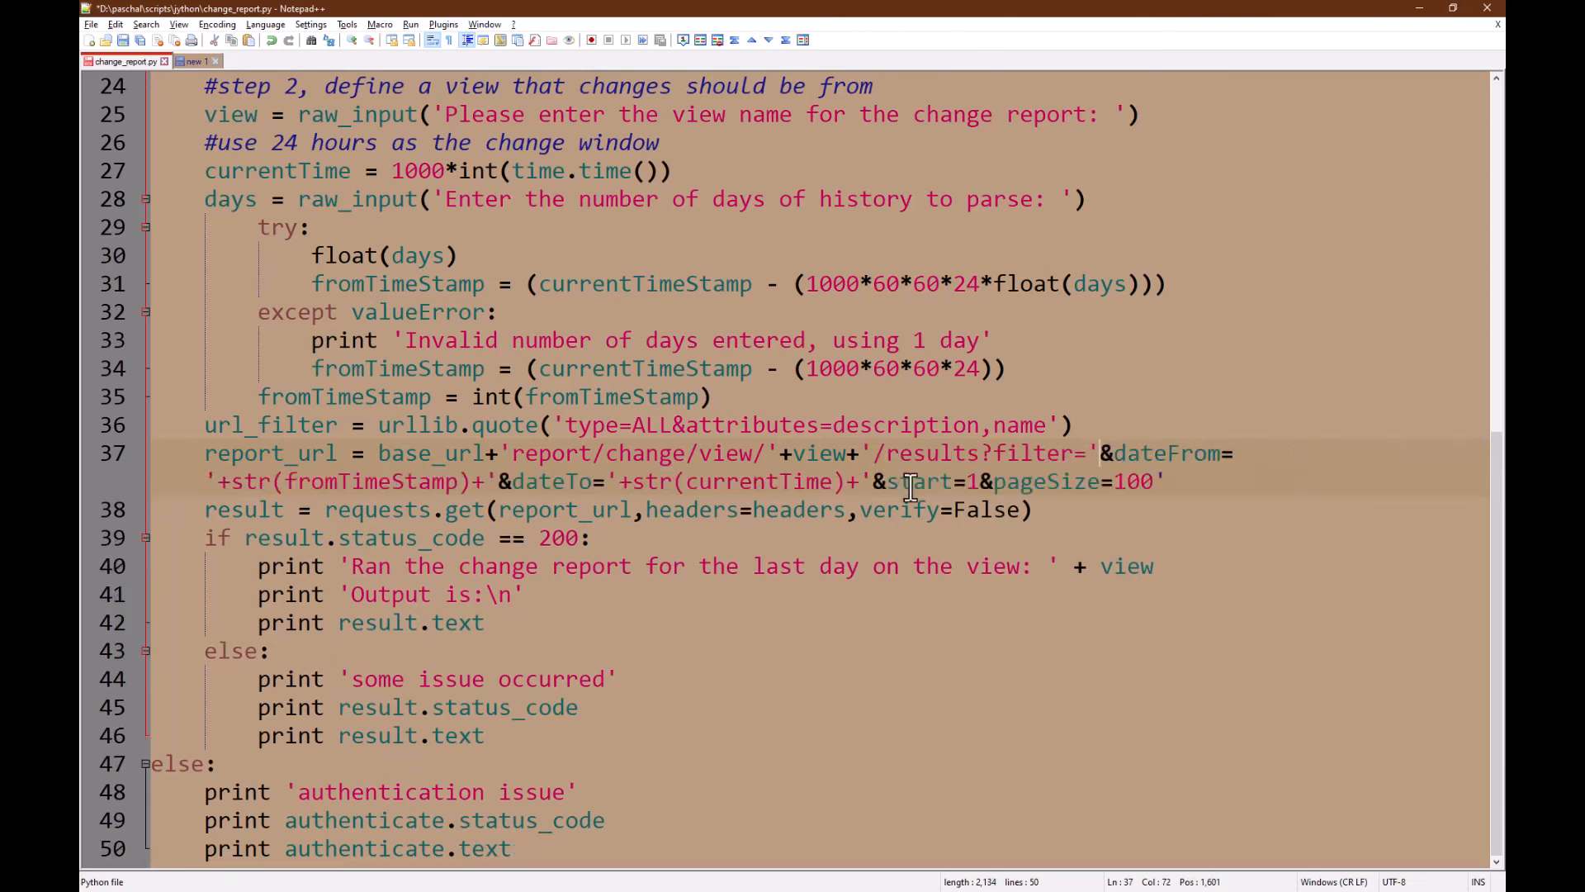
pyautogui.write('+')
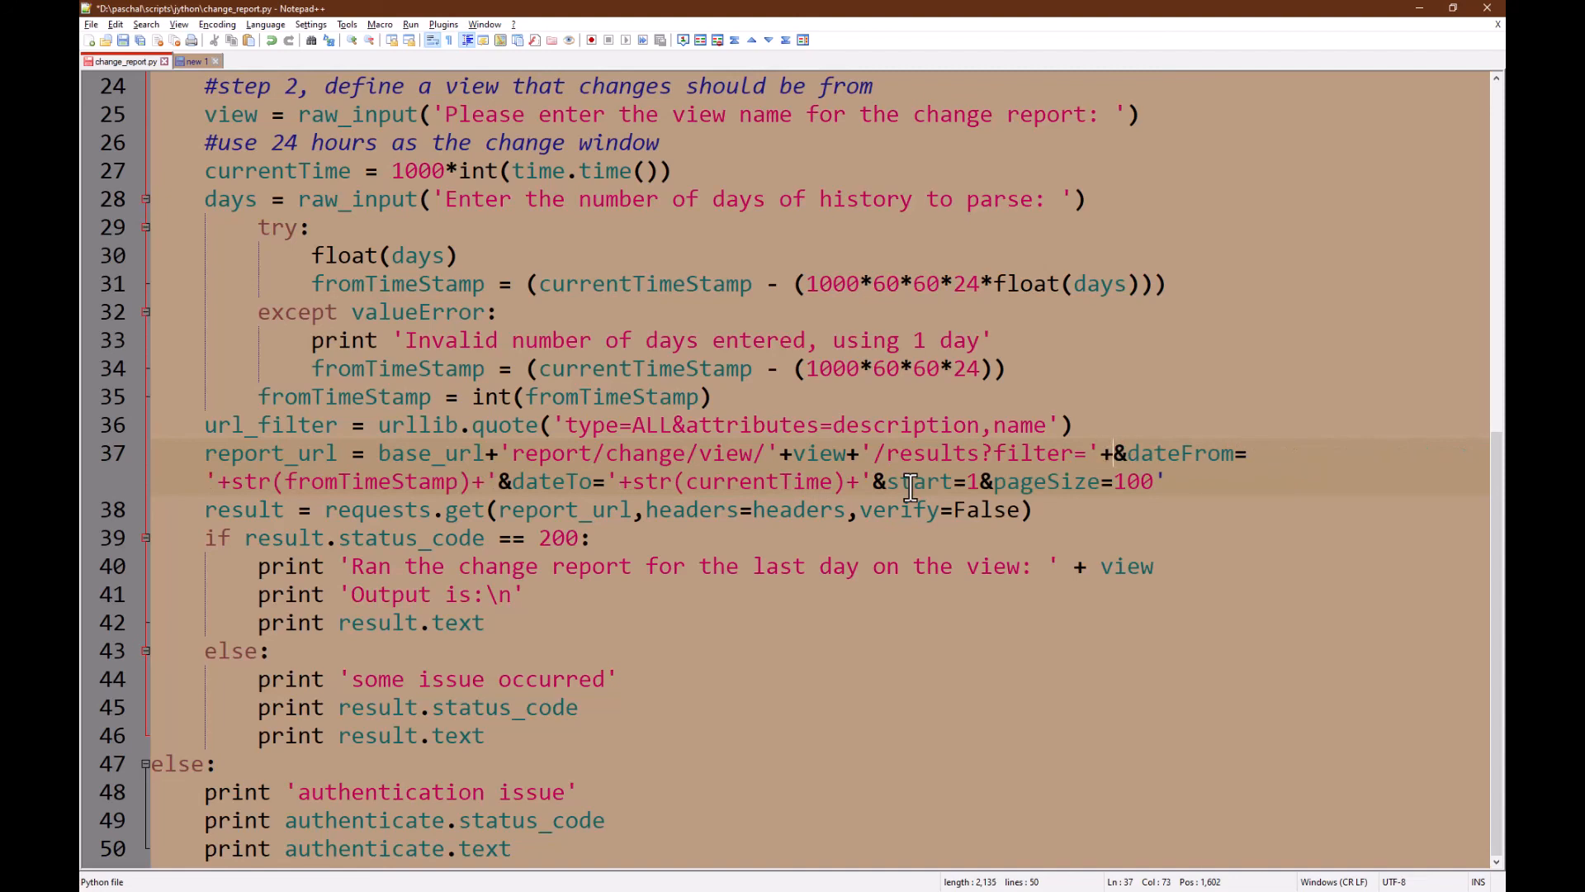
pyautogui.write('url_filter')
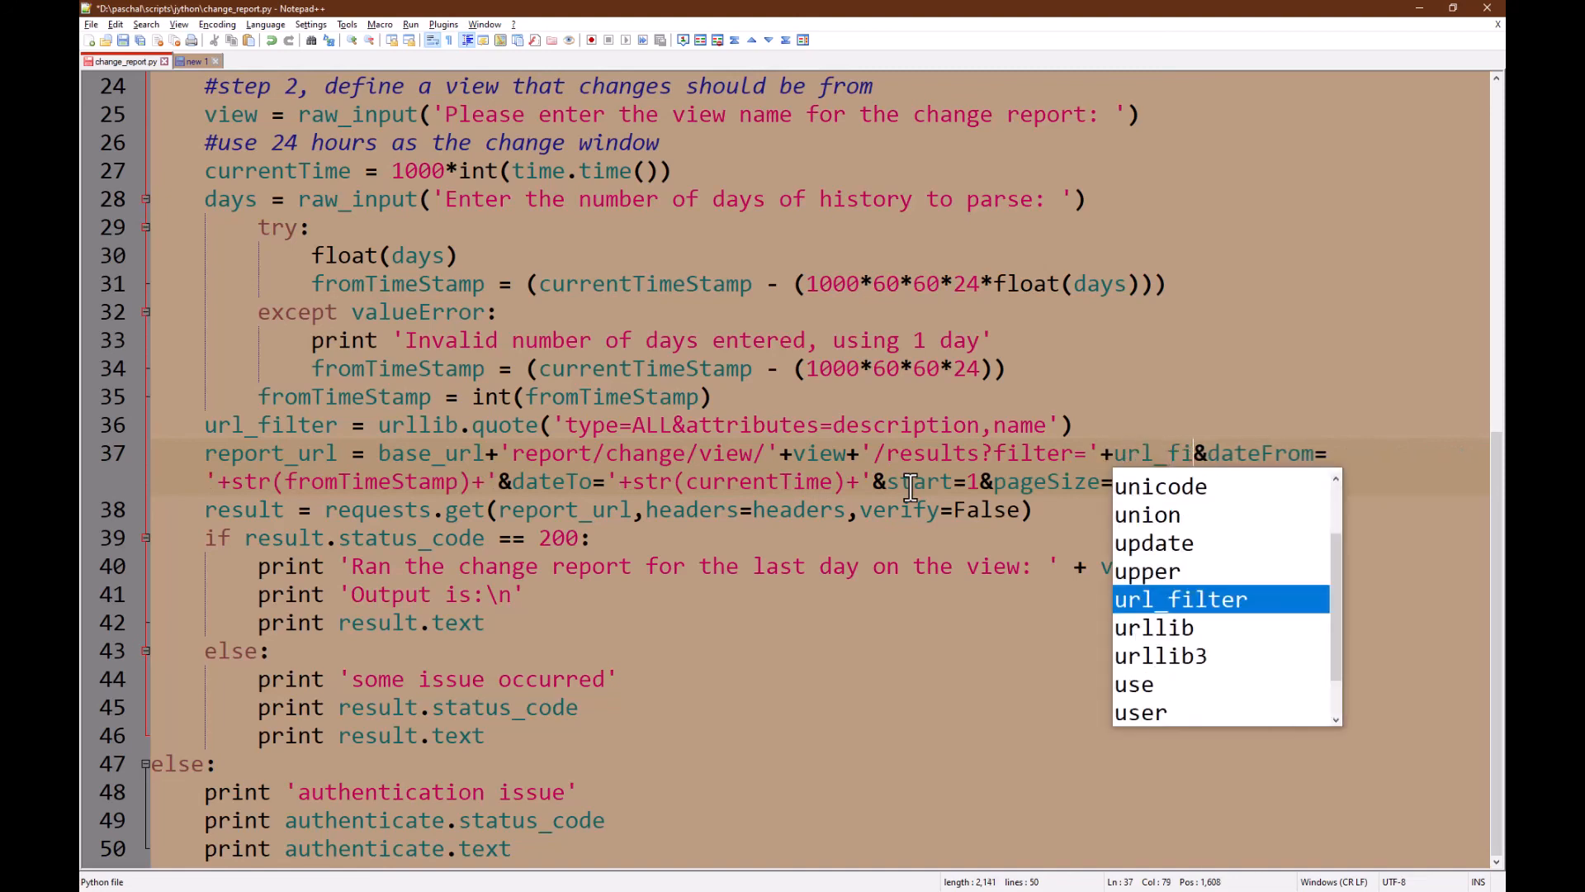
pyautogui.write("+'")
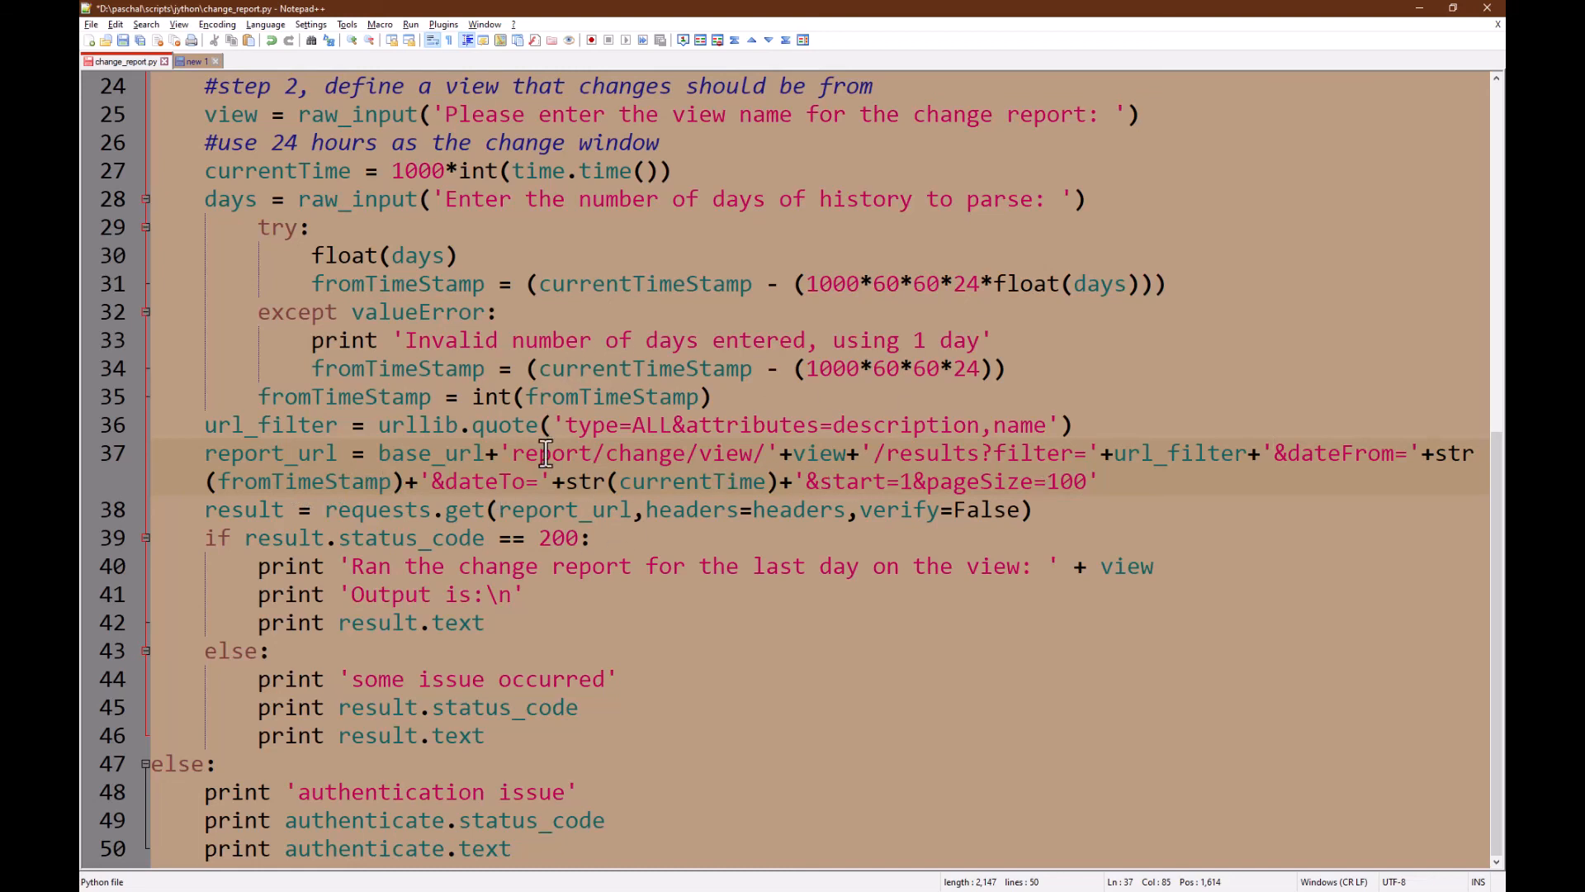
pyautogui.click(417, 509)
pyautogui.click(122, 40)
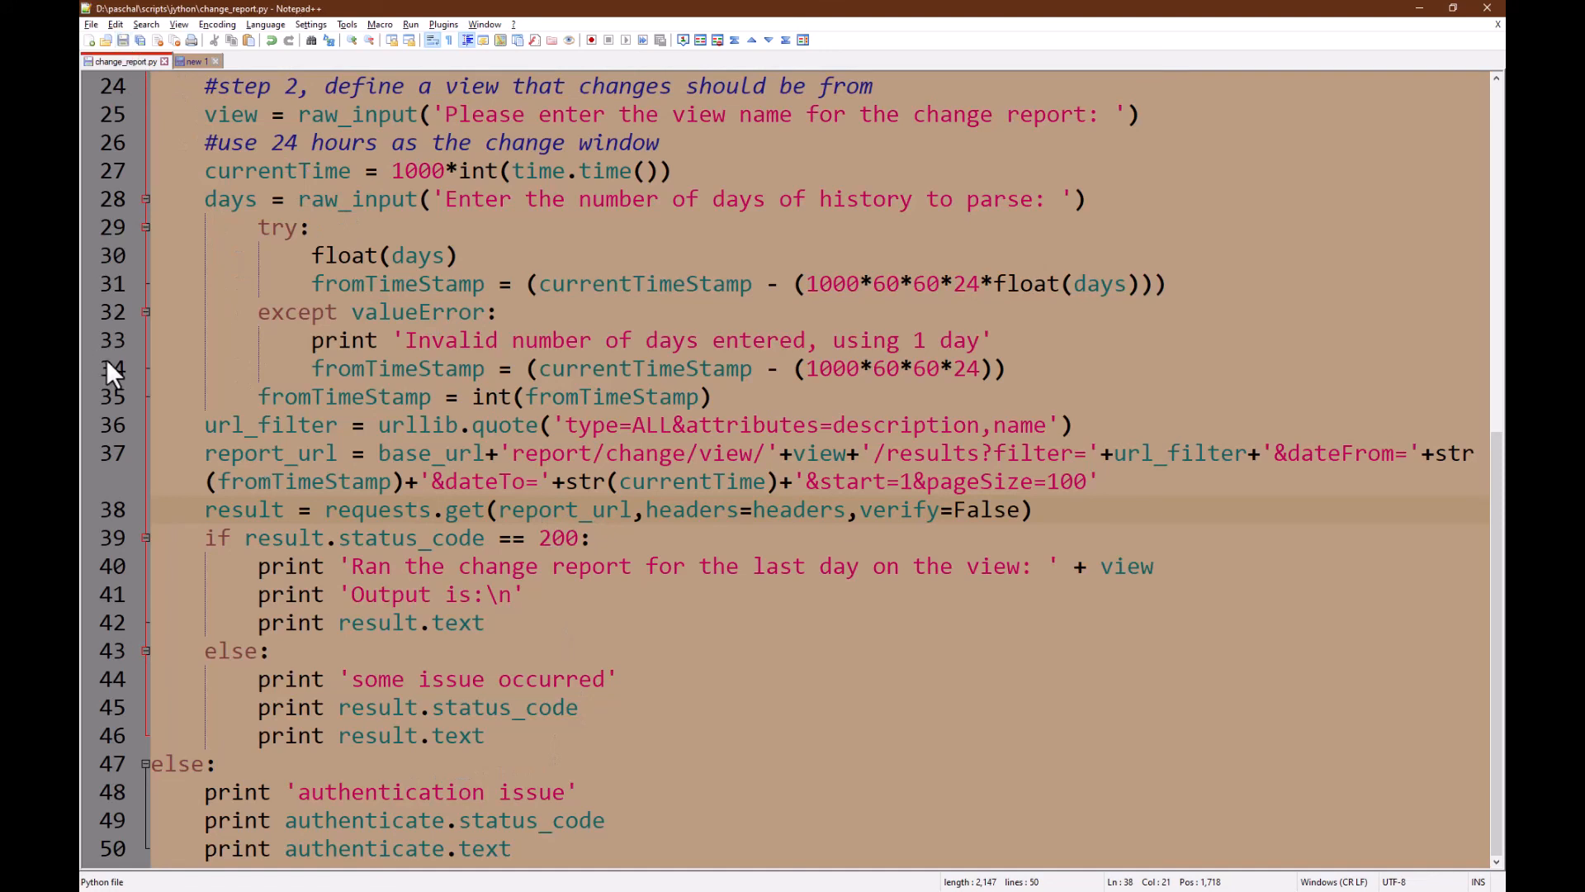
pyautogui.hotkey('alt', 'Tab')
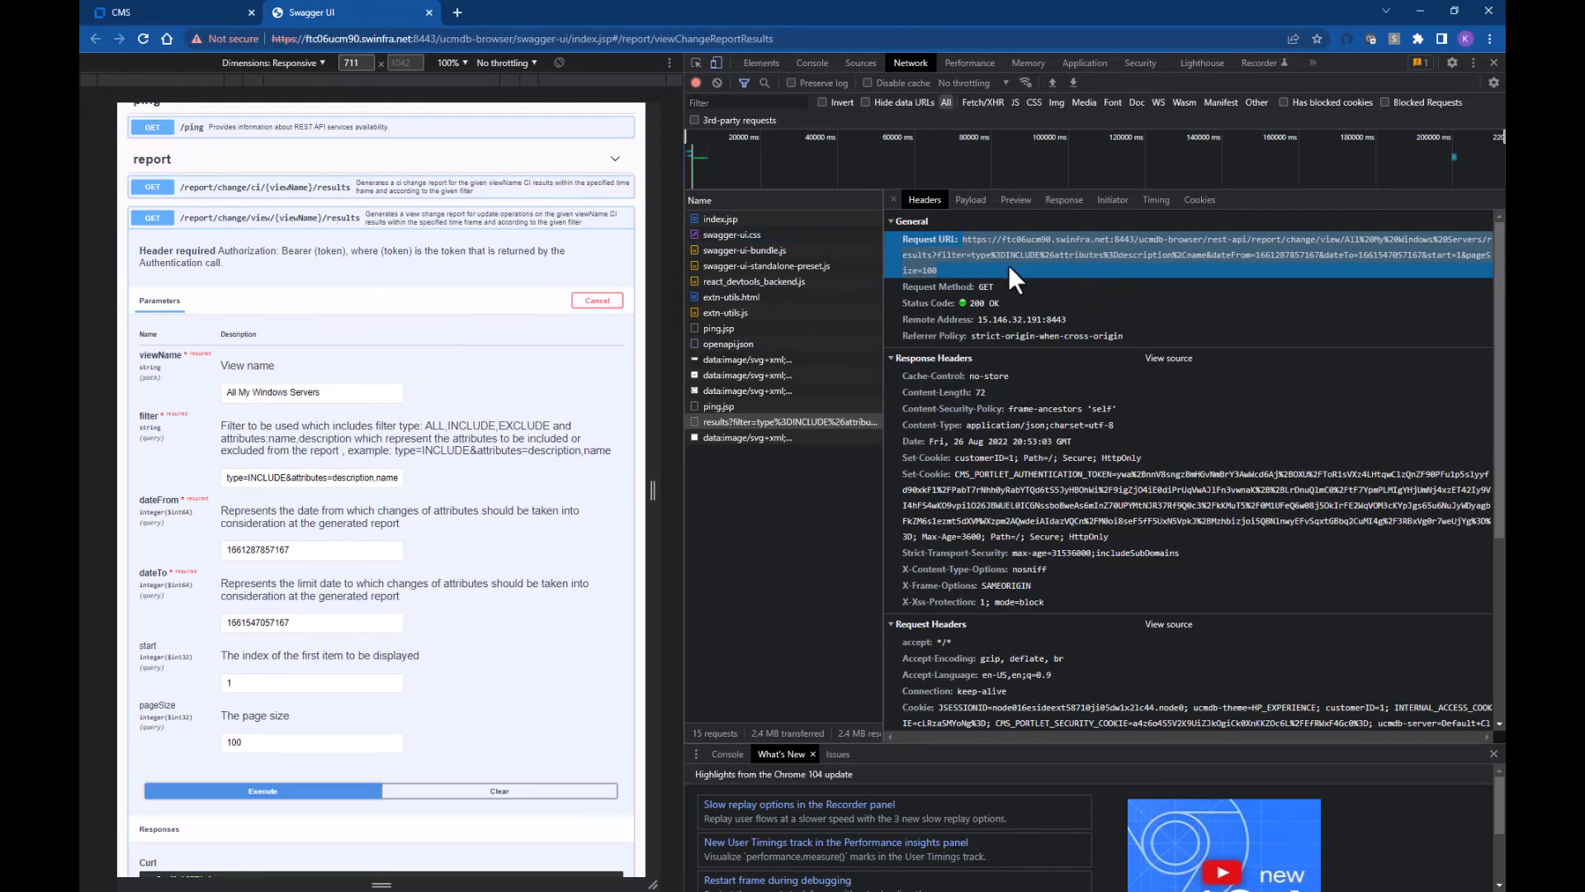
# Step: Run change_report.py with Python 2.7, giving server ftc06ucm90.swinfra.net and the user name
pyautogui.hotkey('alt', 'Tab')
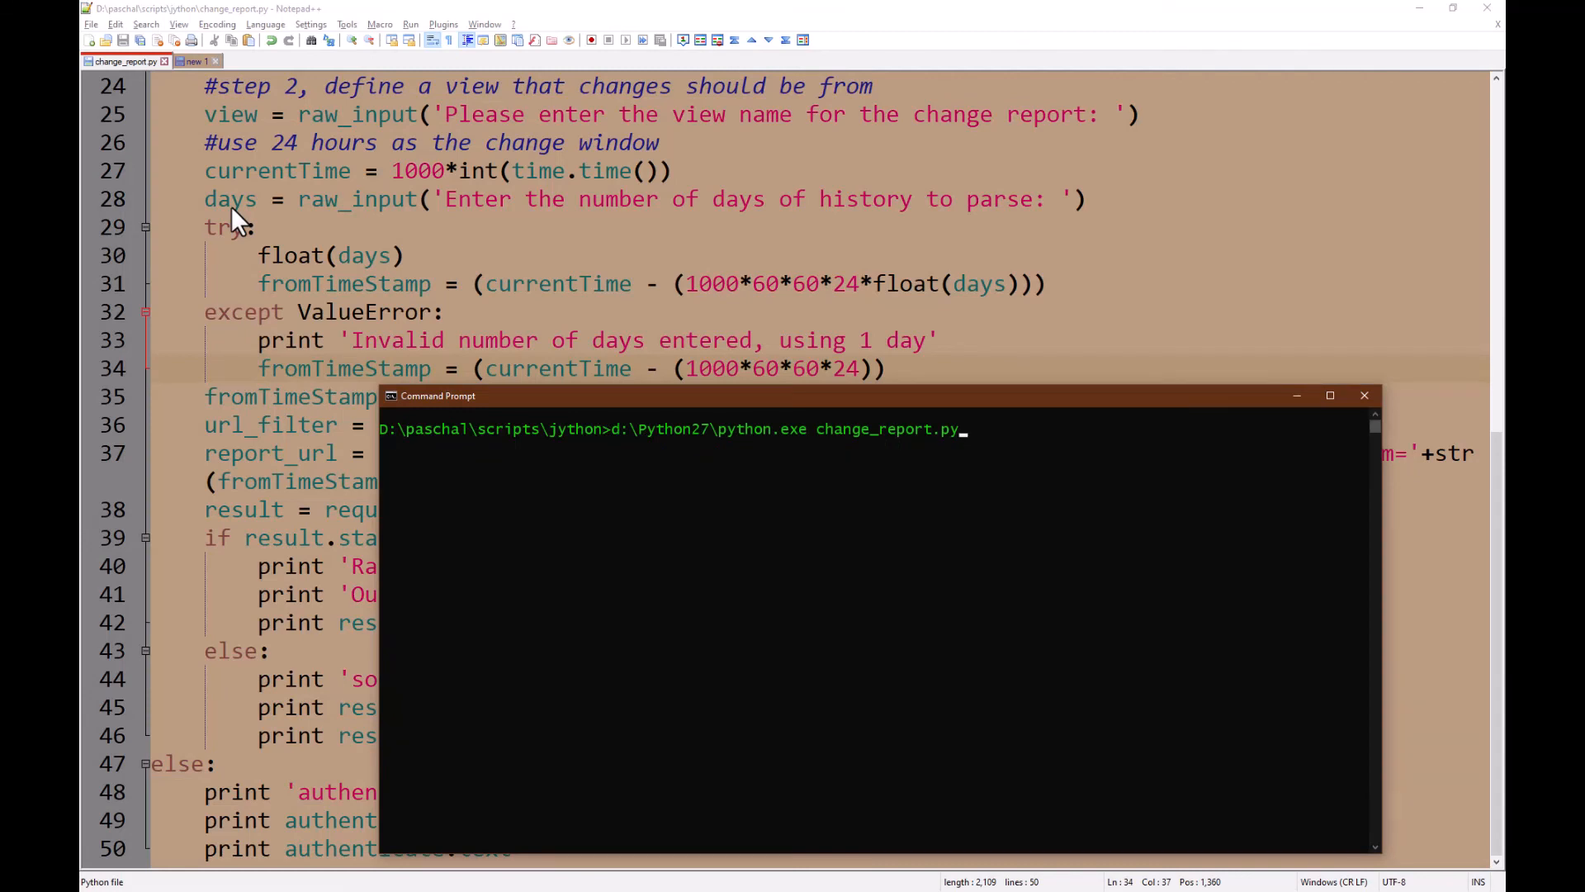
pyautogui.press('Return')
pyautogui.write('ftc')
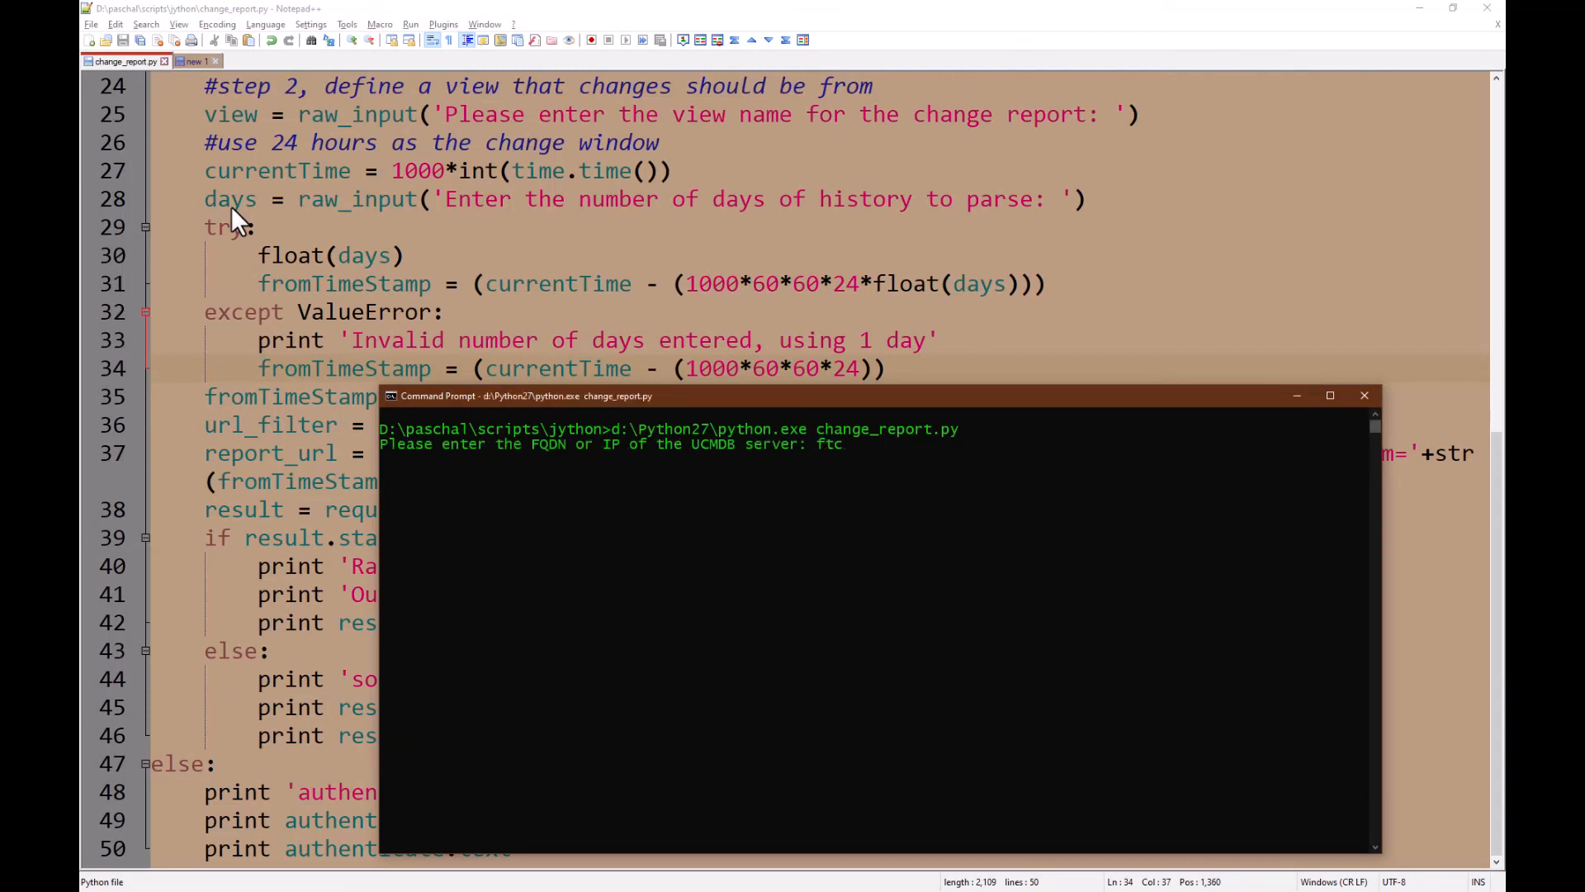
pyautogui.write('06ucm90.swinfra.net')
pyautogui.press('Return')
pyautogui.write('admin')
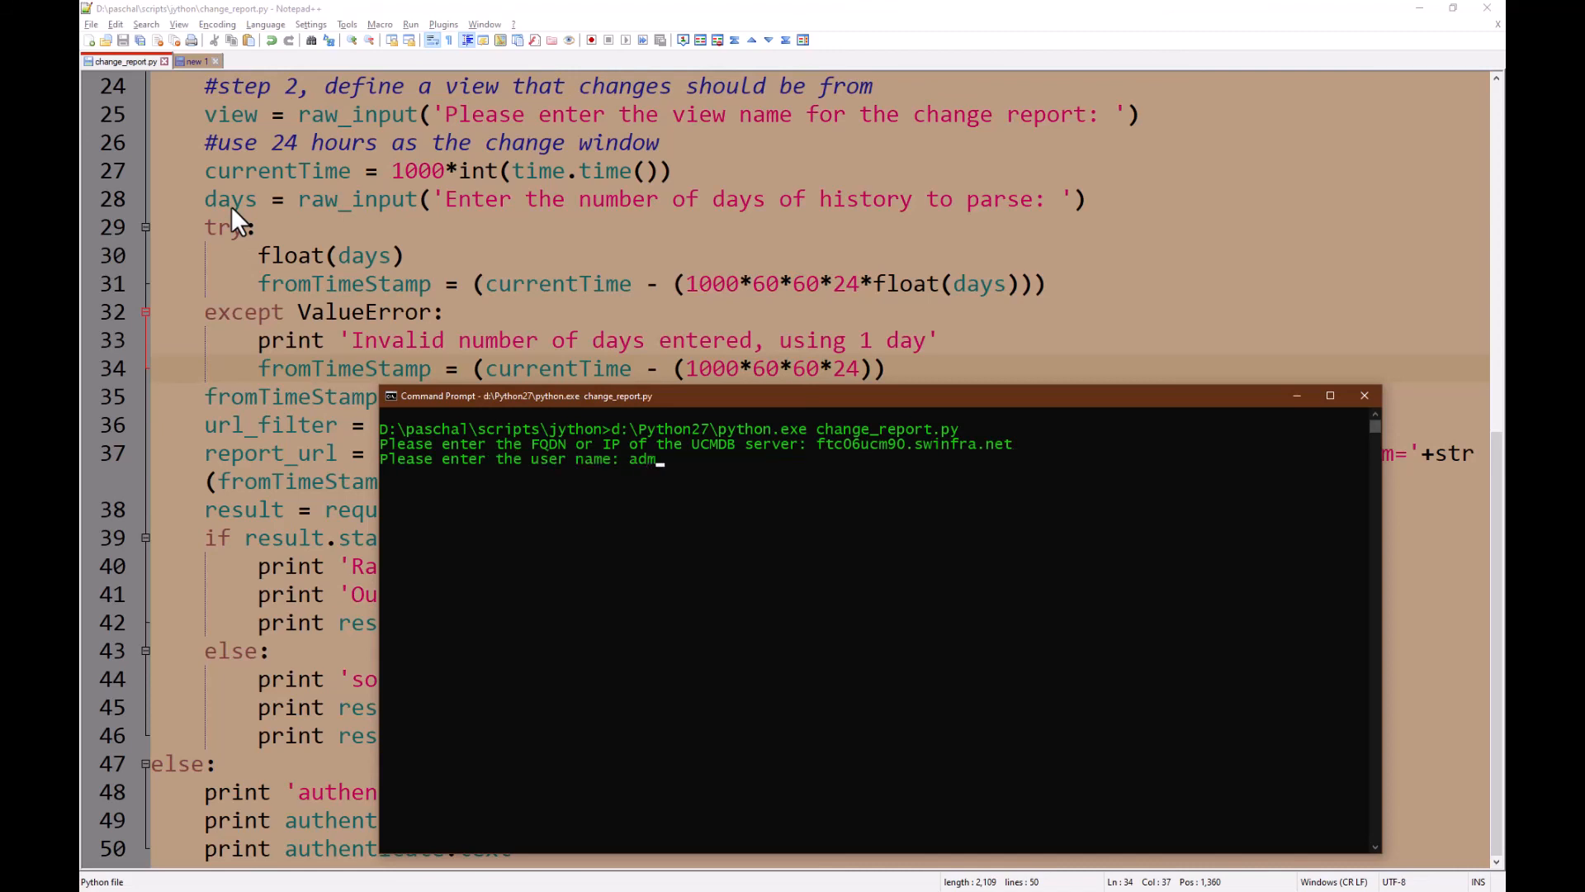
pyautogui.press('Return')
pyautogui.press('Return')
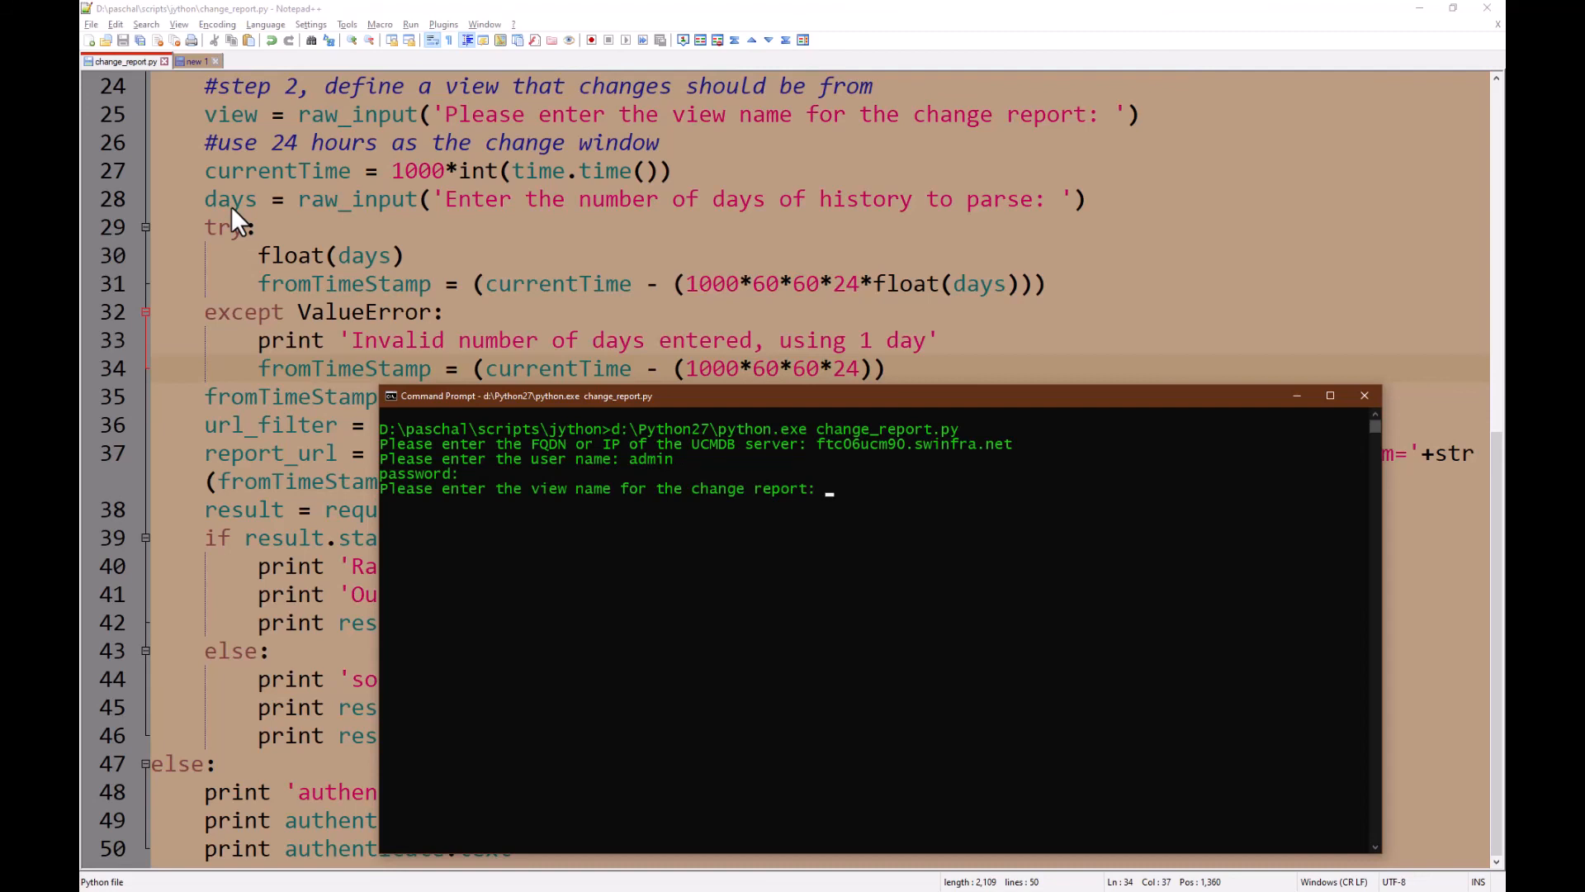
# Step: Request view All My Windows Servers over 10 days and review the returned JSON
pyautogui.write('All My Windows Servers')
pyautogui.press('Return')
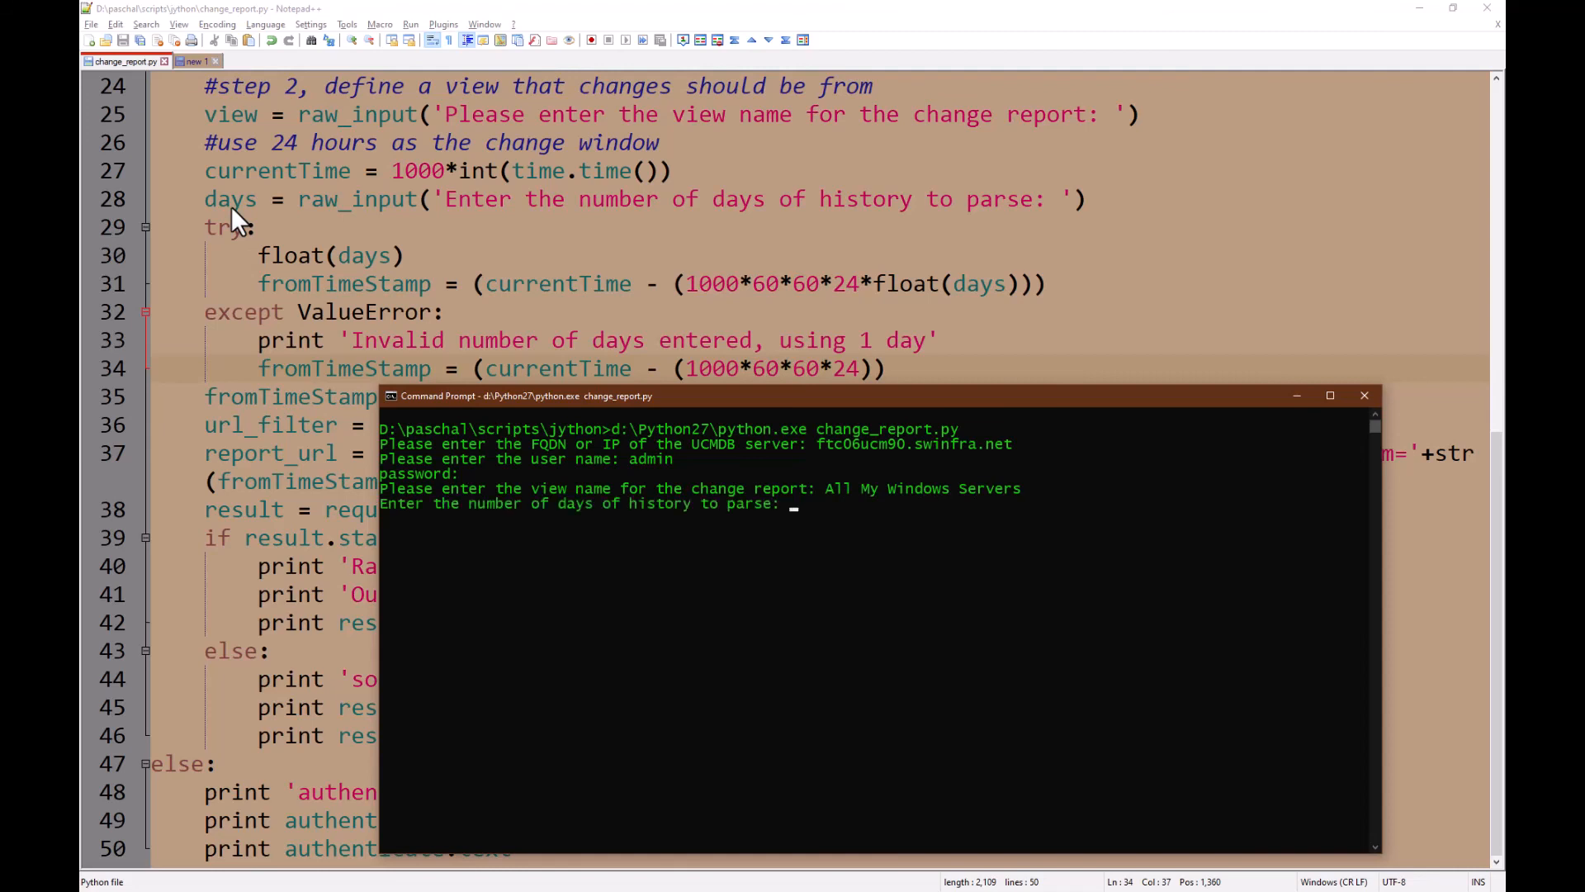
pyautogui.write('10')
pyautogui.press('Return')
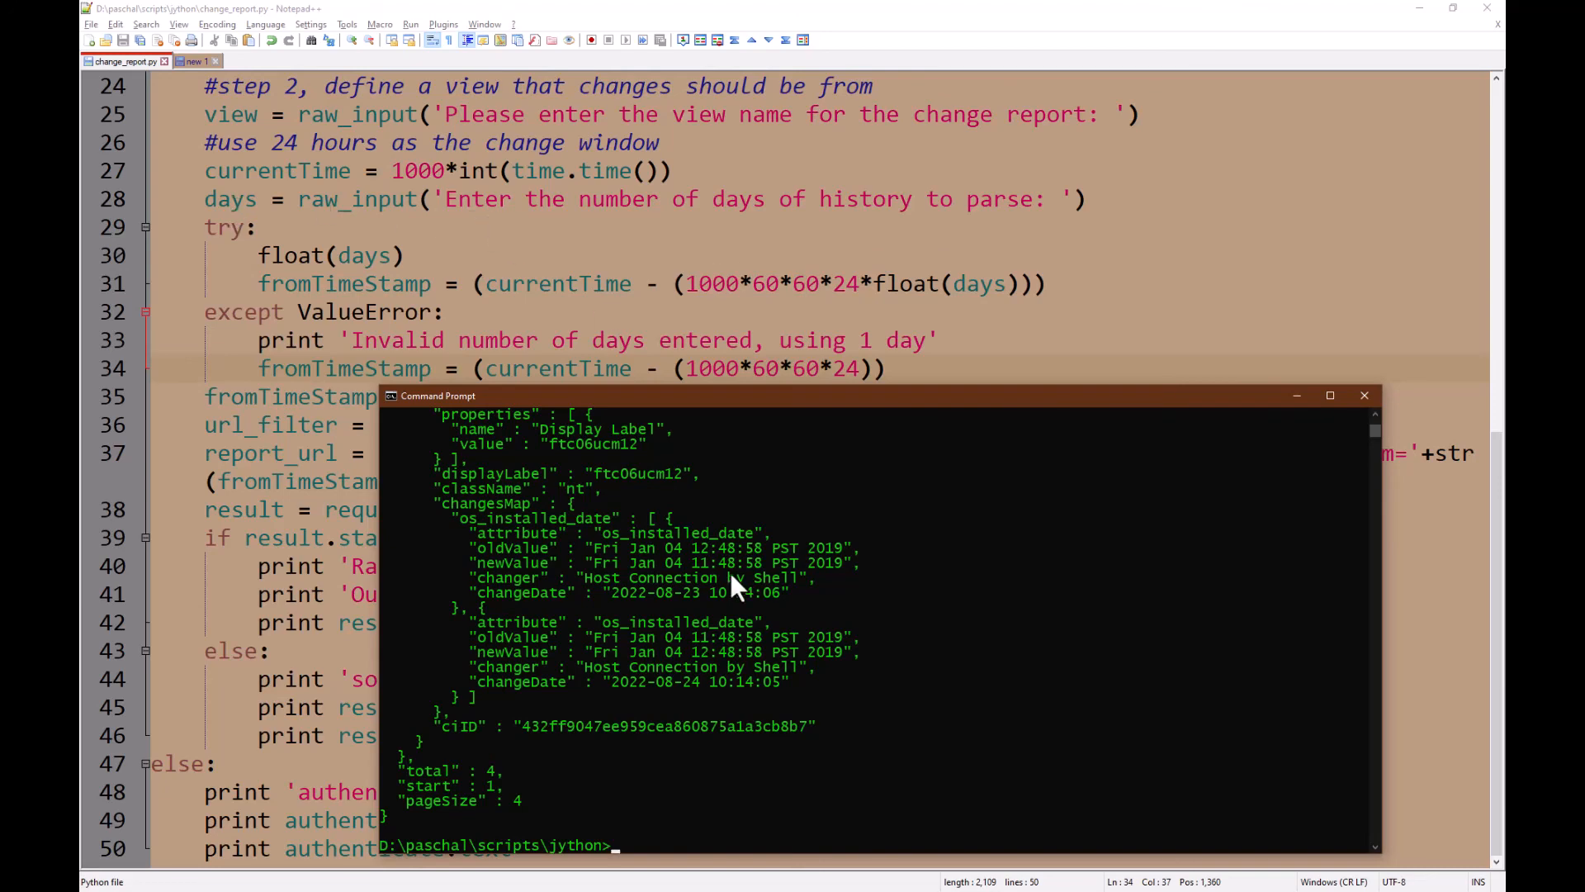
pyautogui.scroll(15, 730, 572)
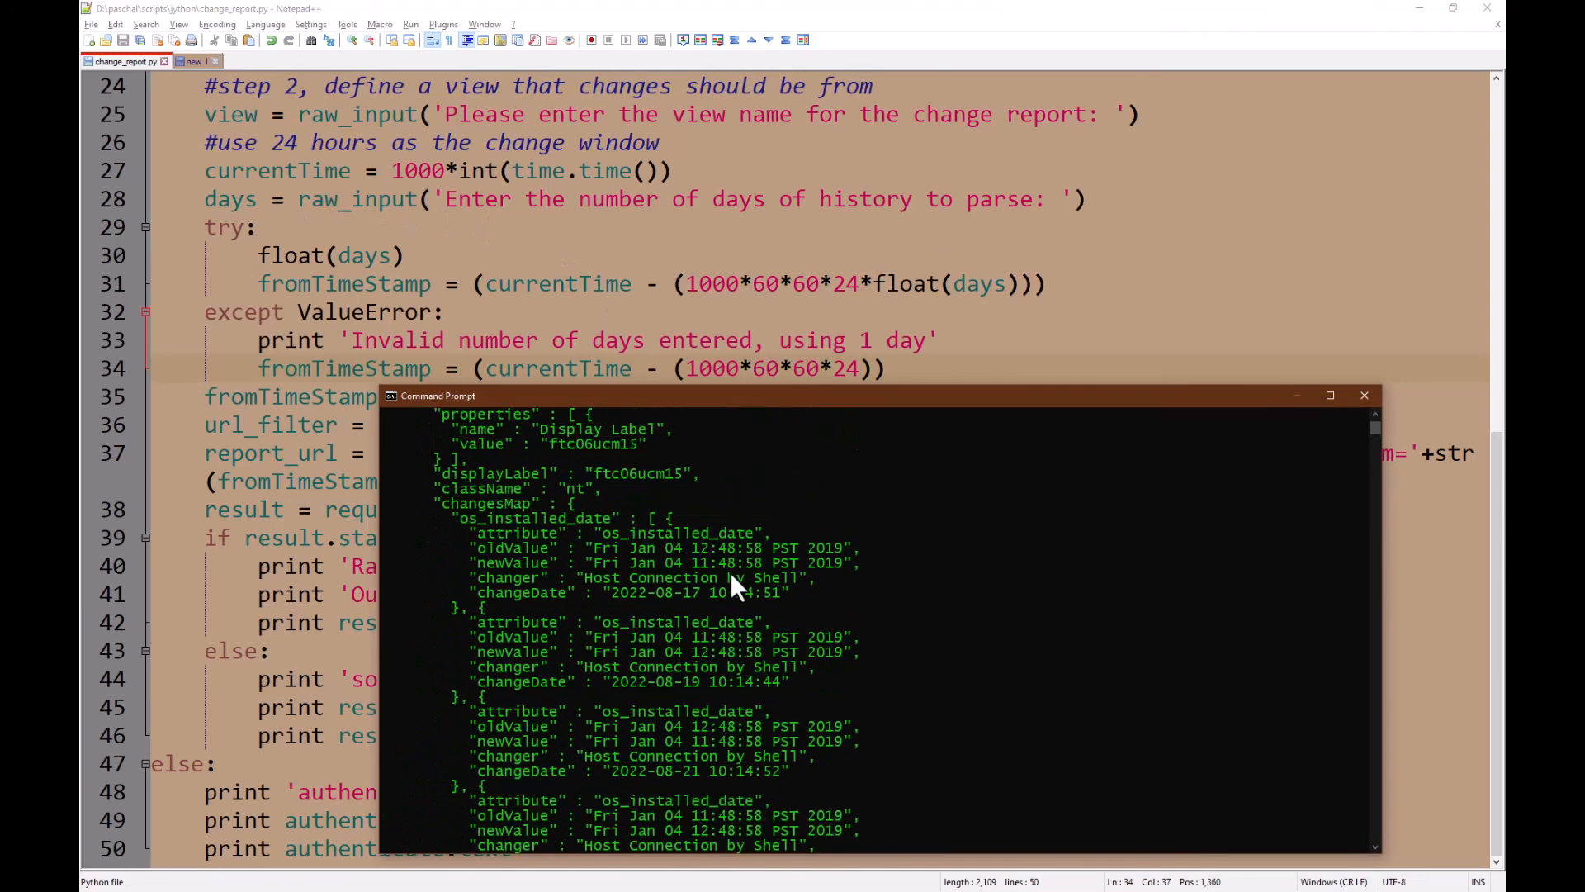
pyautogui.scroll(15, 730, 572)
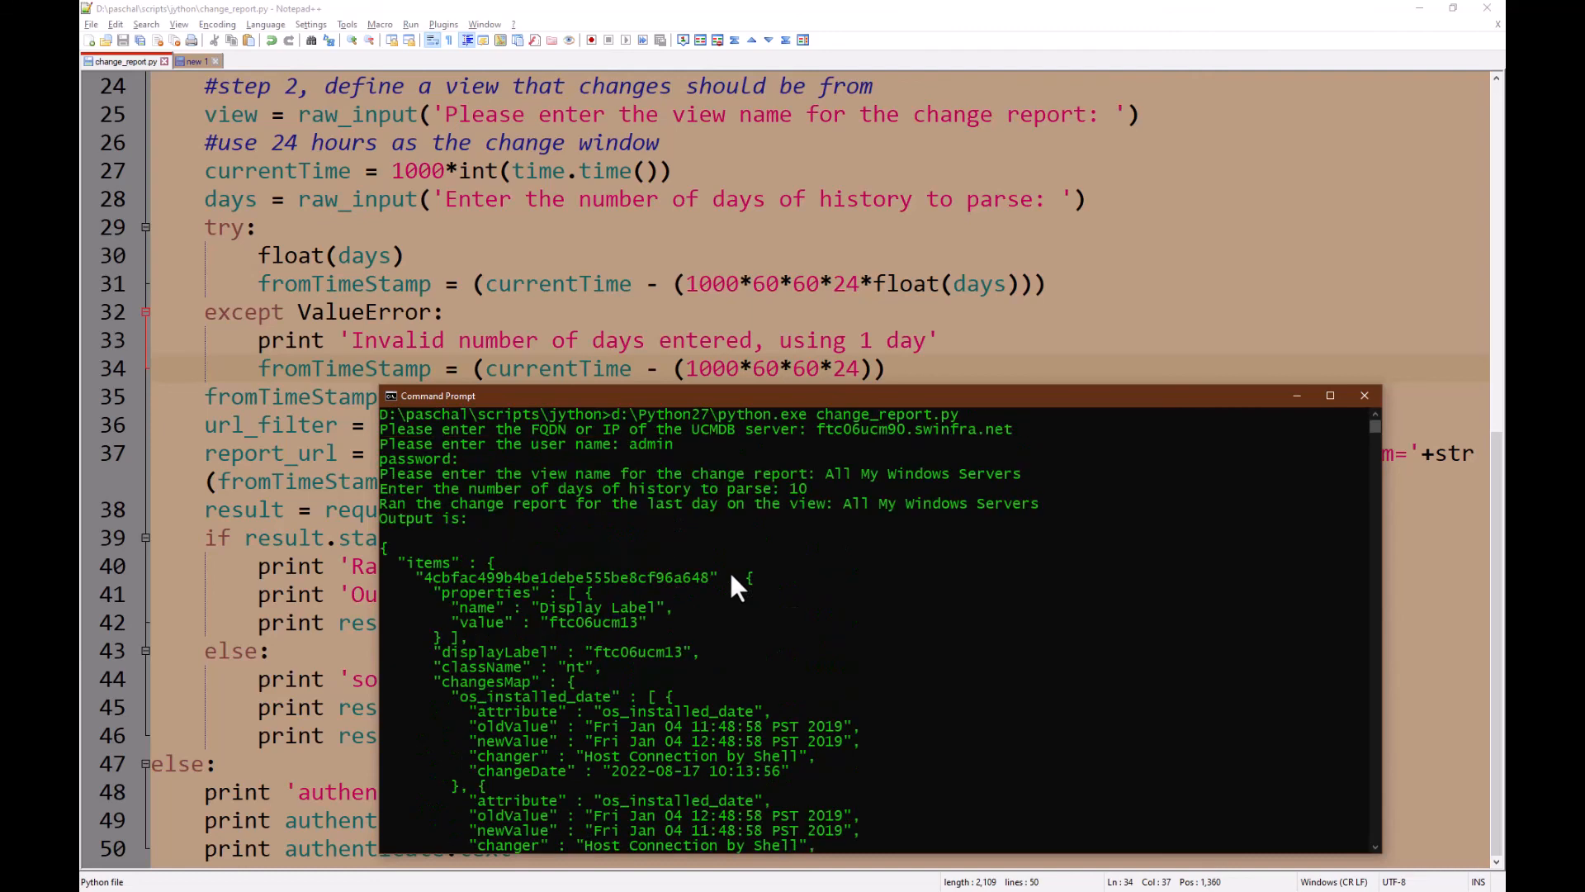